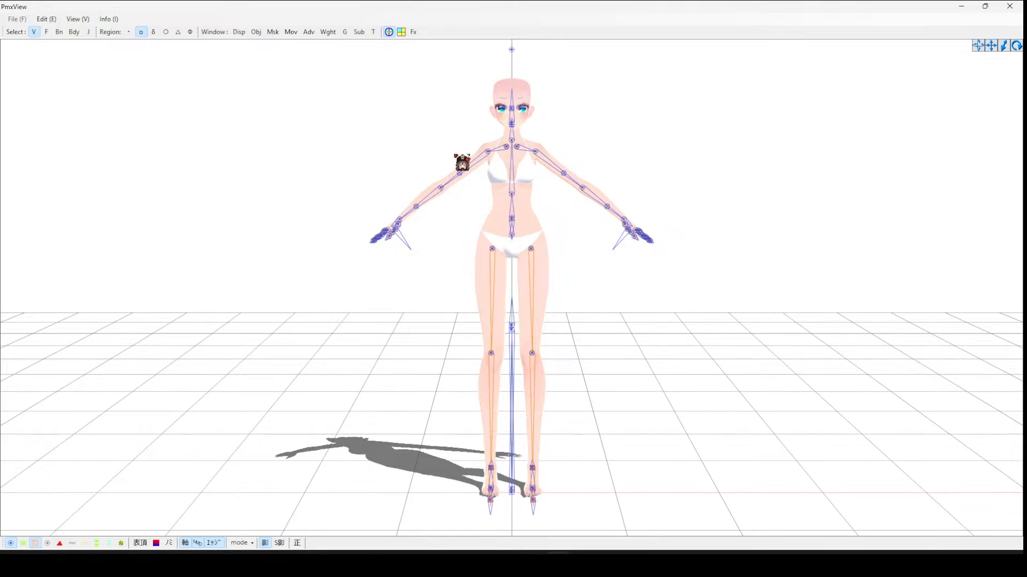
- Add the hair.pmx model from the hair folder in Downloads into the MIKU base model with scale 1
mouse_move(558, 564)
left_click(512, 534)
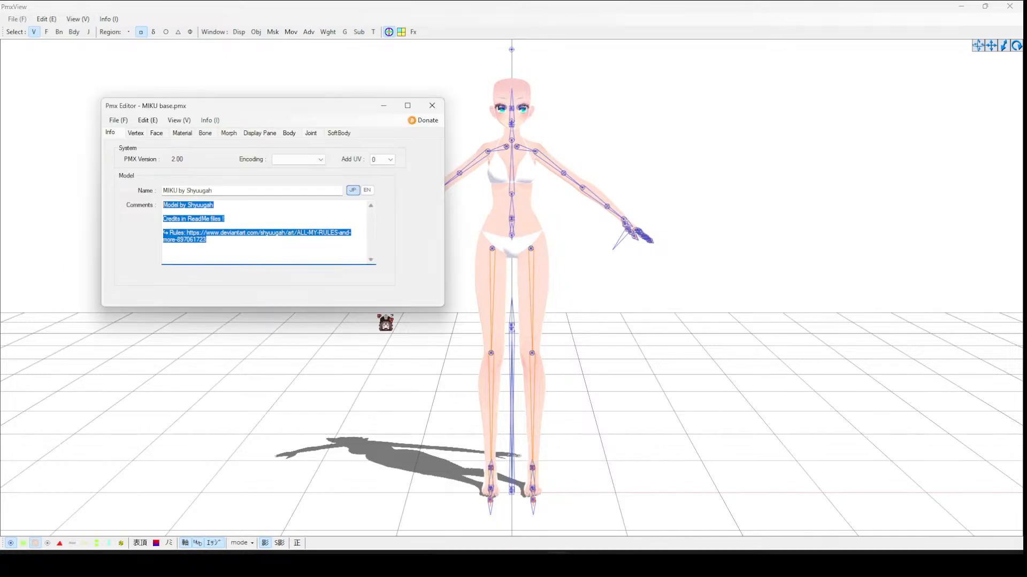
left_click(122, 121)
left_click(141, 201)
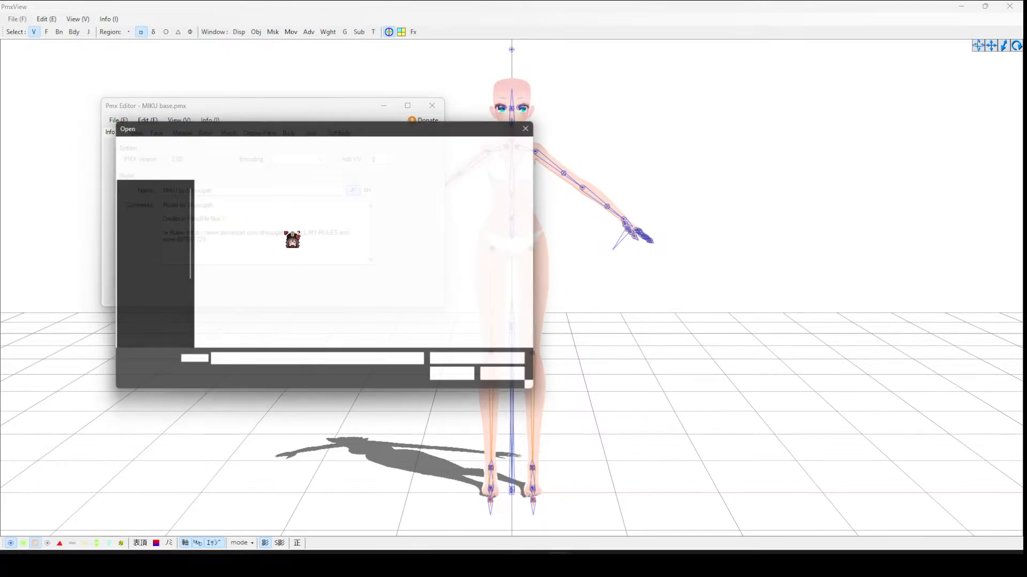
left_click_drag(312, 126, 332, 125)
left_click(211, 272)
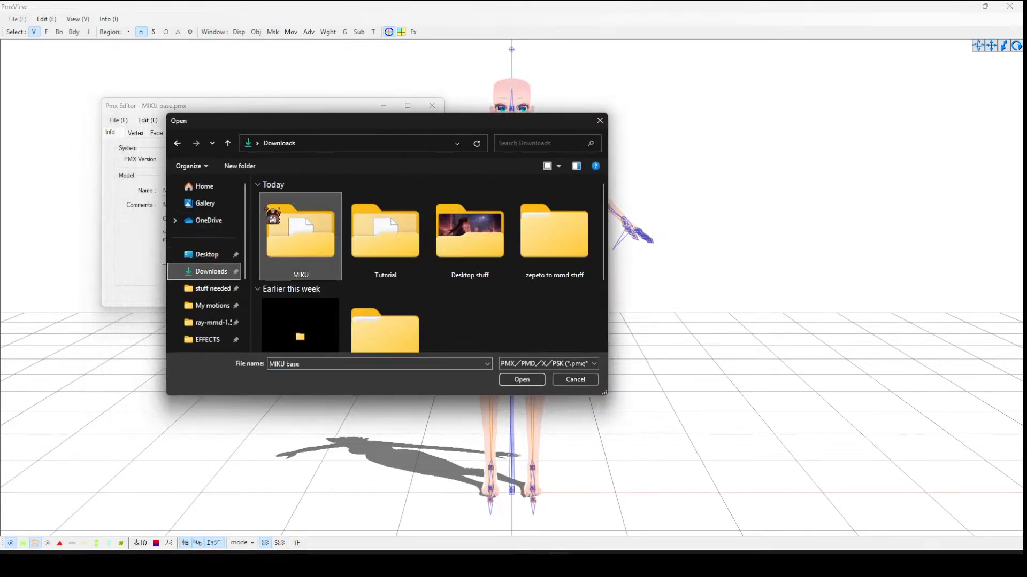
scroll(388, 262, "down", 1)
scroll(374, 278, "up", 1)
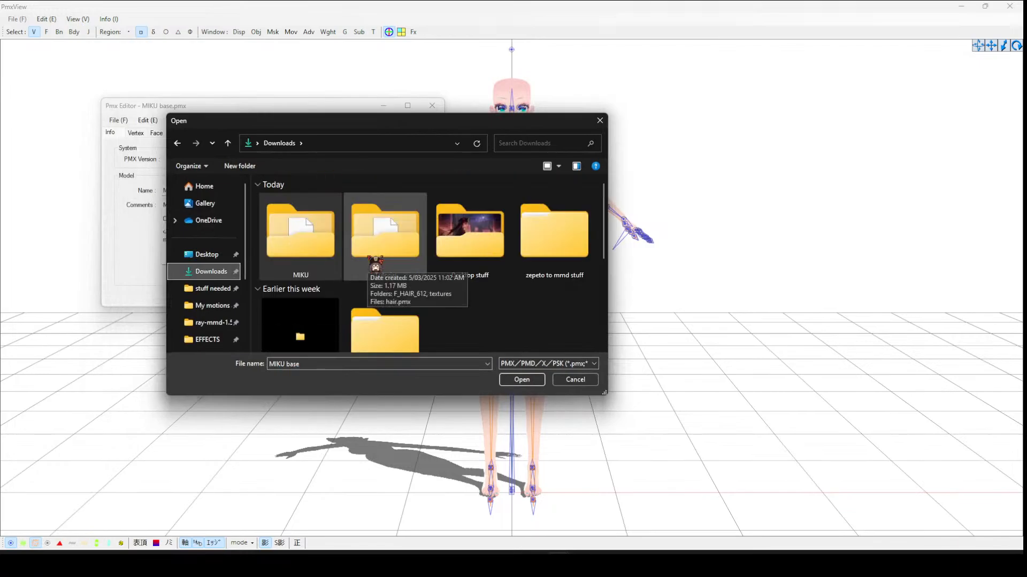
double_click(382, 246)
double_click(337, 214)
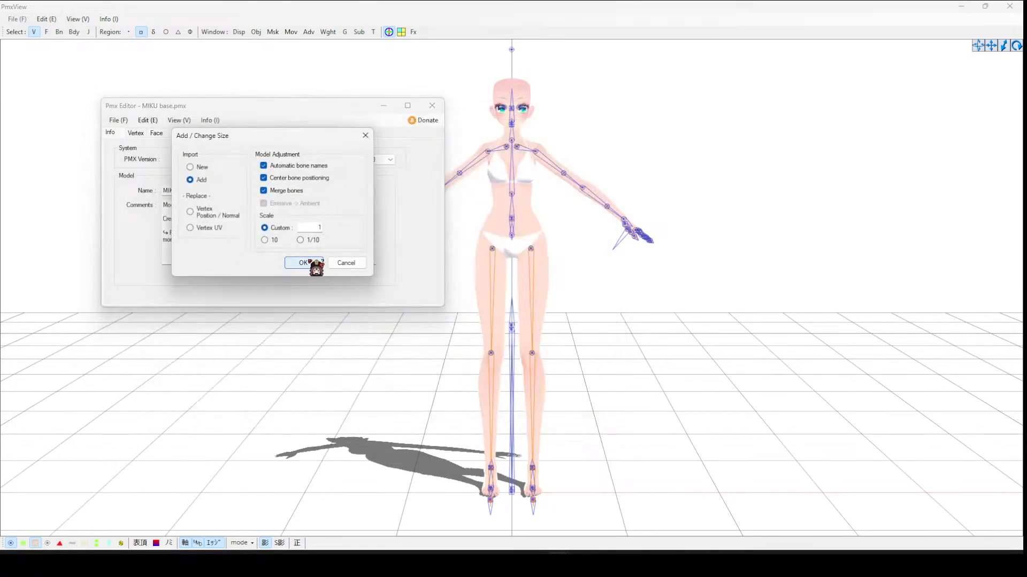
left_click_drag(291, 138, 778, 115)
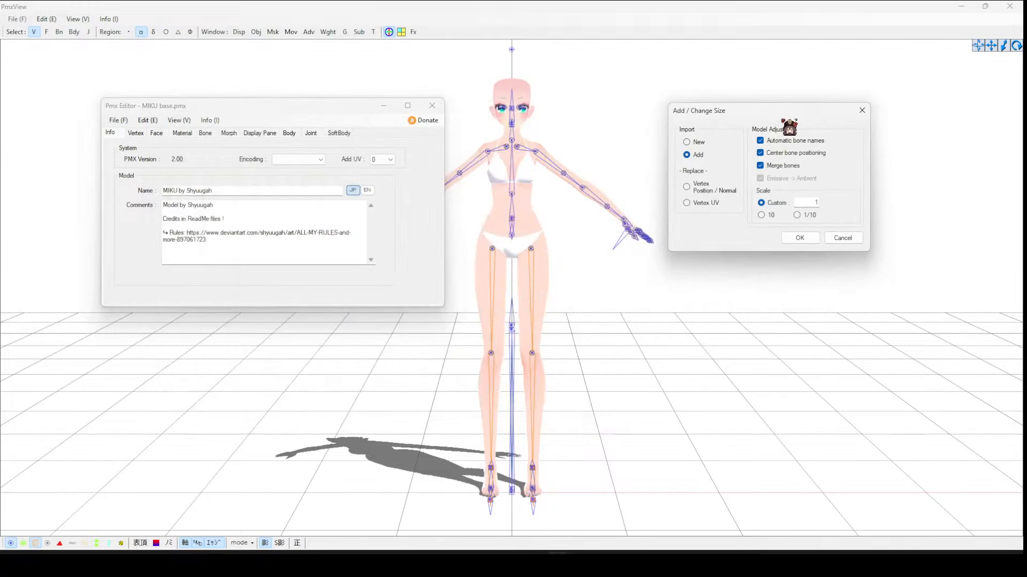
left_click(787, 237)
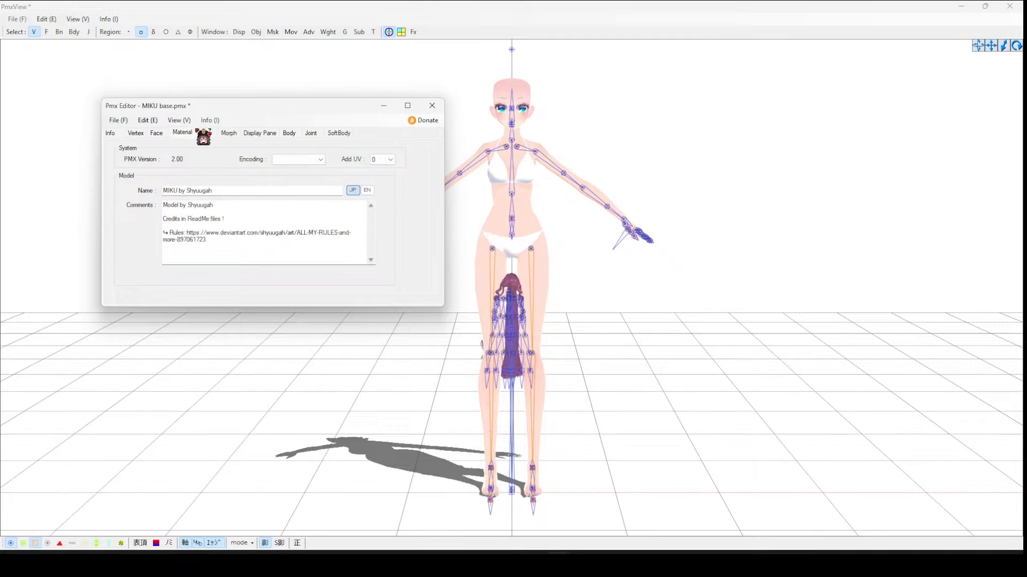
- Select the F_HAIR_612_SHD material and set its diffuse color to white
left_click(184, 132)
left_click(150, 228)
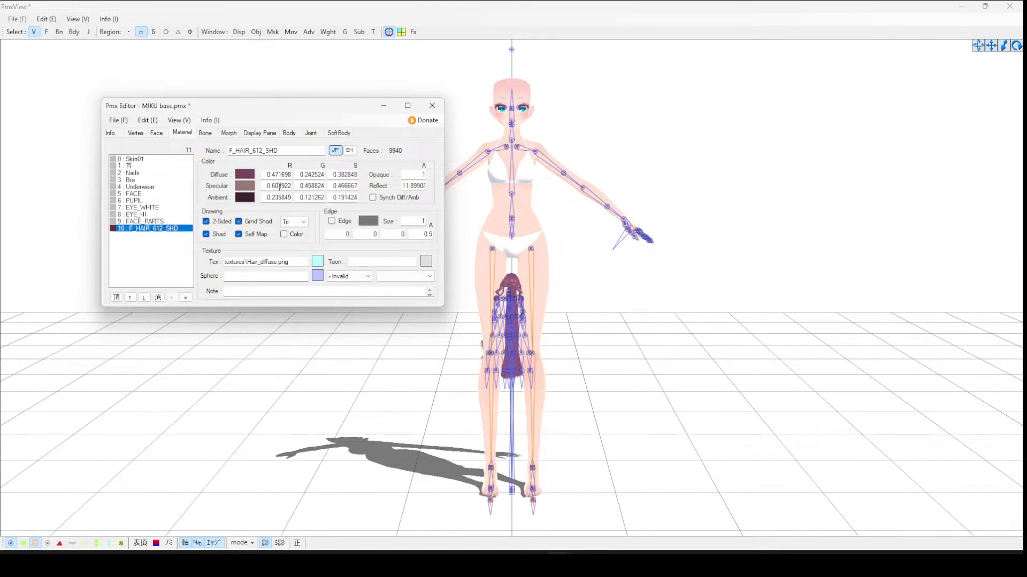
left_click(244, 174)
left_click(500, 217)
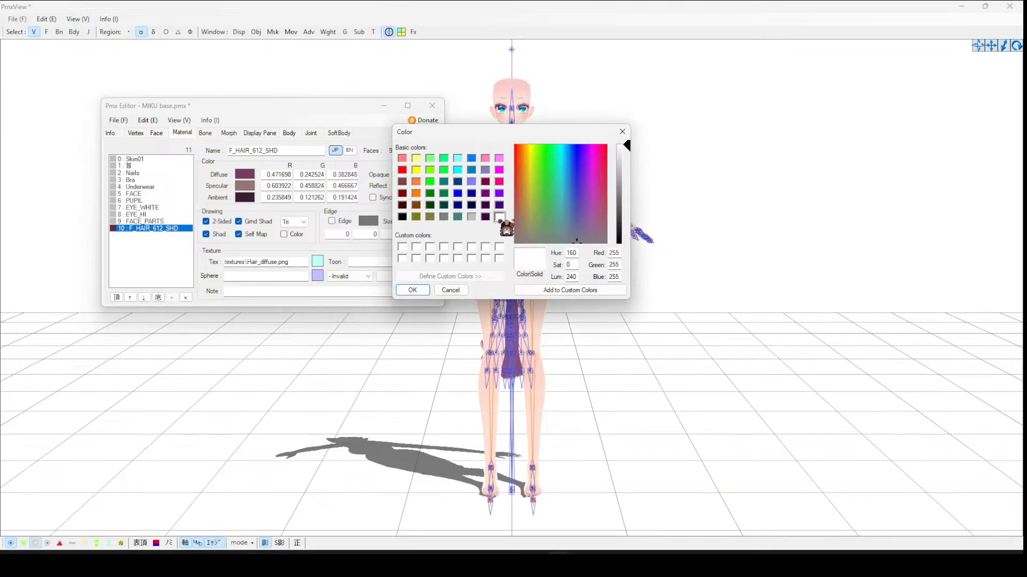
left_click(411, 291)
left_click(246, 186)
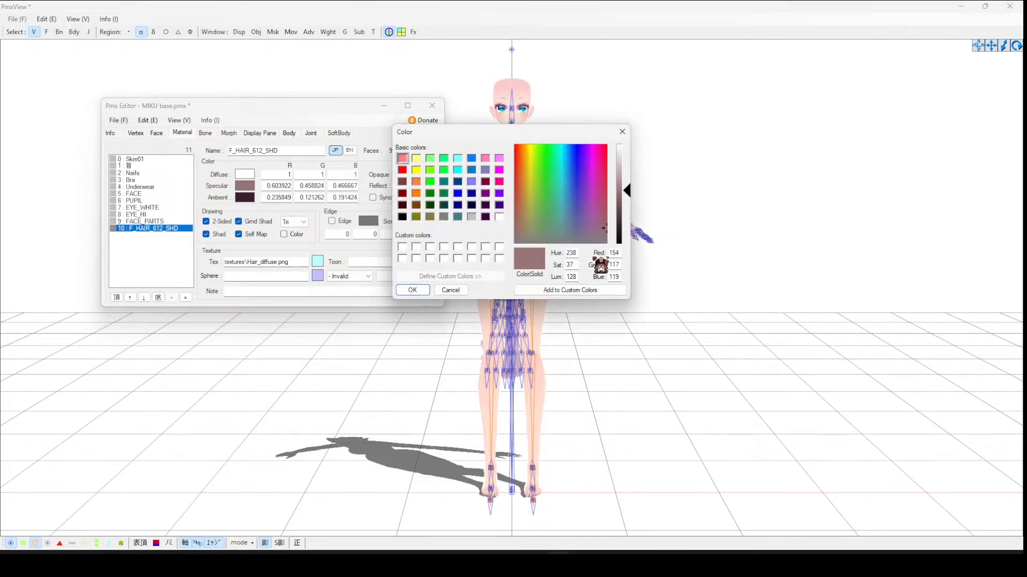
left_click(499, 216)
left_click(450, 291)
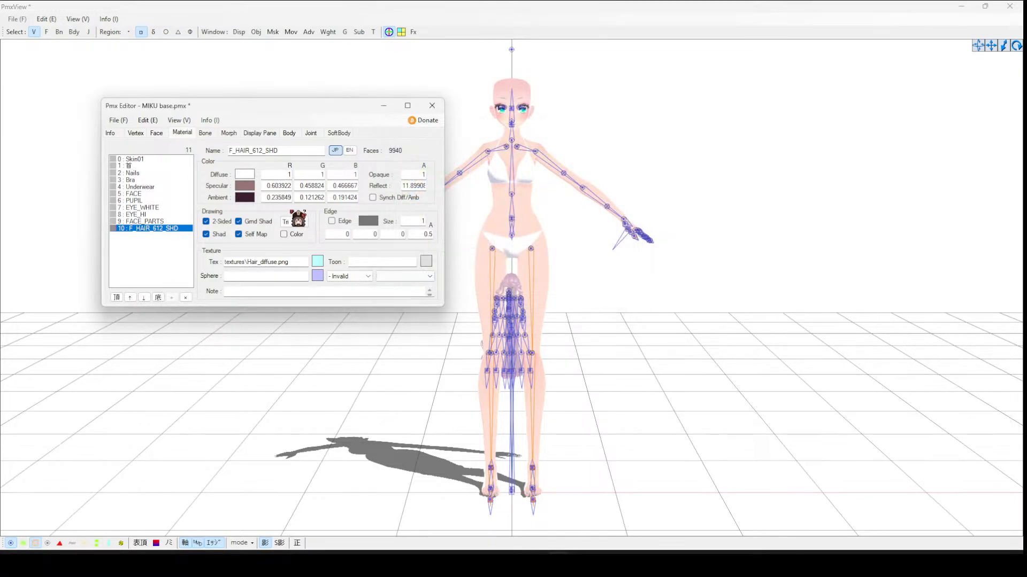
- Set the hair material's specular color to black
left_click(246, 197)
left_click(403, 214)
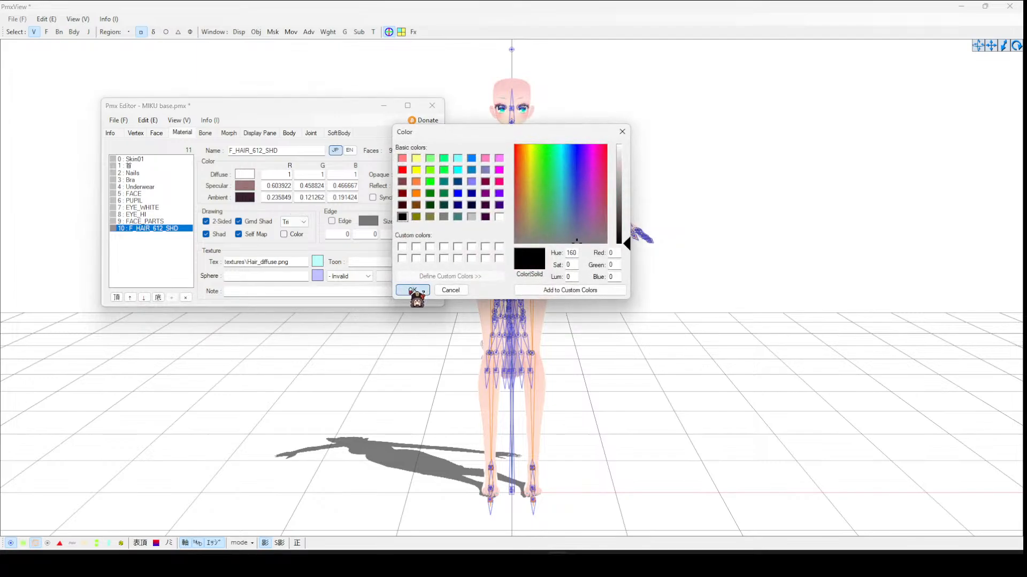
left_click(414, 292)
- Set the hair material's ambient color to black
left_click(246, 197)
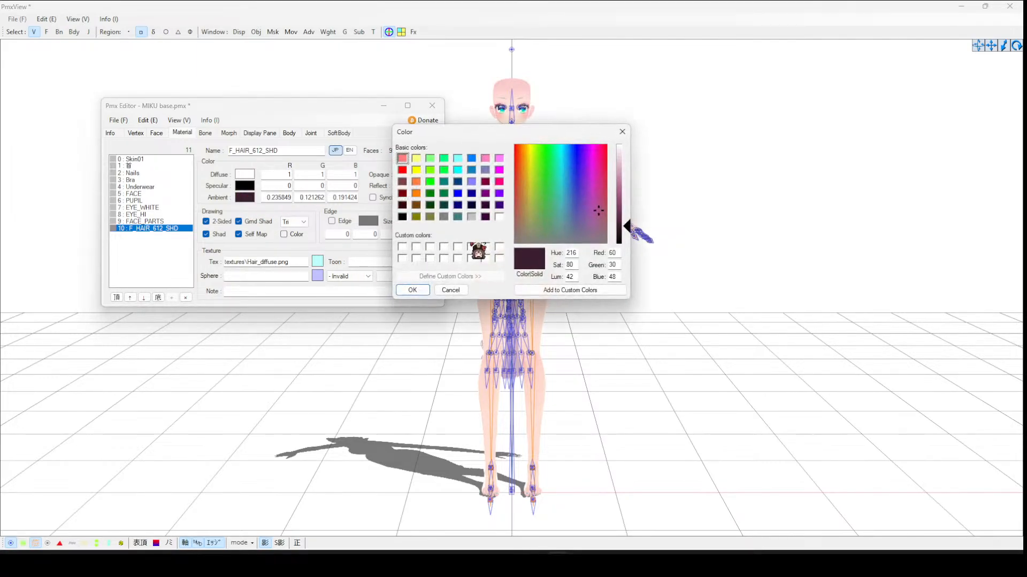
left_click(402, 217)
left_click(413, 291)
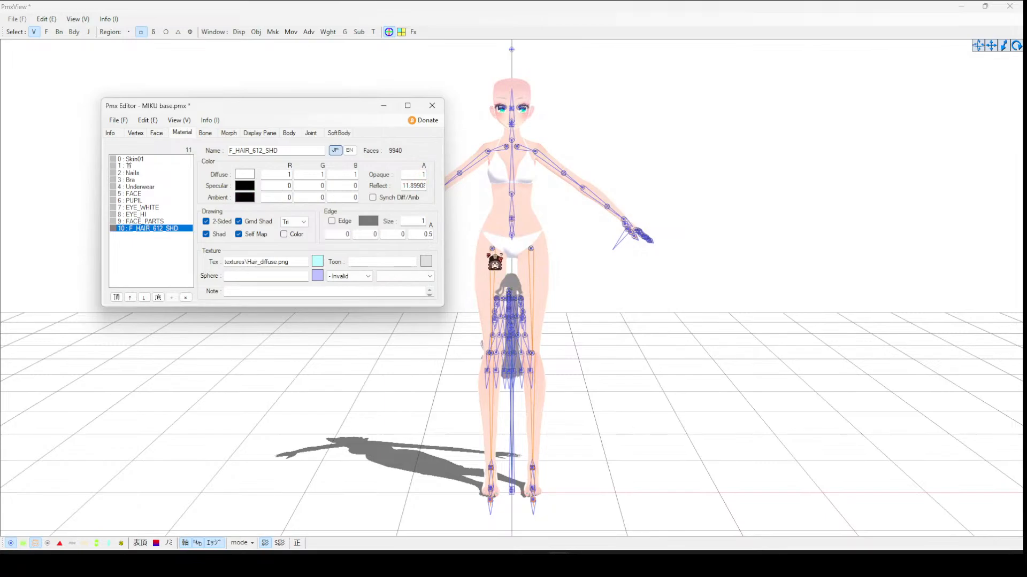
- Set the hair material's ambient color to gray (128, 128, 128)
left_click(246, 197)
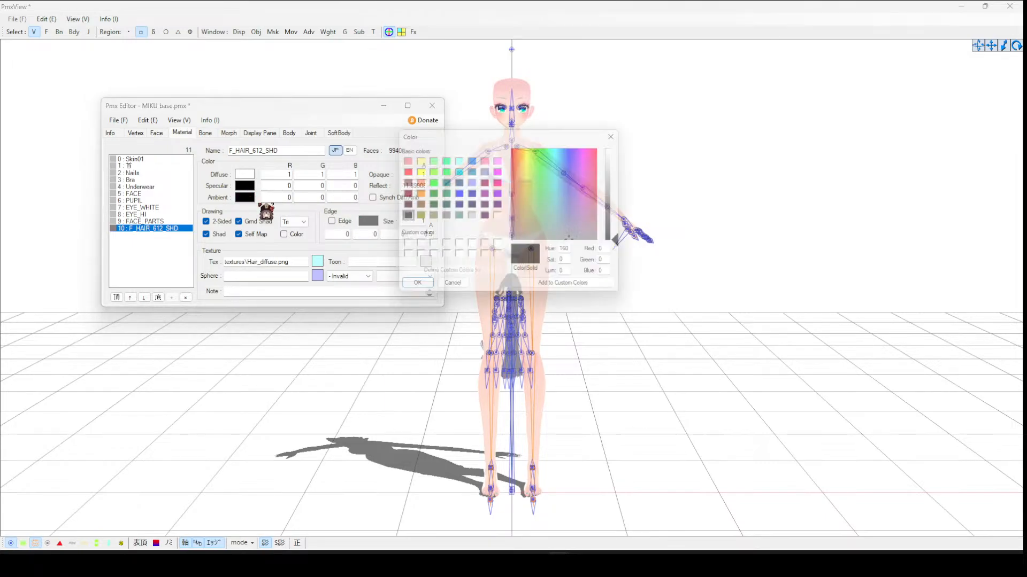
left_click(444, 216)
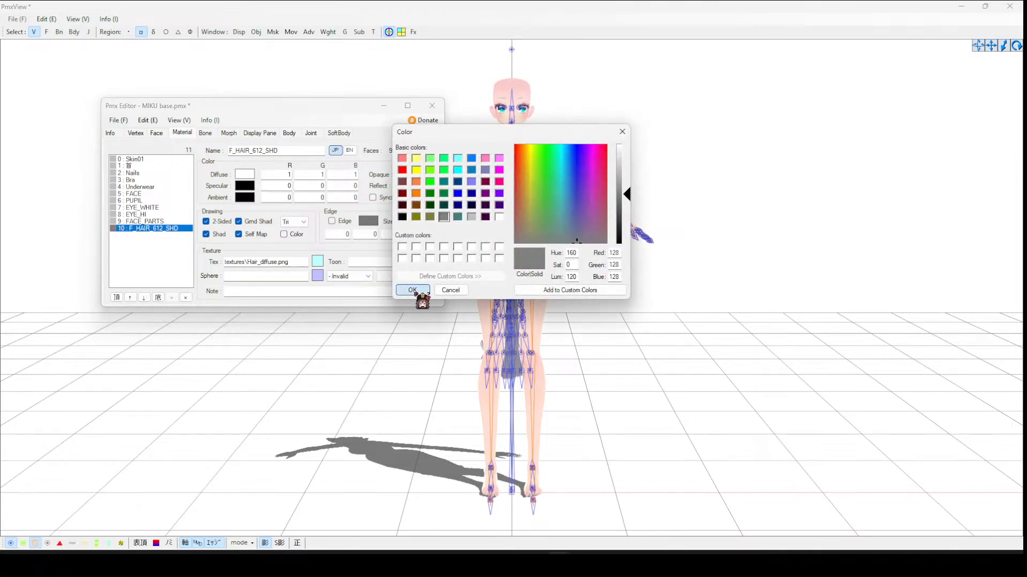
left_click(412, 290)
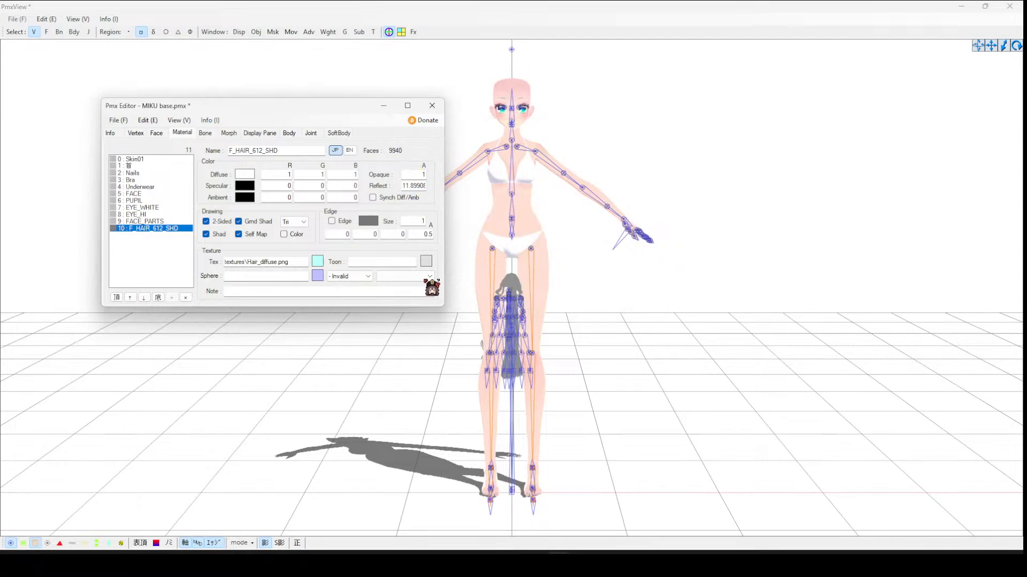
- Set the hair material's sphere mode to + Add-sphere
left_click(353, 276)
left_click(353, 300)
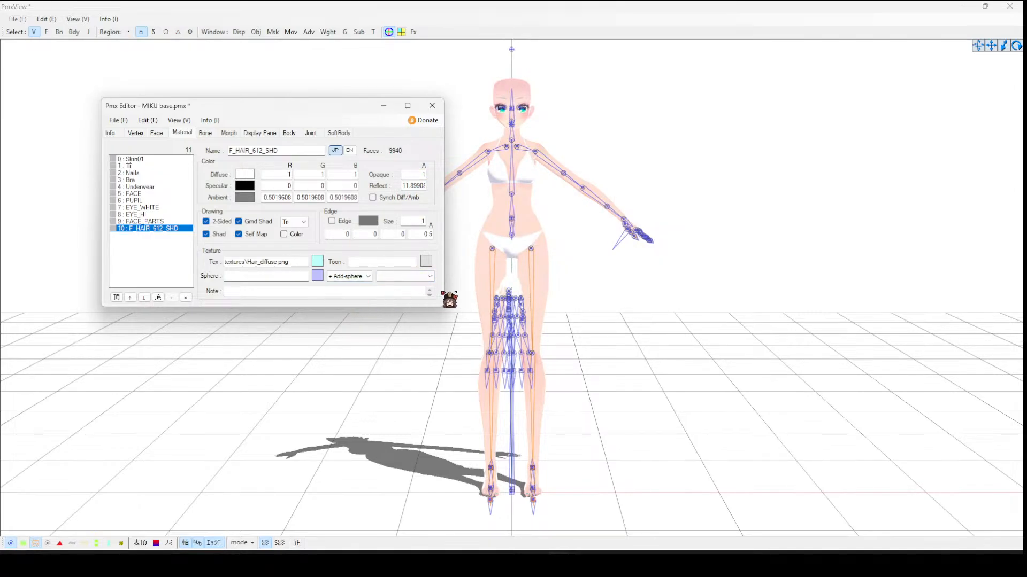
right_click_drag(664, 287, 644, 456)
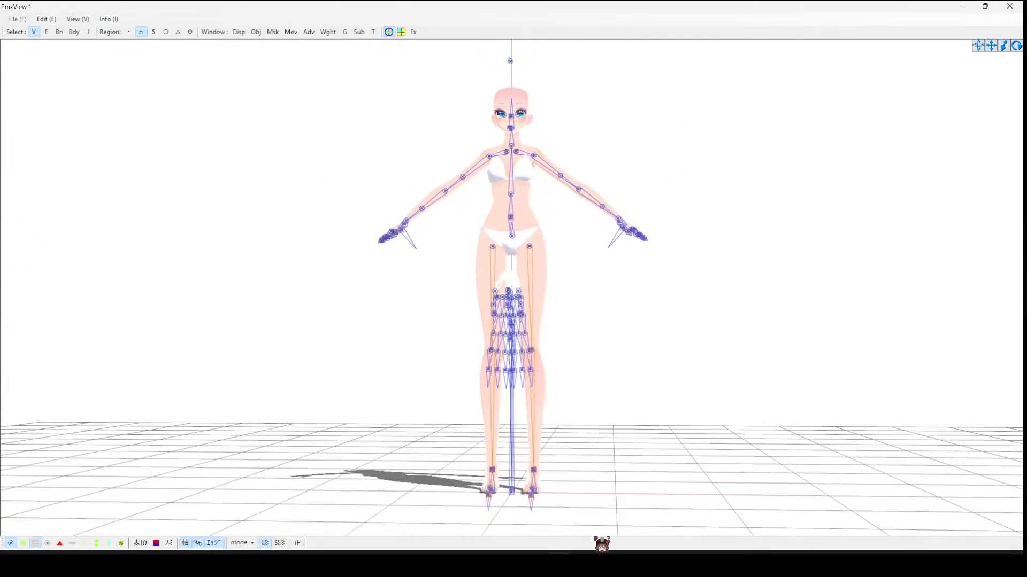
- Delete the imported hair's bones, from its head bone to the end of the bone list
mouse_move(558, 564)
left_click(497, 510)
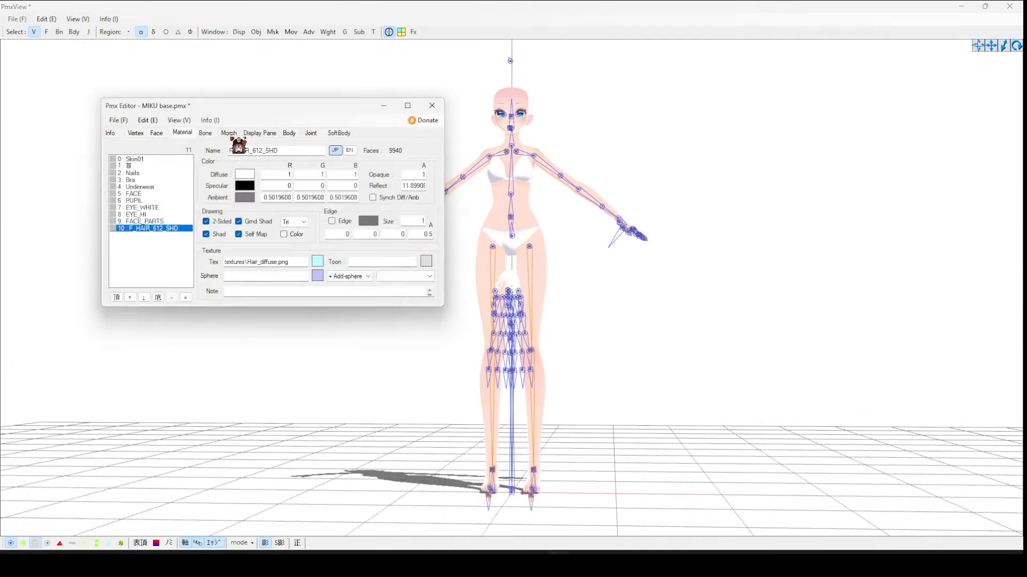
left_click(203, 136)
left_click_drag(188, 169, 194, 249)
left_click(175, 286)
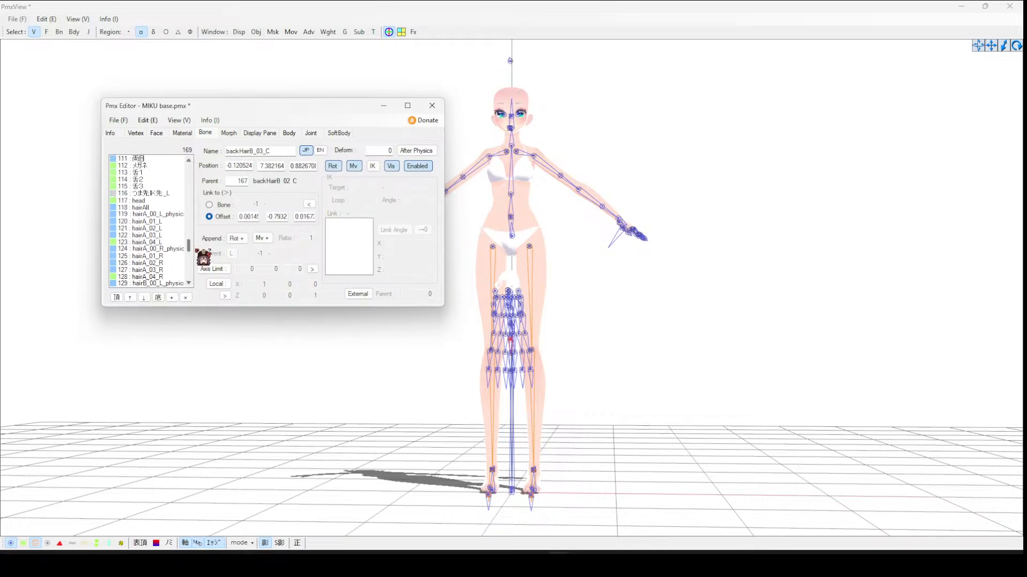
left_click(157, 201, "shift")
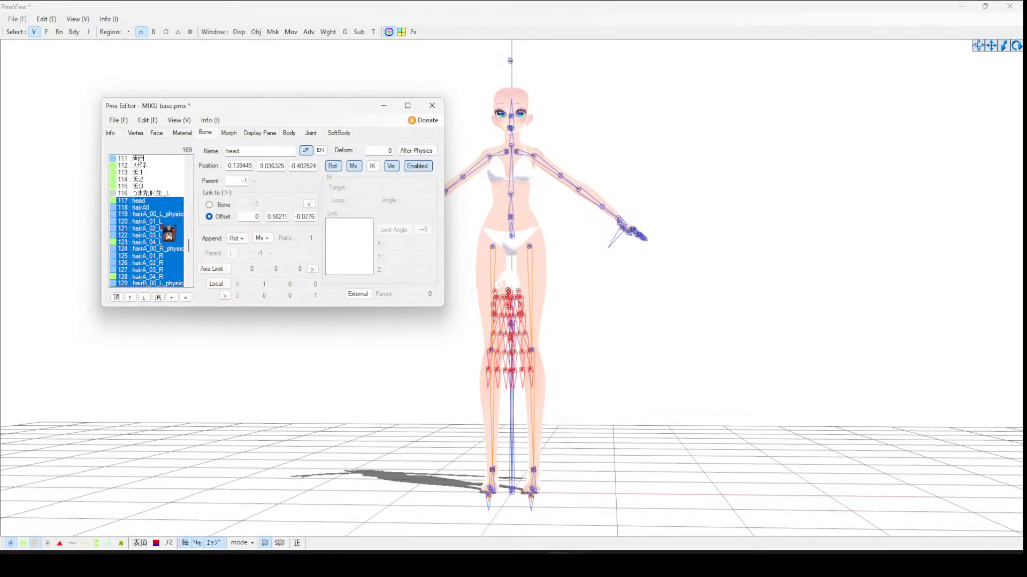
right_click(158, 216)
left_click(190, 235)
scroll(175, 238, "down", 3)
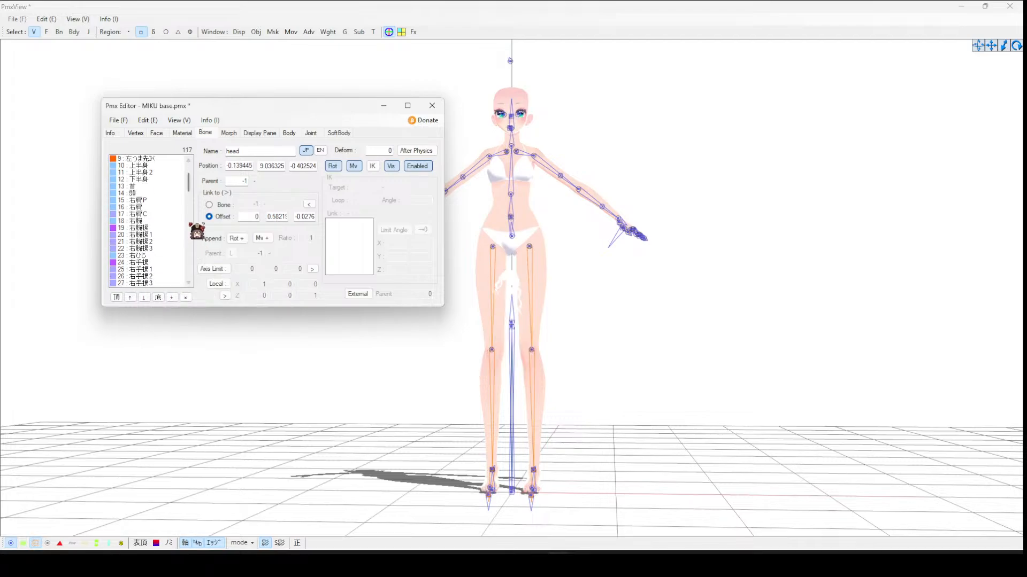
left_click_drag(193, 186, 187, 289)
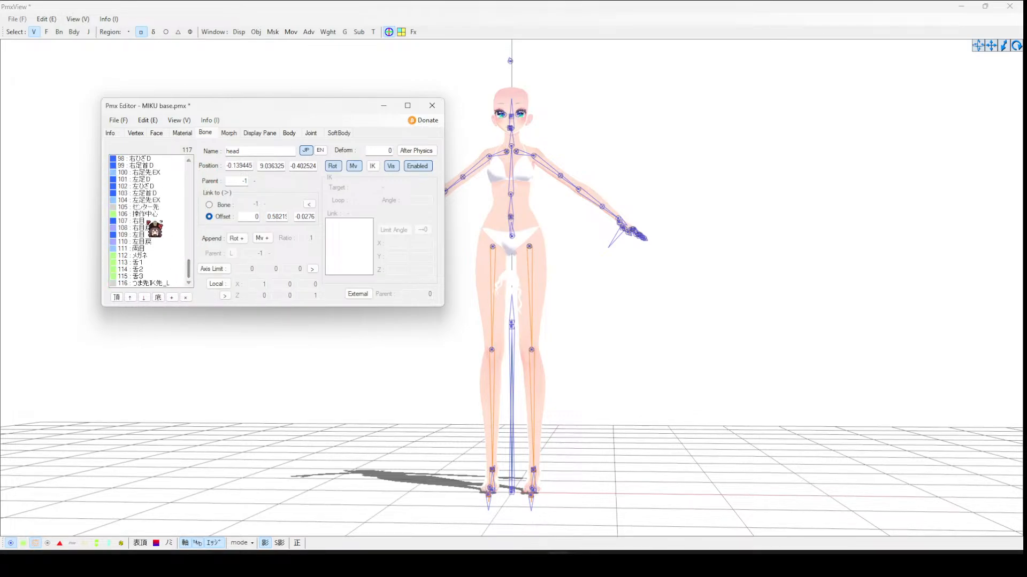
left_click(665, 212)
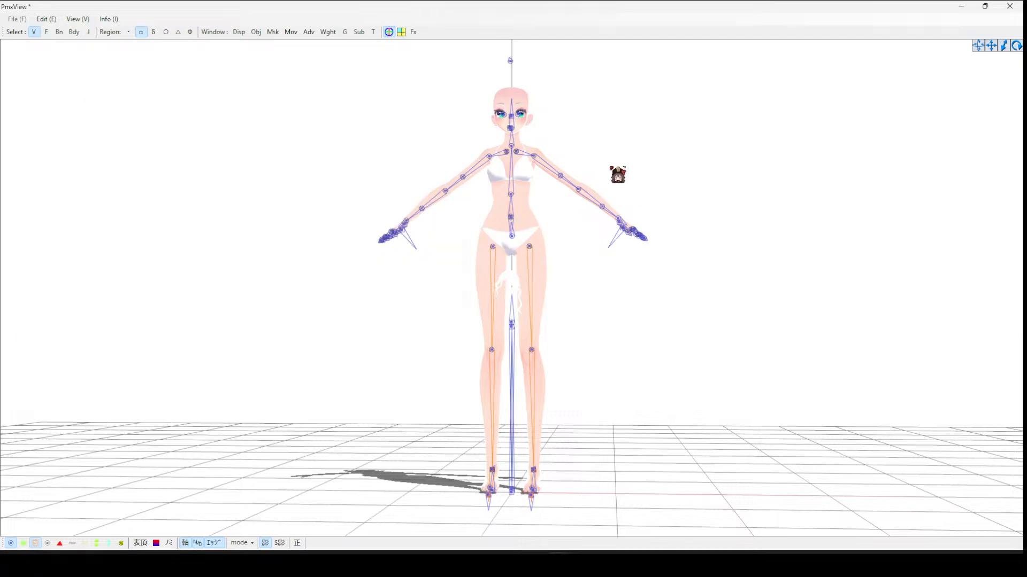
- Open vertex masking and show only the F_HAIR_612_SHD material
left_click(269, 32)
left_click(133, 211)
right_click(133, 210)
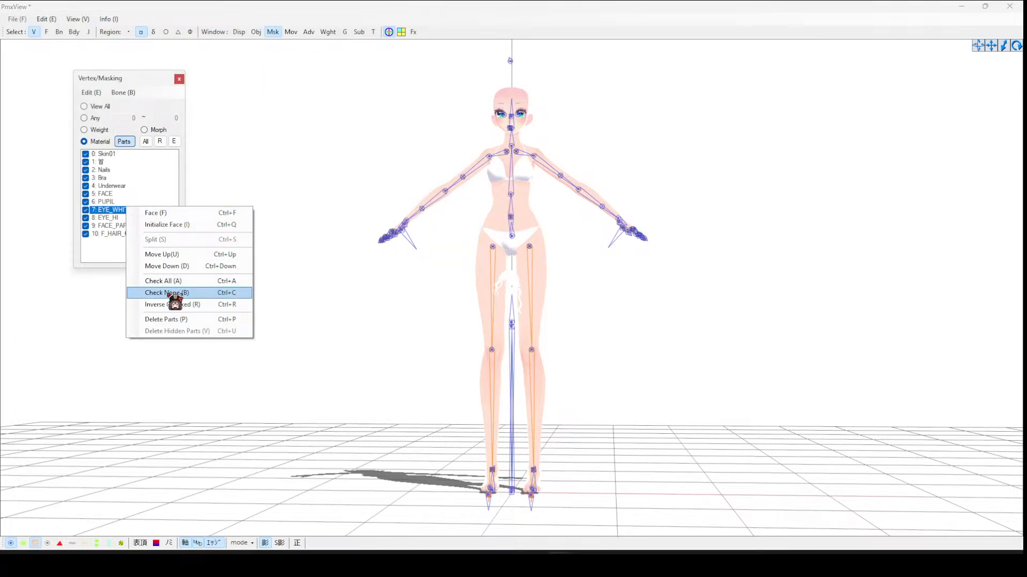
left_click(140, 293)
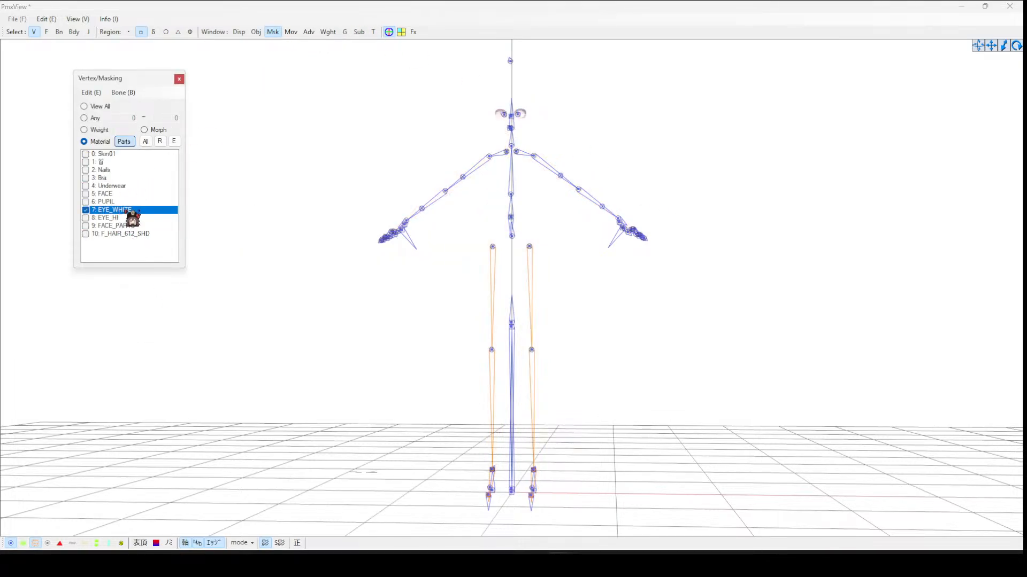
left_click(141, 233)
left_click(138, 218)
left_click(137, 211)
left_click(135, 219)
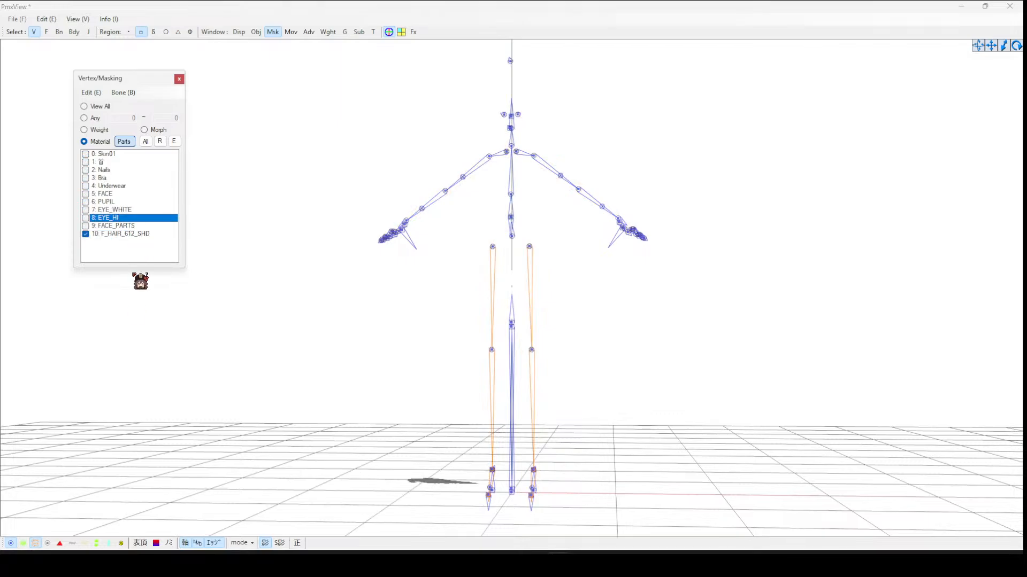
- Select all the hair vertices and move them up onto the model's head
left_click(23, 544)
left_click(11, 544)
left_click_drag(359, 233, 731, 550)
left_click(641, 425)
left_click_drag(359, 188, 702, 517)
left_click(124, 141)
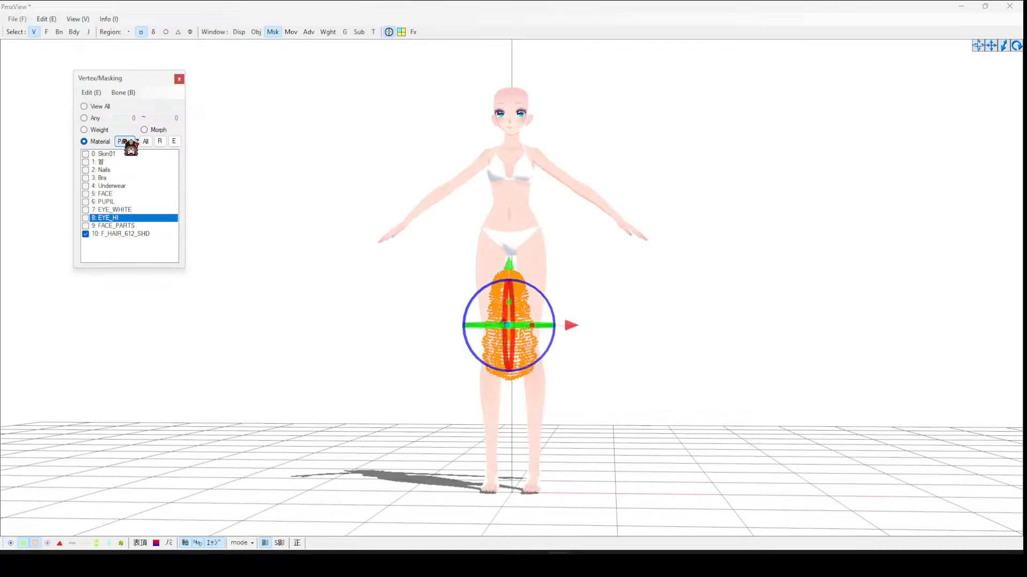
left_click_drag(514, 270, 553, 82)
right_click_drag(554, 83, 562, 92)
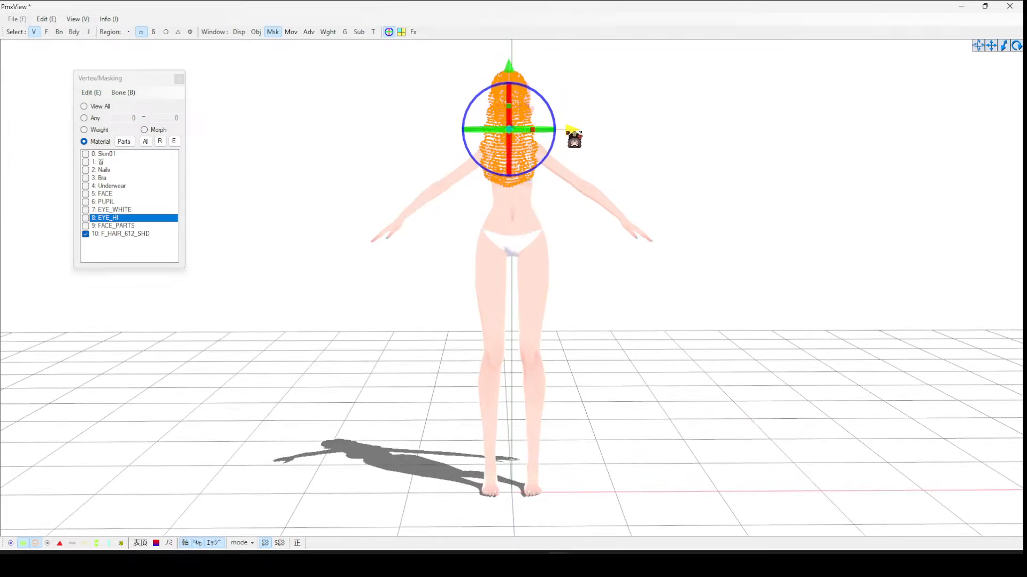
left_click(582, 127)
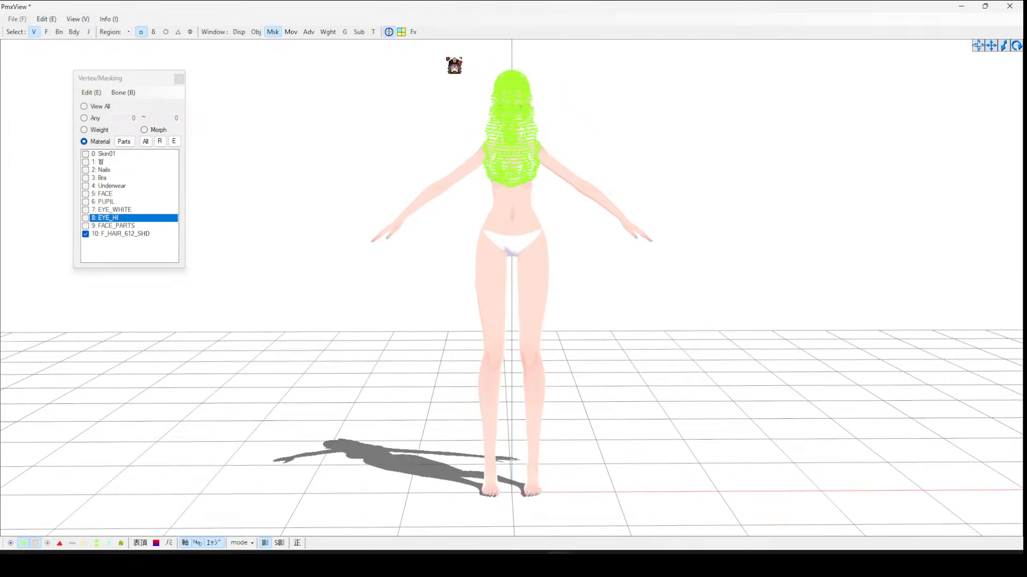
- Reselect the hair vertices and nudge them slightly backward to fit the head in side view
left_click_drag(446, 57, 732, 345)
right_click_drag(700, 302, 648, 296)
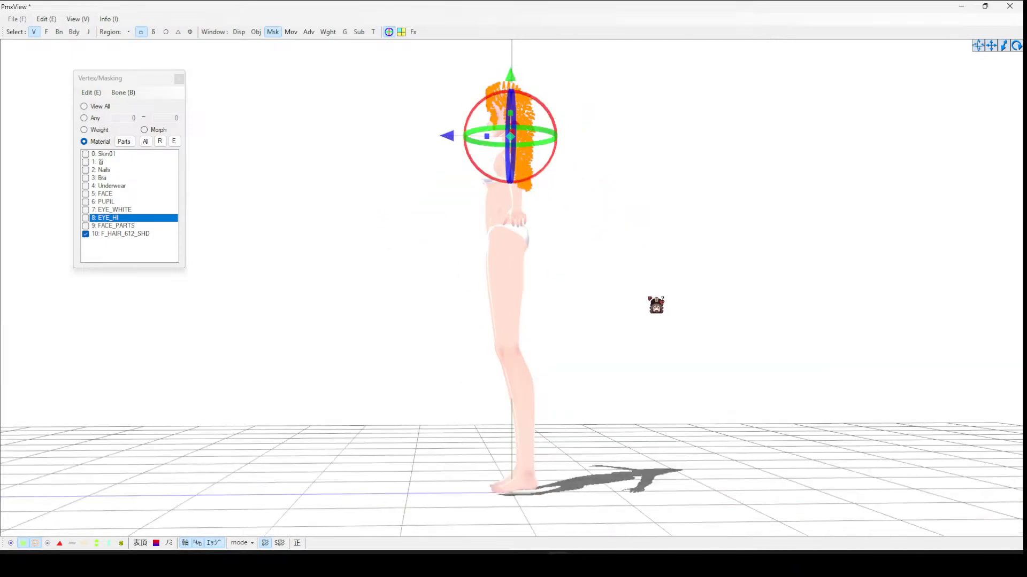
right_click_drag(436, 75, 433, 80)
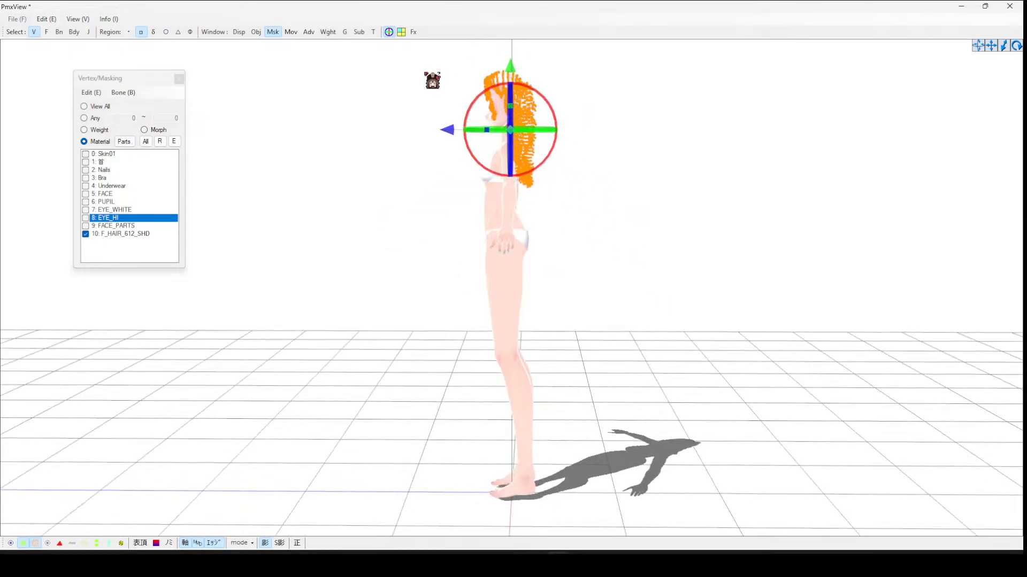
left_click(687, 278)
right_click_drag(654, 271, 702, 273)
- Replace the hair material's texture with hair_MIKU.png from the MIKU model's tex folder
mouse_move(652, 565)
mouse_move(556, 565)
left_click(535, 534)
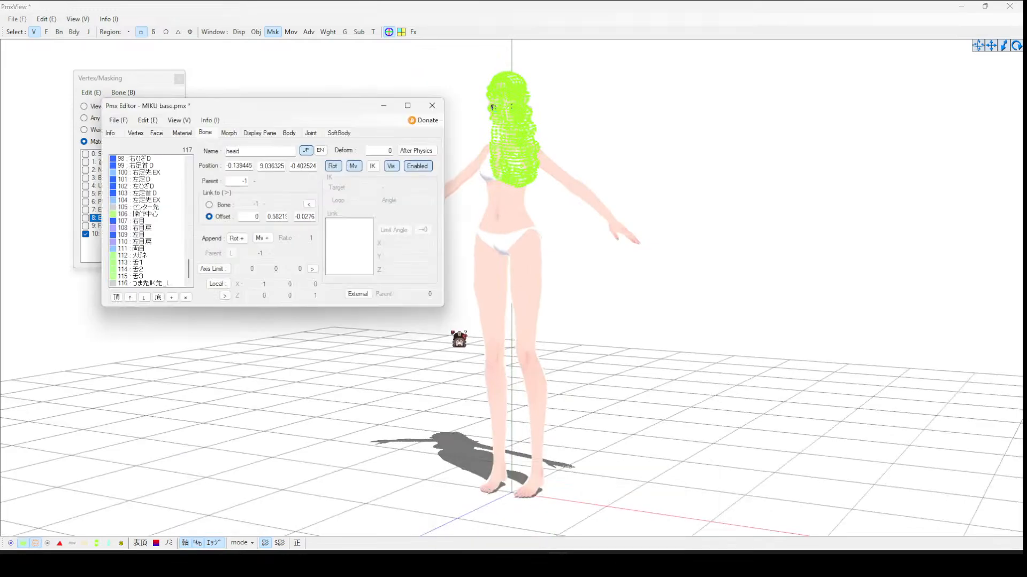
left_click(181, 132)
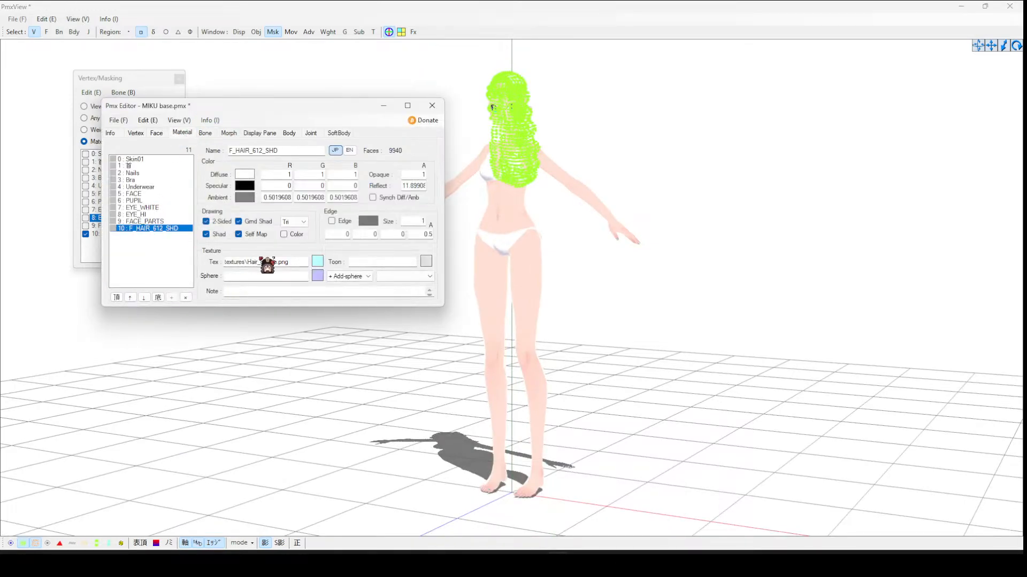
left_click(321, 261)
left_click(101, 105)
left_click(126, 121)
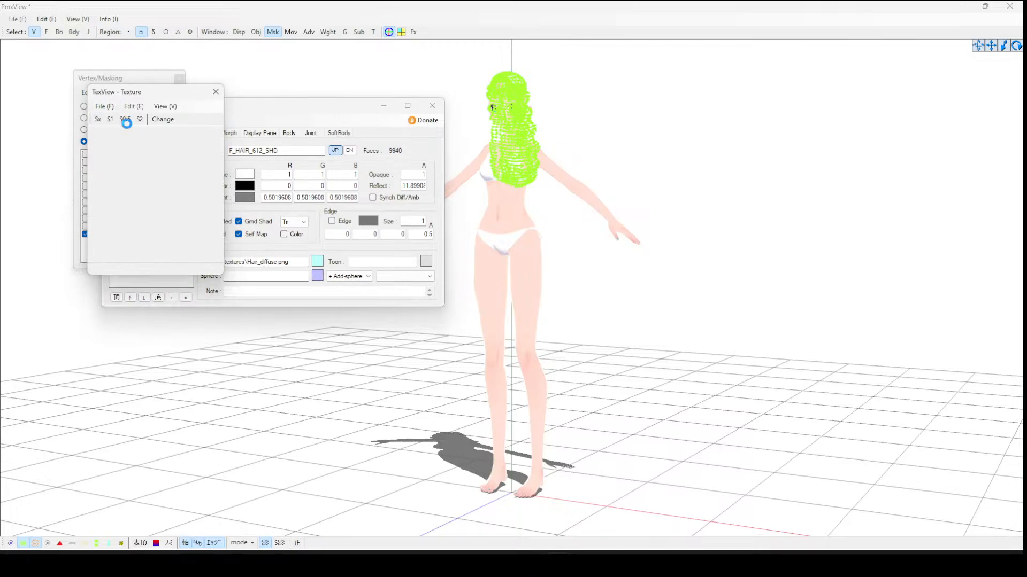
double_click(225, 220)
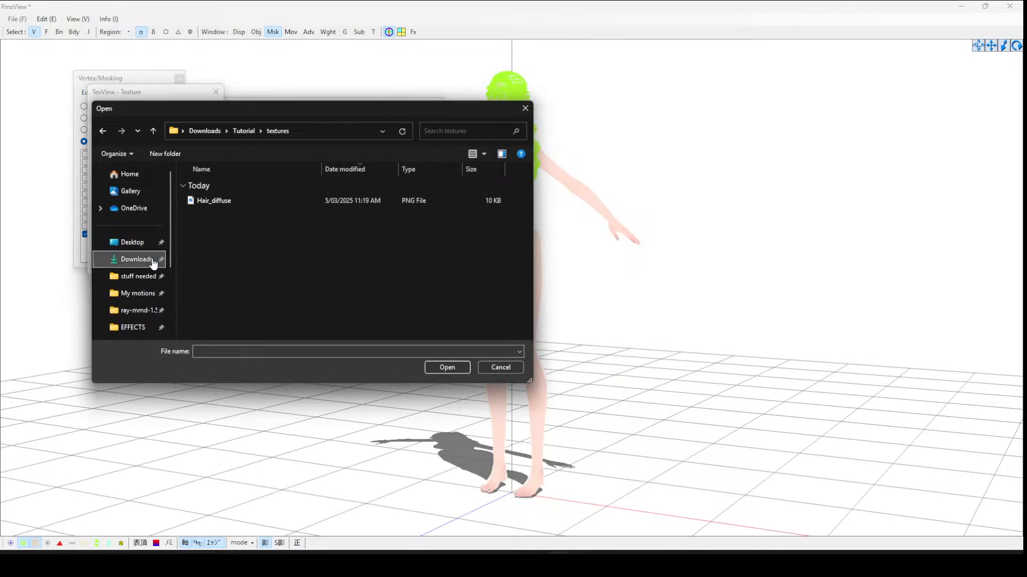
left_click(136, 258)
double_click(225, 222)
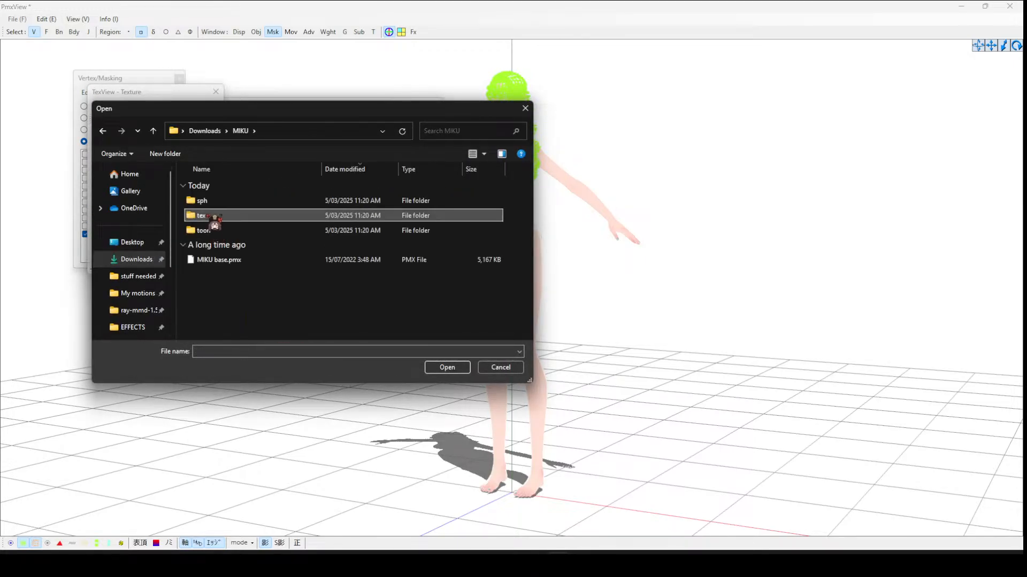
double_click(222, 214)
double_click(464, 205)
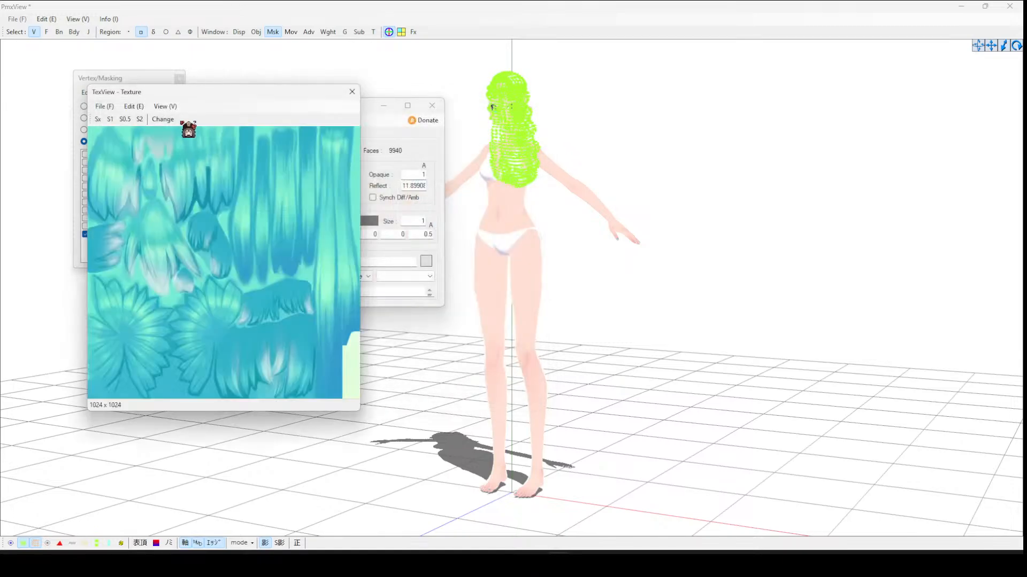
left_click(541, 320)
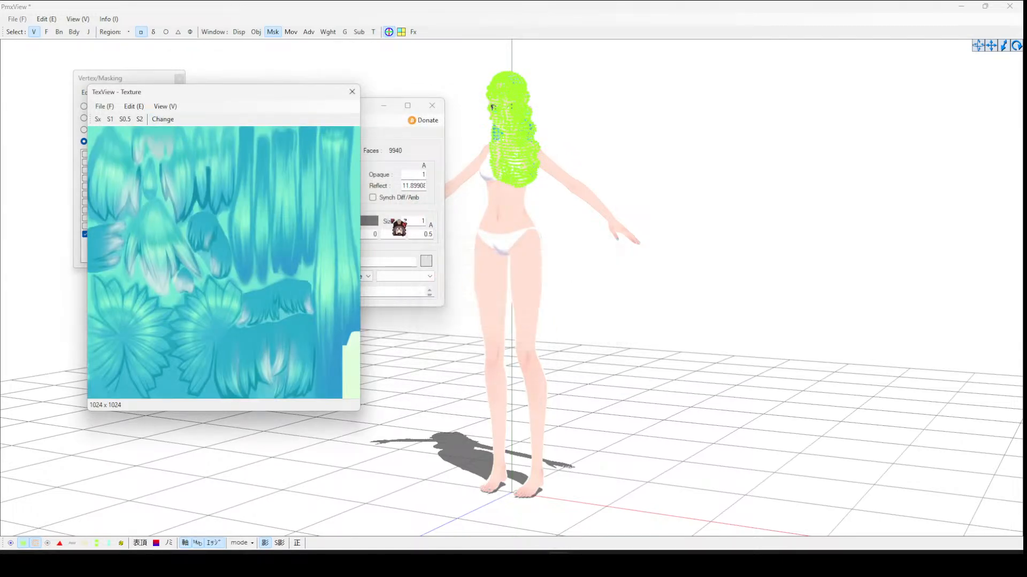
left_click(352, 92)
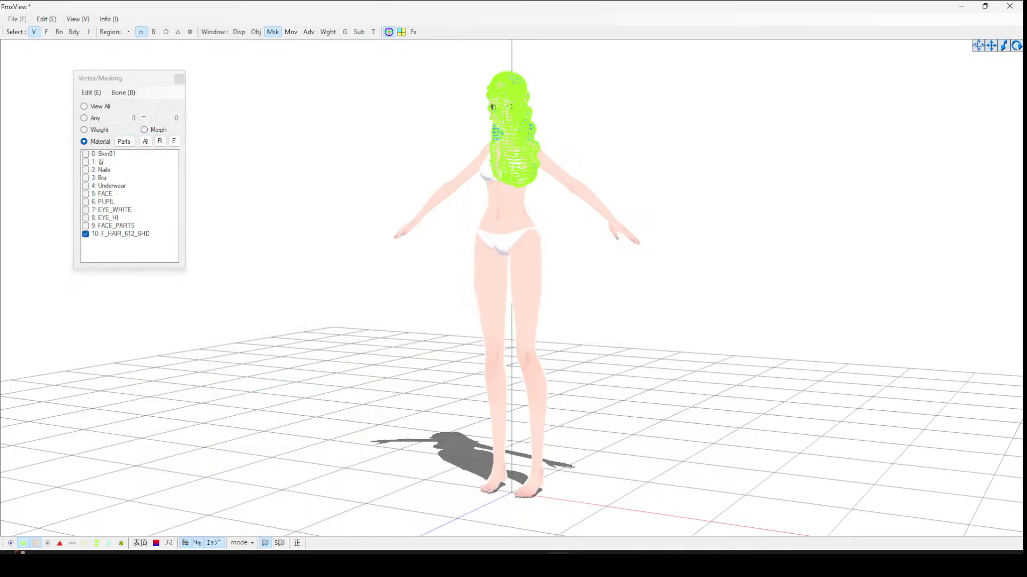
- Open the UV Editor 2 plugin and load the F_HAIR_612_SHD material's UVs
right_click_drag(219, 440, 592, 516)
mouse_move(560, 565)
left_click(465, 497)
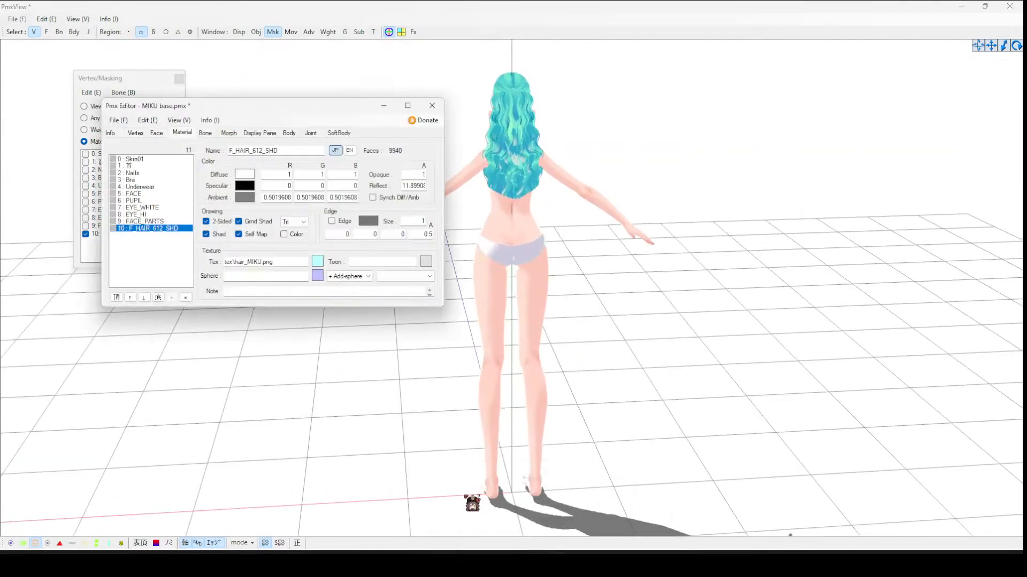
left_click(153, 122)
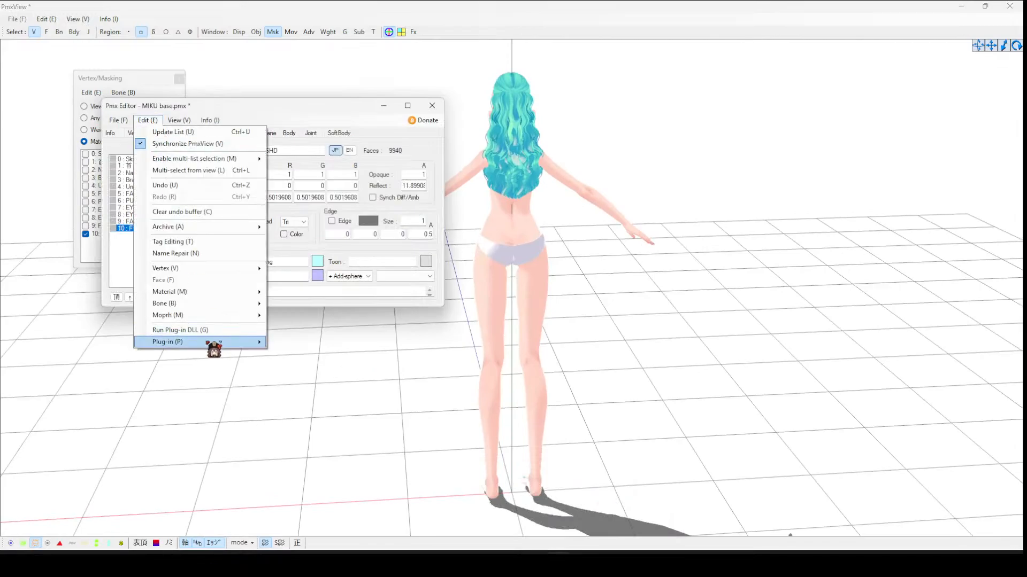
mouse_move(248, 344)
mouse_move(299, 378)
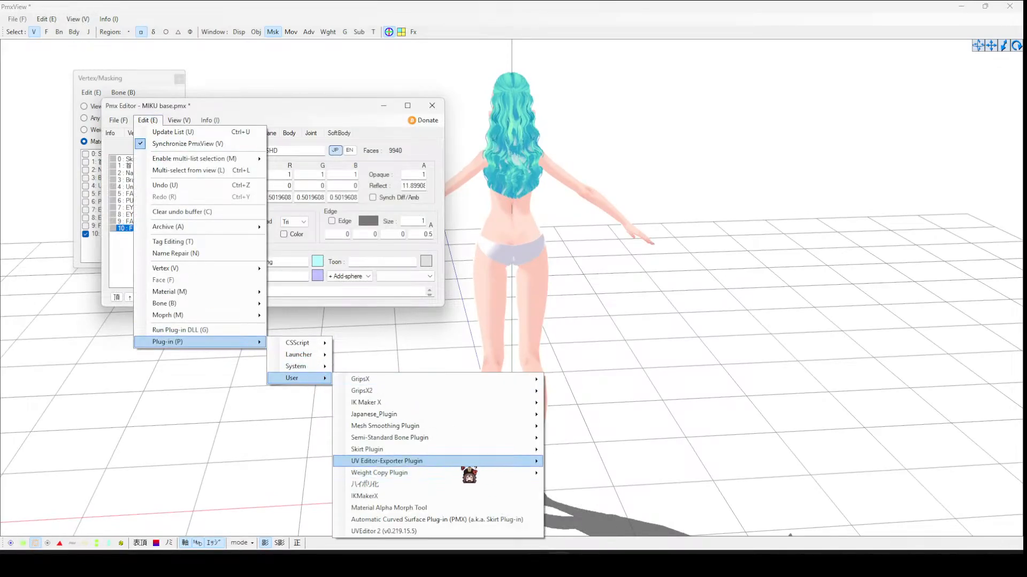
mouse_move(468, 452)
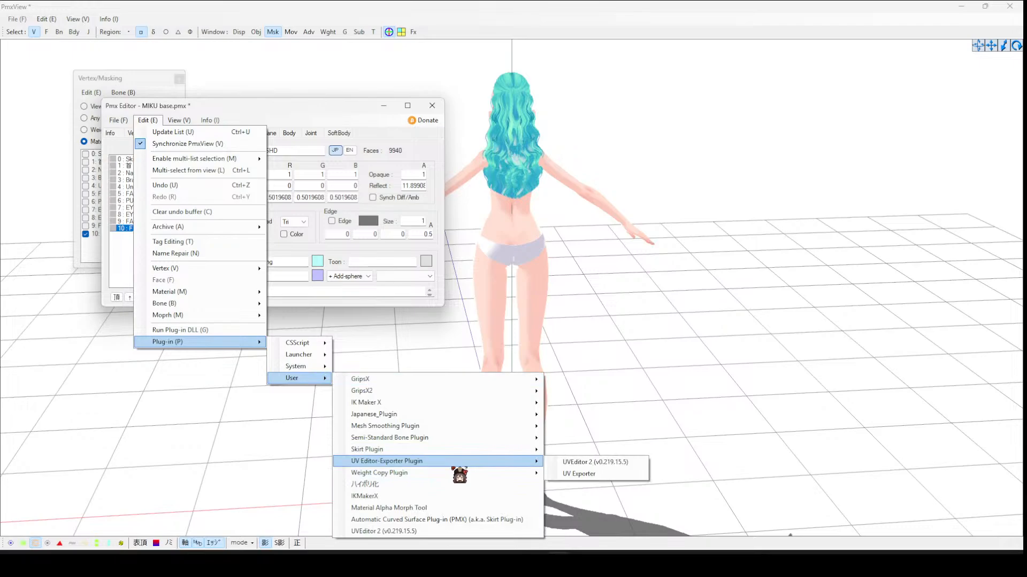
left_click(568, 463)
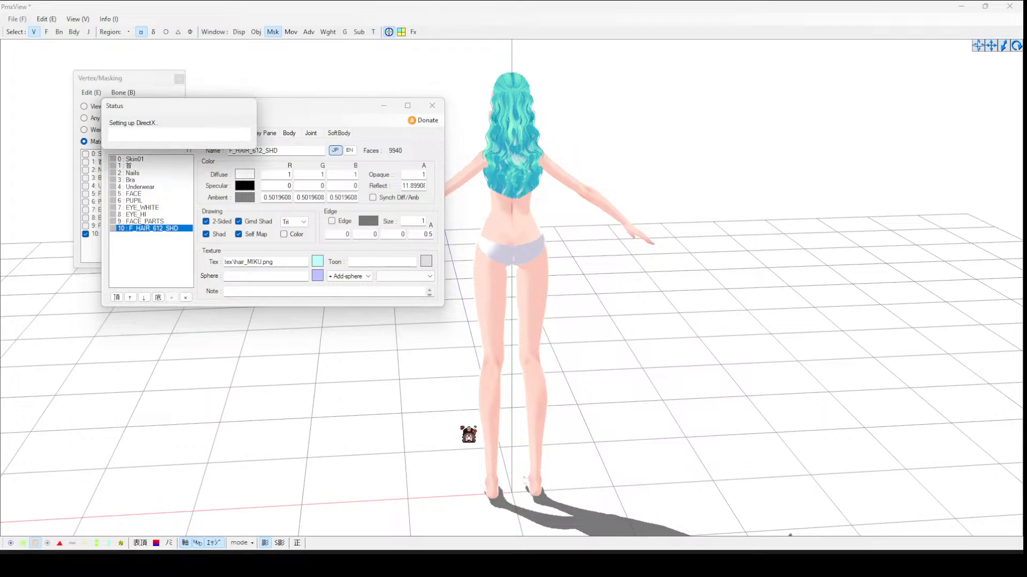
left_click(535, 164)
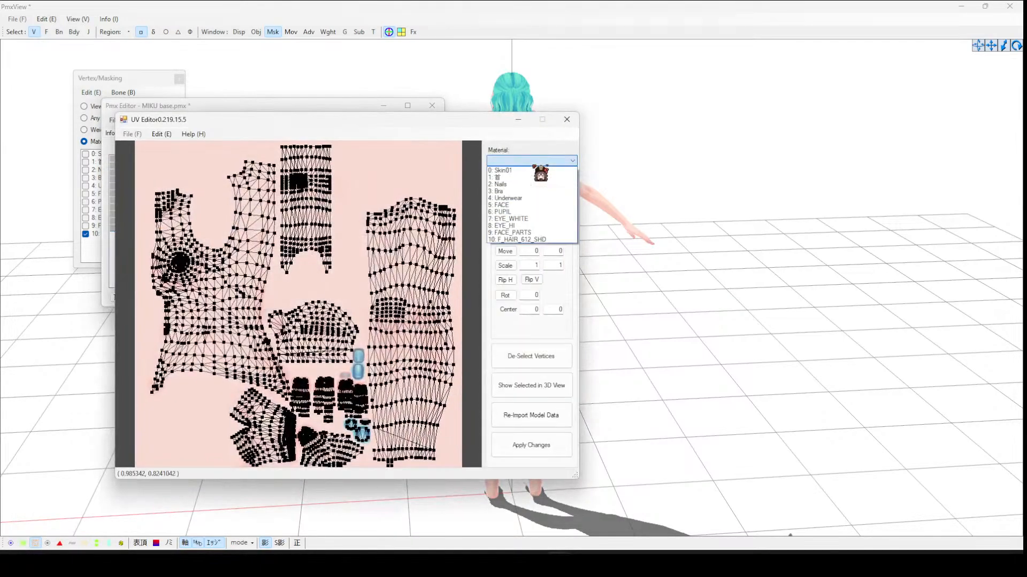
left_click(528, 238)
scroll(234, 160, "down", 5)
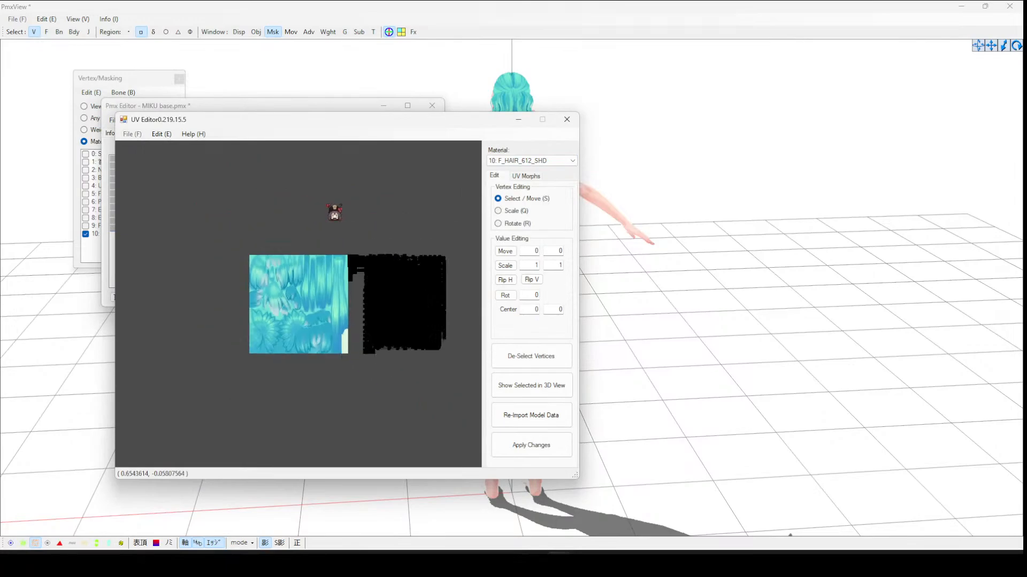
- Box-select all the hair UVs and move them onto the texture's upper-right area
left_click_drag(309, 213, 479, 436)
left_click_drag(394, 292, 367, 245)
left_click(514, 211)
left_click(534, 198)
scroll(351, 252, "up", 5)
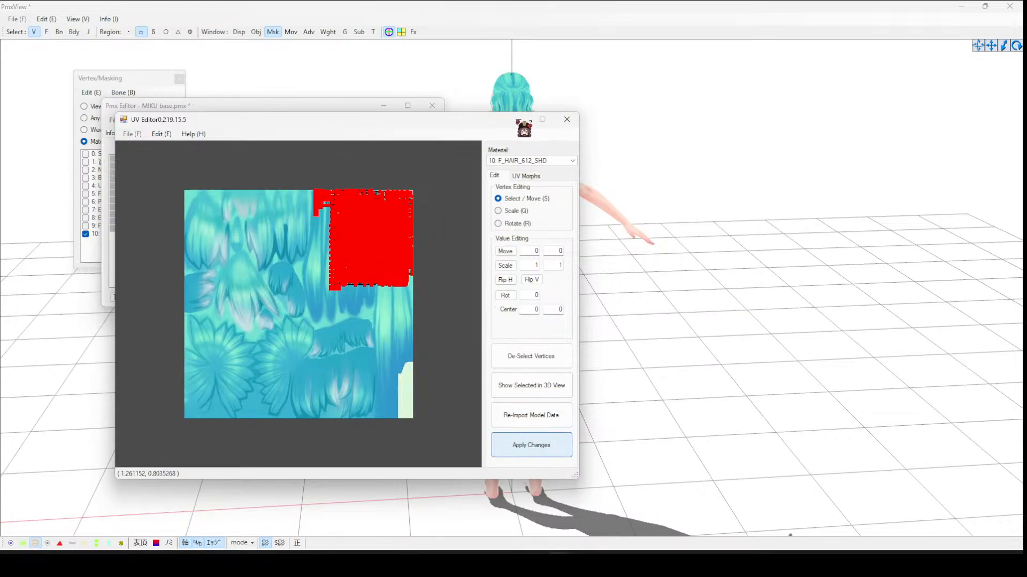
left_click_drag(300, 119, 565, 231)
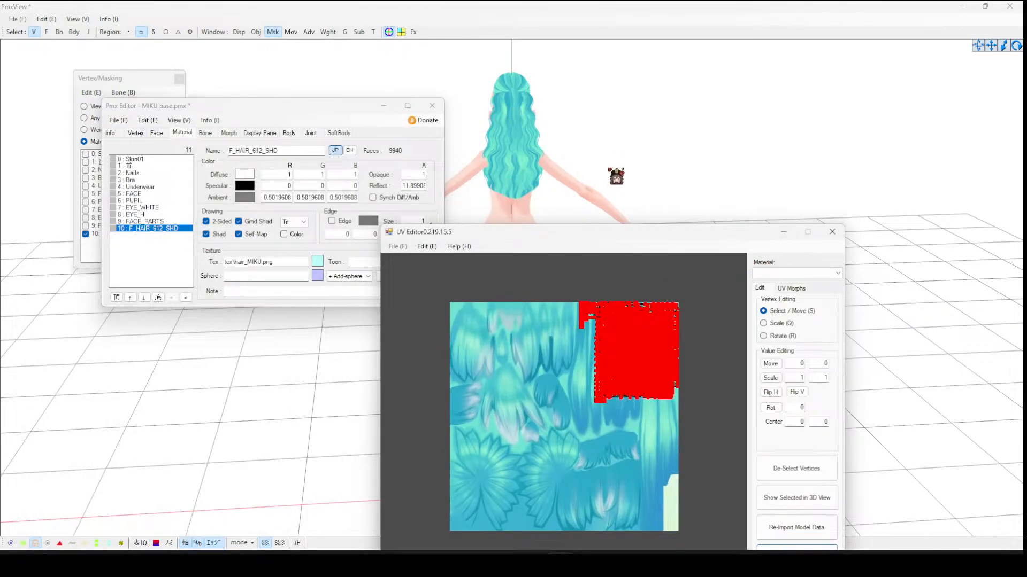
- Reselect all the hair vertices and scale them up slightly to fit around the head
left_click(619, 171)
right_click_drag(621, 167, 503, 121)
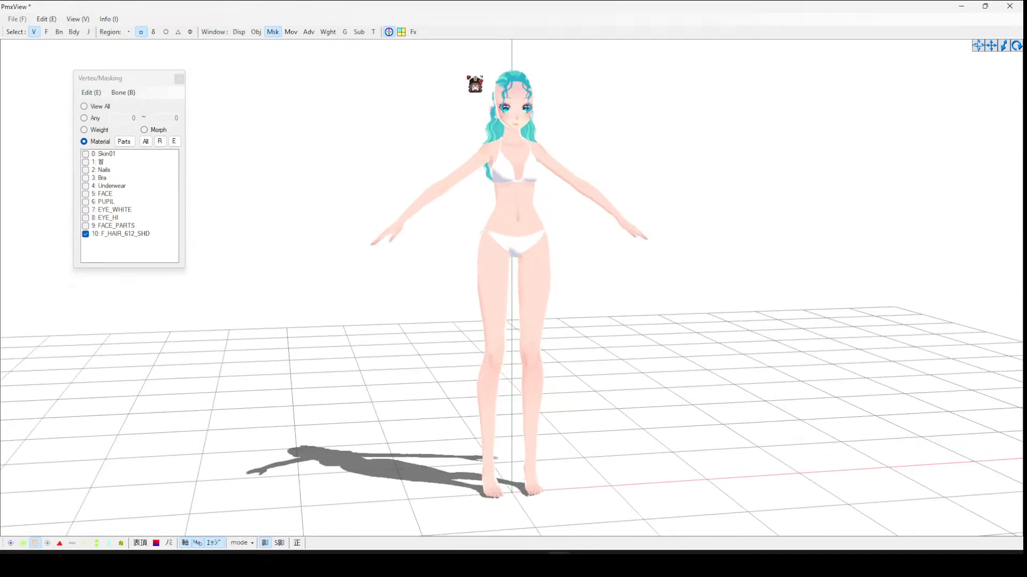
right_click_drag(760, 381, 600, 230)
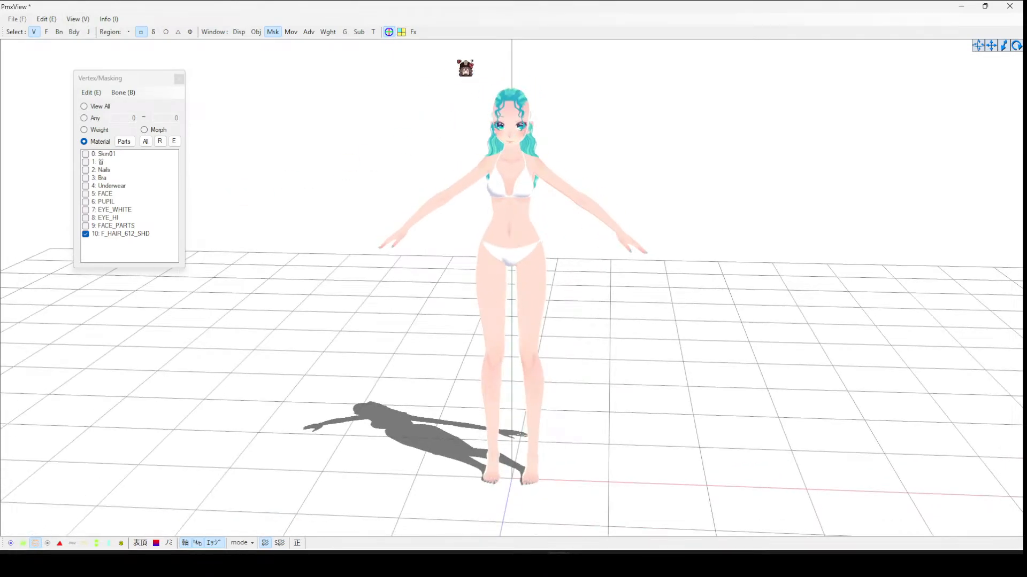
right_click_drag(466, 71, 607, 277)
left_click_drag(409, 77, 722, 395)
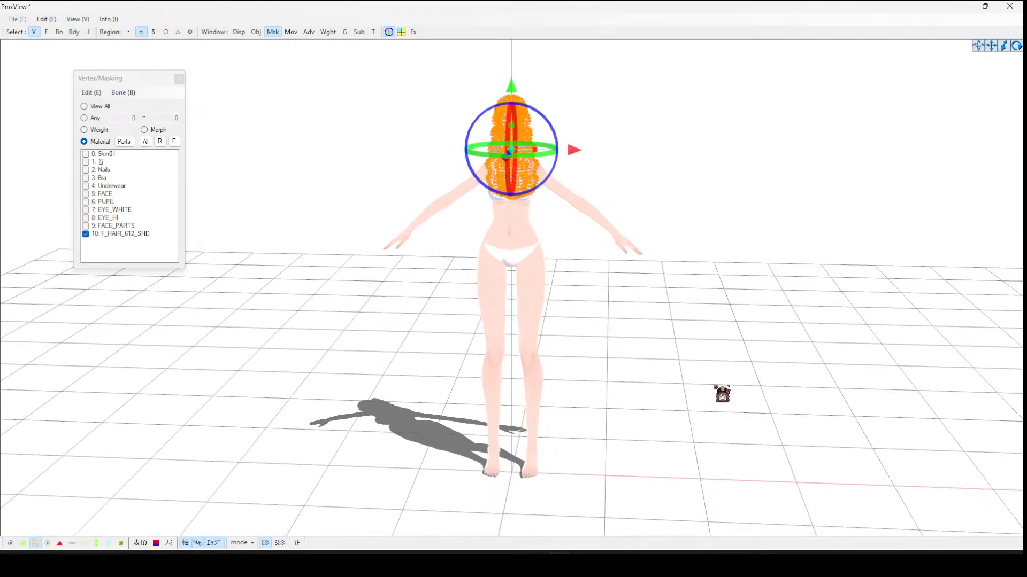
left_click(291, 32)
left_click(219, 198)
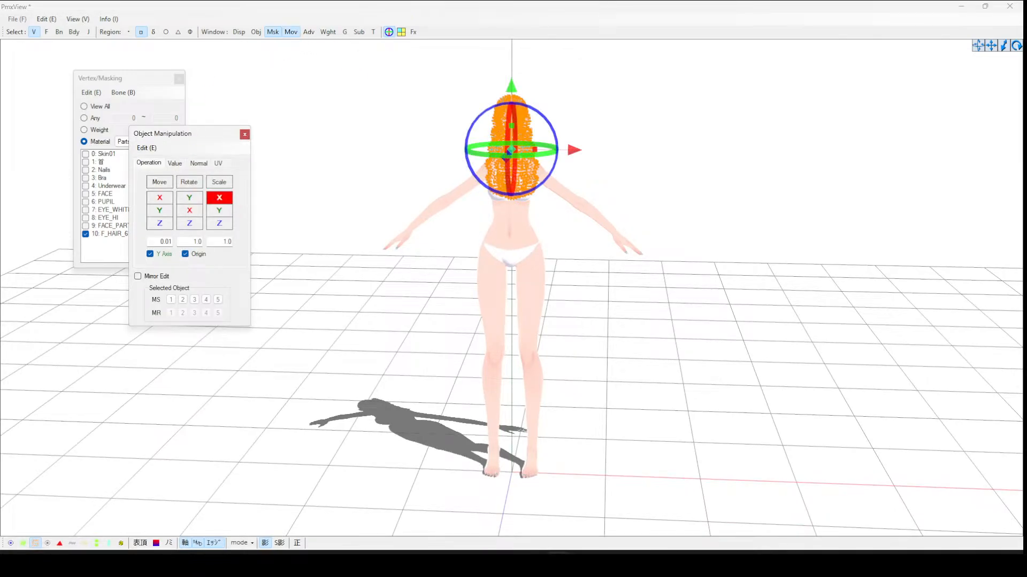
left_click(681, 207)
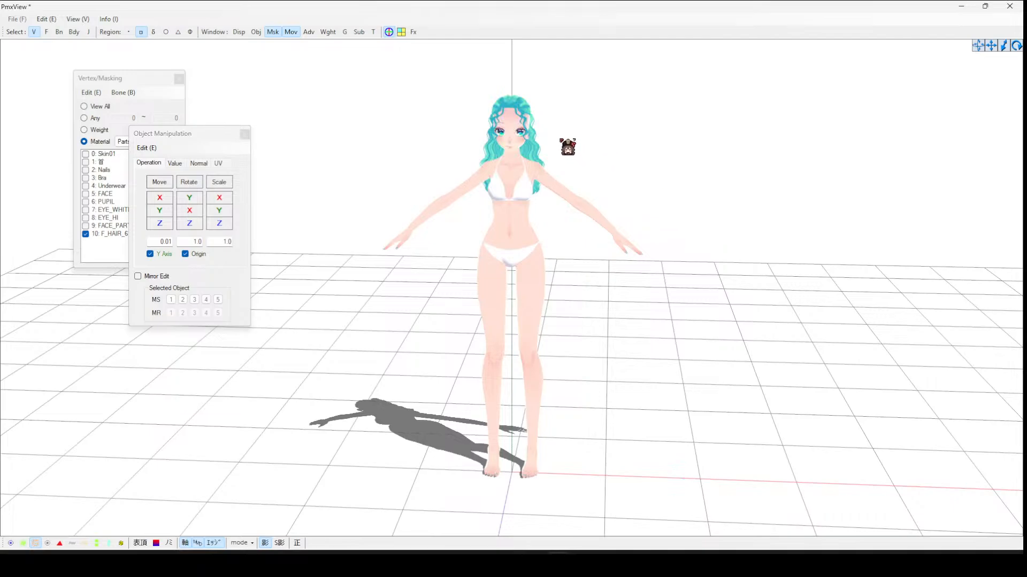
left_click_drag(406, 71, 743, 388)
left_click(406, 55)
left_click_drag(405, 54, 701, 434)
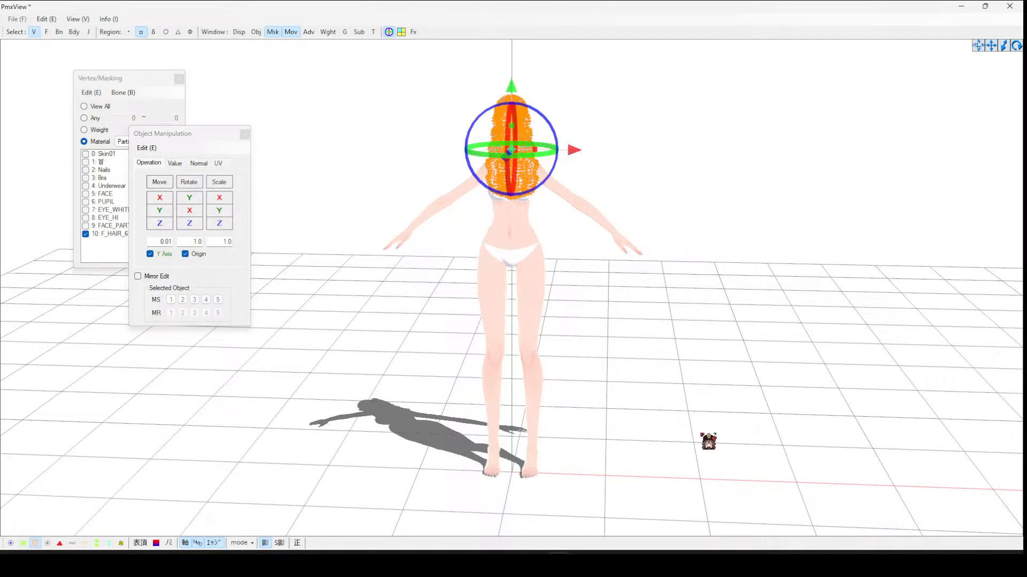
left_click_drag(219, 182, 236, 181)
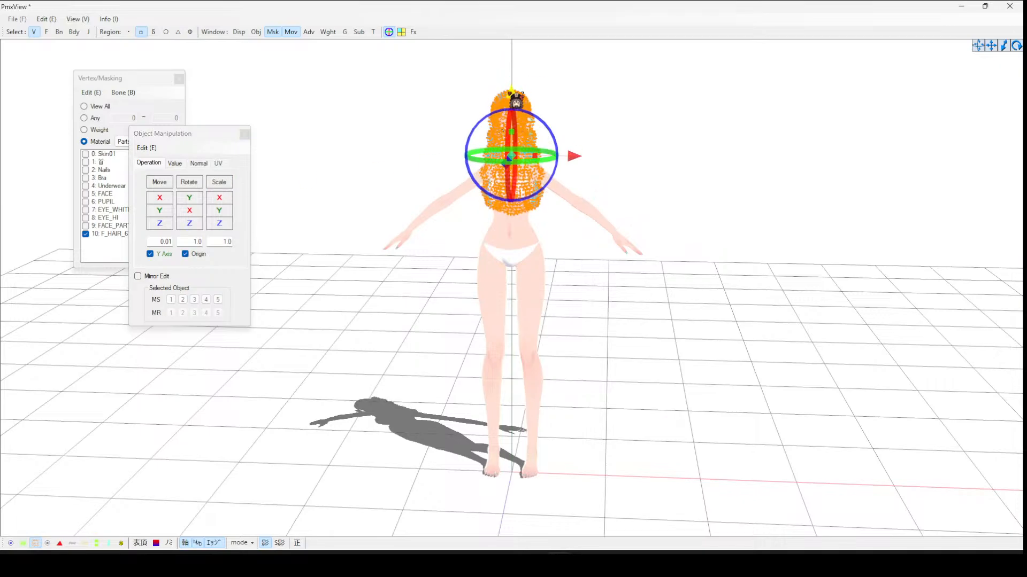
- In side view, nudge the hair vertices slightly backward and downward onto the head
left_click(572, 105)
right_click_drag(573, 105, 534, 39)
left_click_drag(443, 75, 566, 217)
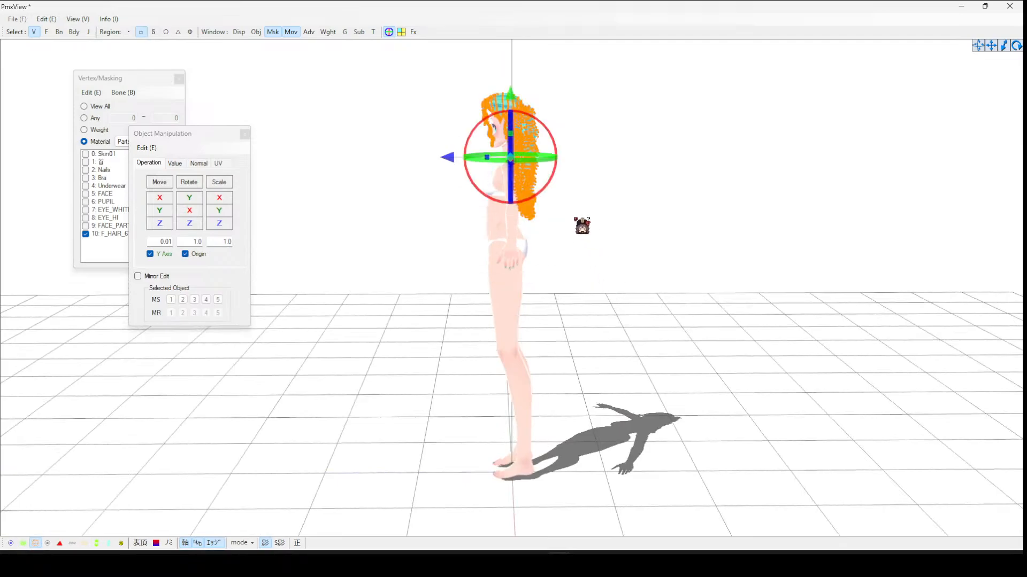
left_click_drag(456, 156, 458, 156)
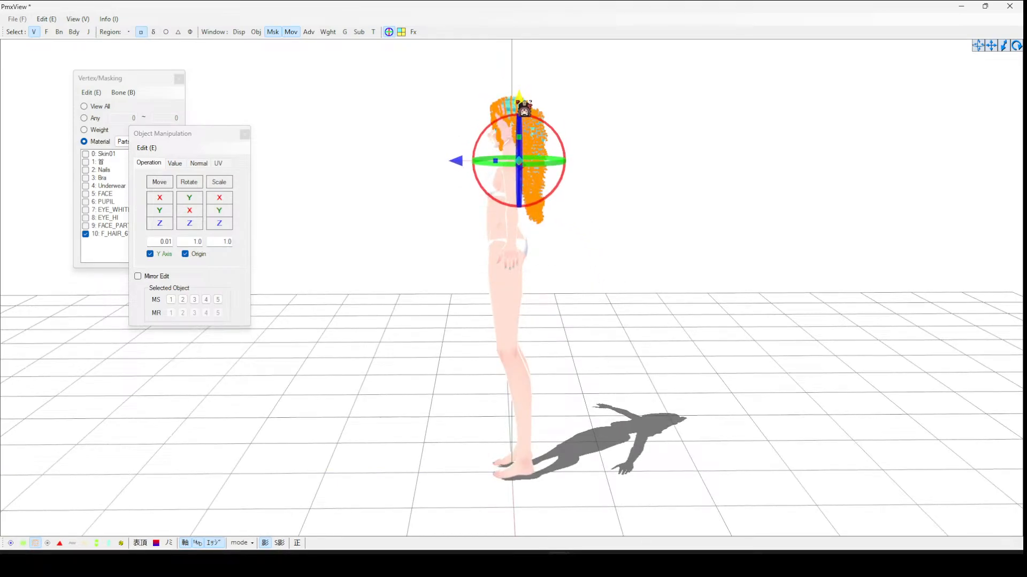
left_click_drag(516, 102, 517, 104)
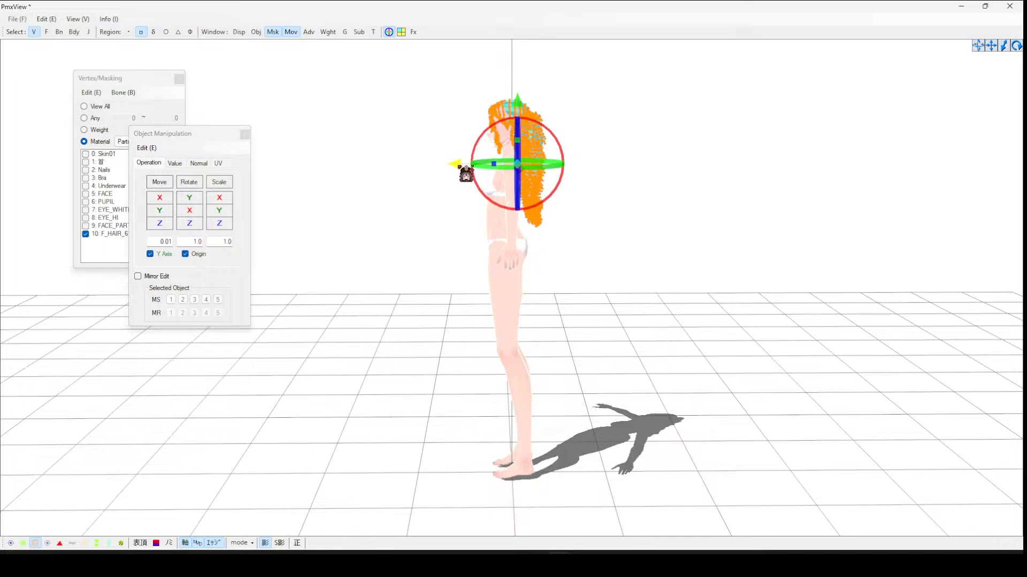
left_click_drag(459, 165, 458, 166)
left_click(661, 92)
right_click_drag(664, 92, 705, 92)
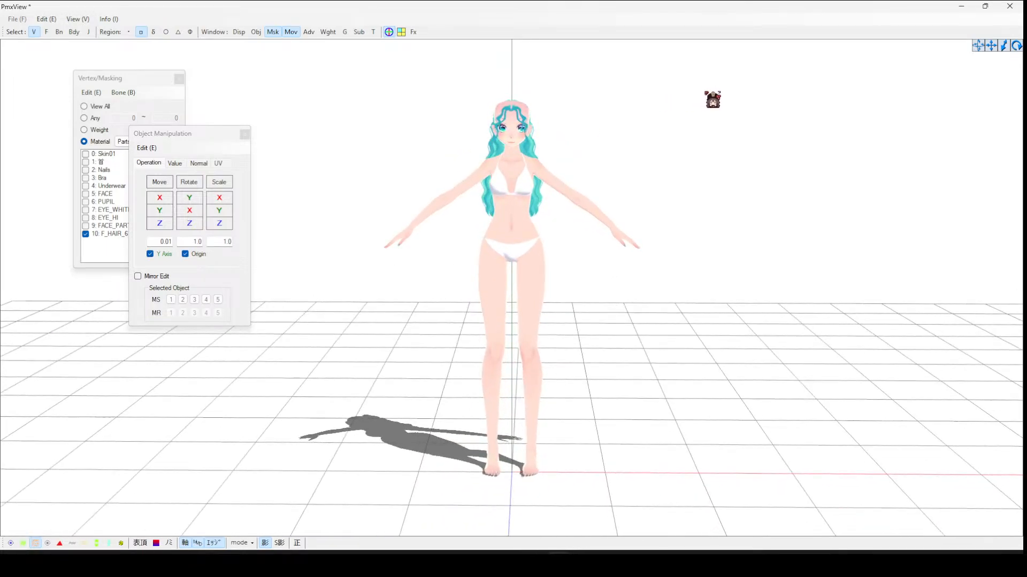
- Select the hair vertices again and stretch them slightly along the Y axis
scroll(651, 134, "up", 6)
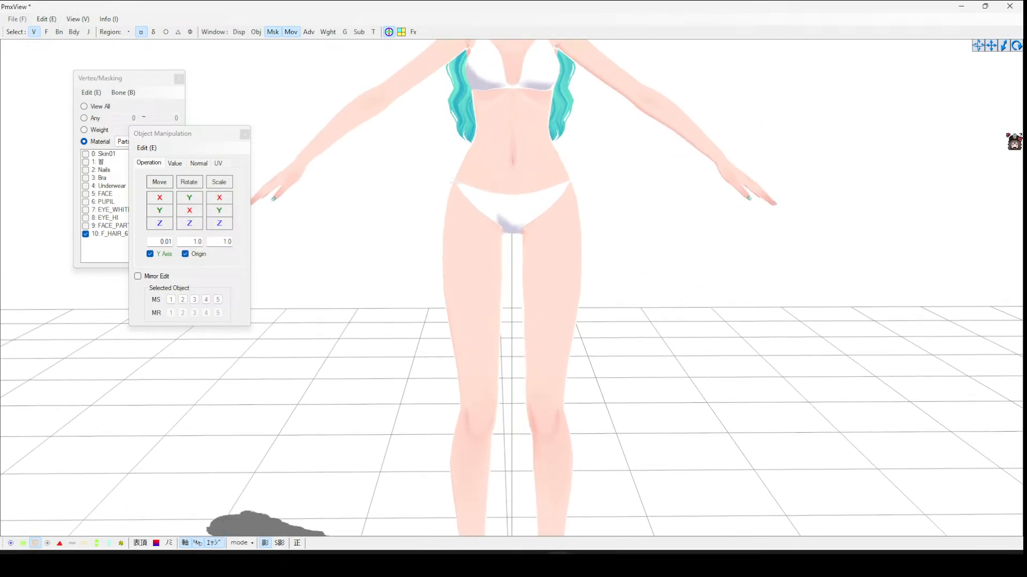
scroll(998, 56, "down", 5)
scroll(546, 151, "down", 1)
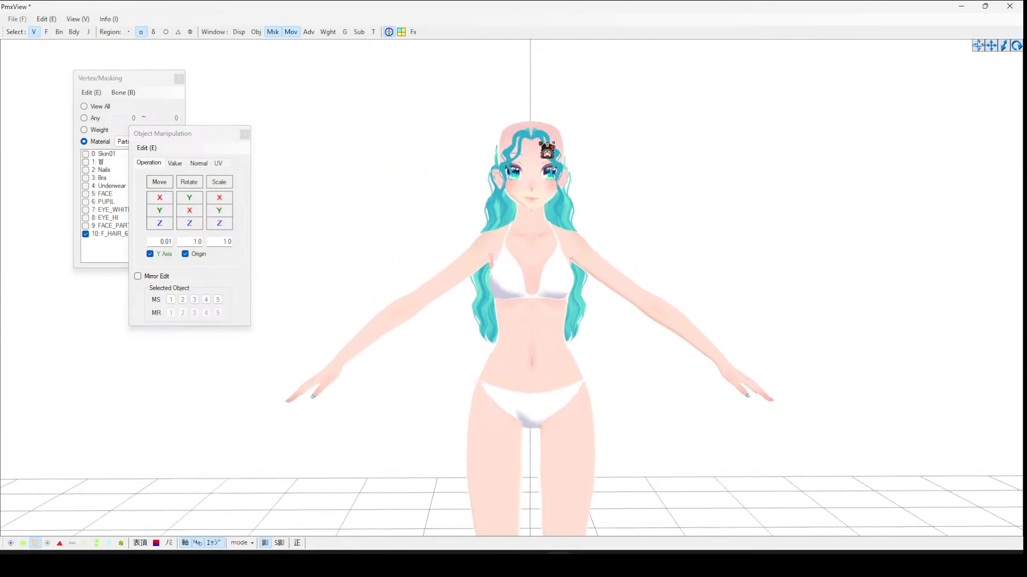
left_click_drag(391, 86, 696, 426)
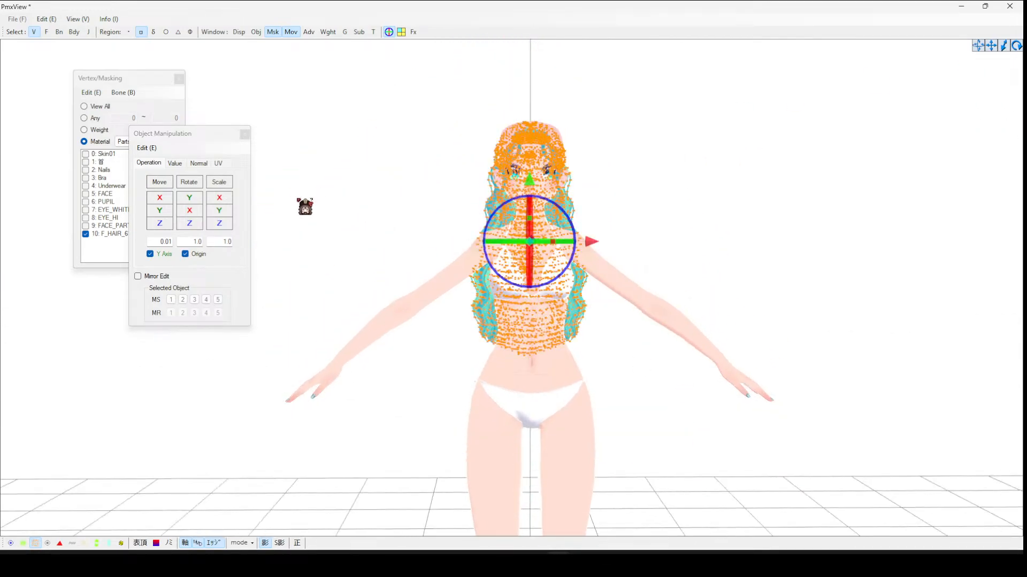
left_click(220, 210)
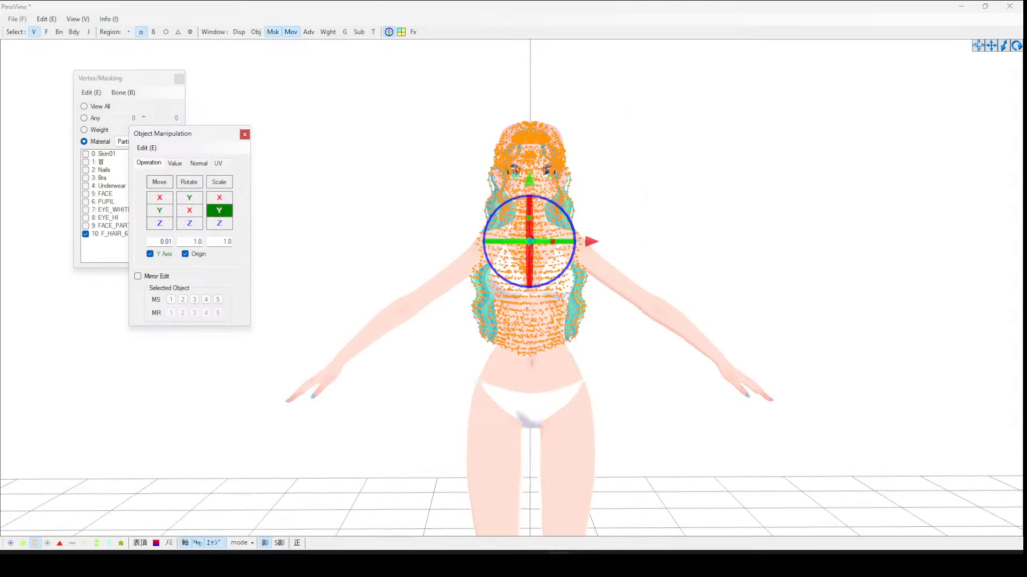
left_click_drag(219, 210, 229, 215)
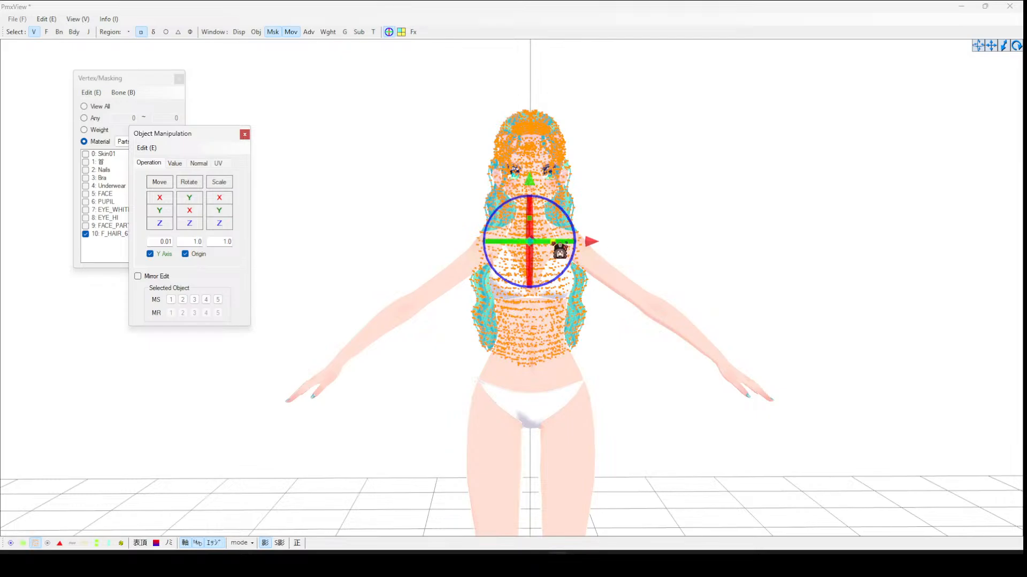
- Shift the stretched hair slightly backward in side view so it sits on the head
left_click_drag(554, 243, 565, 244)
right_click_drag(573, 249, 597, 231)
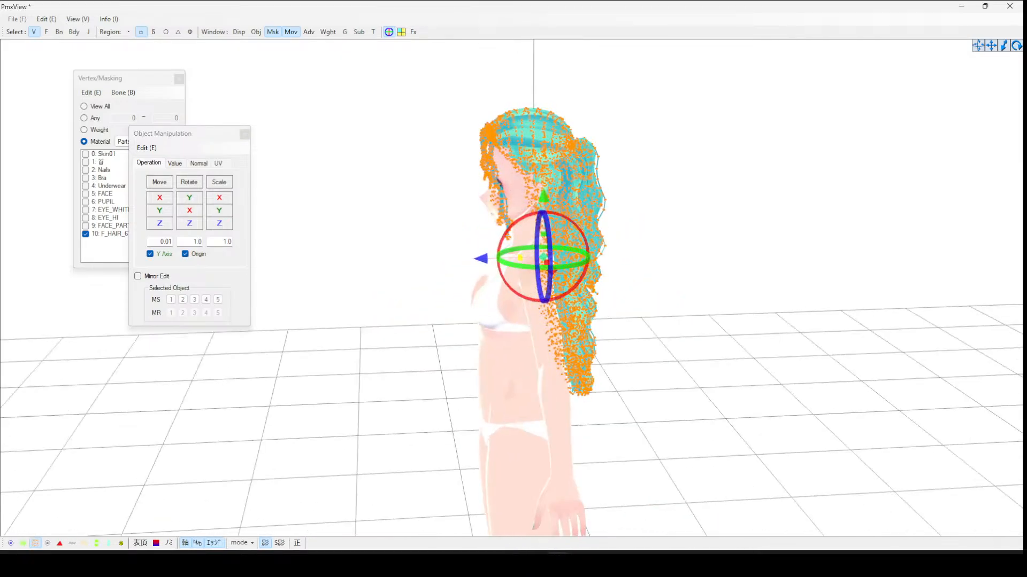
left_click_drag(519, 258, 514, 258)
left_click(550, 263)
right_click_drag(549, 262, 592, 249)
scroll(555, 200, "up", 1)
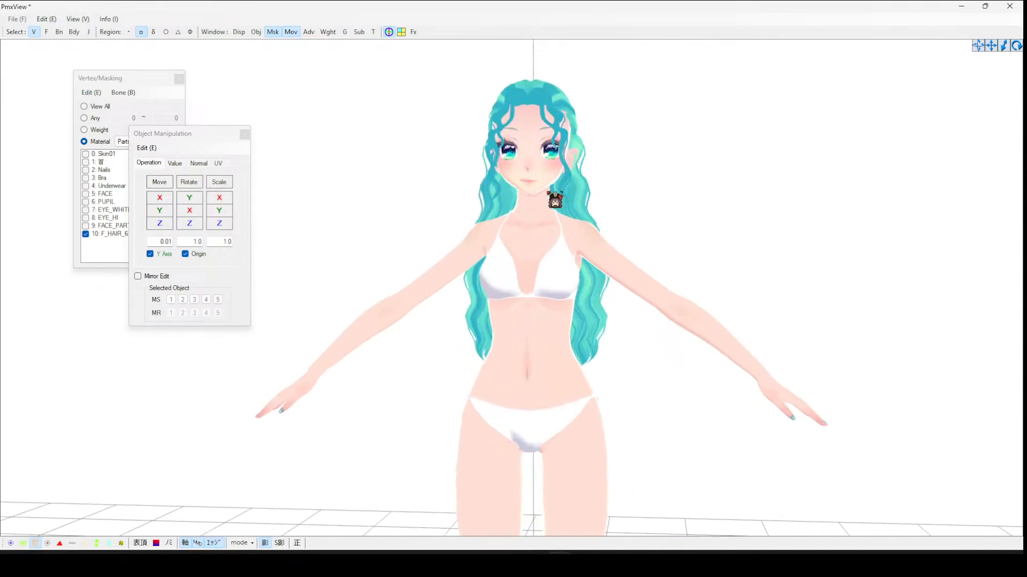
- Reselect the hair vertices and examine how the hair sits on the head from the front and side
right_click_drag(555, 200, 482, 104)
left_click_drag(410, 91, 744, 444)
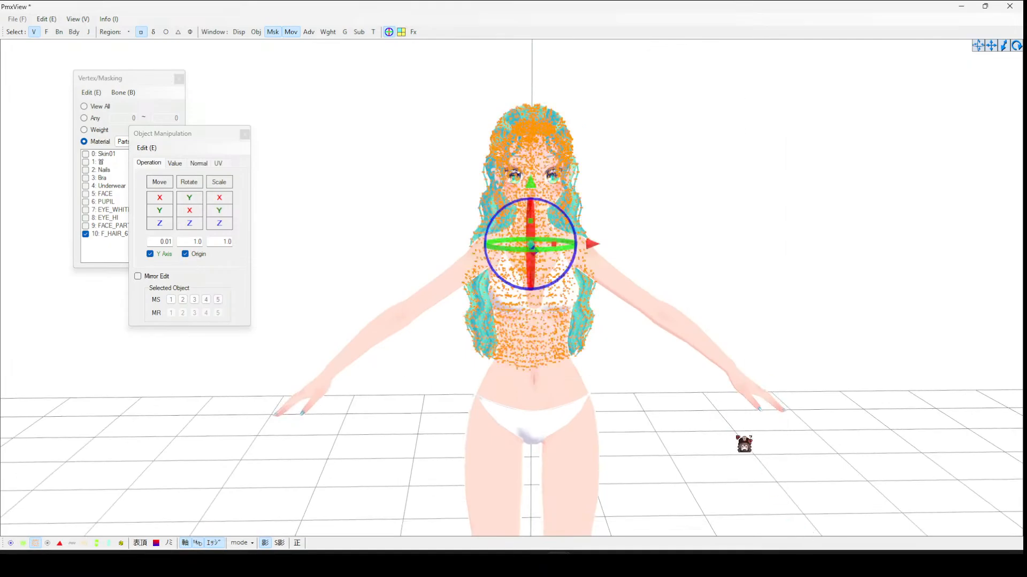
left_click(648, 230)
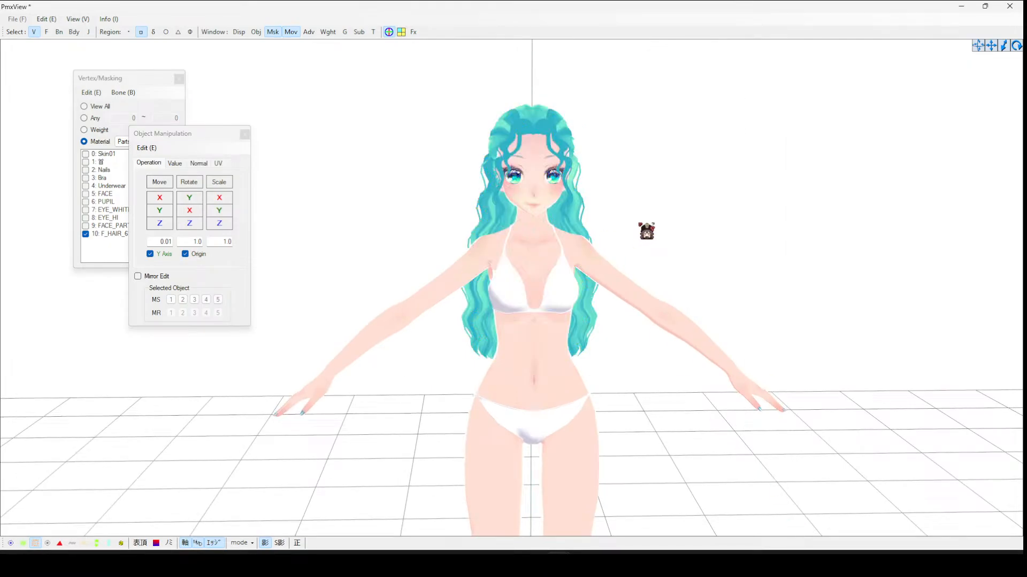
right_click_drag(648, 229, 389, 94)
left_click_drag(389, 94, 760, 476)
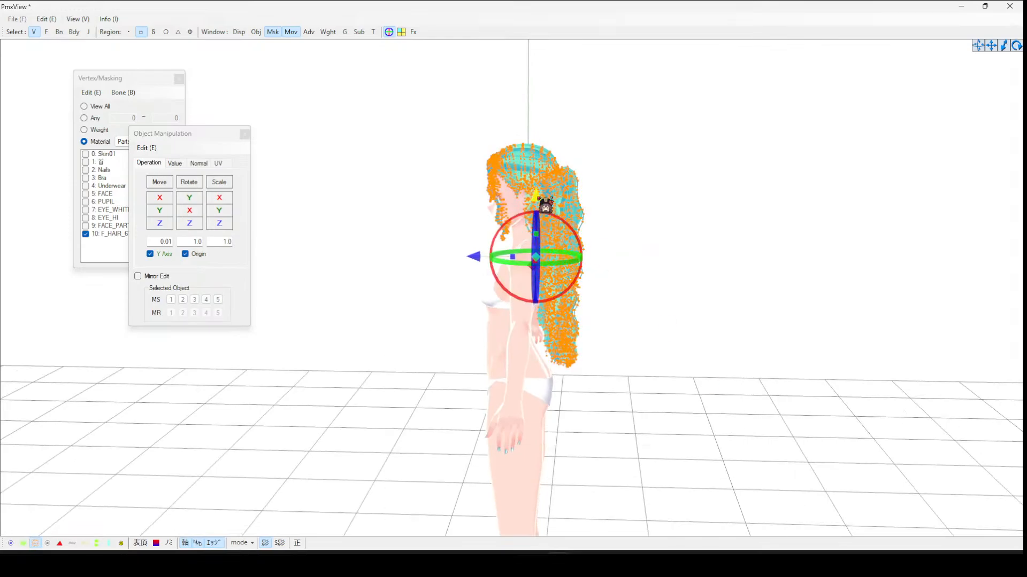
right_click_drag(633, 195, 441, 208)
scroll(558, 200, "up", 3)
scroll(442, 208, "up", 3)
scroll(562, 150, "up", 3)
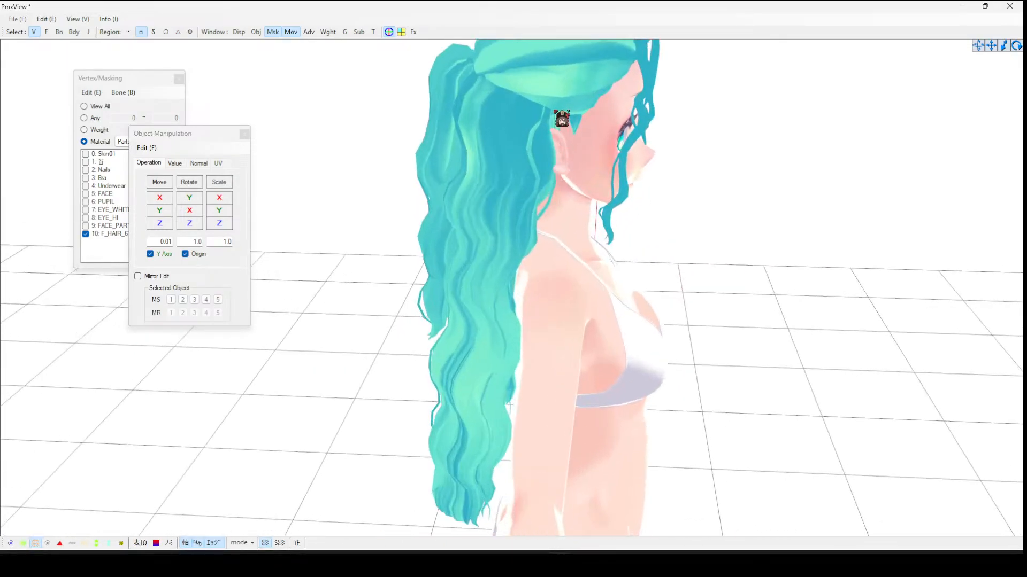
- Orbit and zoom around the head to inspect the hair placement, then close the Object Manipulation window
left_click_drag(544, 109, 593, 149)
left_click(704, 174)
right_click_drag(692, 165, 615, 135)
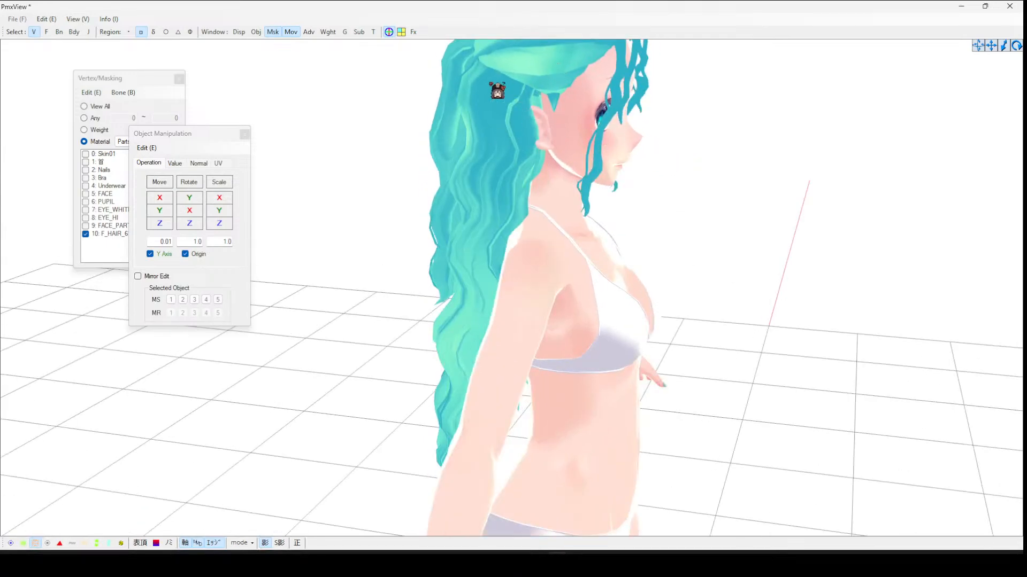
right_click_drag(804, 250, 713, 248)
scroll(771, 245, "down", 3)
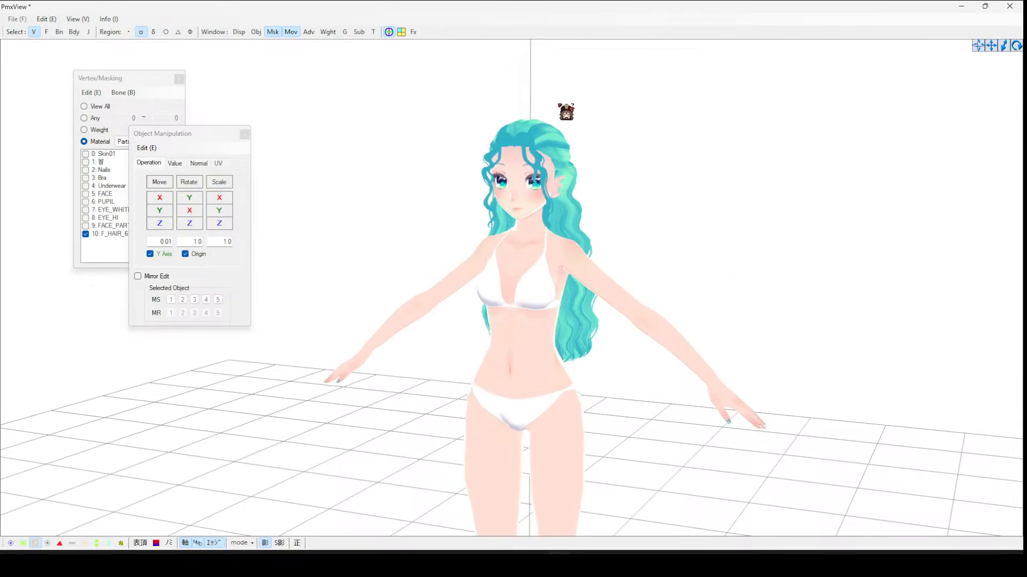
right_click_drag(565, 111, 656, 114)
left_click(244, 136)
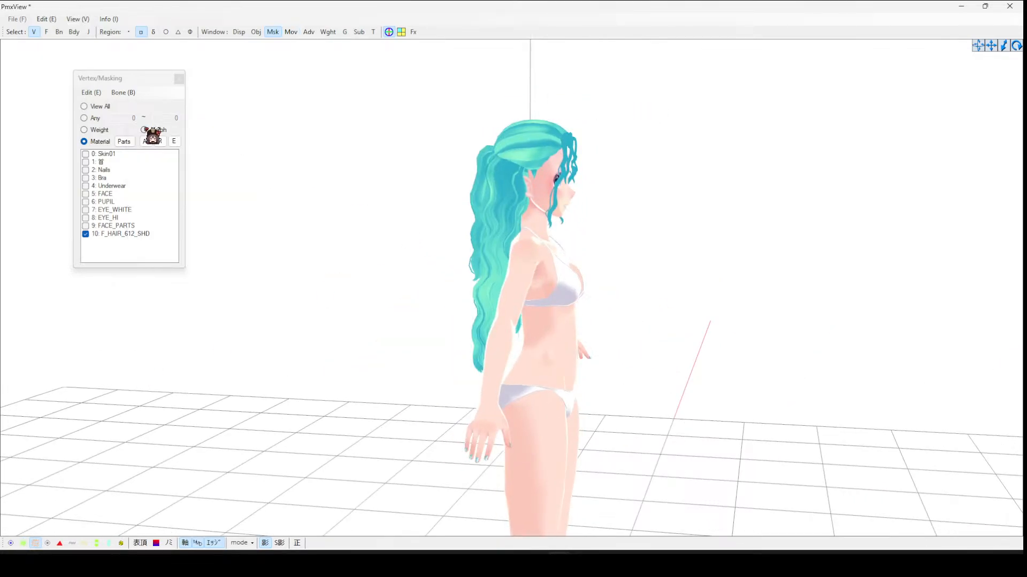
- Switch to Blender and delete all the objects in the default scene
left_click(126, 143)
key("F4")
right_click_drag(821, 151, 832, 151)
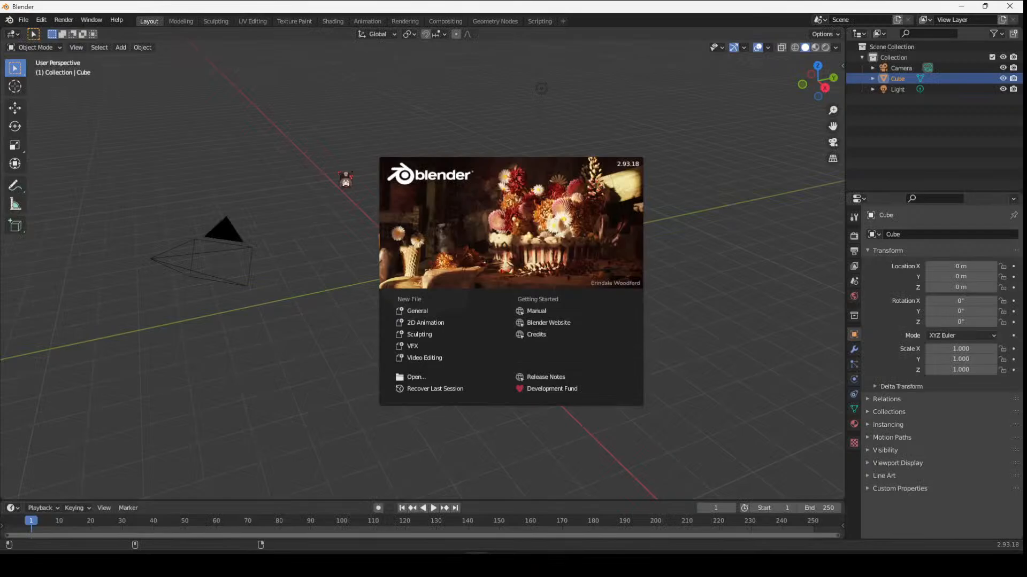
left_click(294, 185)
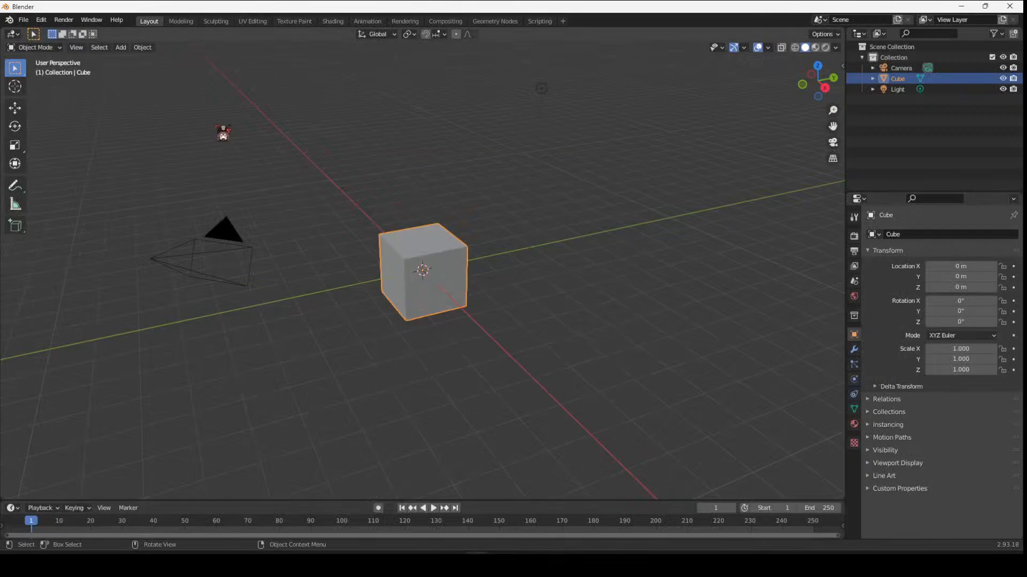
left_click_drag(156, 133, 709, 467)
key("Delete")
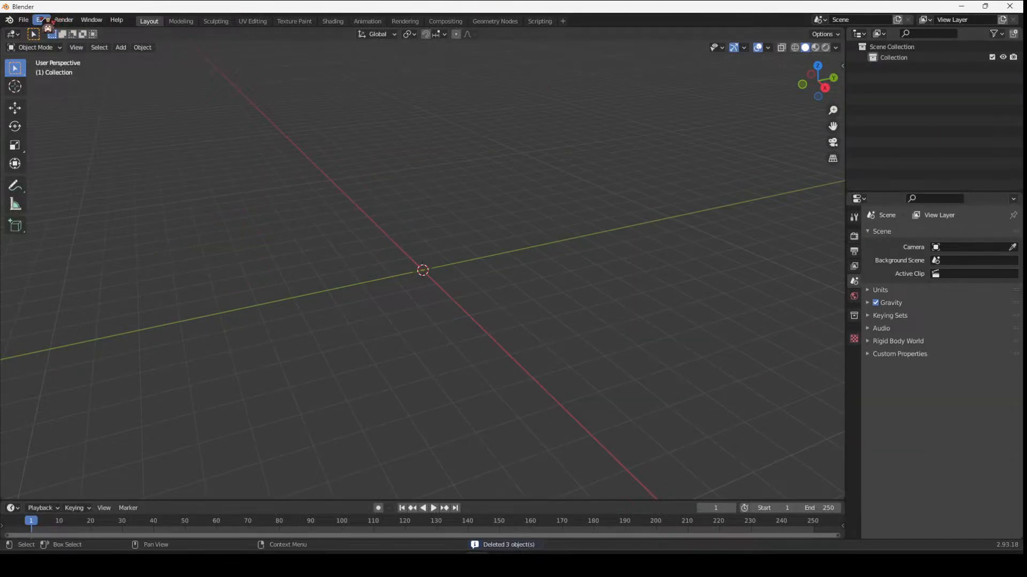
- Set the viewport to back orthographic and open the MMD tools sidebar panel
left_click(24, 19)
left_click(836, 74)
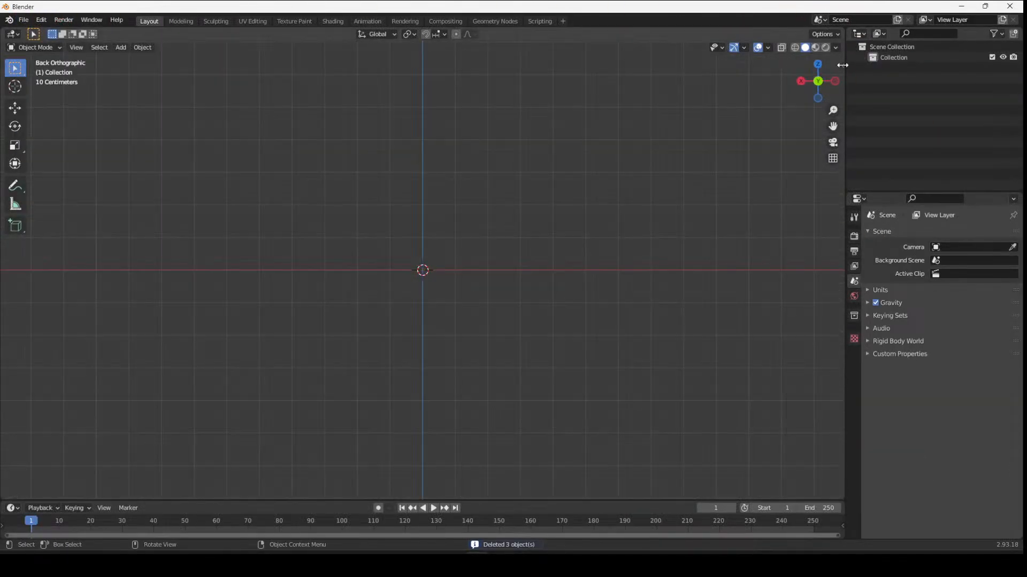
left_click(842, 66)
left_click(839, 134)
left_click(838, 113)
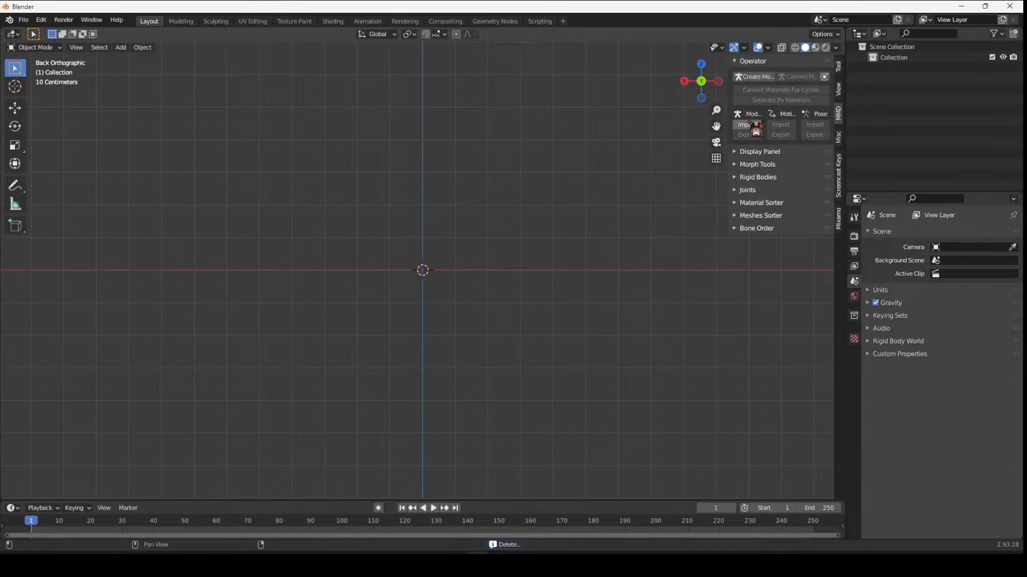
left_click(744, 125)
left_click(278, 221)
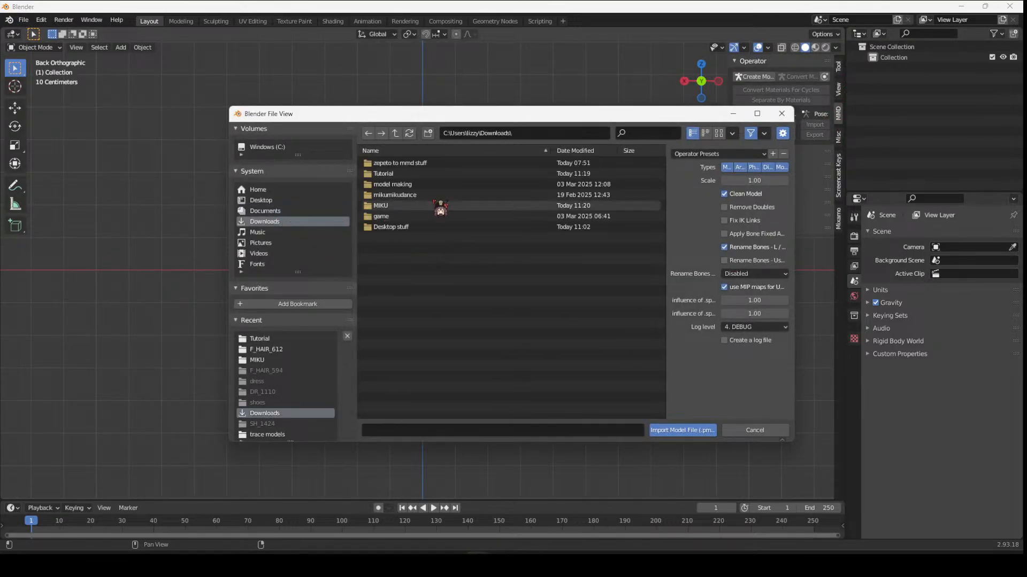
left_click(778, 432)
right_click(481, 220)
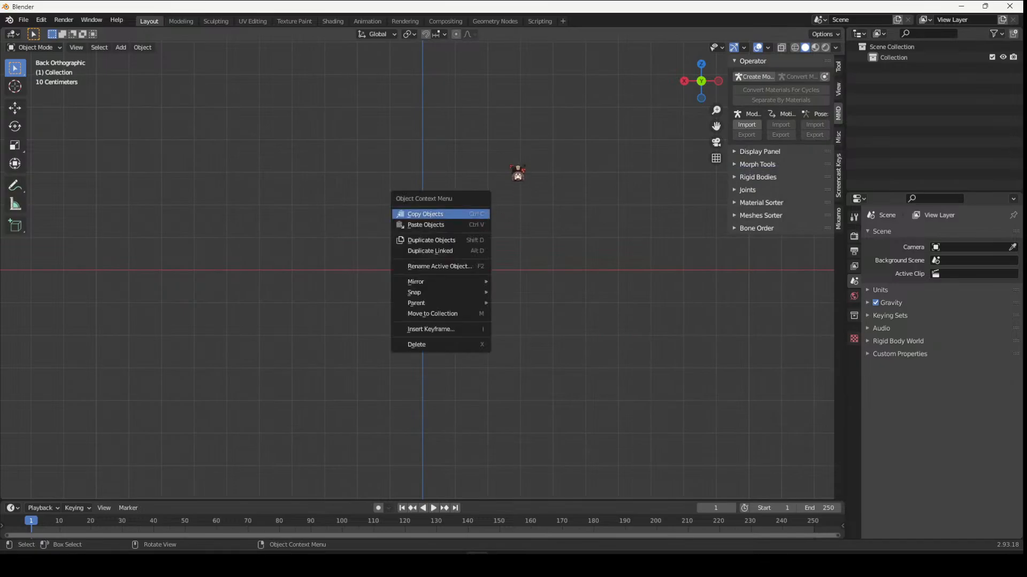
middle_click_drag(550, 187, 626, 213)
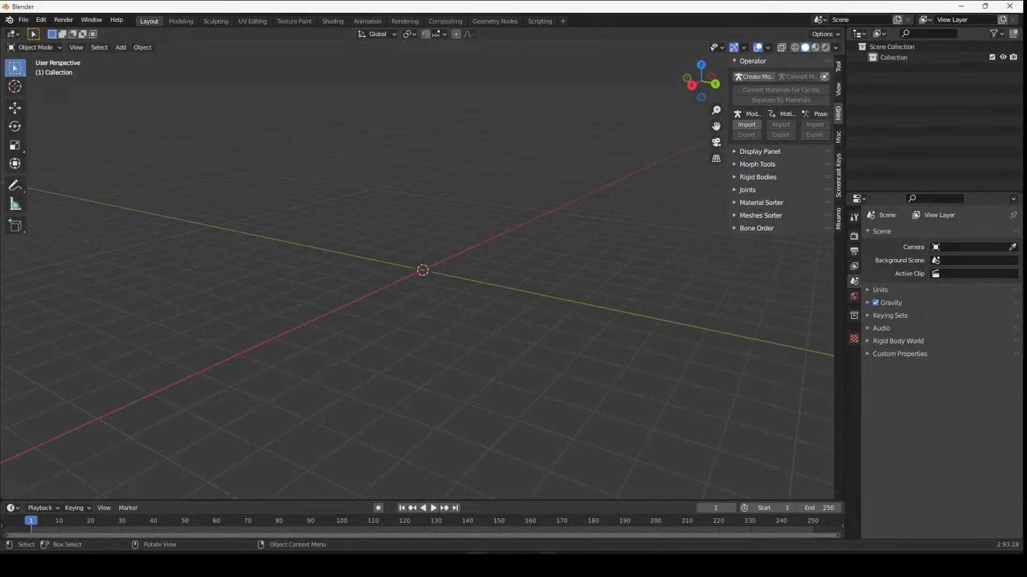
- Switch to PMX Editor and save the model over MIKU base.pmx in the MIKU folder
mouse_move(547, 565)
left_click(447, 510)
left_click(112, 119)
left_click(160, 172)
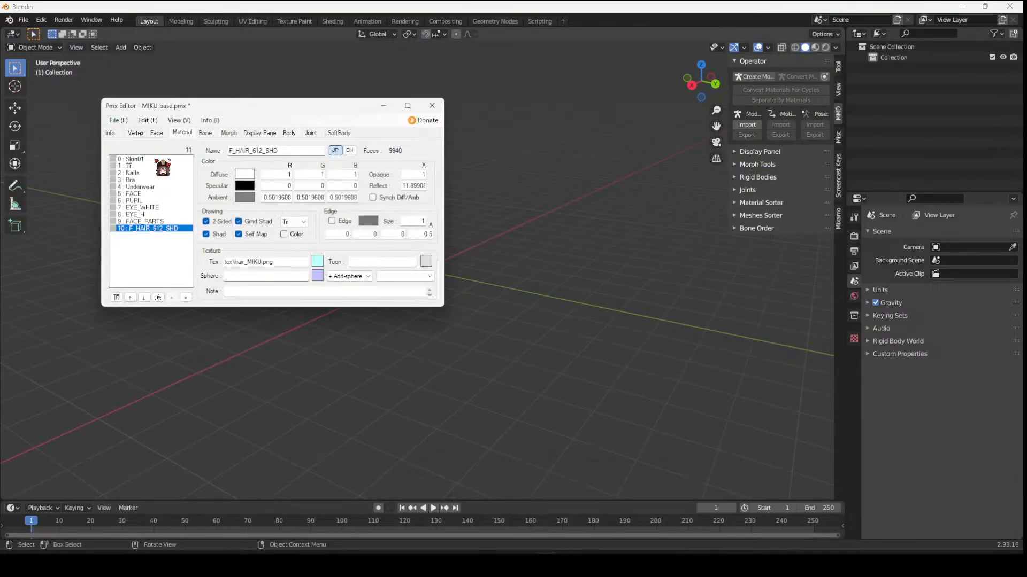
left_click(262, 146)
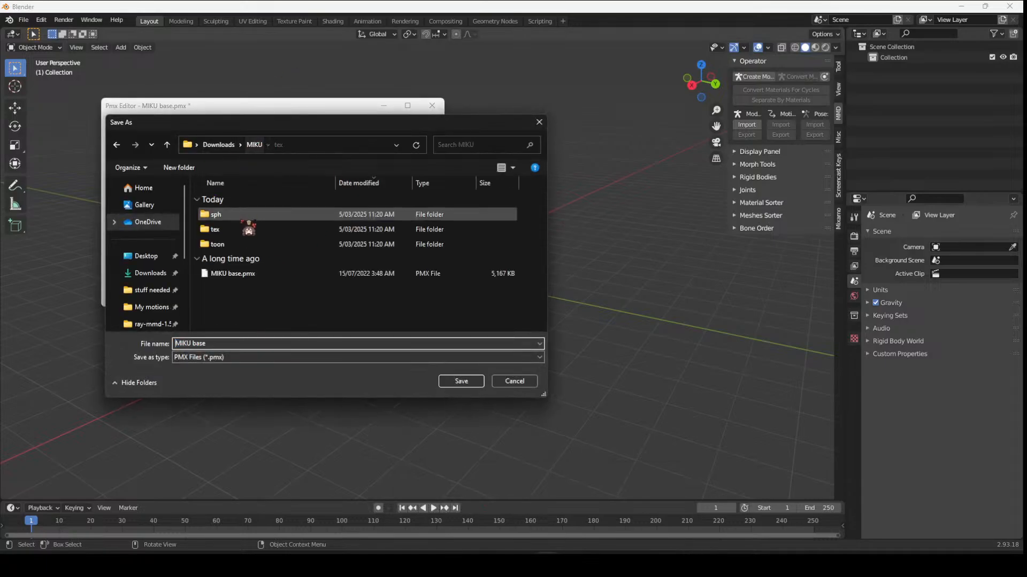
double_click(259, 276)
left_click(550, 282)
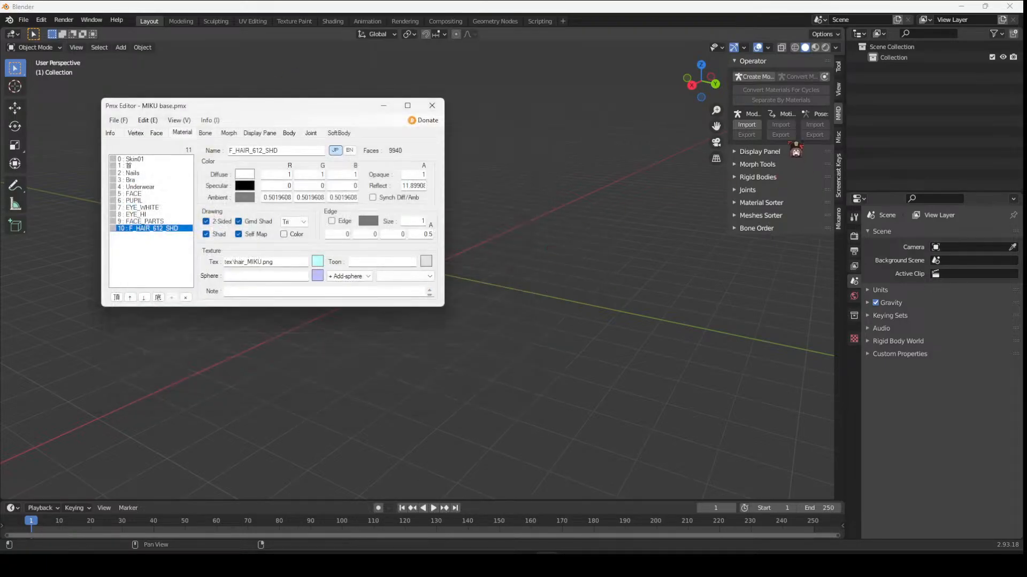
- Import MIKU base.pmx from the Downloads MIKU folder into Blender with MMD Tools
left_click(746, 126)
left_click(298, 221)
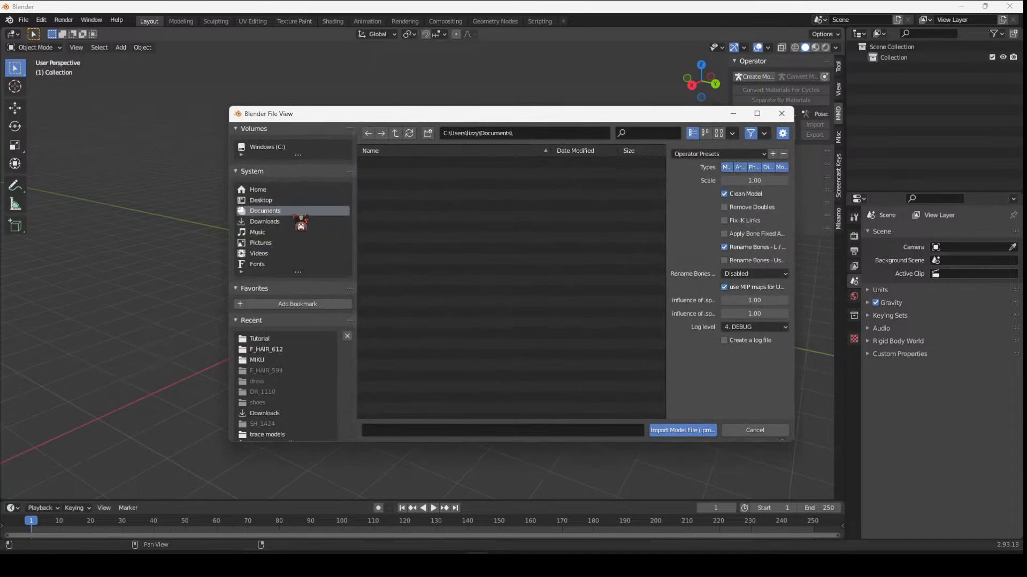
double_click(381, 206)
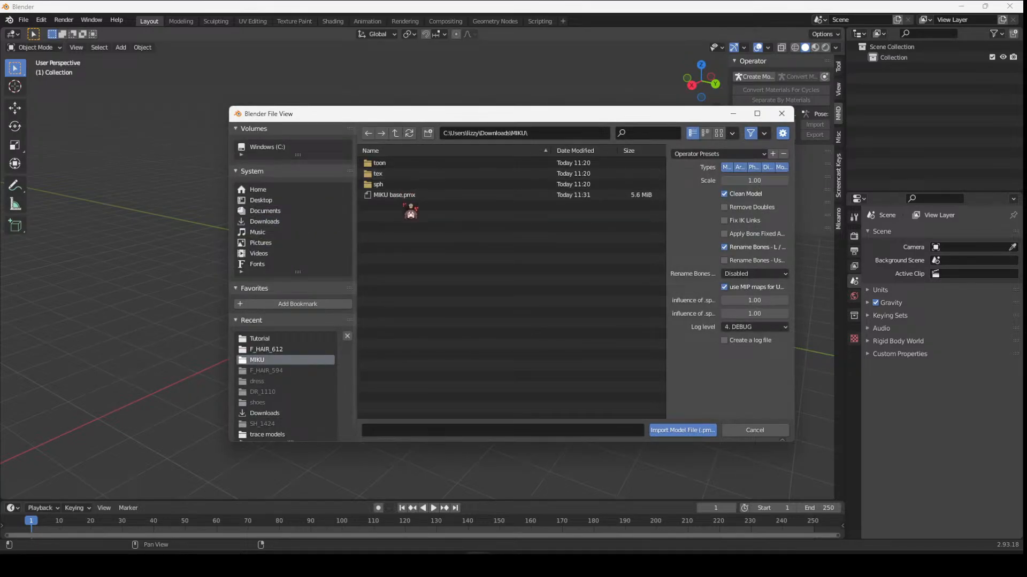
double_click(409, 195)
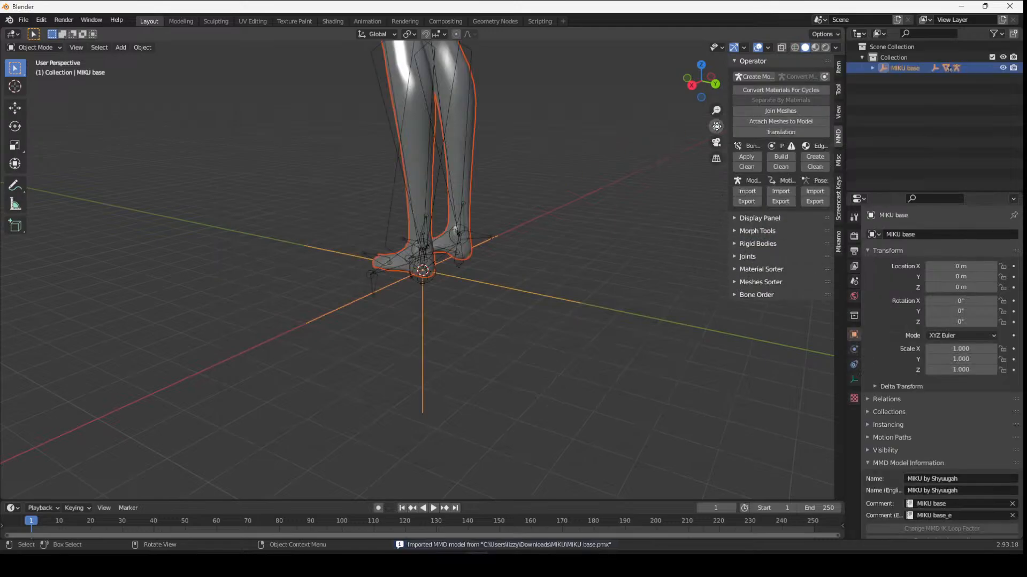
- Separate the imported model by materials and select the hair mesh
middle_click_drag(471, 204, 545, 478, "shift")
middle_click_drag(574, 118, 680, 119)
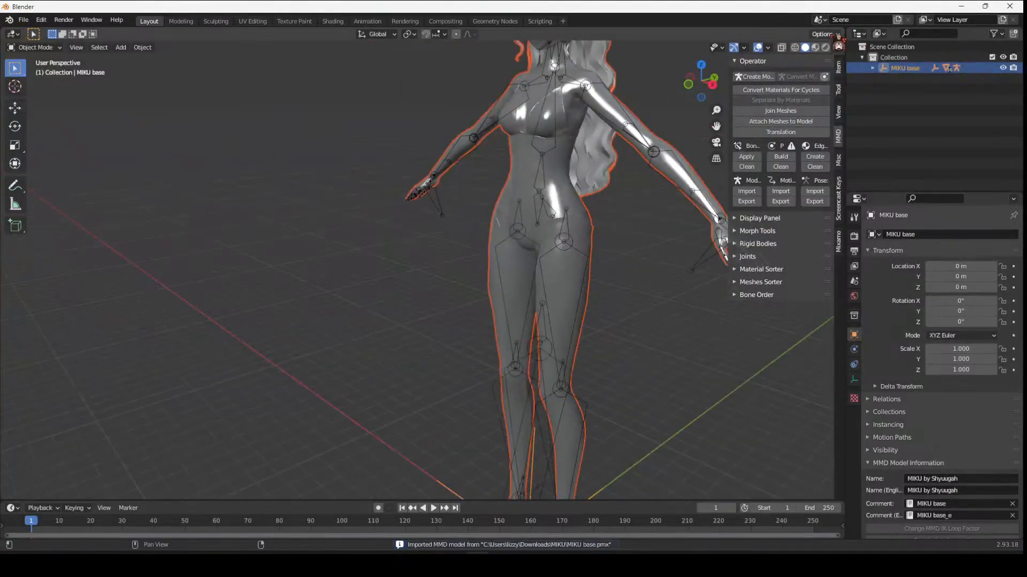
middle_click_drag(419, 94, 471, 97)
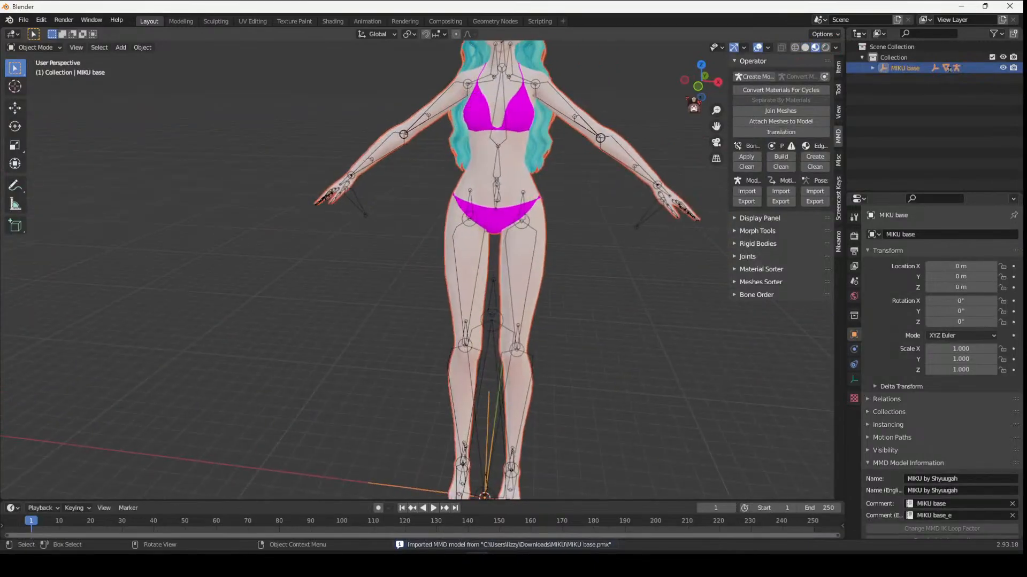
left_click_drag(716, 126, 640, 256)
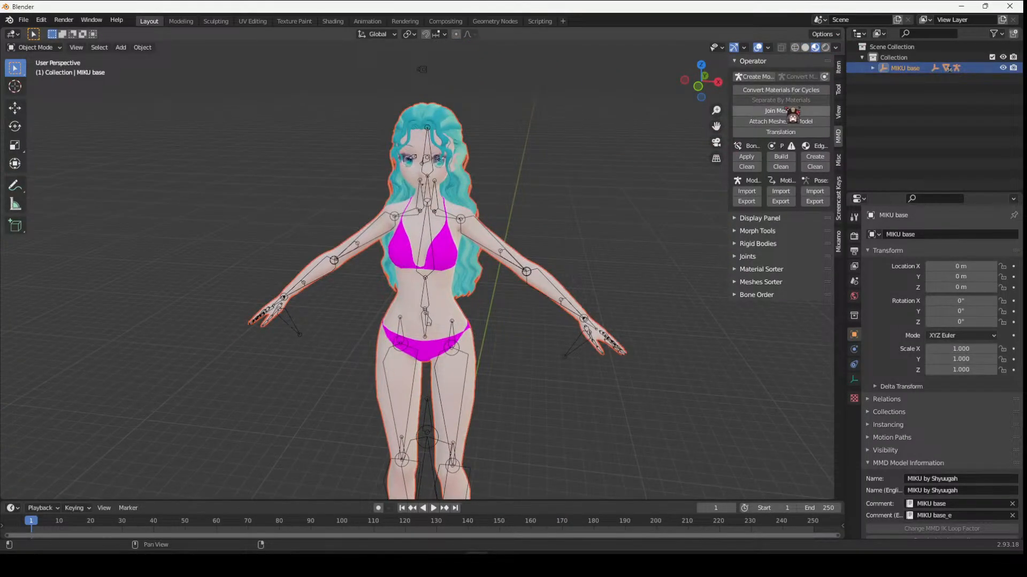
left_click(457, 210)
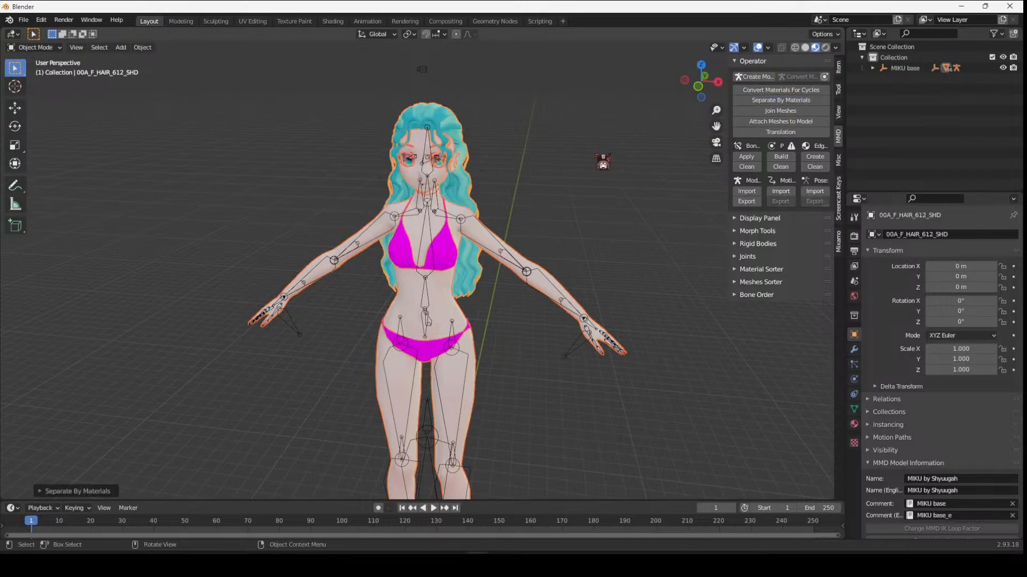
- Enter Edit Mode on the hair mesh
key("Tab")
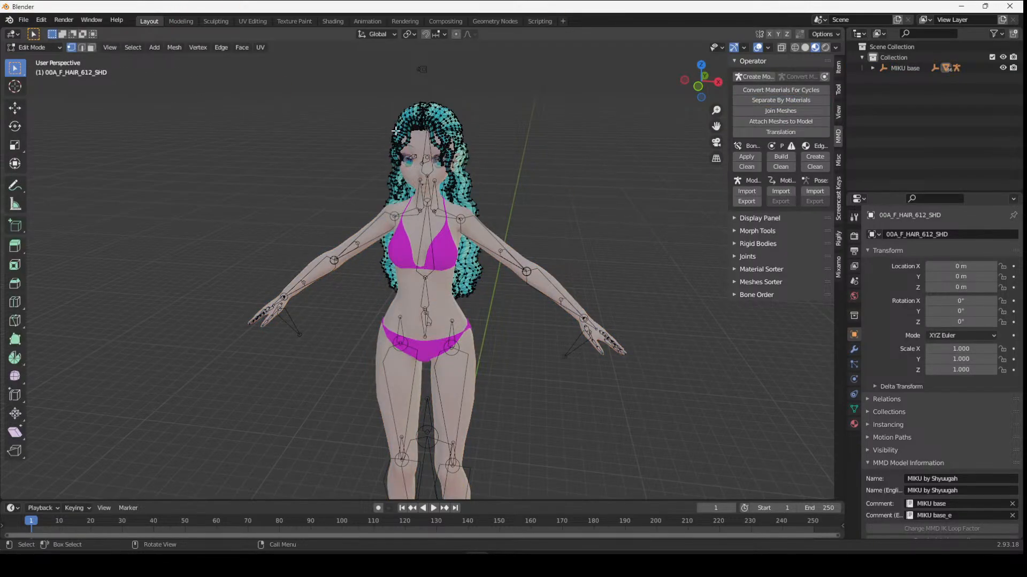
scroll(633, 194, "up", 2)
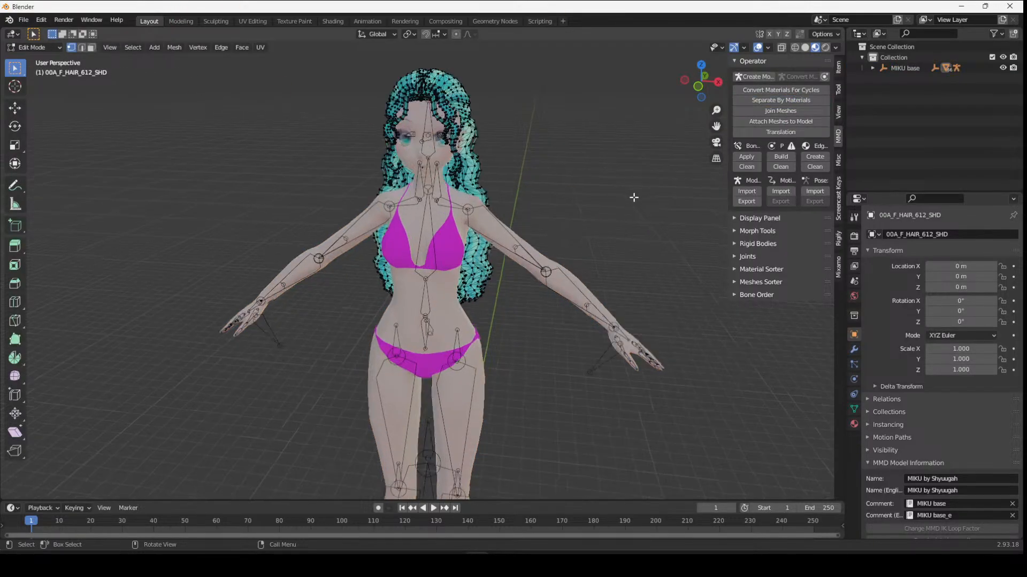
left_click(840, 202)
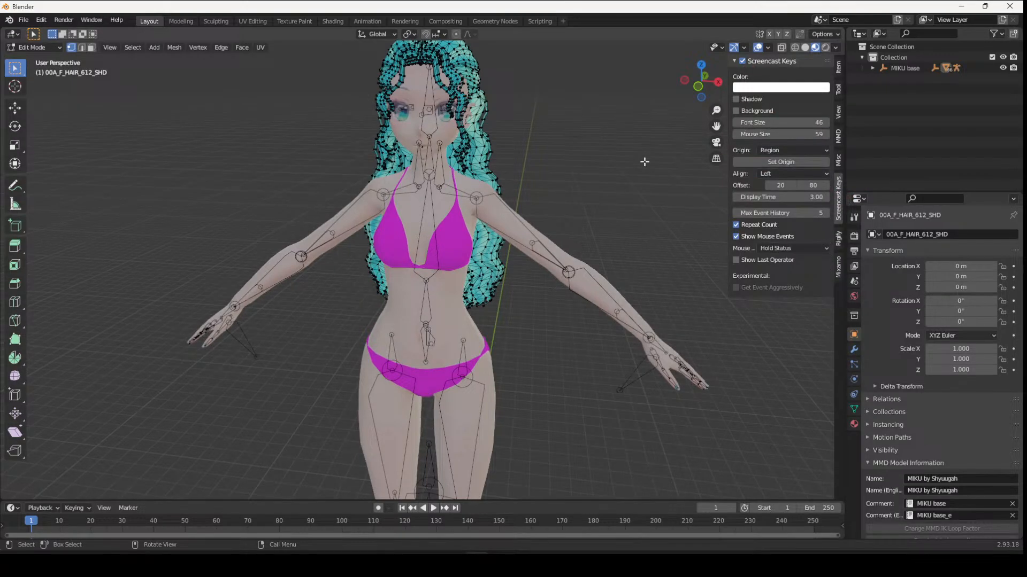
key("w")
scroll(643, 160, "down", 2)
key("Tab")
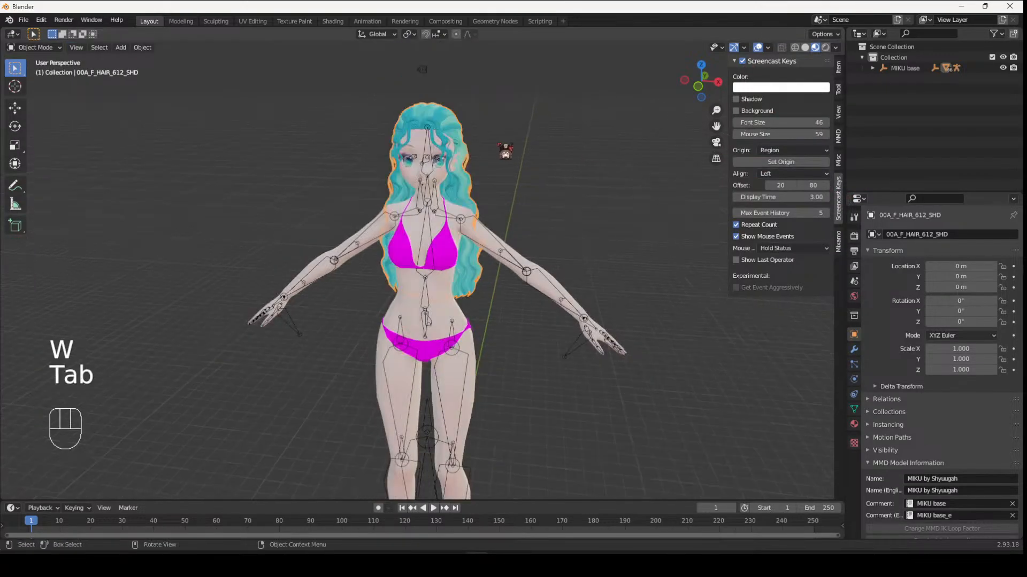
key("Tab")
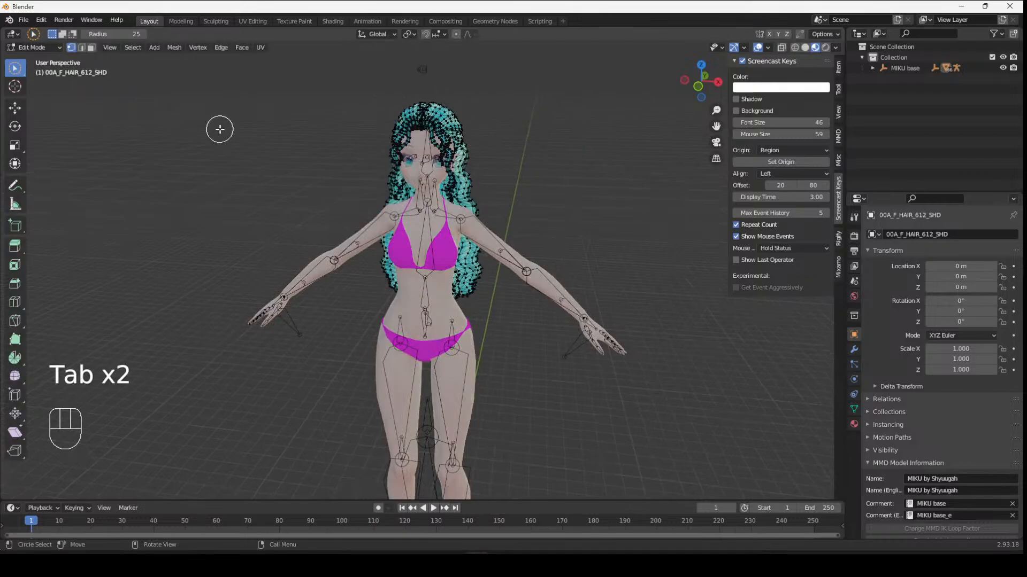
- Cycle the selection tool to Tweak mode
key("w")
key("w")
key("w")
key("w")
key("w")
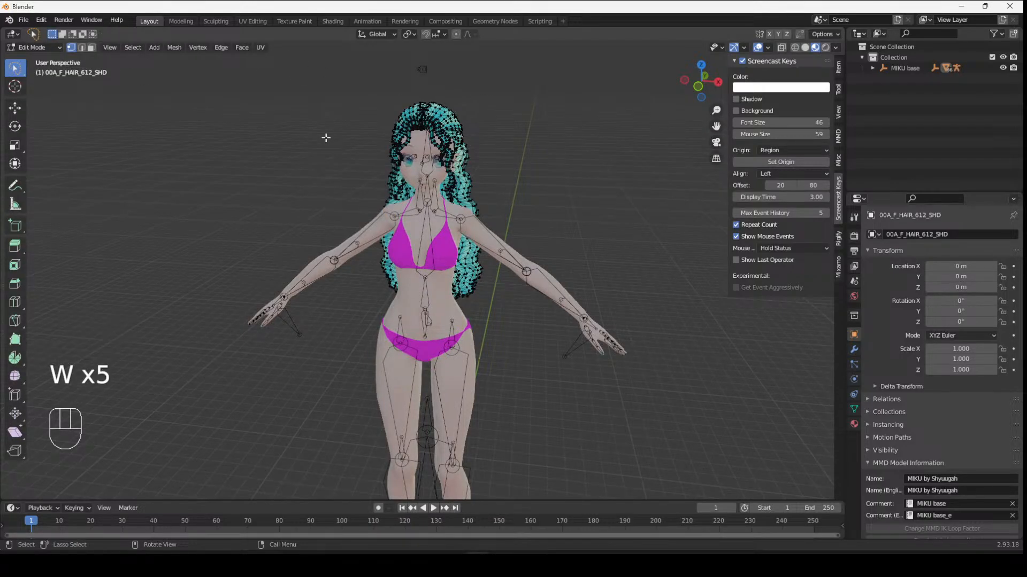
key("w")
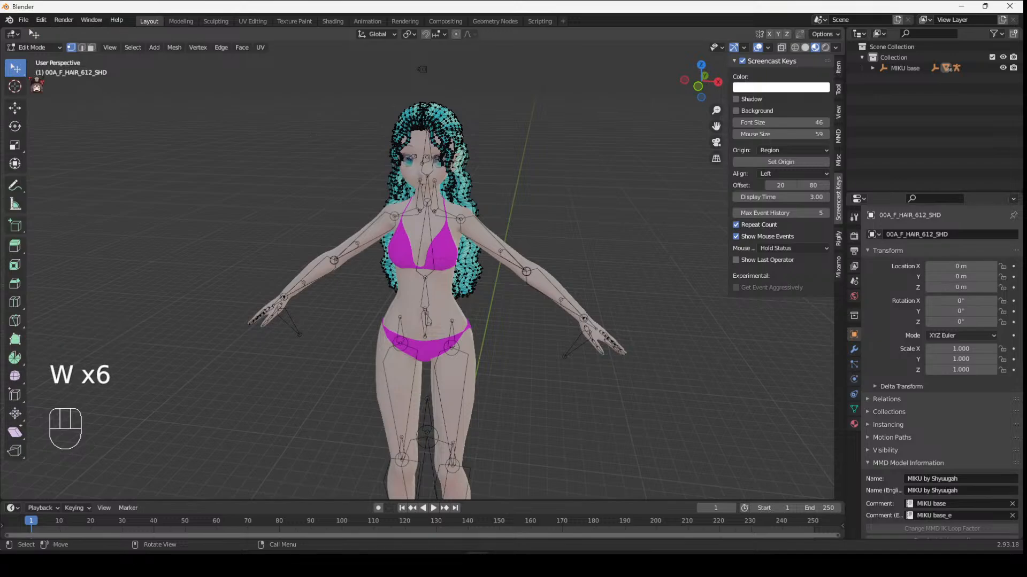
right_click(26, 84)
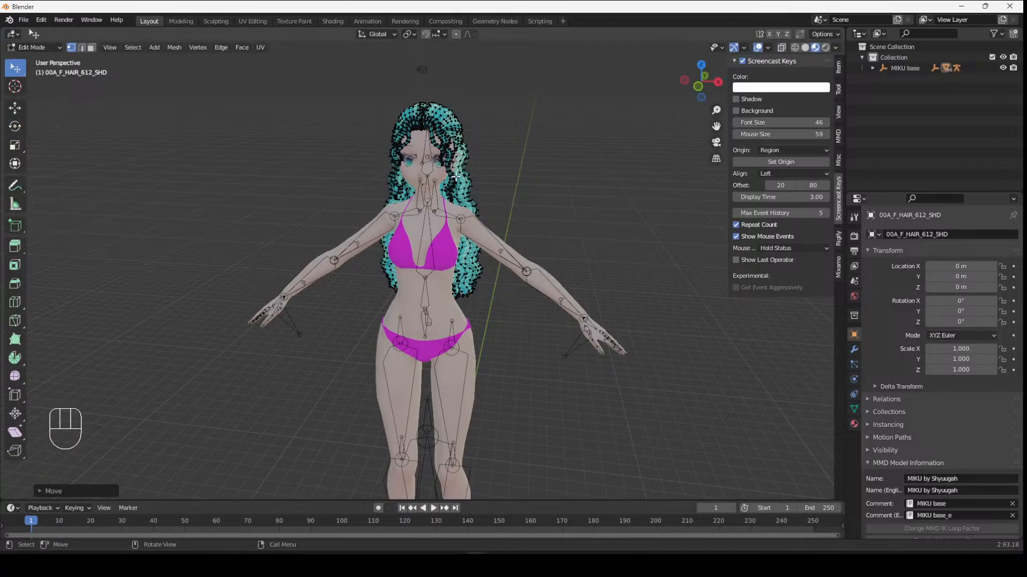
- Select all the hair vertices in Edit Mode
middle_click_drag(404, 105, 423, 103)
scroll(581, 178, "up", 4)
left_click_drag(716, 126, 689, 178)
scroll(458, 146, "down", 6)
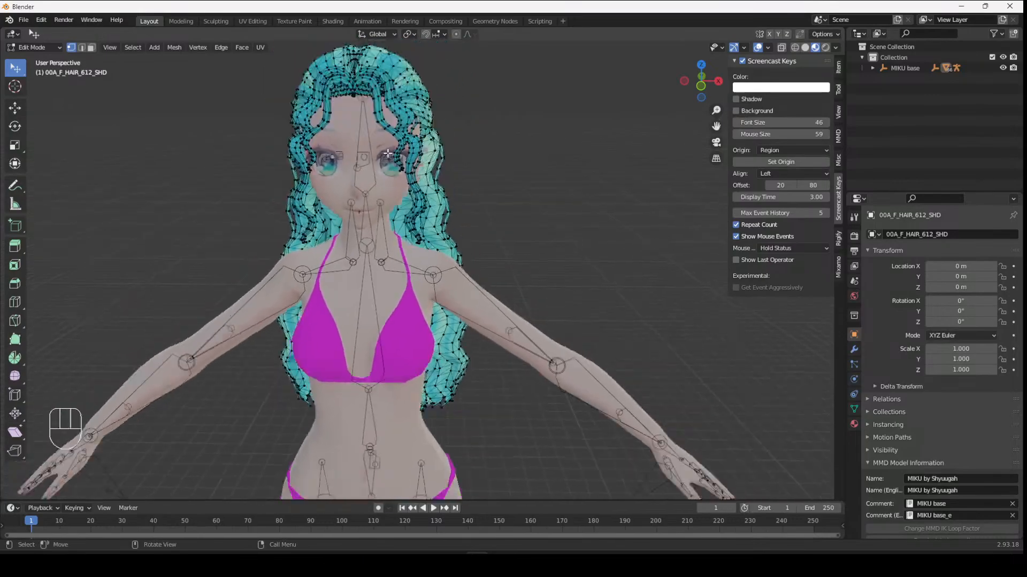
key("a")
middle_click_drag(385, 118, 234, 128)
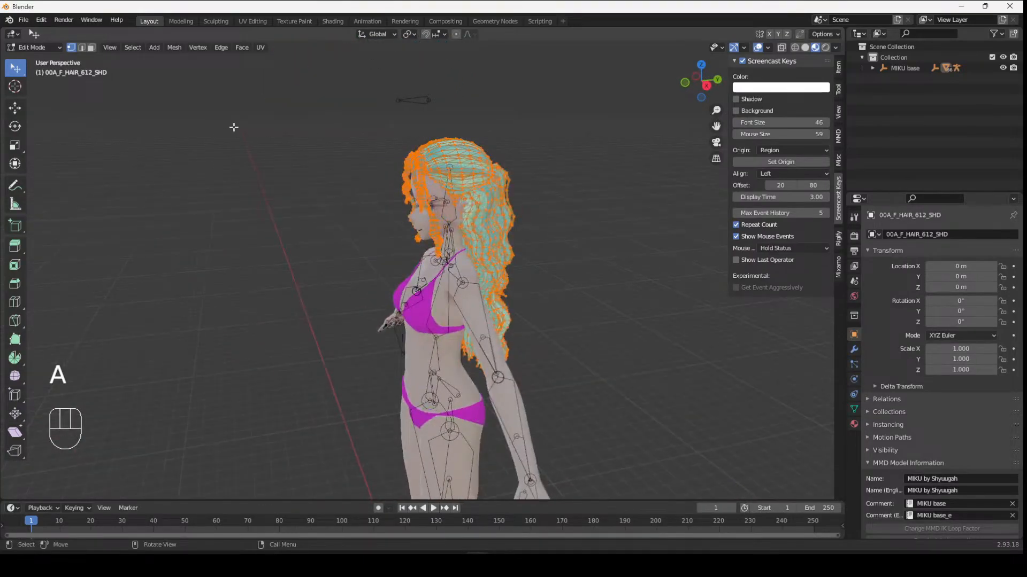
key("l")
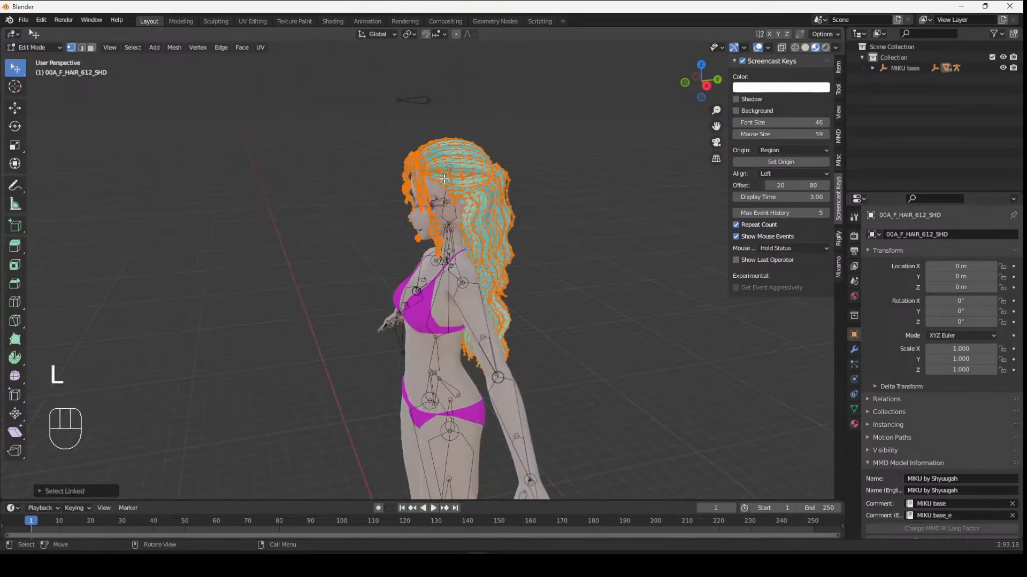
key("p")
left_click(439, 190)
- Select the linked vertices of the hair strands hanging in front of the ear
middle_click_drag(439, 189, 462, 207)
middle_click_drag(591, 157, 493, 171)
scroll(495, 161, "up", 1)
scroll(532, 84, "down", 1)
left_click_drag(716, 127, 674, 194)
middle_click_drag(582, 170, 495, 115)
left_click(544, 108)
middle_click_drag(433, 88, 446, 90)
key("l")
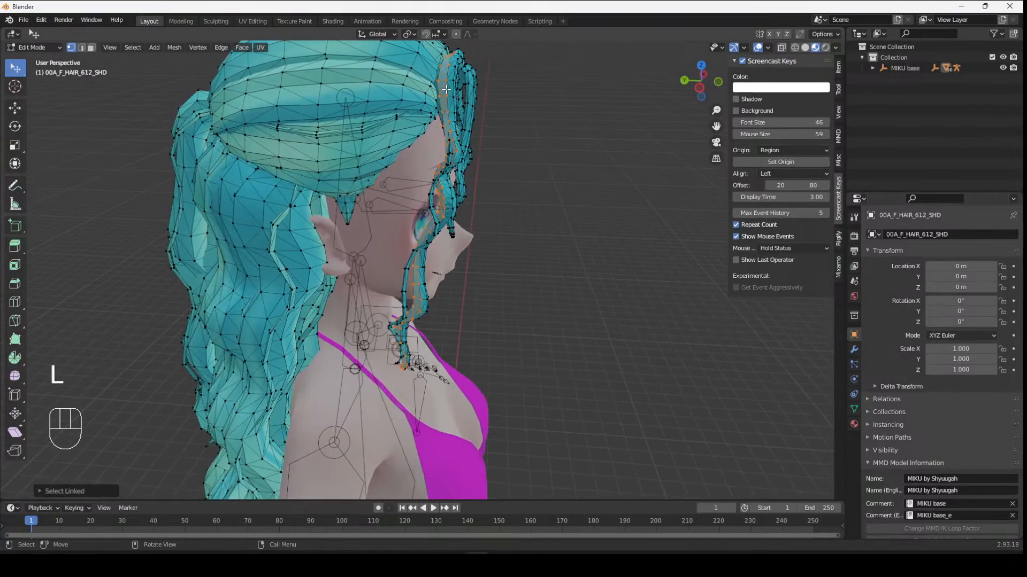
key("l")
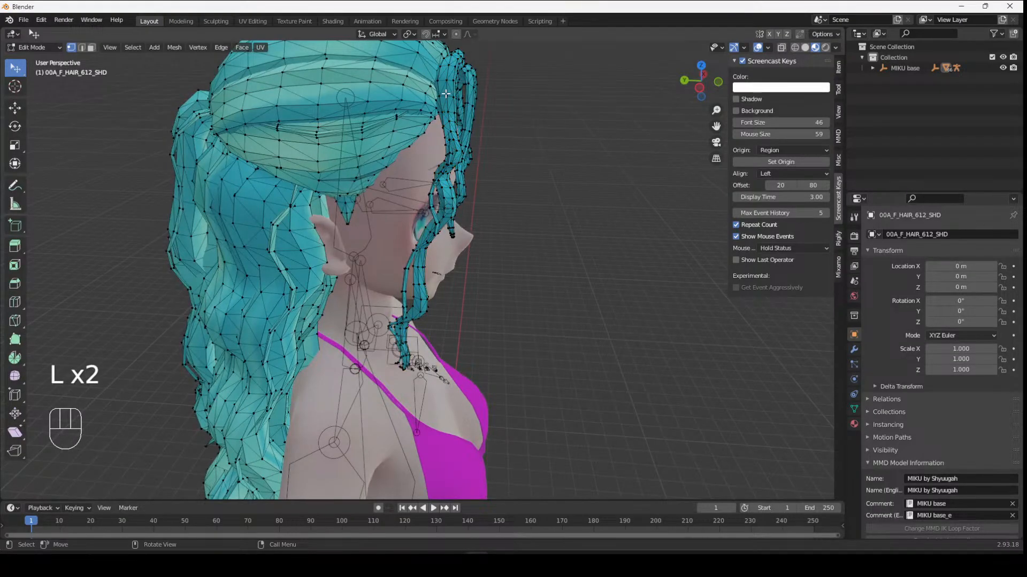
key("l")
- Add more front hair strands beside the face to the linked selection
key("l")
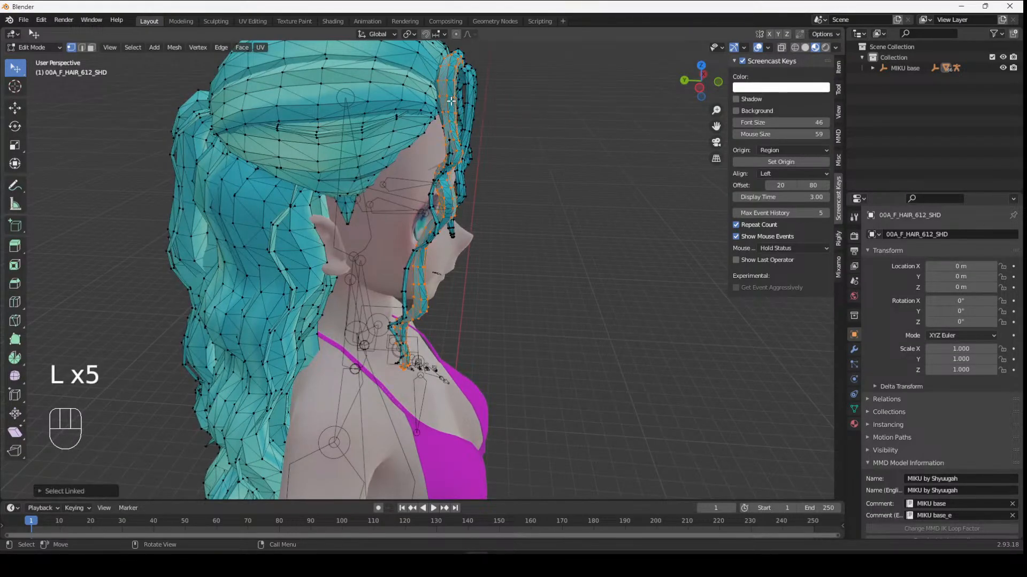
middle_click_drag(455, 205, 316, 152)
key("l")
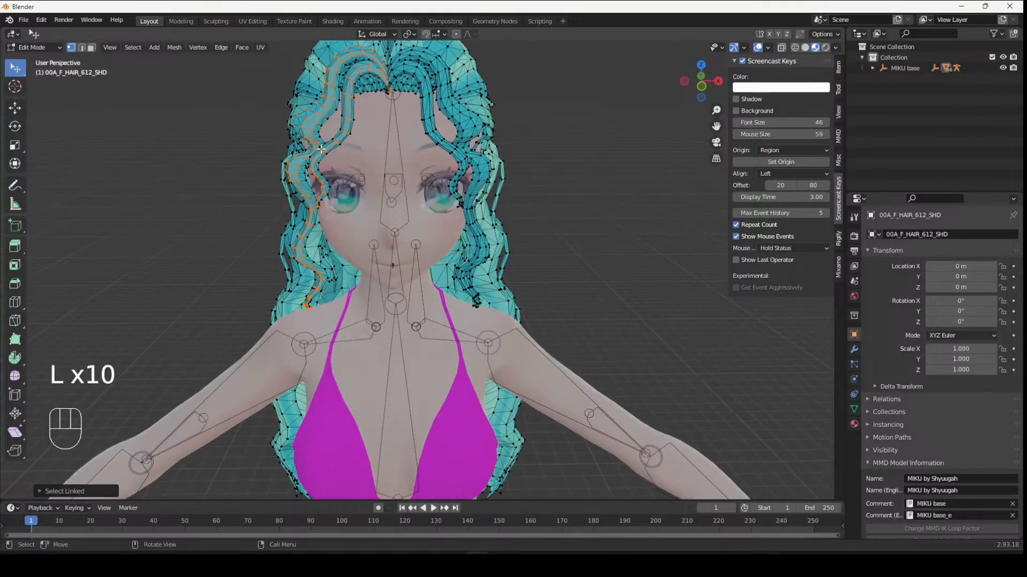
key("l")
middle_click_drag(342, 173, 412, 185)
key("l")
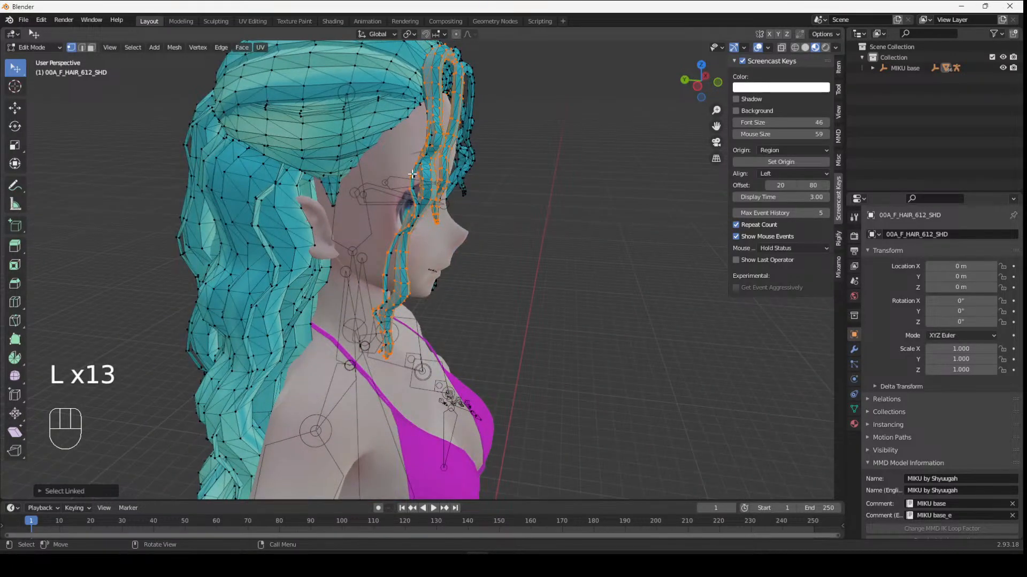
key("l")
- Try moving the selected strands twice, undoing each move
middle_click_drag(475, 190, 525, 188)
middle_click_drag(496, 111, 271, 100)
middle_click_drag(368, 118, 488, 155)
key("g")
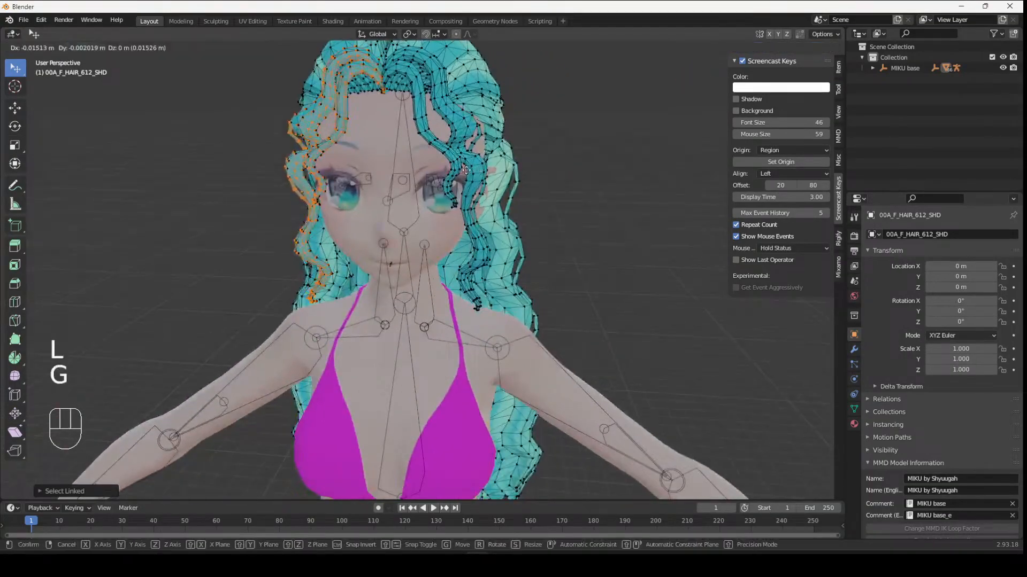
left_click(338, 141)
middle_click_drag(536, 190, 407, 177)
key("ctrl+z")
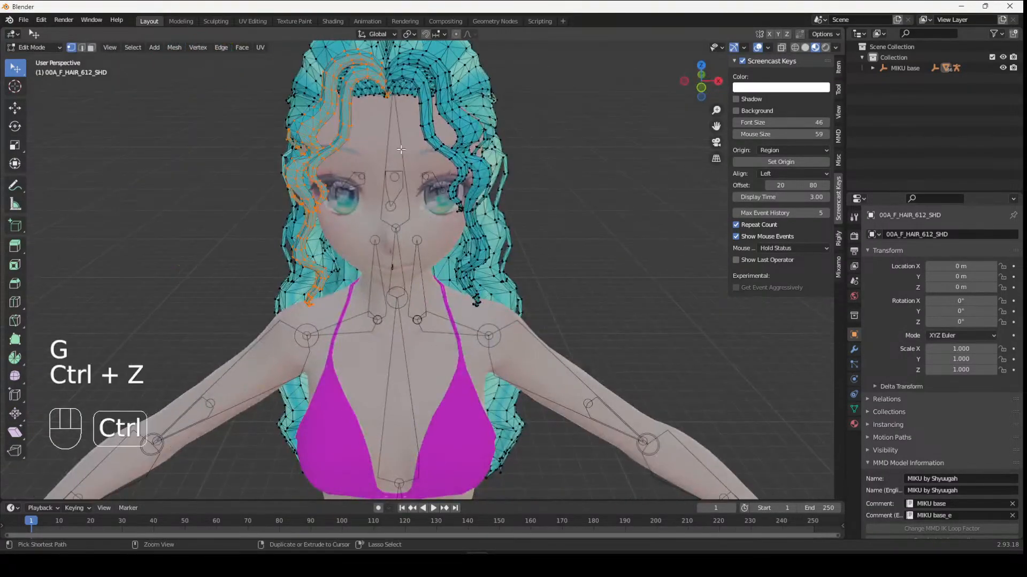
key("g")
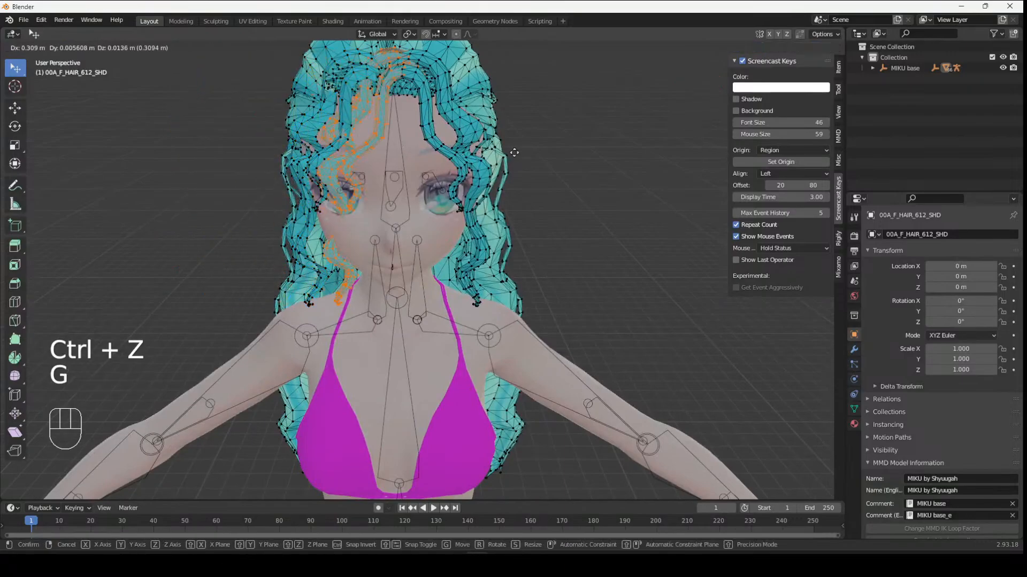
left_click(512, 153)
key("ctrl+z")
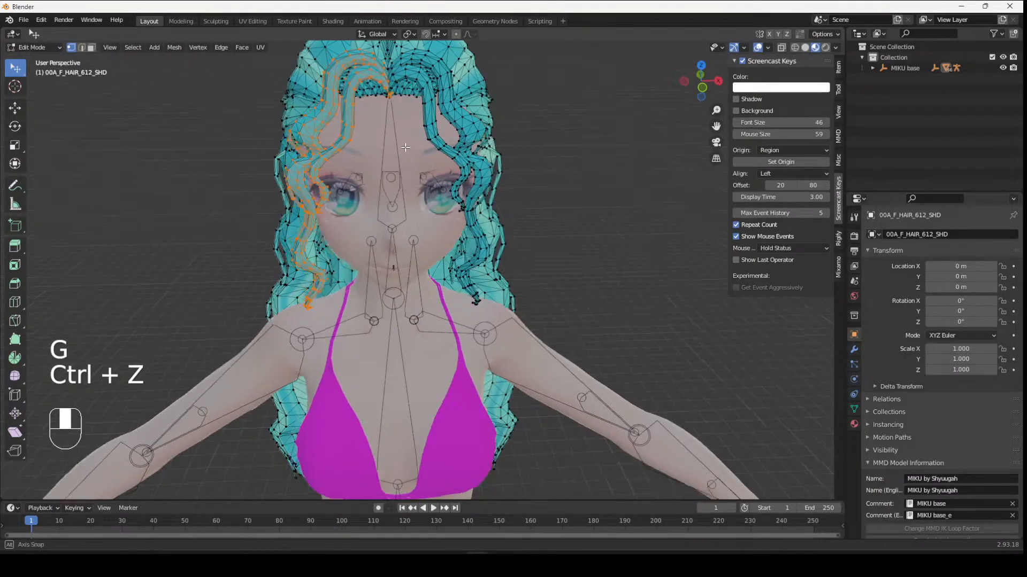
- Add the strand curling behind the ear to the linked selection
middle_click_drag(343, 150, 559, 146)
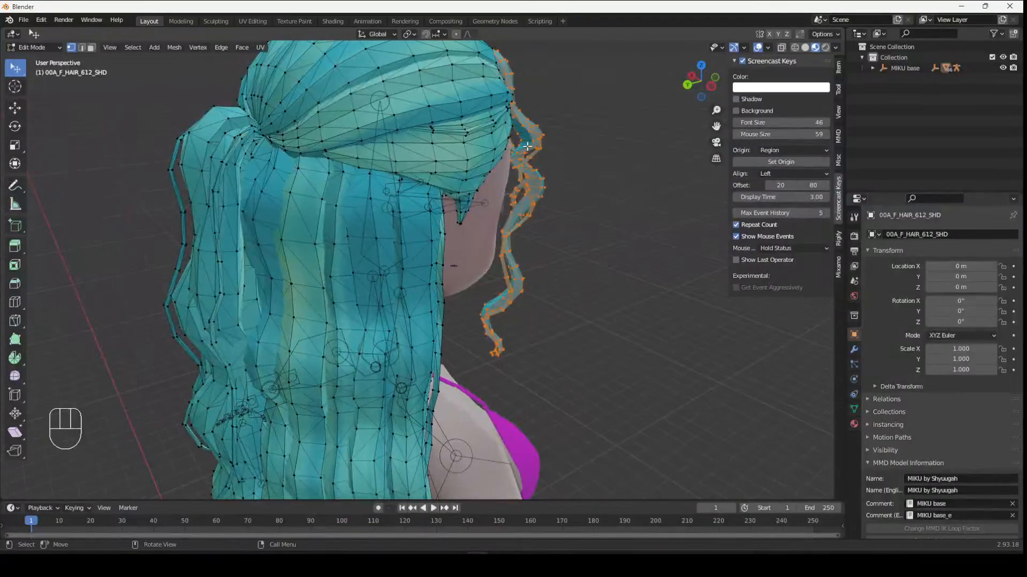
key("l")
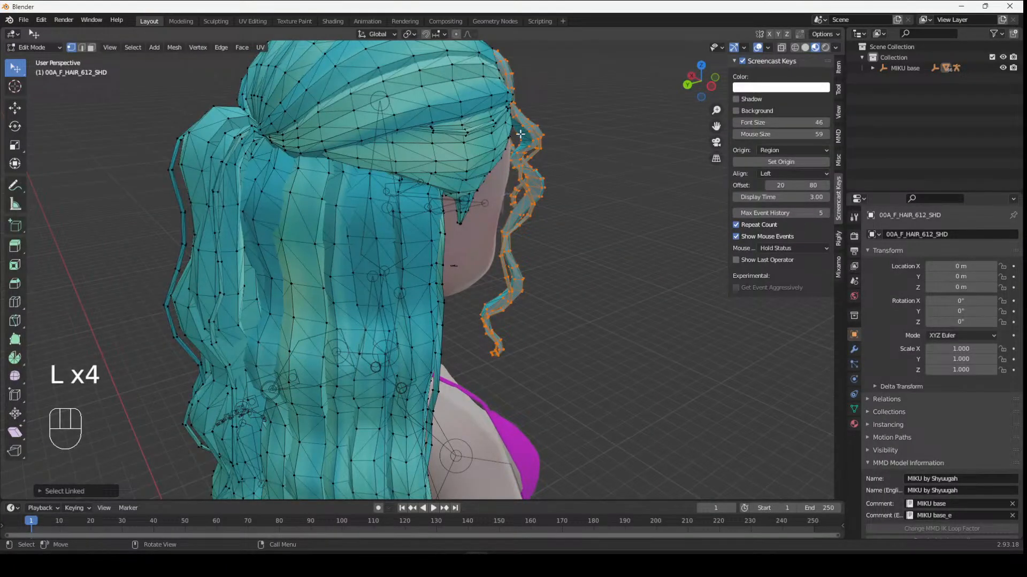
middle_click_drag(521, 135, 406, 160)
- Try moving the selected strands away from the head, undoing each attempt
key("g")
left_click(349, 141)
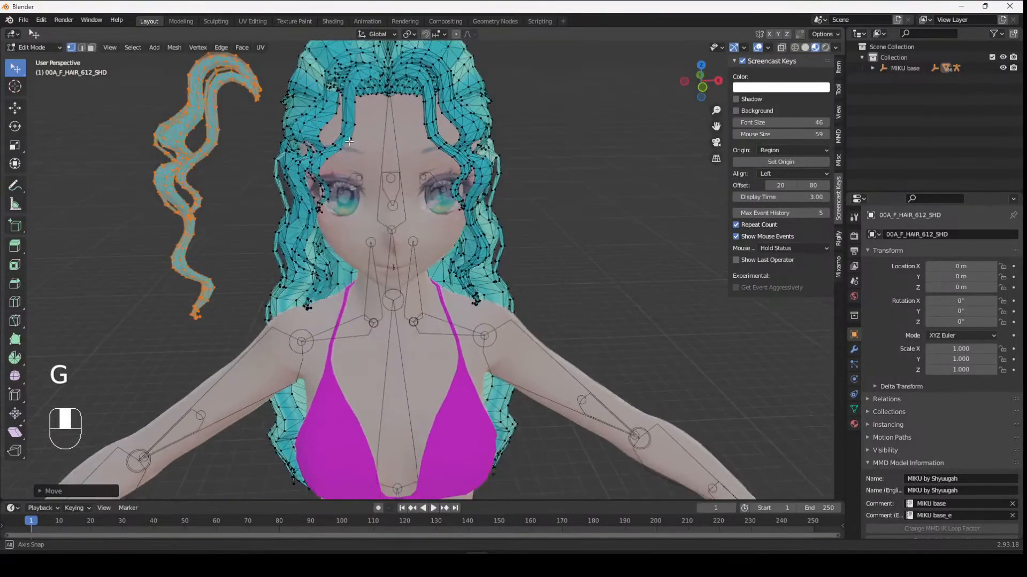
middle_click_drag(349, 142, 443, 184)
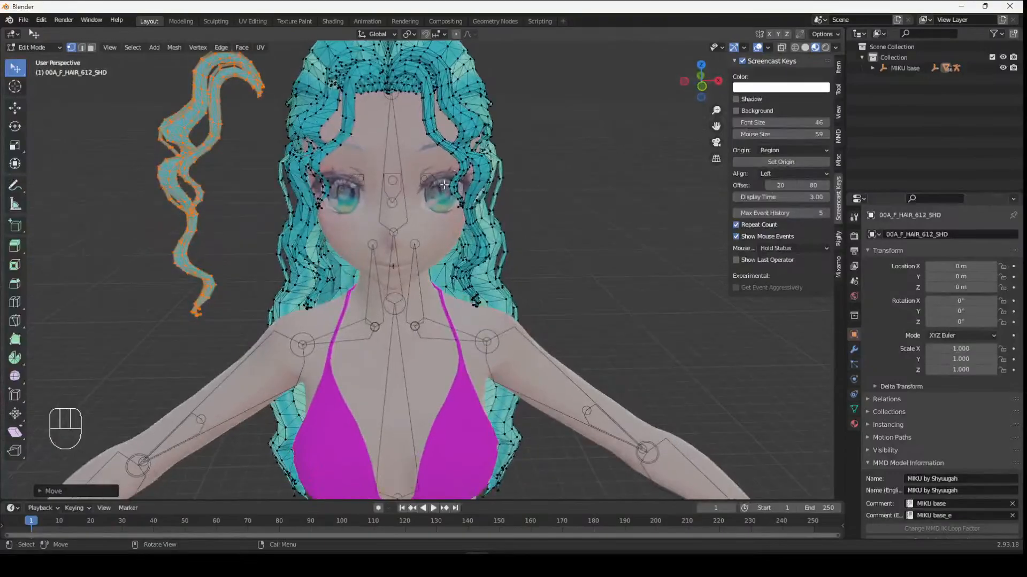
middle_click_drag(313, 110, 453, 158)
key("ctrl+z")
key("g")
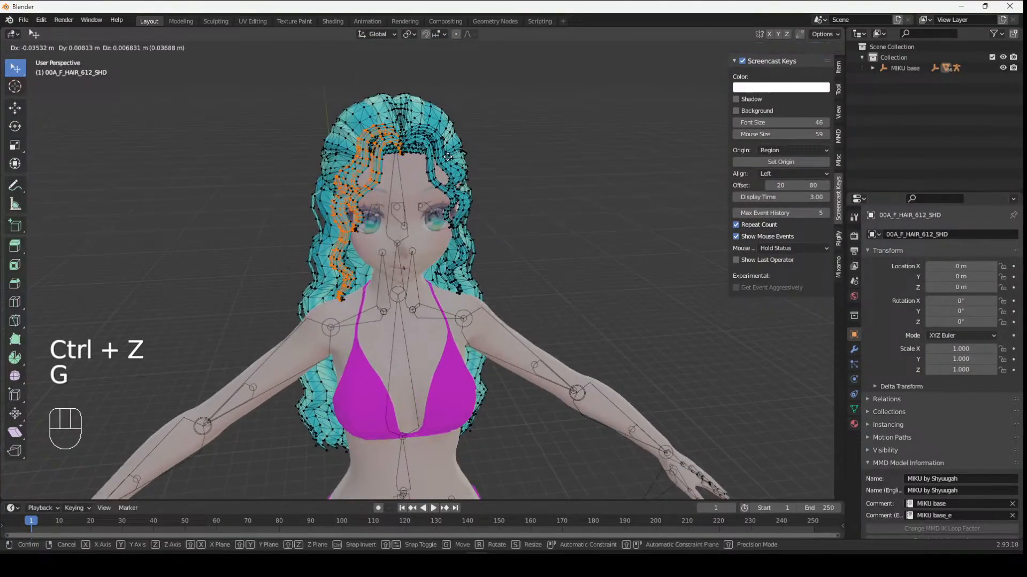
left_click(337, 143)
key("ctrl+z")
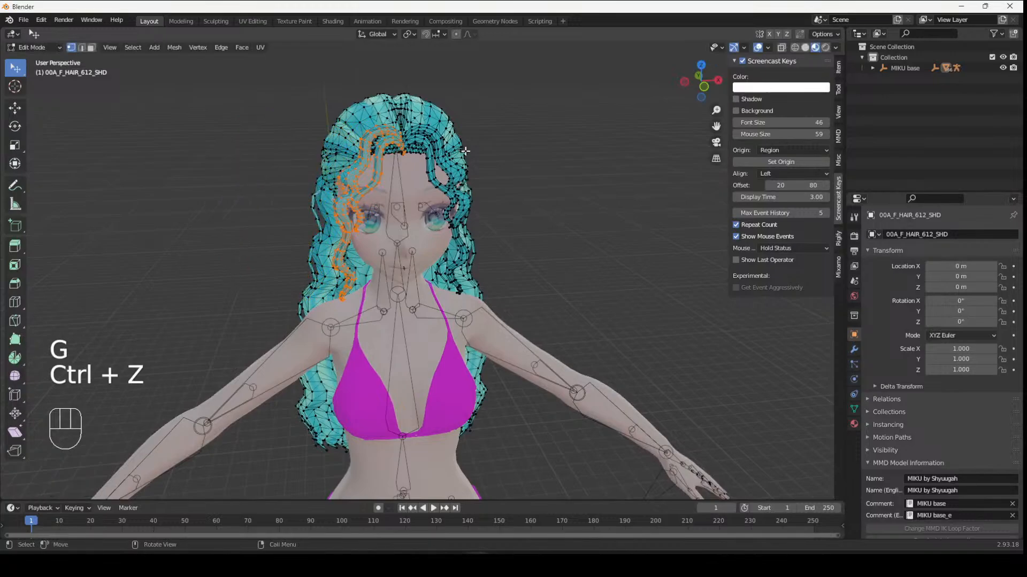
- Separate the selected front strands into their own object
key("l")
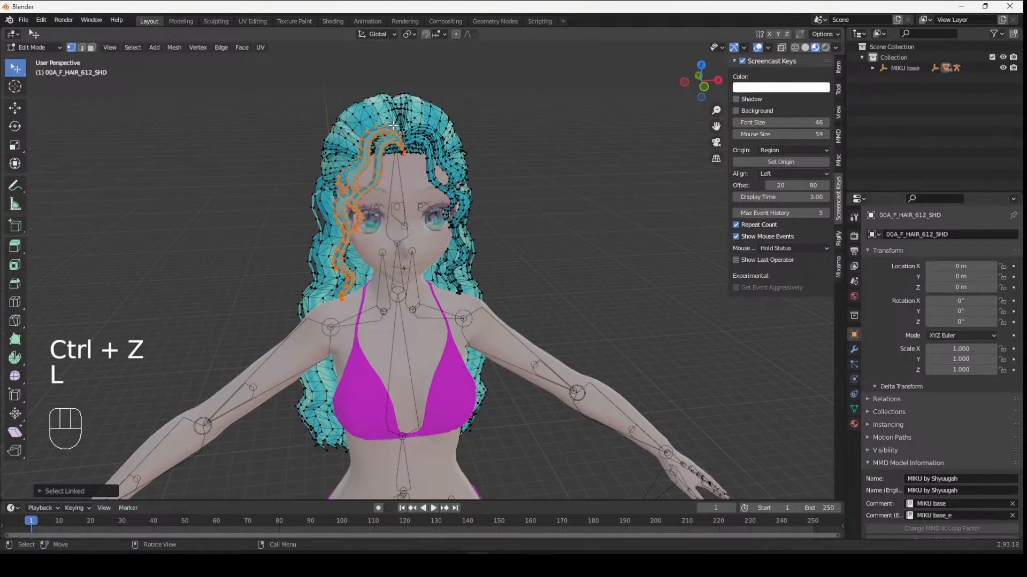
key("p")
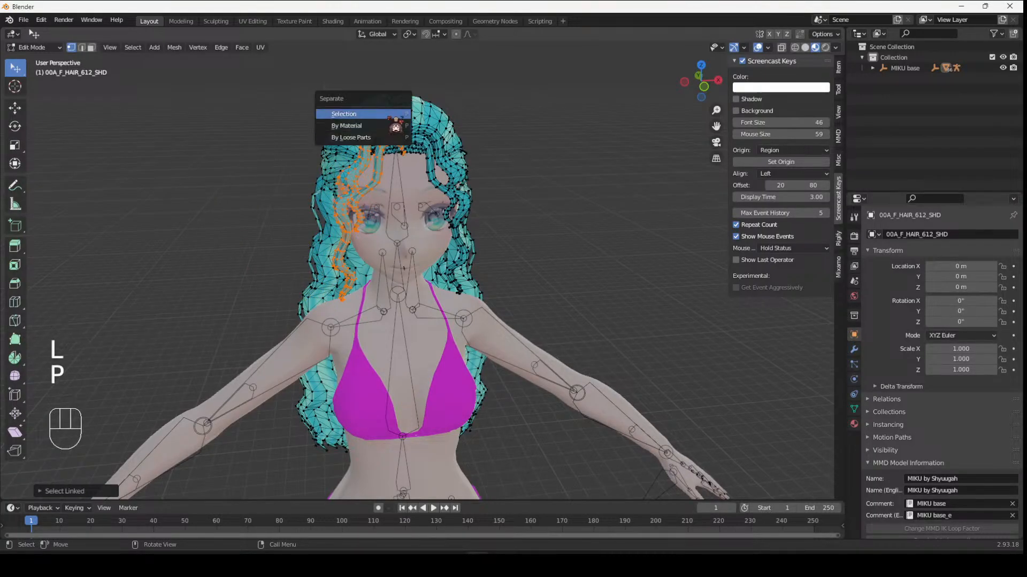
left_click(397, 126)
- Select the linked vertices of the remaining front strands framing the face
middle_click_drag(487, 132, 548, 154)
scroll(402, 157, "up", 3)
key("l")
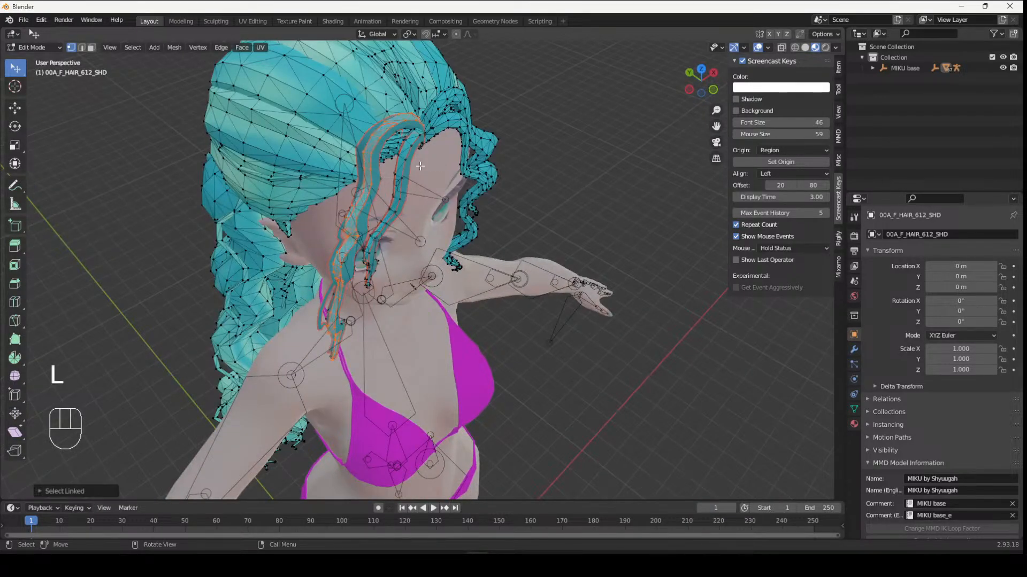
key("l")
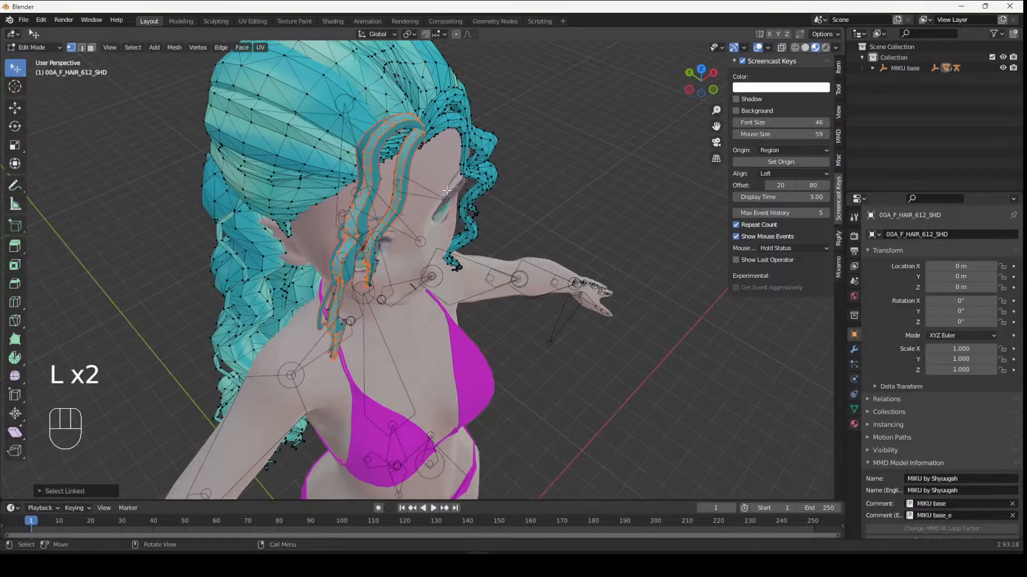
middle_click_drag(447, 191, 330, 175)
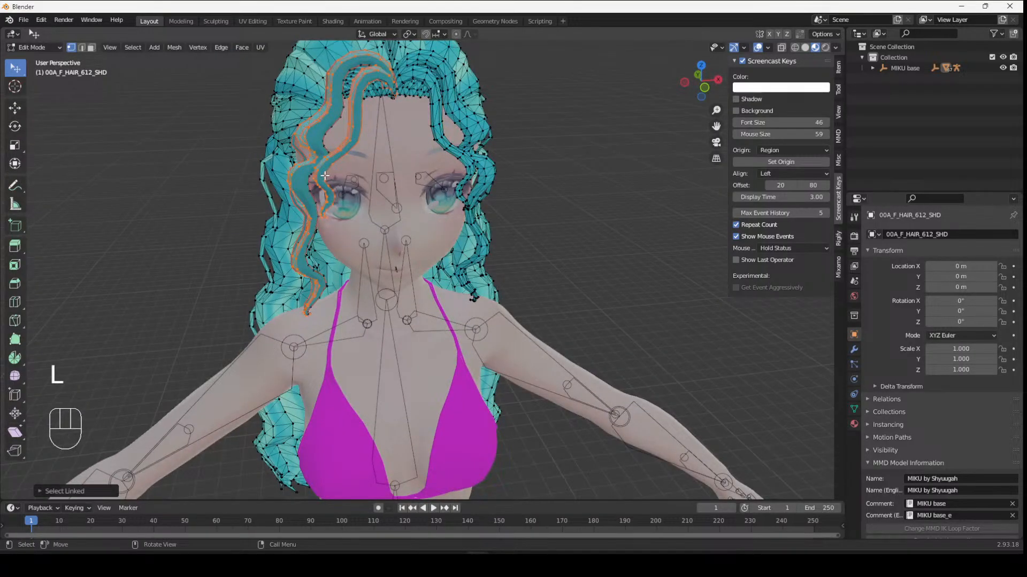
left_click(633, 204)
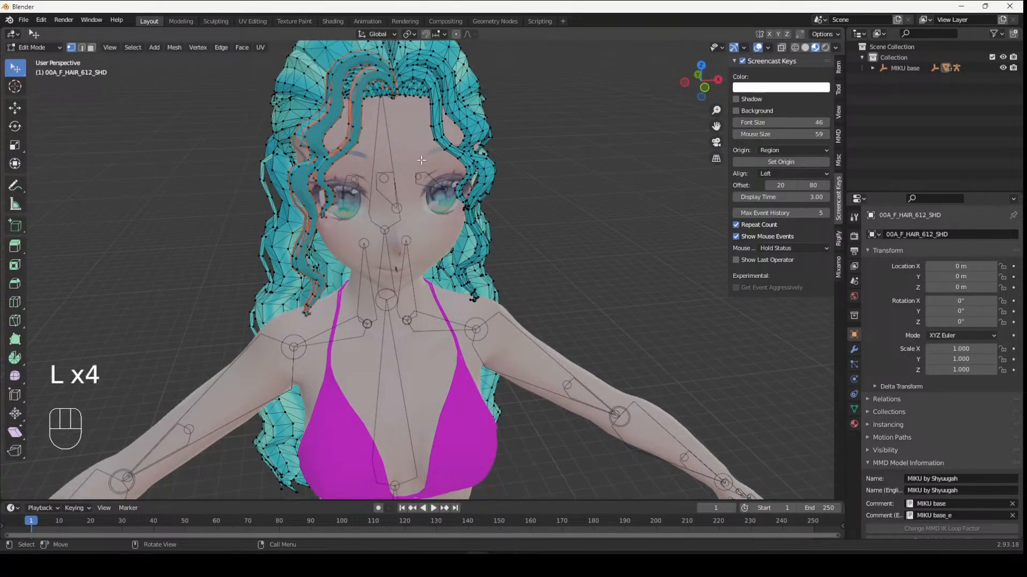
key("l")
key("l")
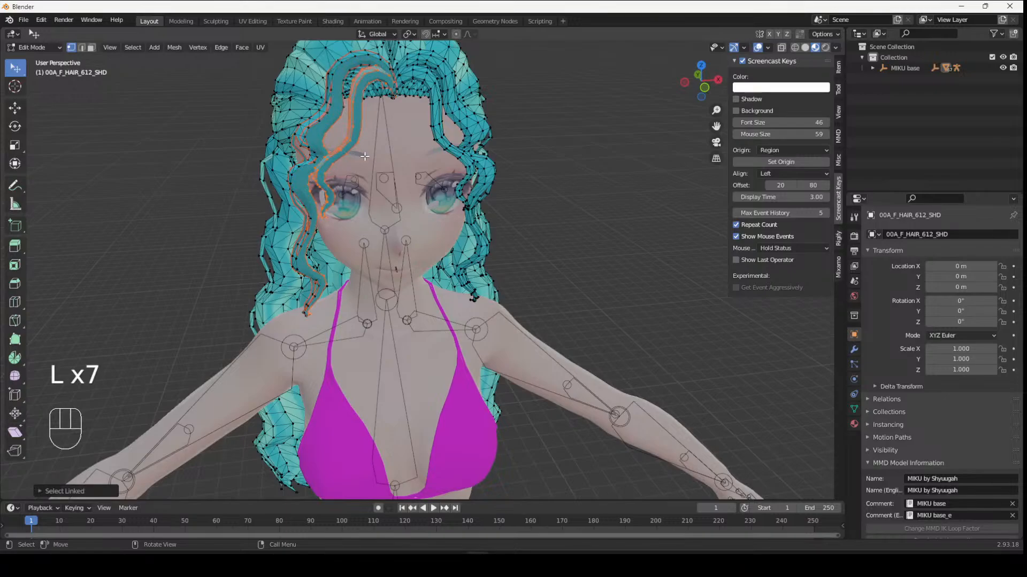
middle_click_drag(365, 156, 530, 167)
key("l")
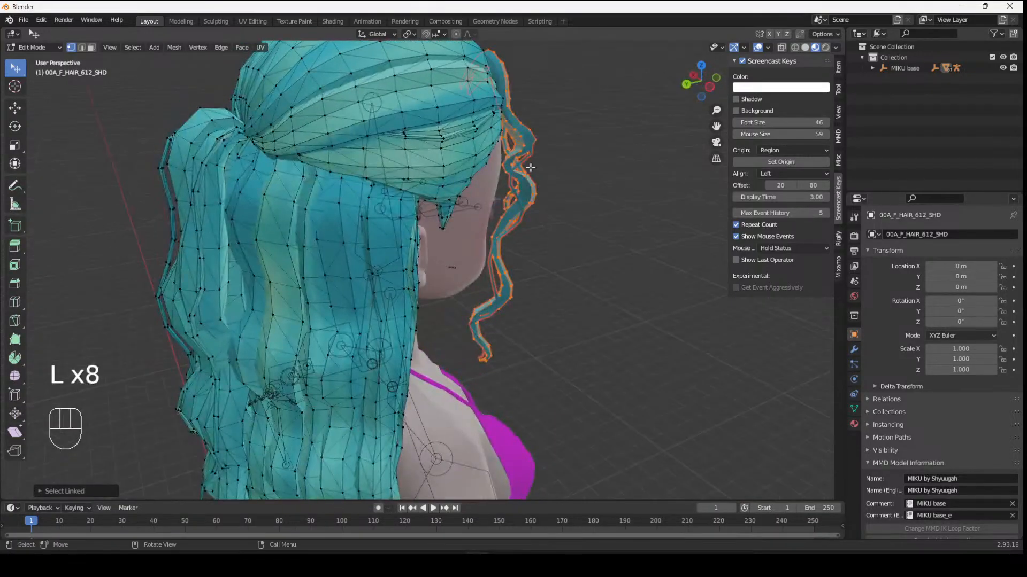
middle_click_drag(501, 274, 352, 258)
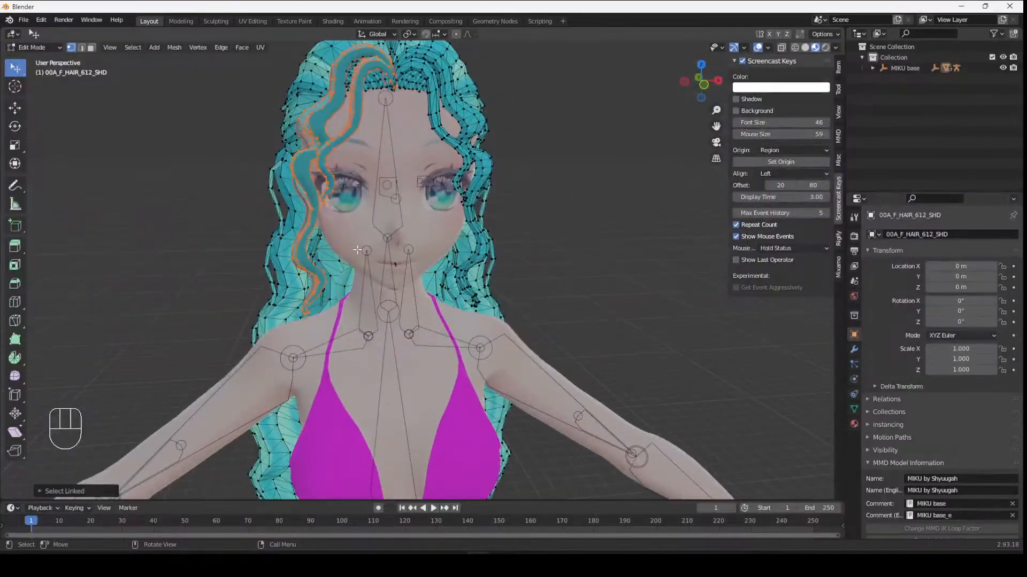
key("l")
- Separate the newly selected strands into another object
key("p")
left_click(365, 255)
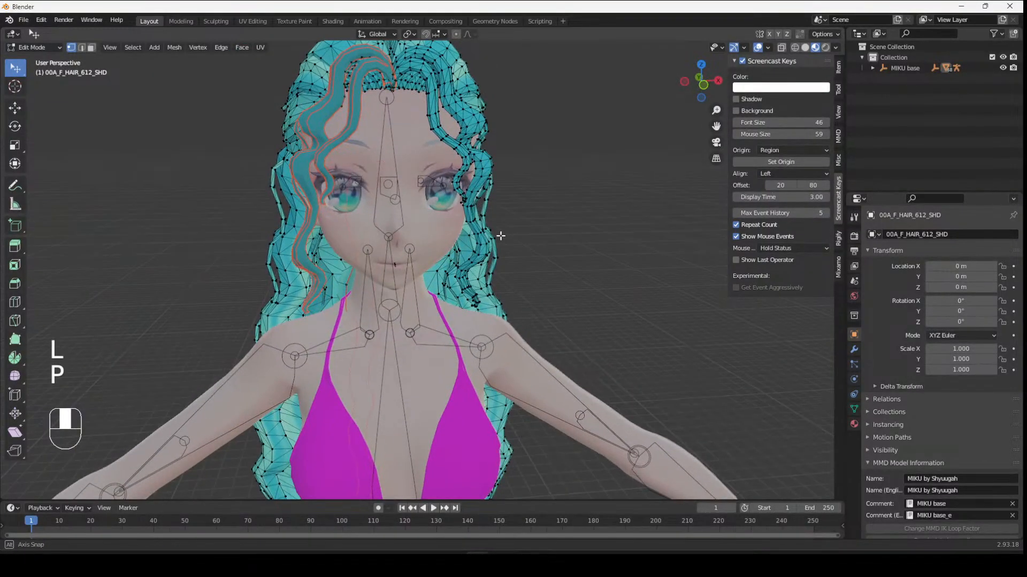
middle_click_drag(365, 256, 557, 245)
middle_click_drag(362, 266, 414, 123)
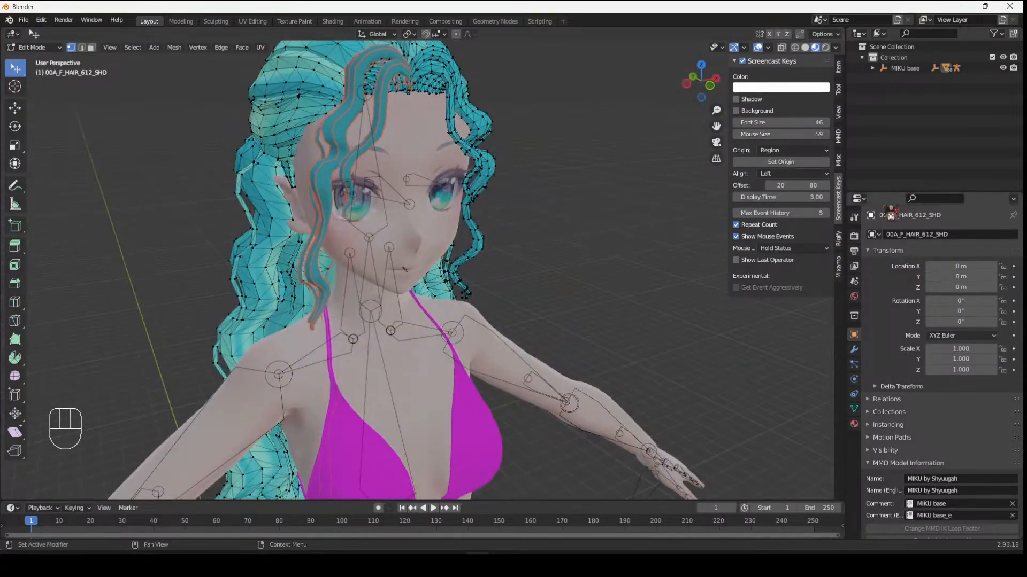
middle_click_drag(411, 247, 458, 140)
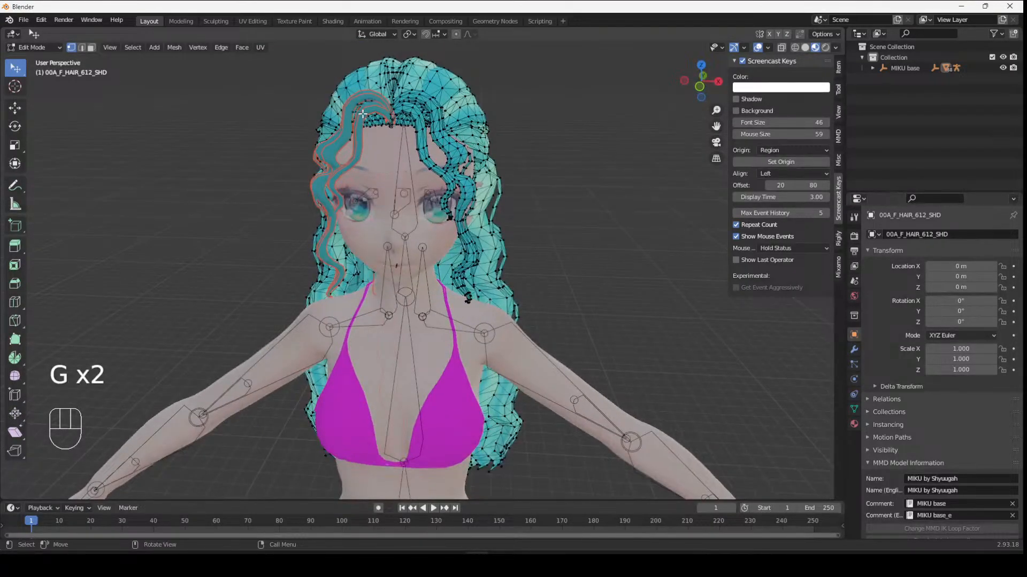
middle_click_drag(525, 151, 548, 164)
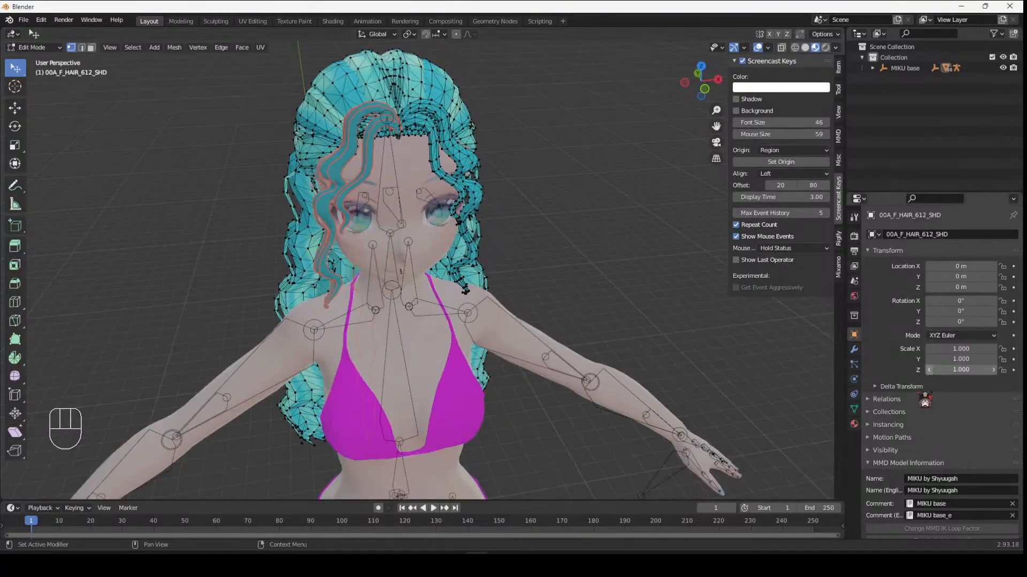
- Return to Object Mode and remove the material slot from the main hair object
key("Tab")
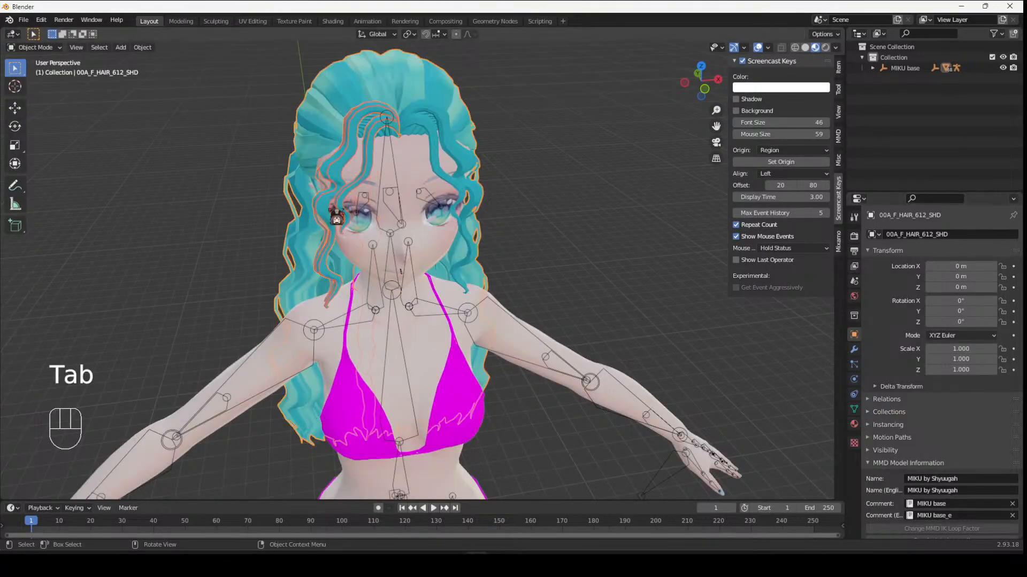
middle_click_drag(517, 209, 529, 200)
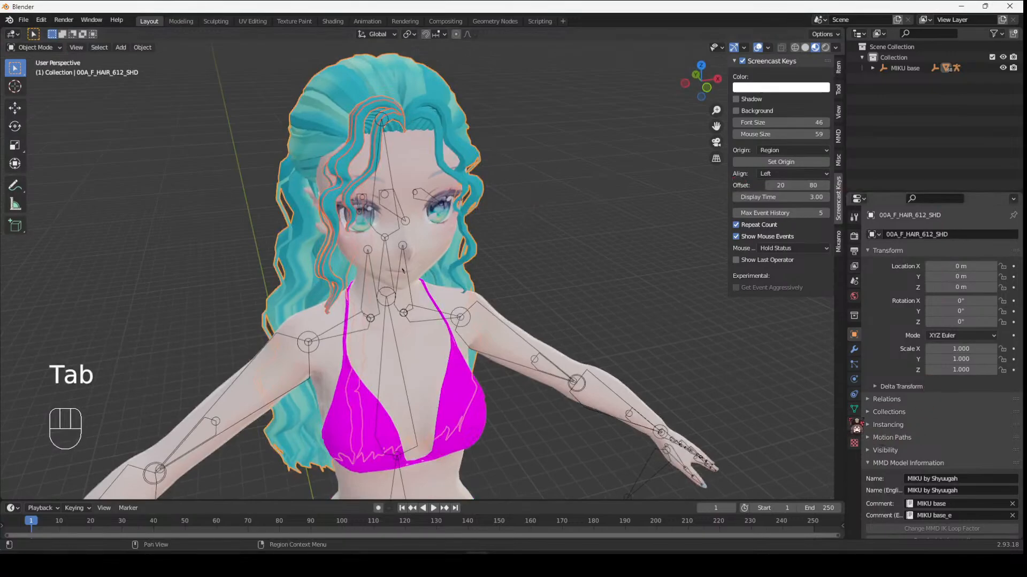
left_click(854, 426)
left_click(1012, 247)
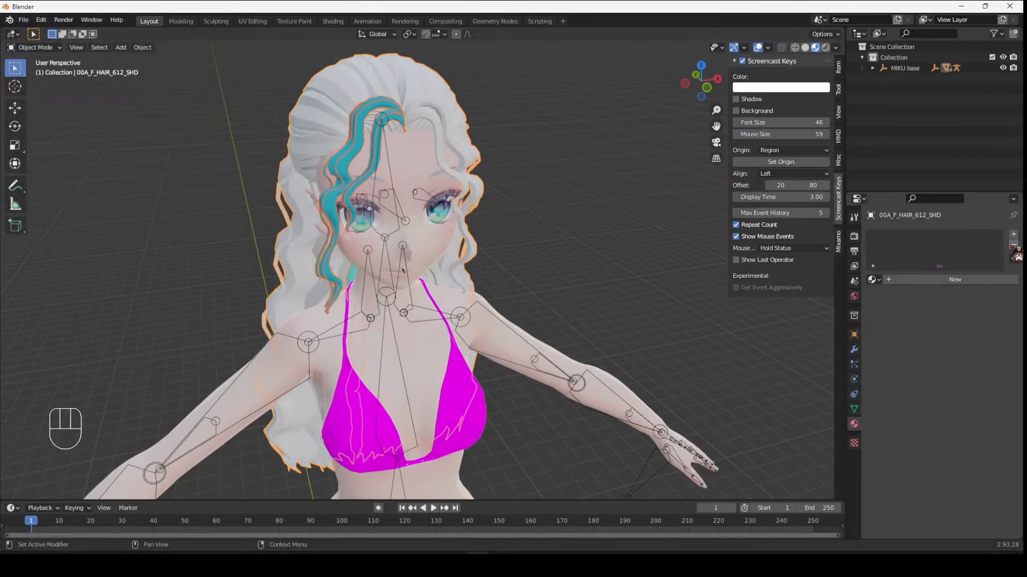
- Select each separated front strand object to inspect its material slots
left_click(400, 110)
left_click(391, 123)
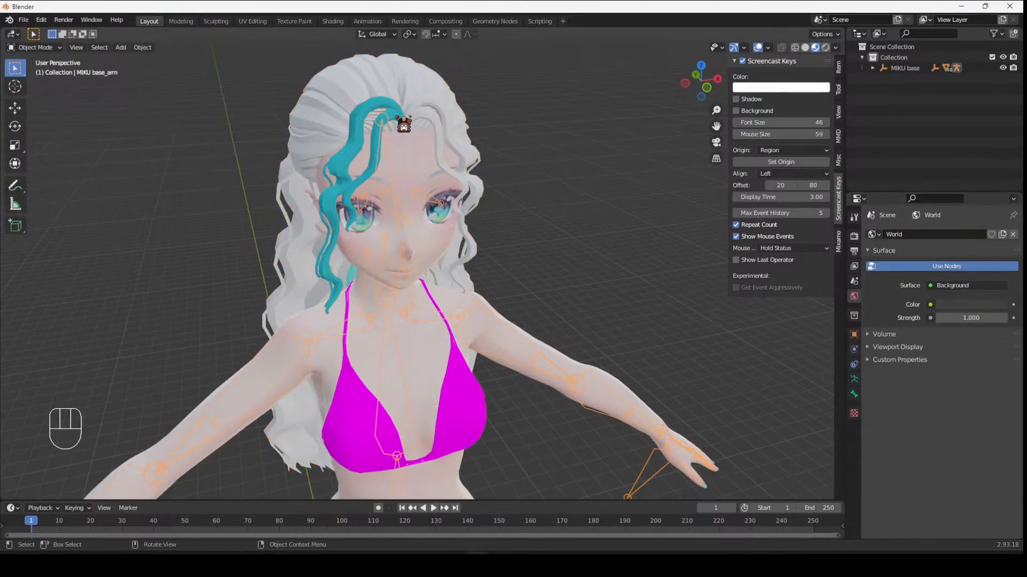
left_click(402, 122)
left_click(1013, 244)
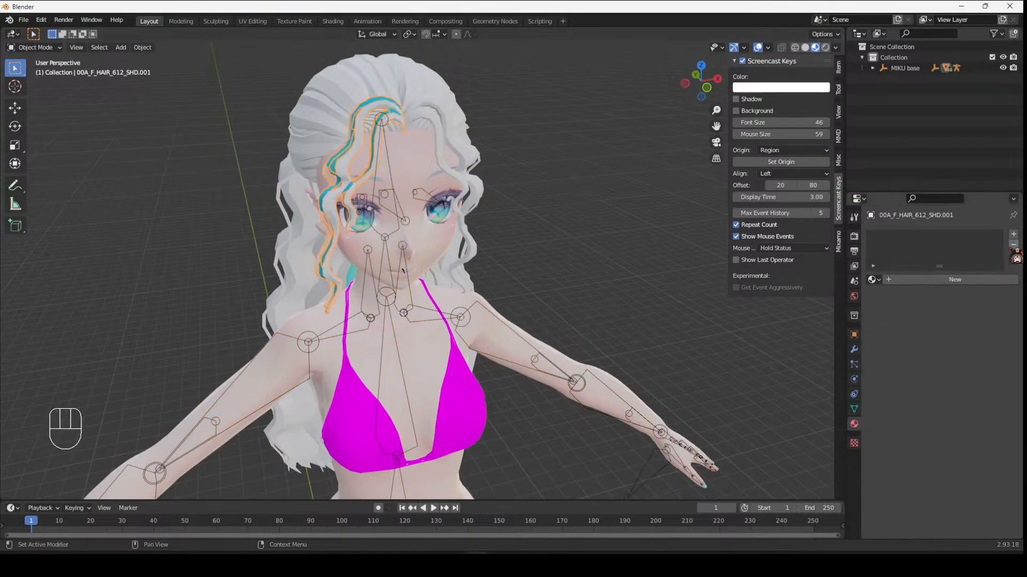
left_click(389, 109)
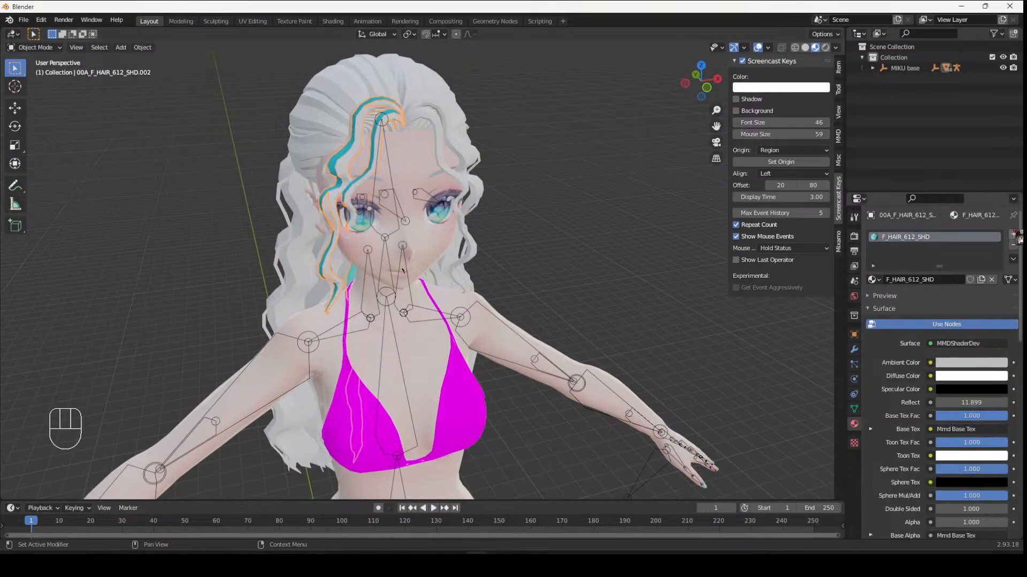
- Replace the selected front strand's material slot with a new material and set its base color to purple
left_click(1013, 245)
mouse_move(405, 221)
middle_mouse_down()
mouse_move(468, 216)
mouse_move(420, 216)
middle_mouse_up()
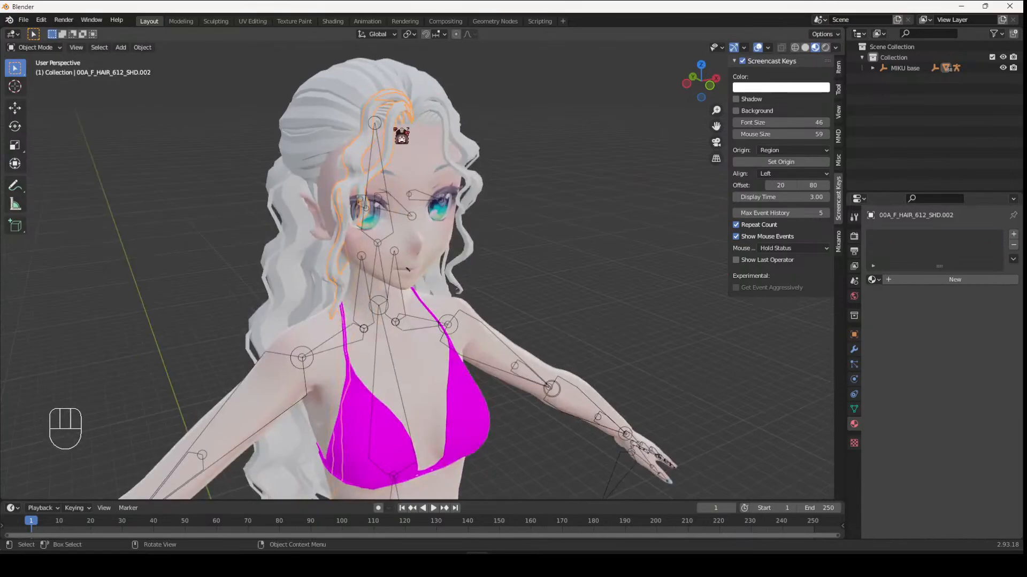
left_click(980, 280)
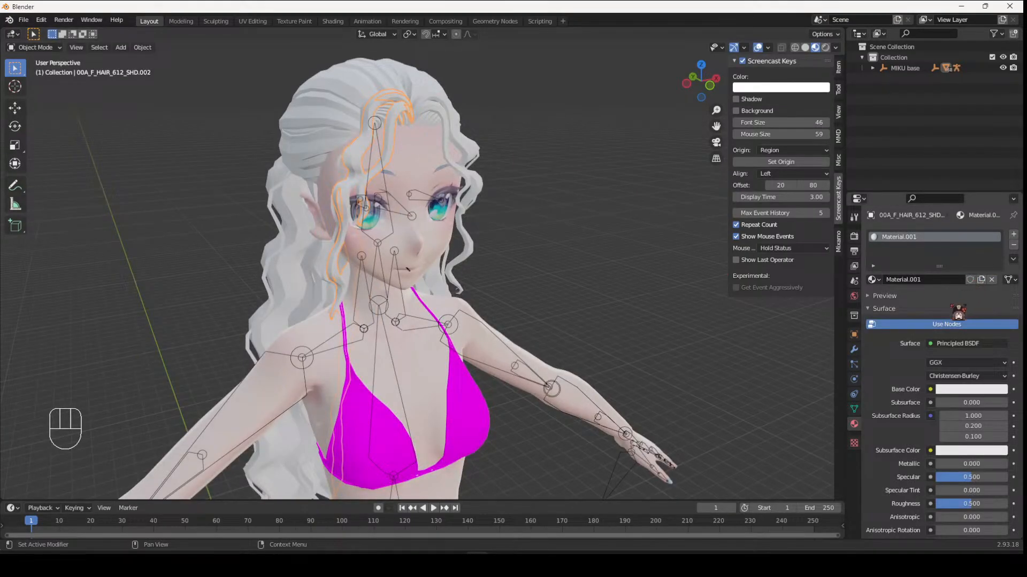
left_click(873, 68)
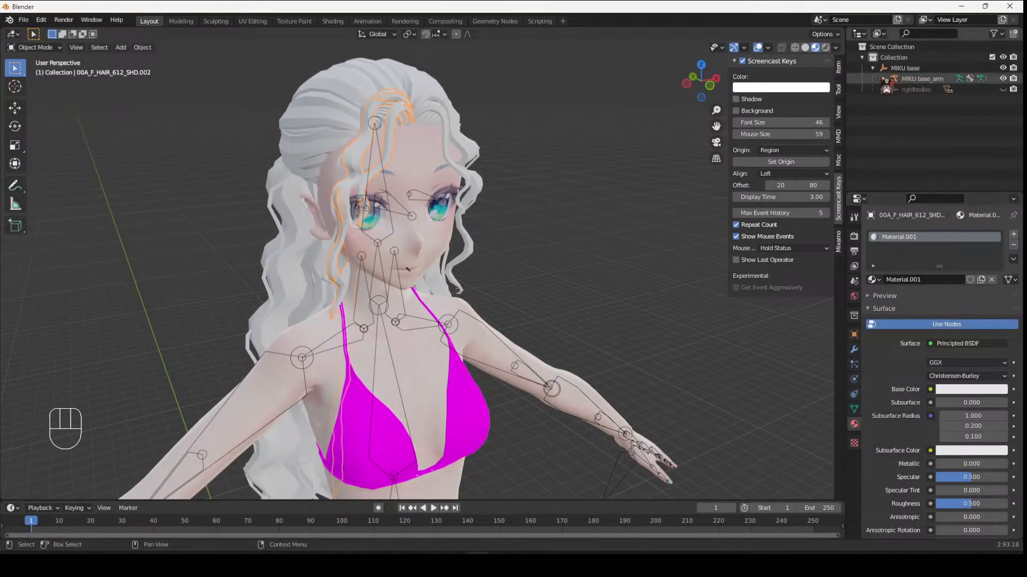
left_click(878, 78)
scroll(872, 107, "down", 4)
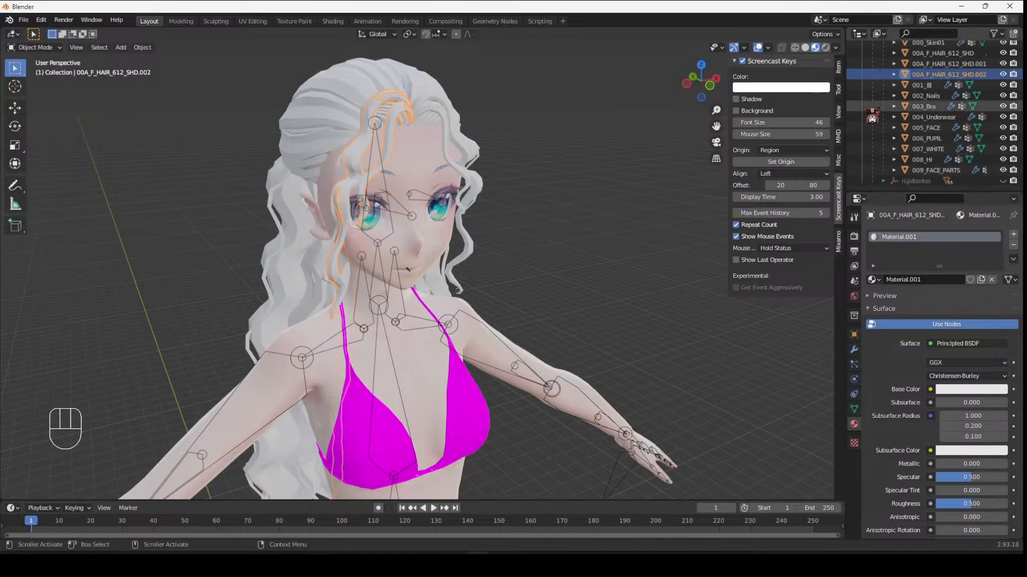
scroll(880, 96, "up", 3)
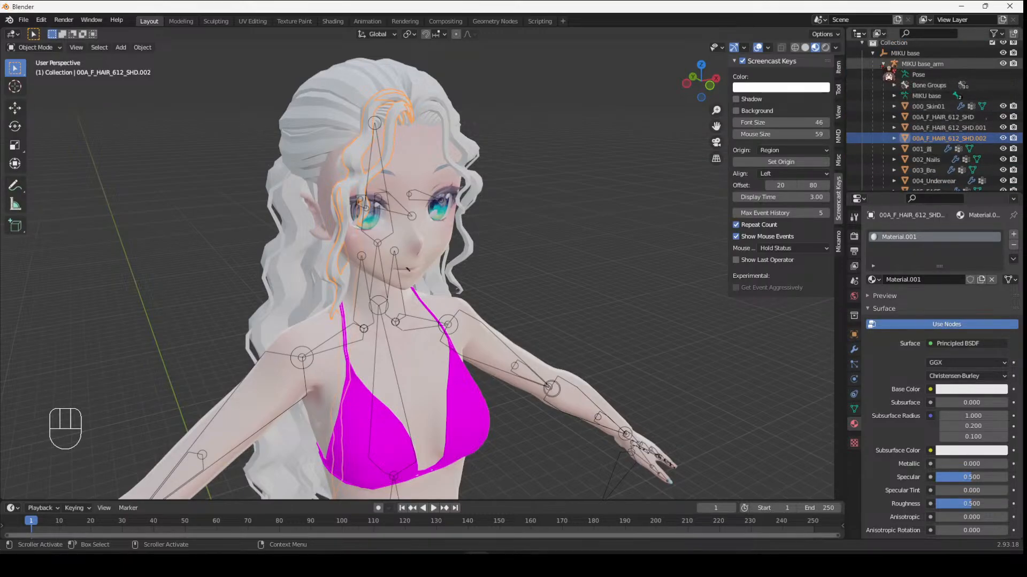
left_click(883, 63)
left_click(944, 390)
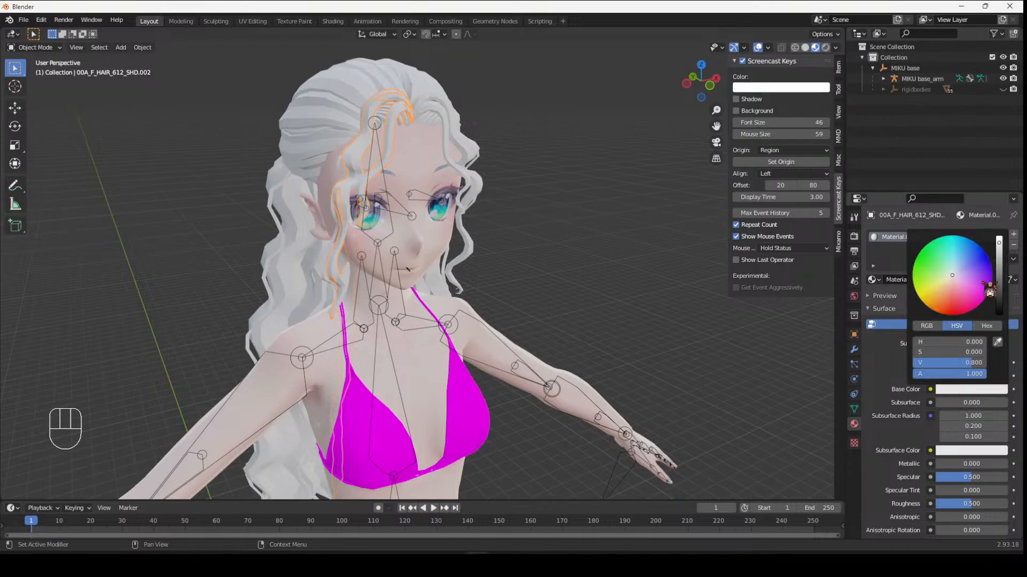
left_click_drag(990, 292, 980, 274)
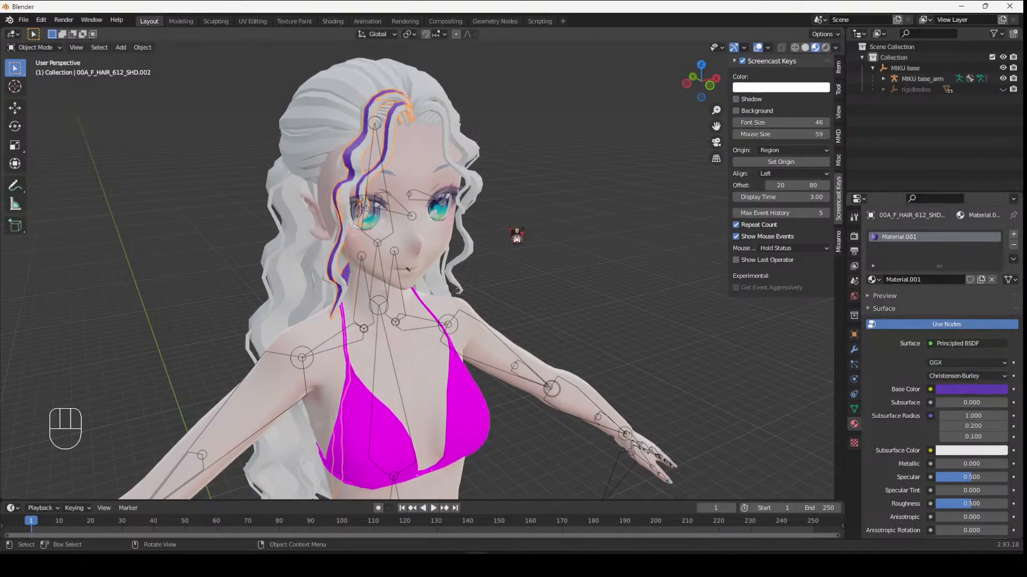
- Select the other front strand object and give it a new material with a yellow base color
left_click(400, 159)
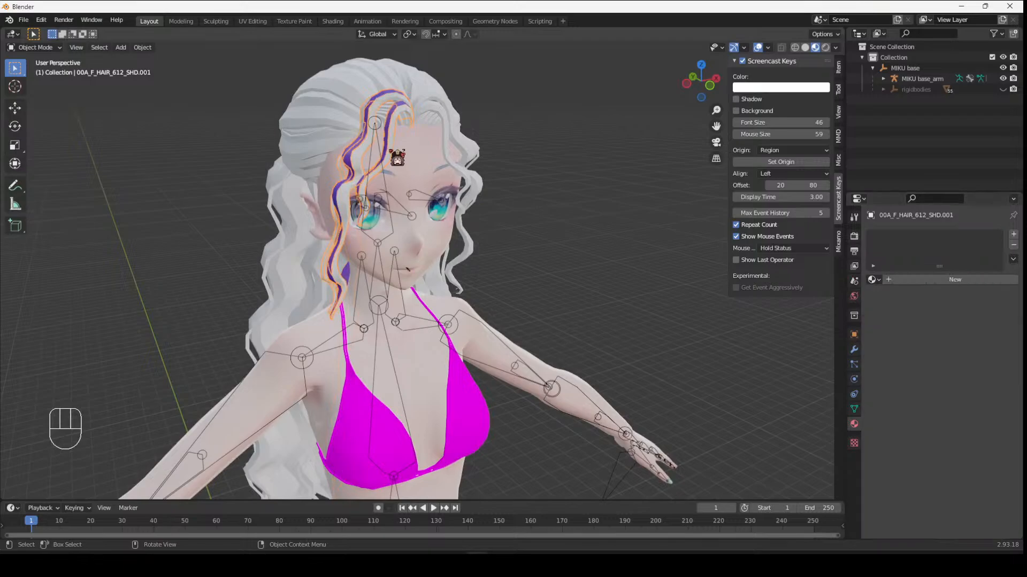
left_click(957, 279)
left_click(971, 389)
left_click(947, 291)
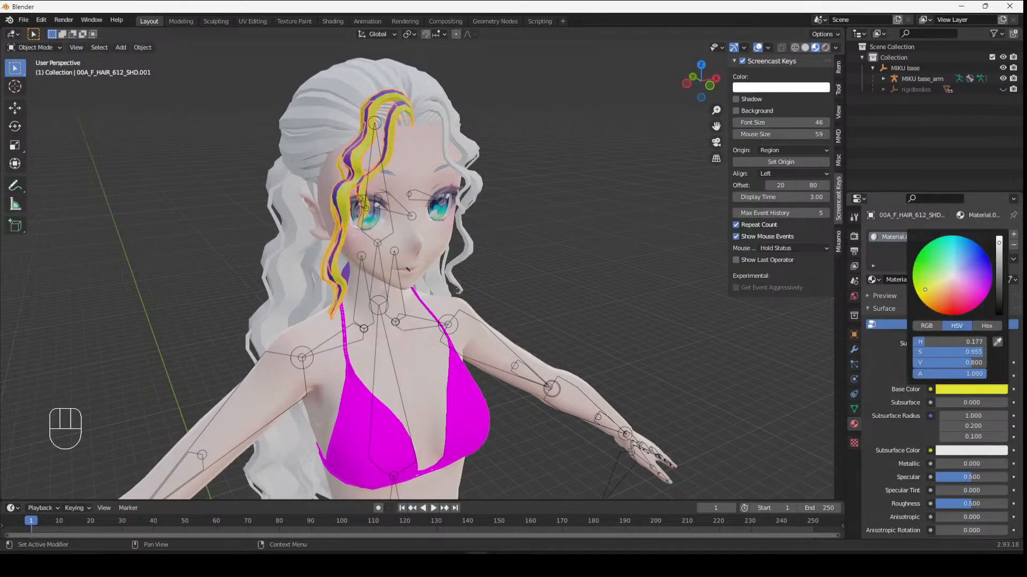
middle_click_drag(573, 188, 452, 149)
- Enter Edit Mode on the main hair object and select the linked front strands on the right side of the face
left_click(378, 156)
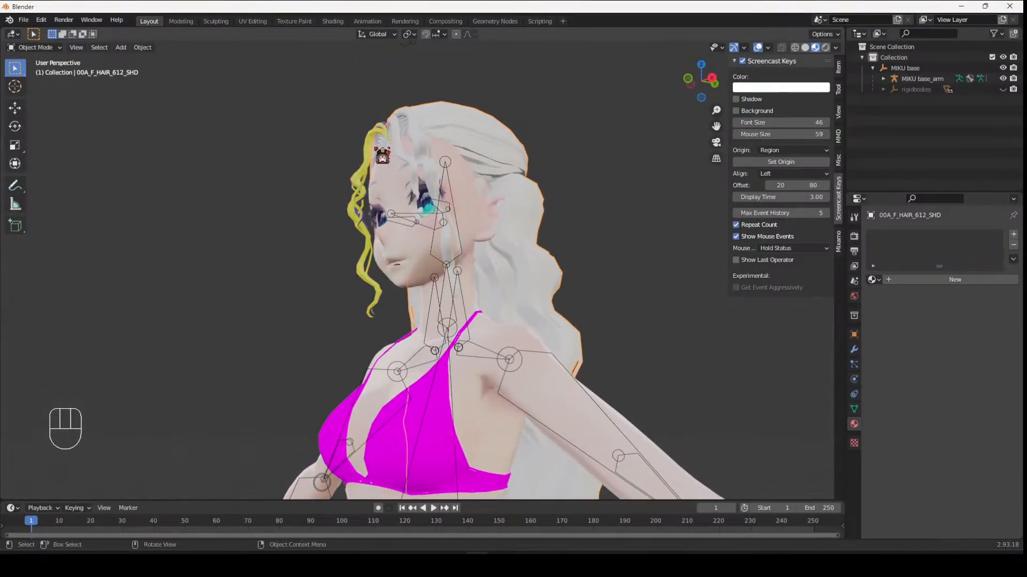
left_click(384, 155)
middle_click_drag(557, 158, 437, 152)
left_click(405, 269)
key("Tab")
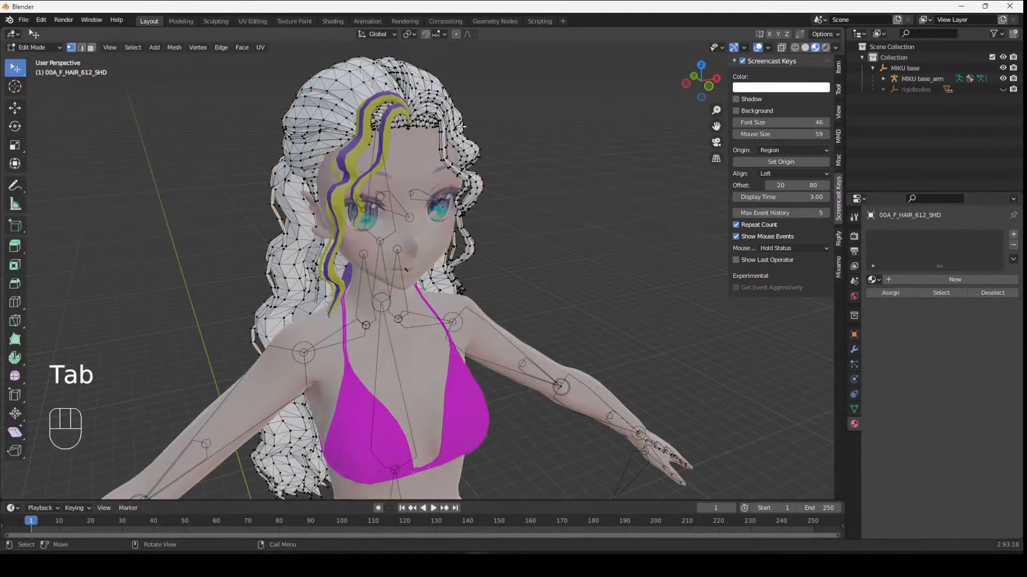
middle_click_drag(405, 269, 469, 169)
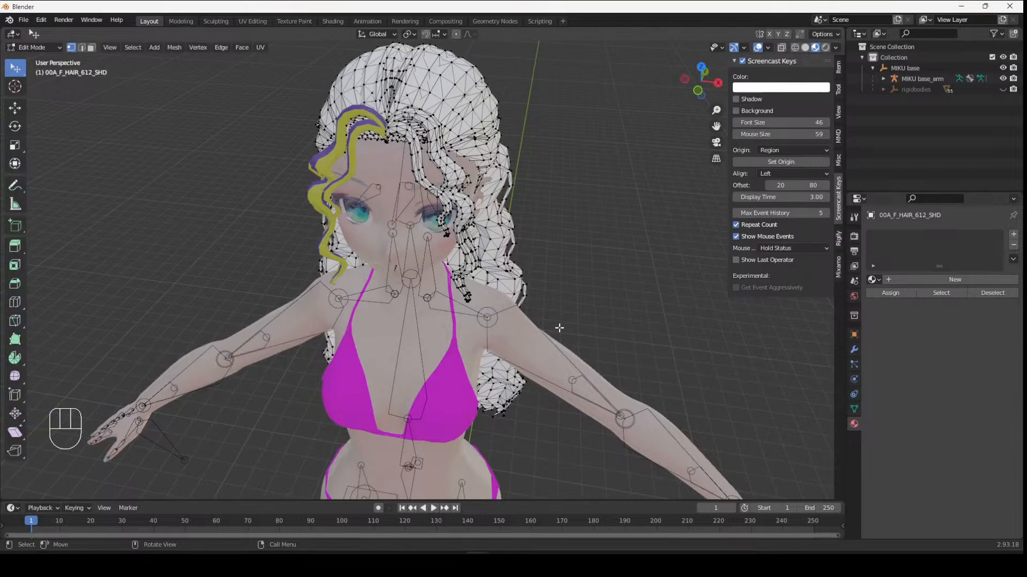
middle_click_drag(560, 328, 529, 280)
key("l")
middle_click_drag(423, 129, 409, 127)
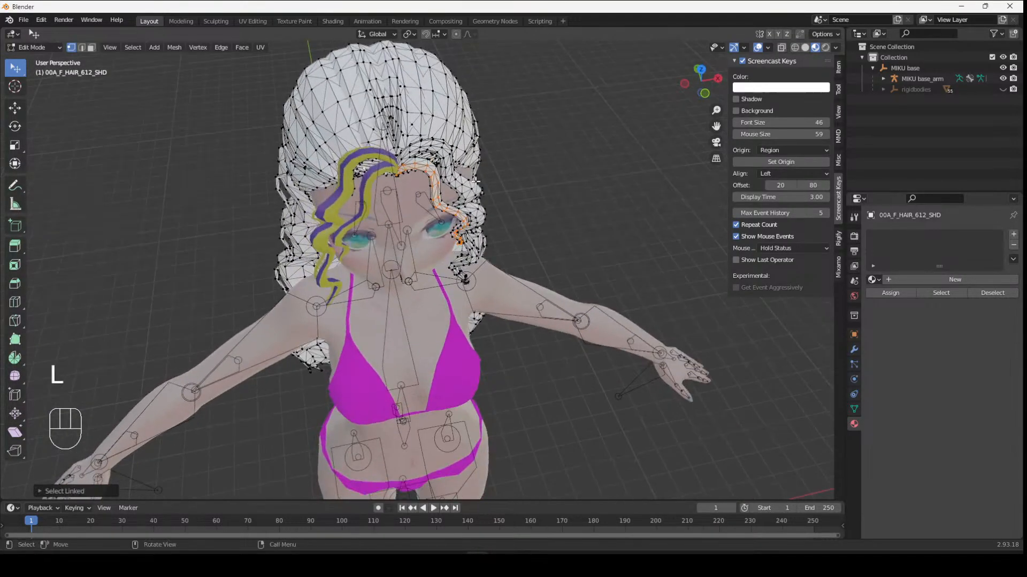
scroll(409, 127, "up", 1)
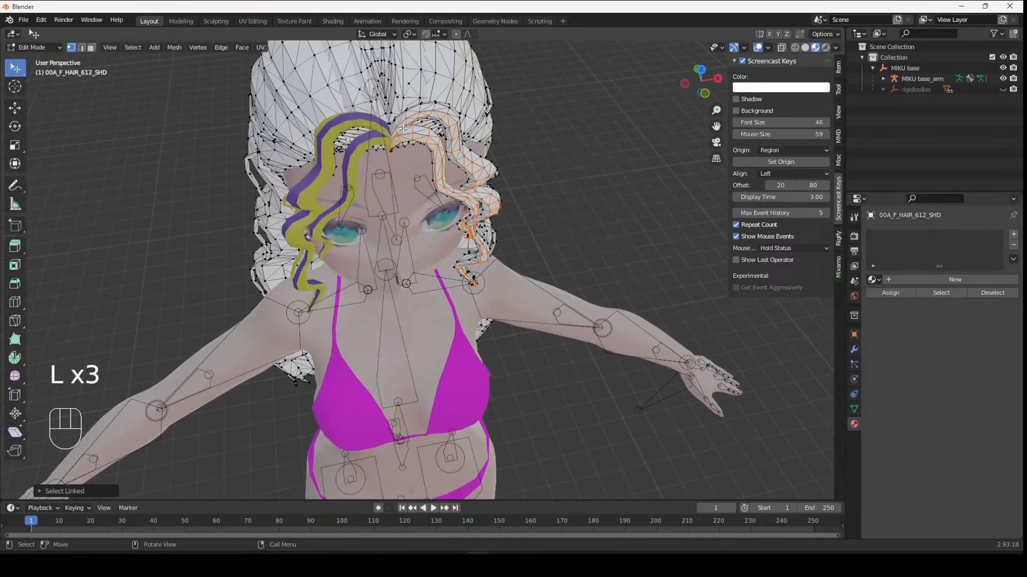
middle_click_drag(502, 158, 421, 146)
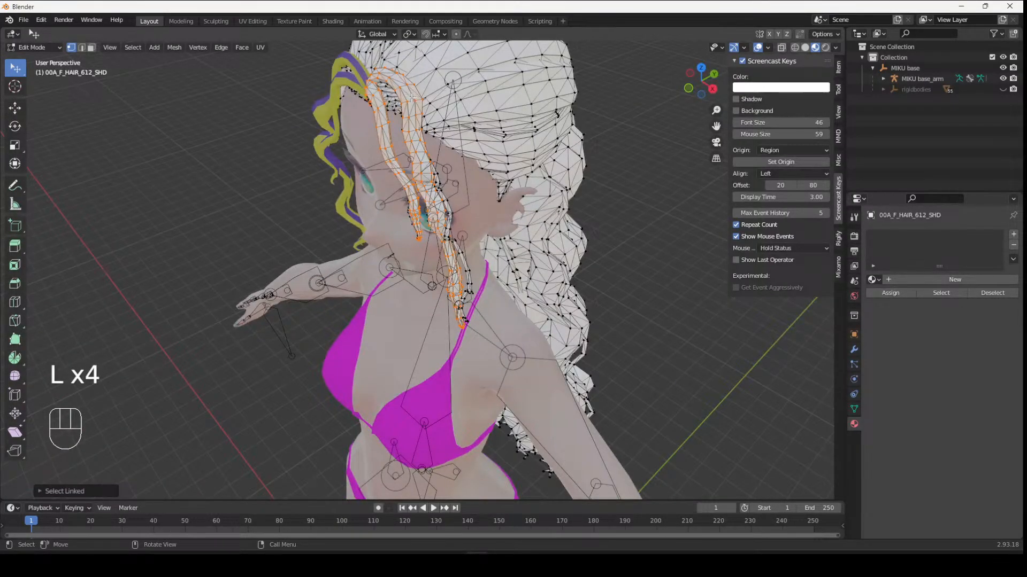
- Add more linked front strands to the selection and separate them into a new object
middle_click_drag(470, 225, 371, 121)
key("l")
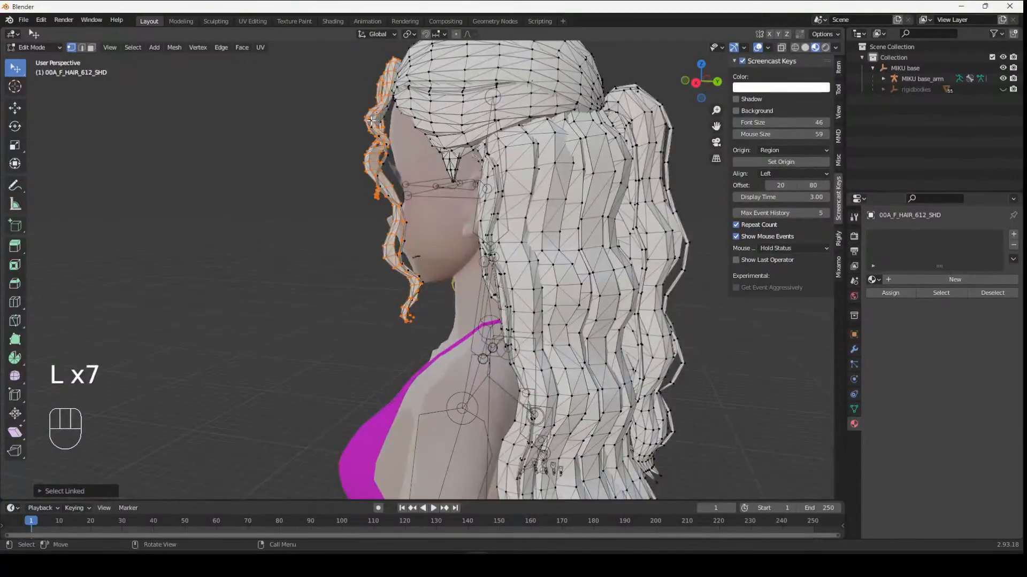
middle_click_drag(381, 112, 642, 239)
key("l")
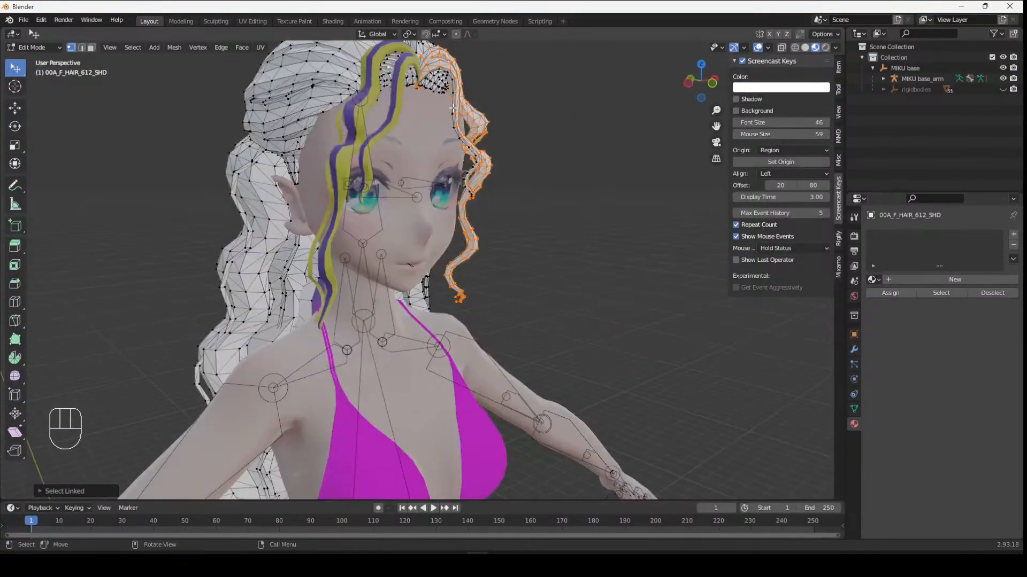
middle_click_drag(453, 113, 409, 136)
key("l")
key("p")
left_click(456, 126)
- Select further linked front strands and separate them into another object
scroll(409, 136, "up", 4)
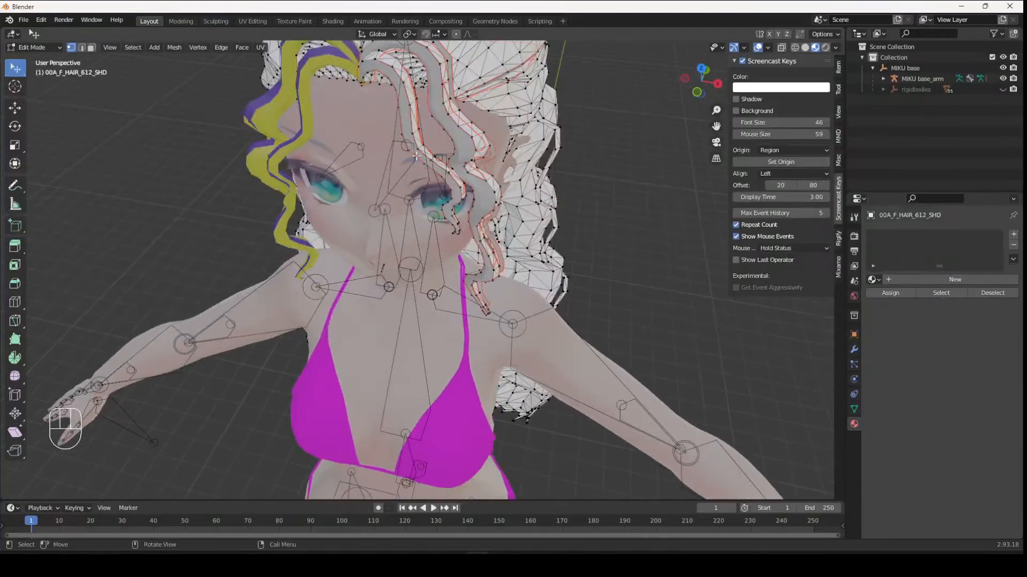
key("l")
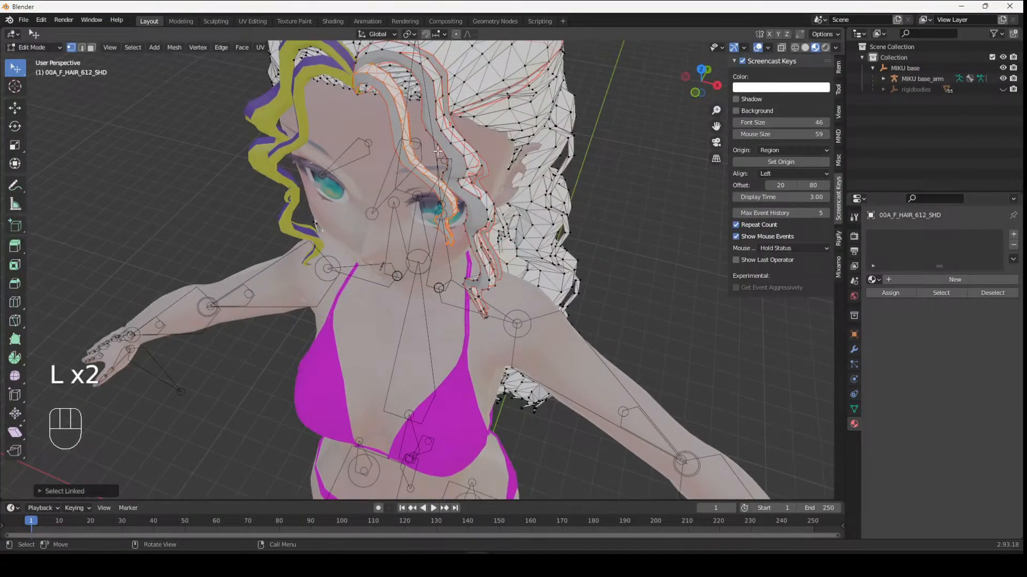
scroll(431, 133, "down", 6)
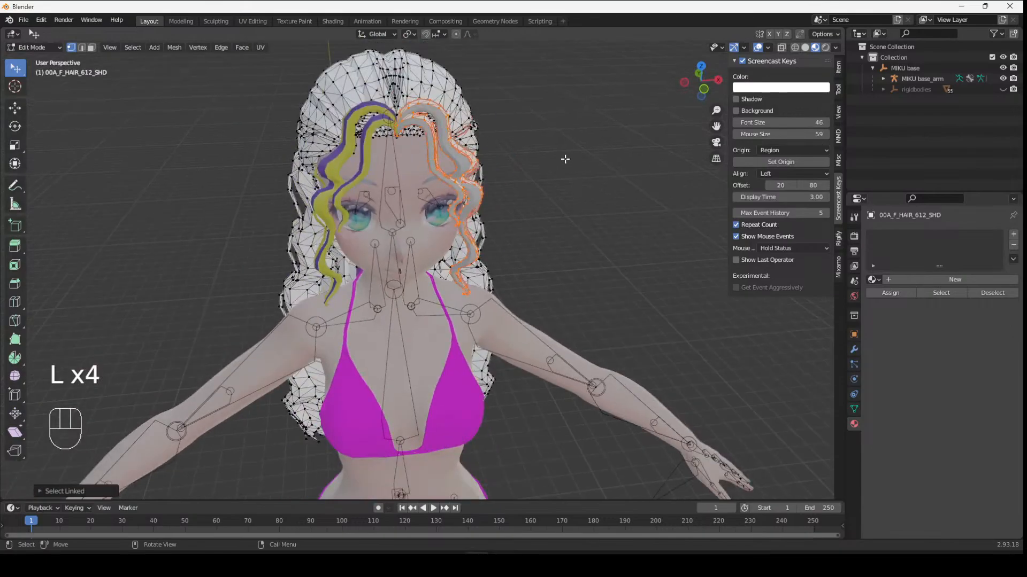
key("l")
key("p")
left_click(529, 154)
middle_click_drag(582, 181, 553, 168)
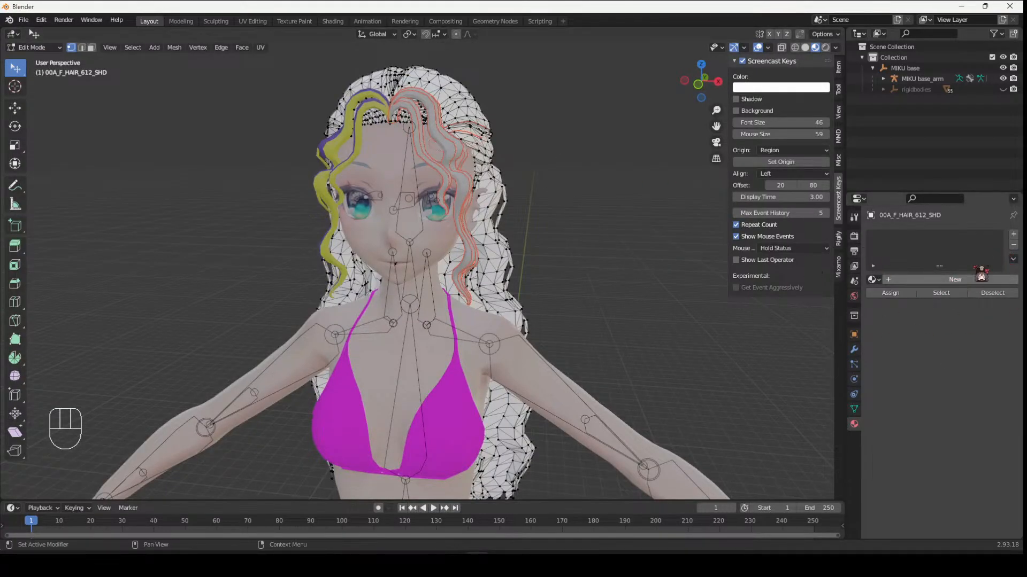
- Add a new material with a green base color to the main hair object and undo it
left_click(955, 279)
left_click(971, 403)
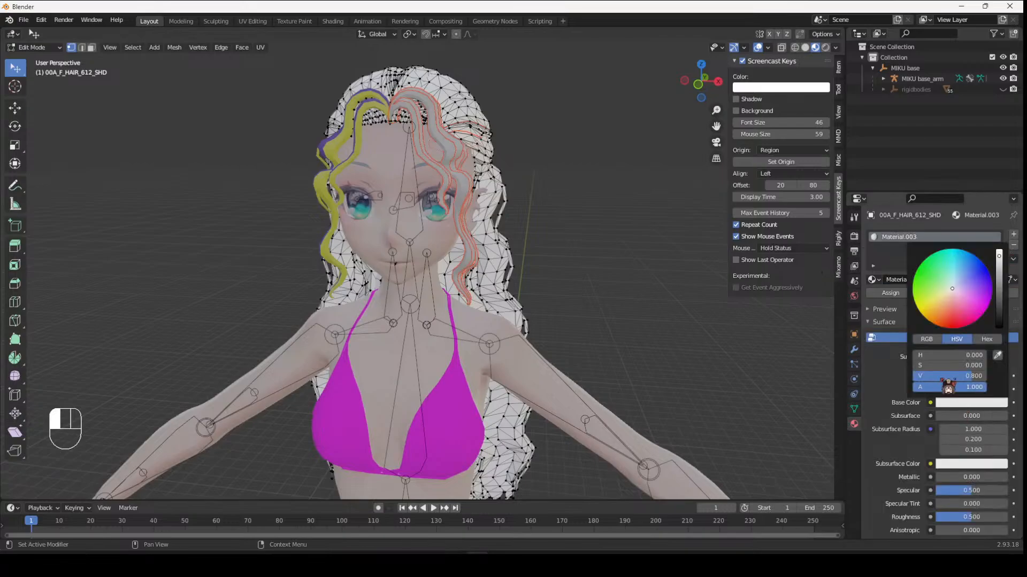
left_click(965, 319)
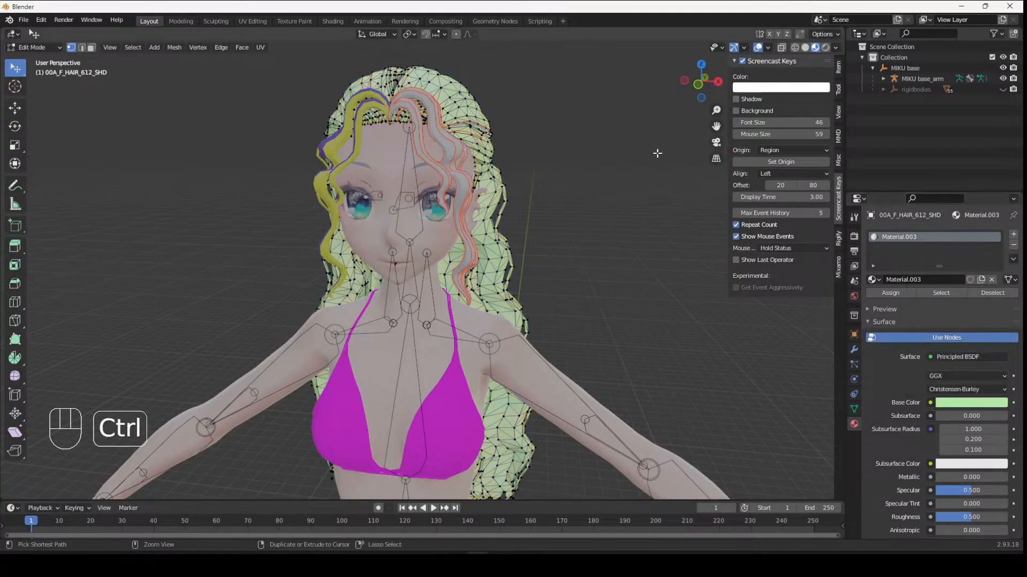
key("ctrl+z")
key("Tab")
key("Tab")
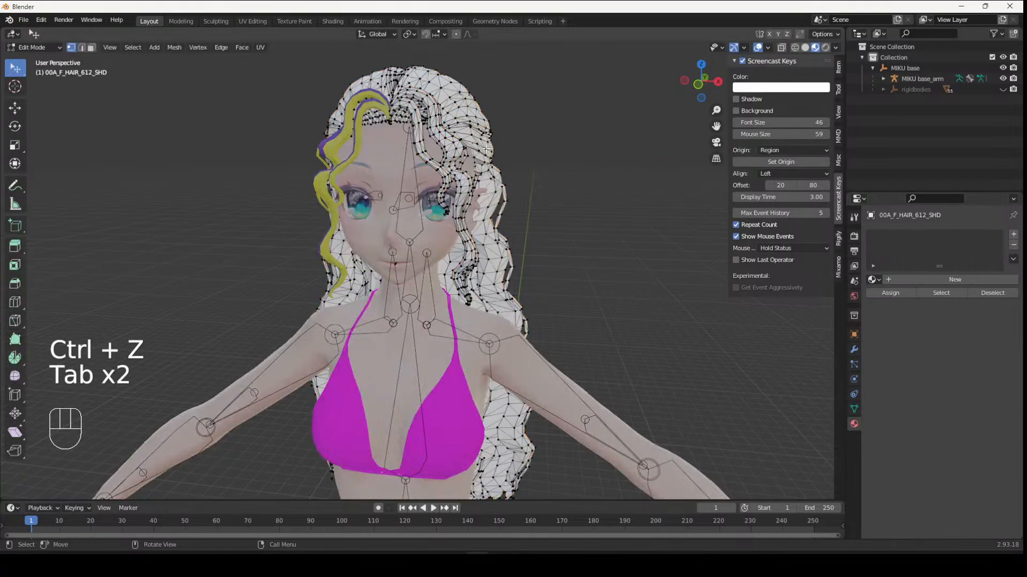
- Inspect the newly separated strand objects in Object and Edit Mode
middle_click_drag(485, 152, 437, 151)
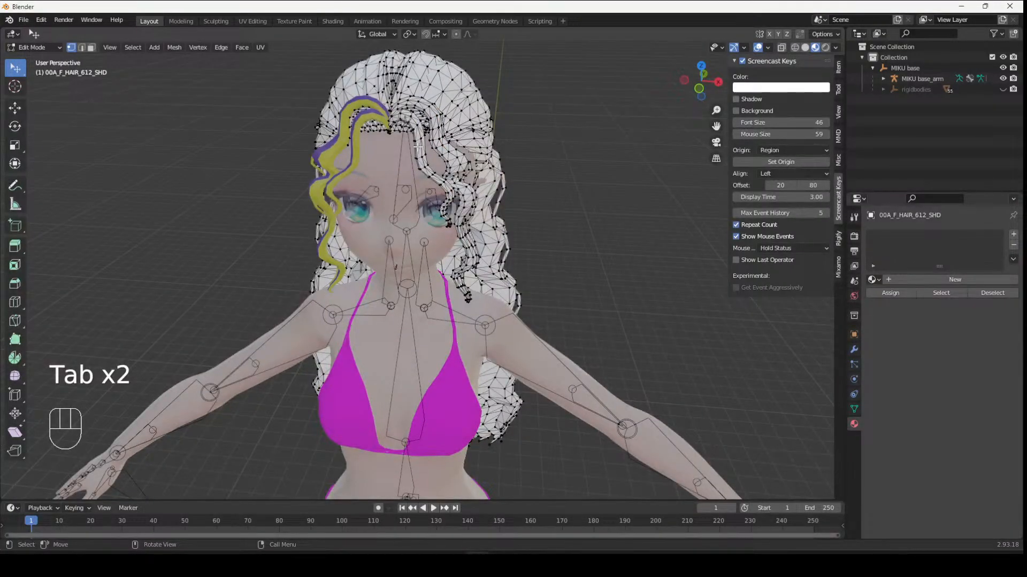
left_click(883, 79)
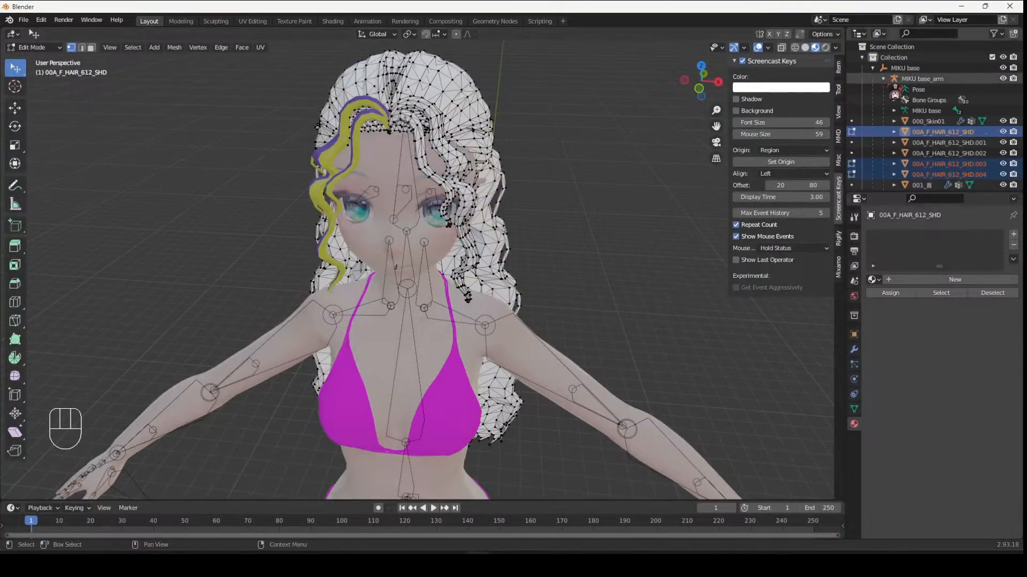
scroll(950, 168, "down", 3)
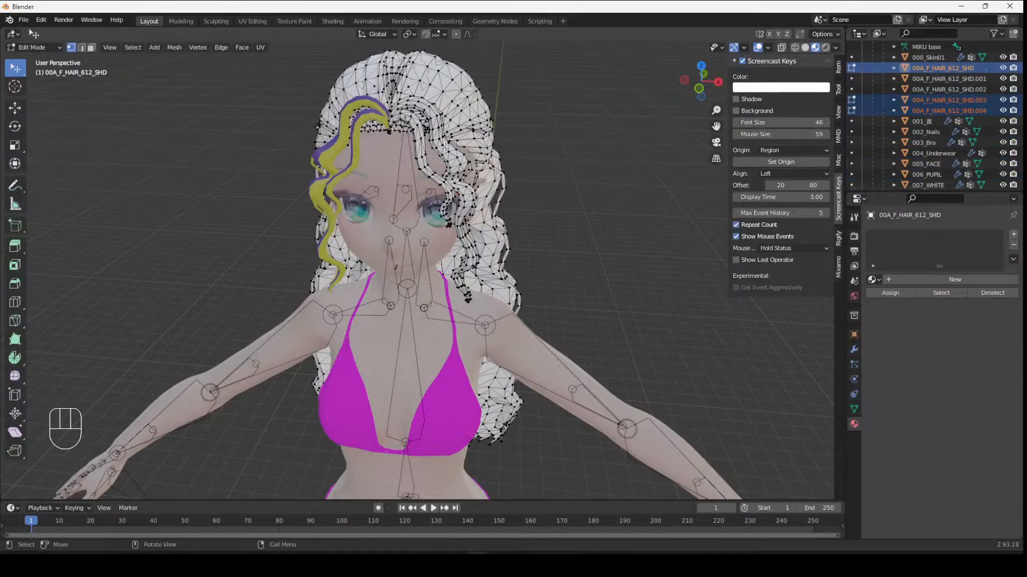
left_click(941, 100)
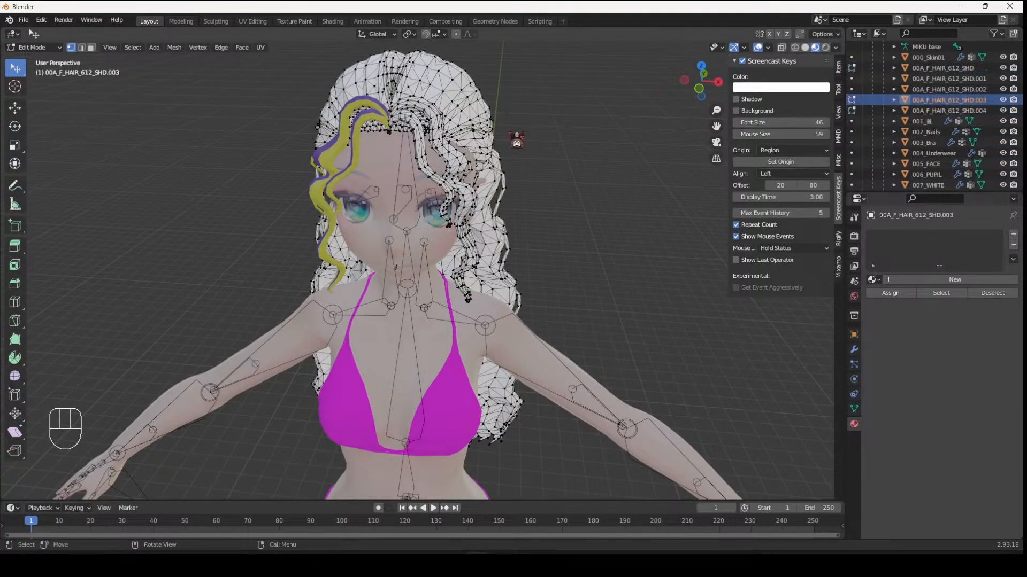
key("Tab")
left_click(957, 89)
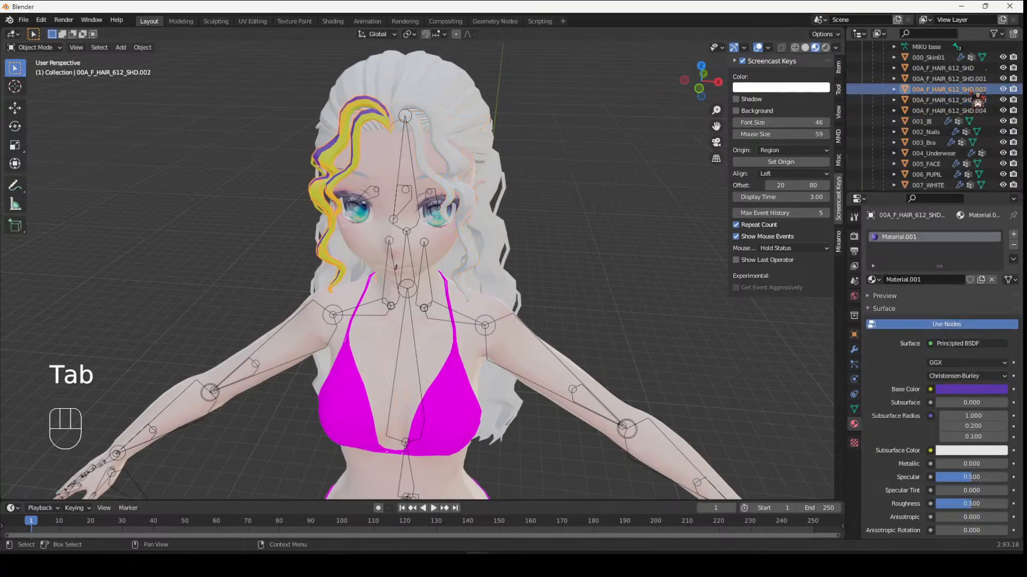
left_click(957, 100)
middle_click_drag(668, 134, 582, 132)
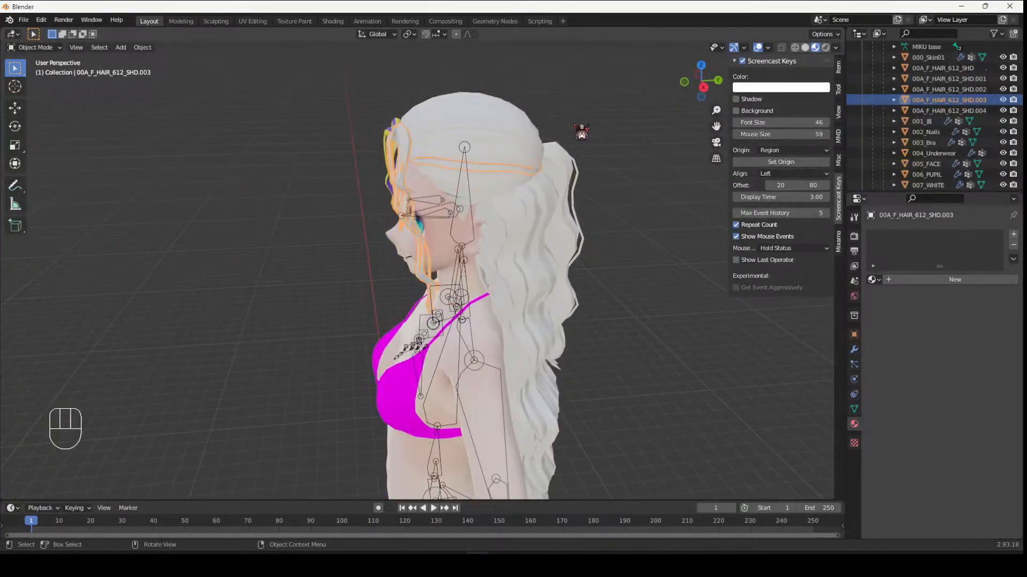
key("Tab")
scroll(532, 149, "up", 2)
middle_click_drag(465, 103, 534, 91)
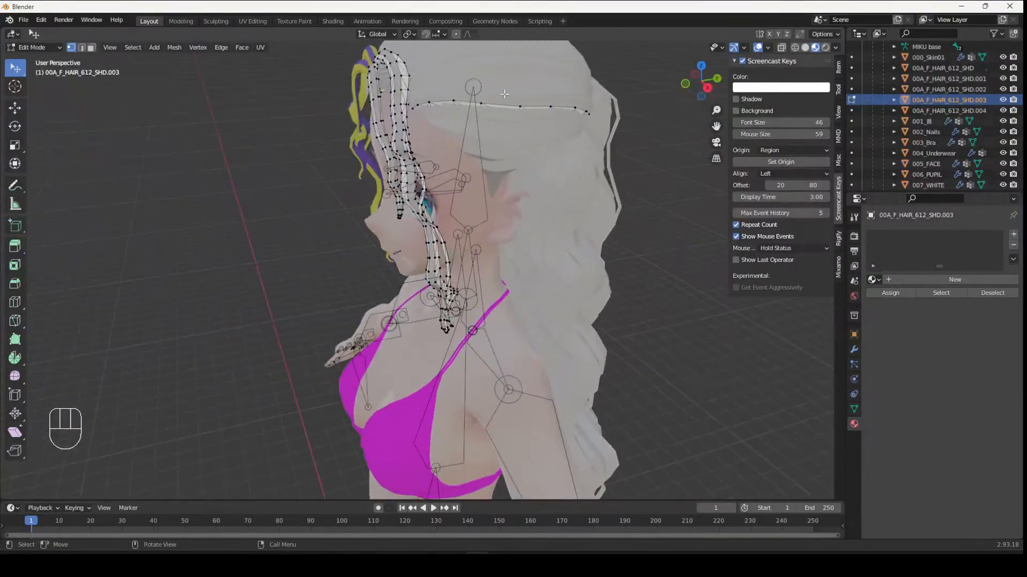
- Undo the strand separations back to the earlier front strand selection in Edit Mode
key("ctrl+z")
key("ctrl+z")
key("ctrl+z")
key("ctrl+z")
key("ctrl+z")
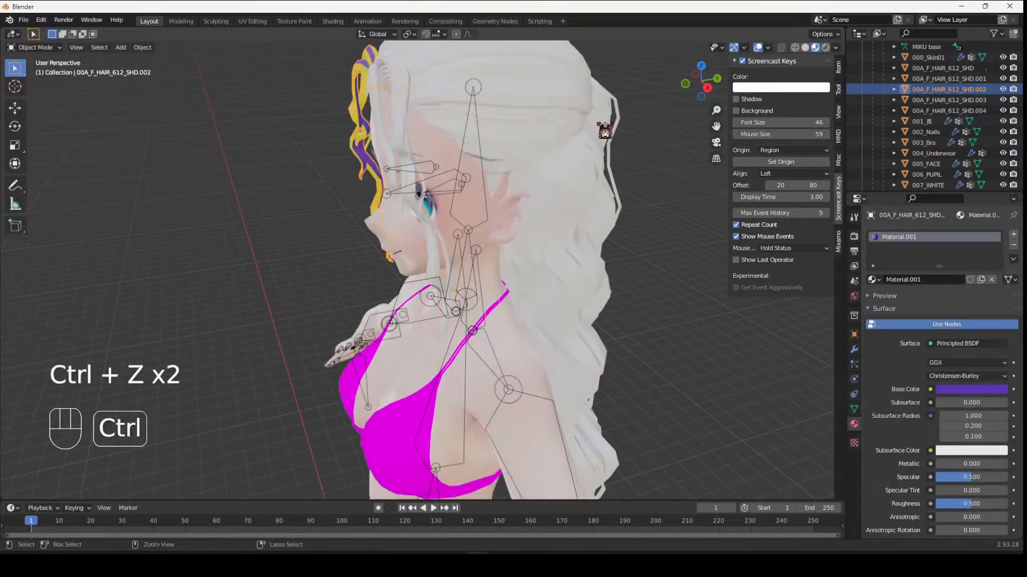
key("ctrl+z")
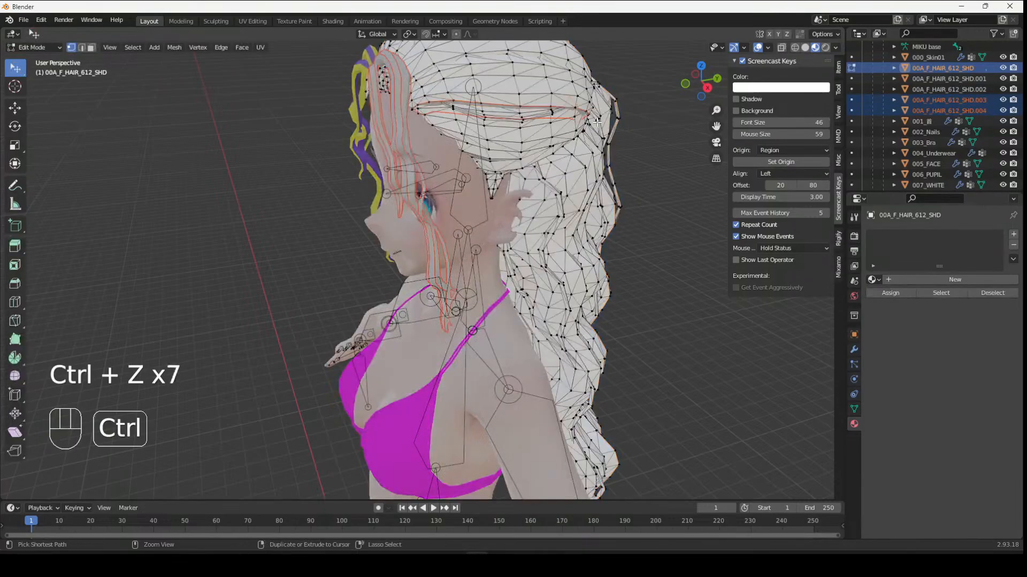
key("ctrl+z")
key("ctrl+z")
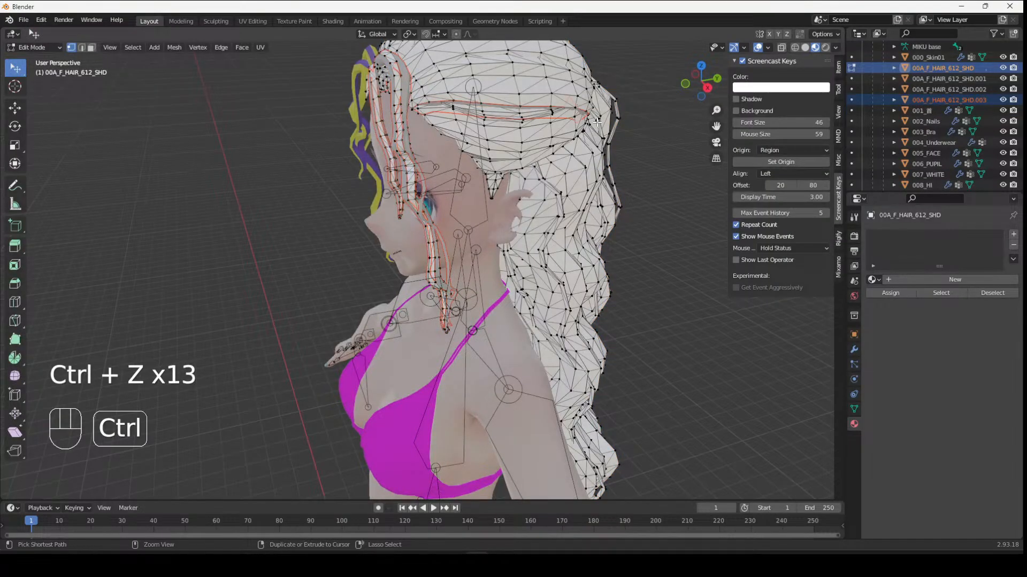
key("ctrl+z")
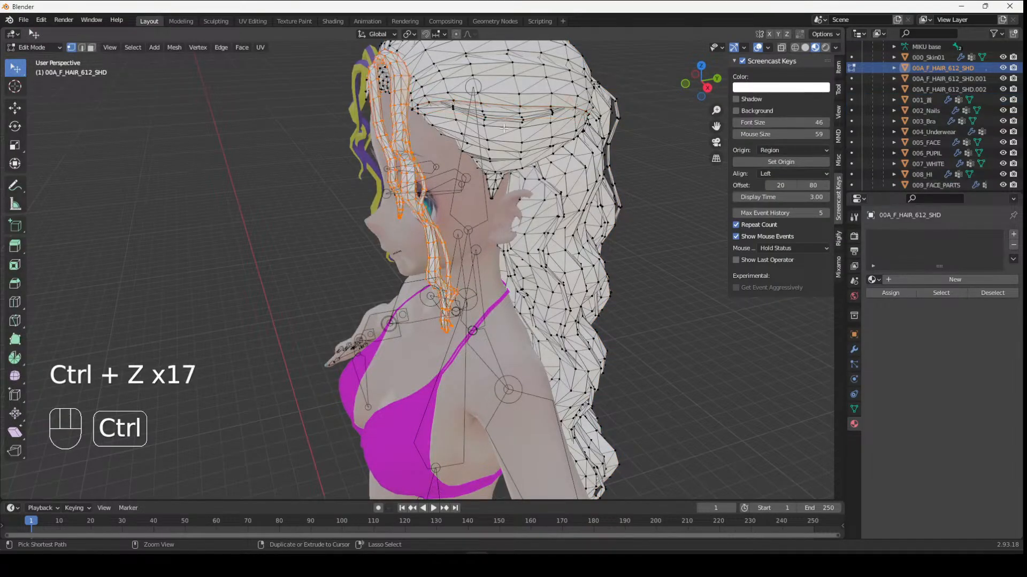
- Select a linked front hair strand and separate it into its own object
middle_click_drag(517, 129, 668, 120)
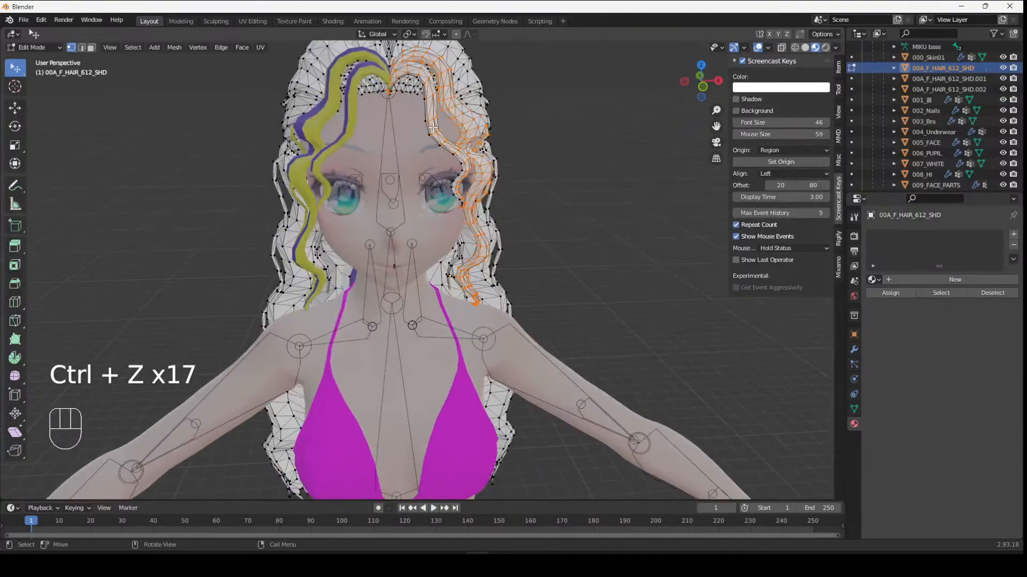
key("l")
scroll(448, 155, "down", 1)
right_click(466, 182)
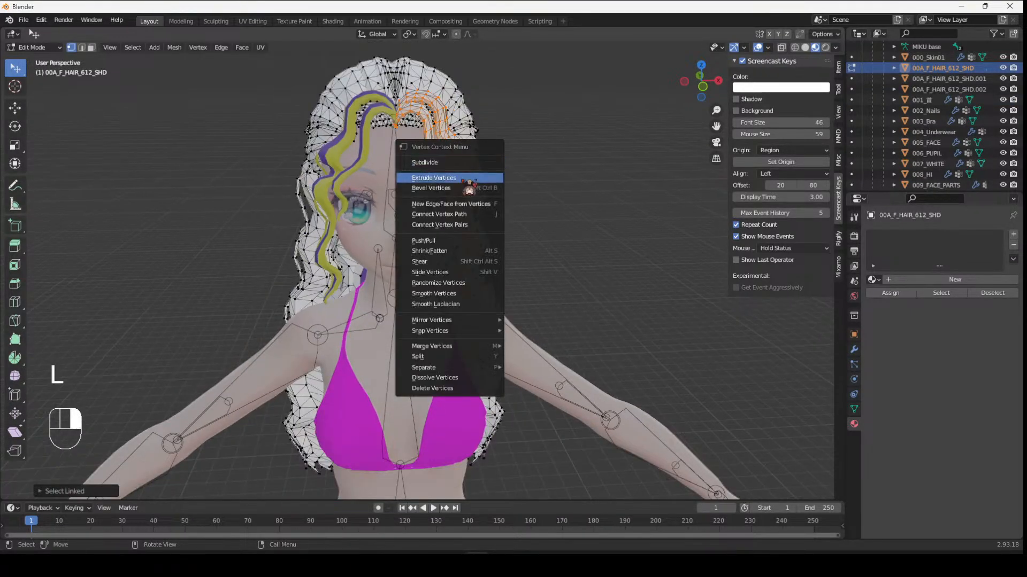
middle_click_drag(551, 83, 522, 70)
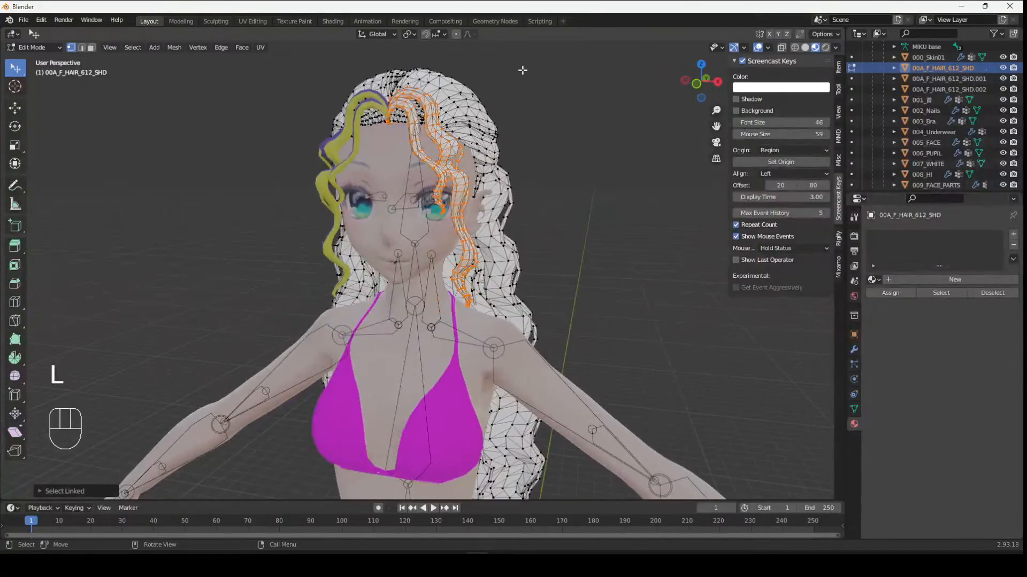
key("p")
left_click(529, 72)
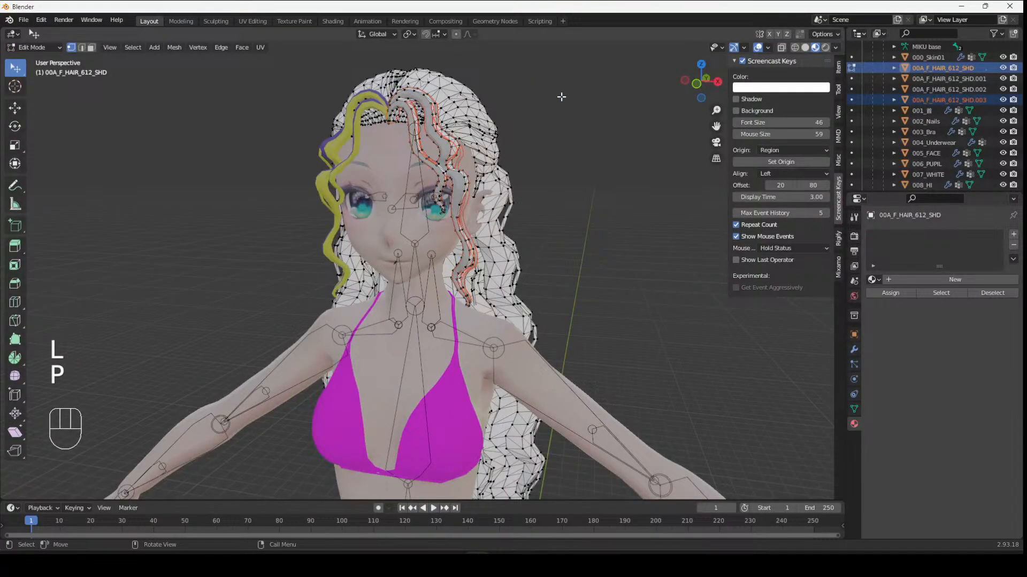
- Select more linked front strands and separate them into another object
scroll(561, 96, "up", 3)
key("l")
key("l")
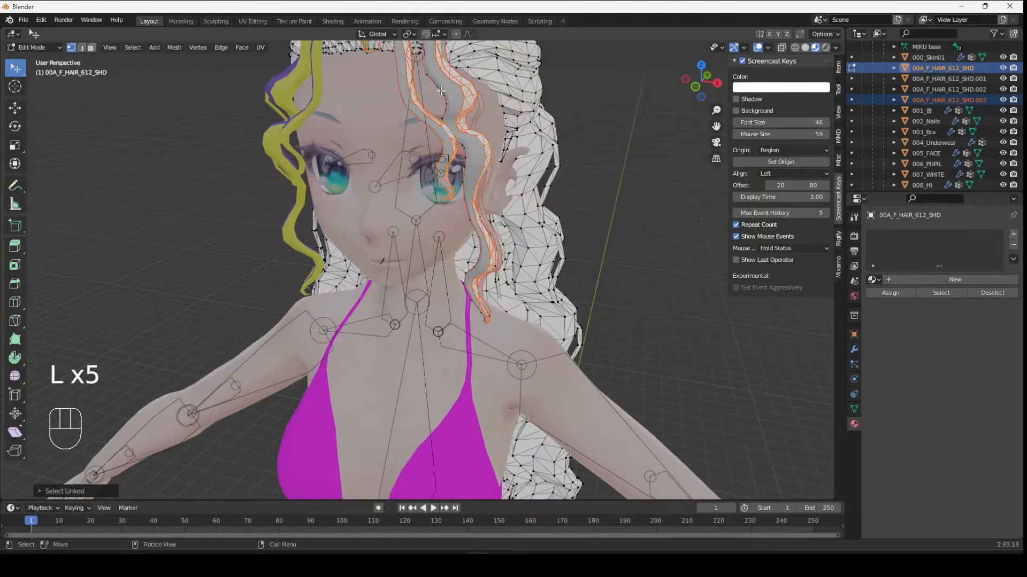
middle_click_drag(463, 95, 529, 135)
key("p")
left_click(554, 187)
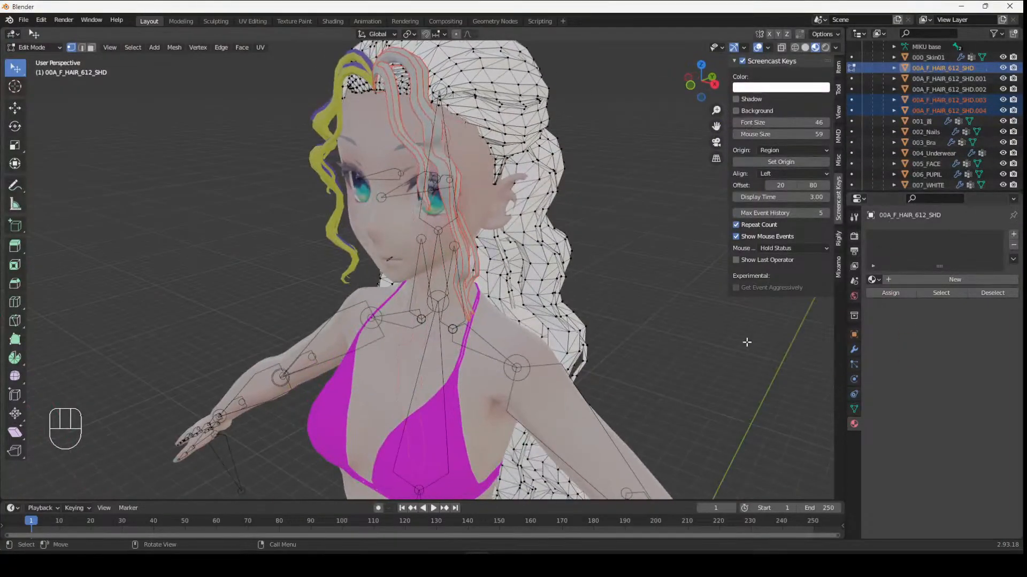
- In Object Mode, add a new material to the main hair object and give it an orange base color
key("Tab")
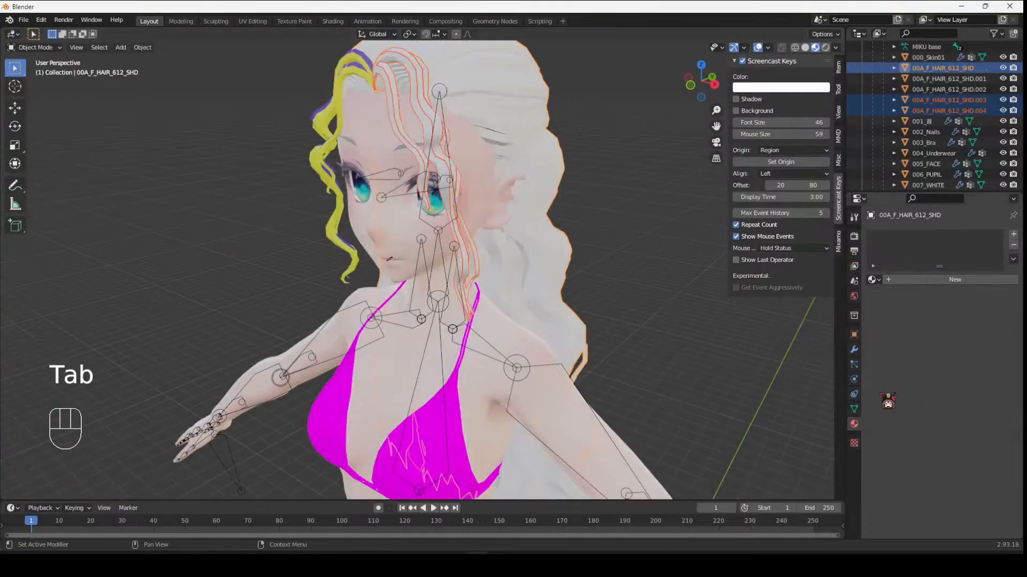
left_click(941, 280)
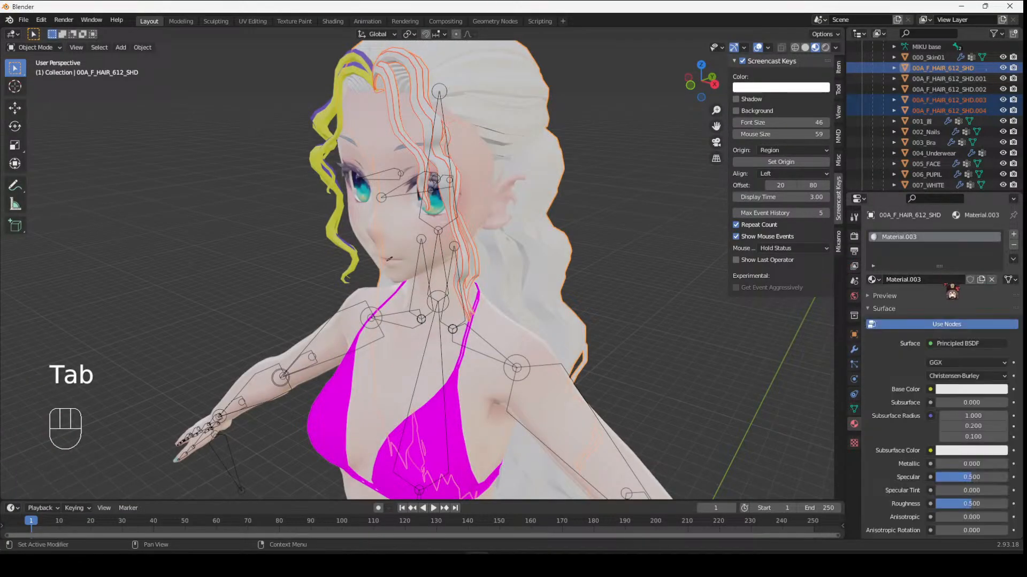
left_click(962, 389)
left_click(949, 286)
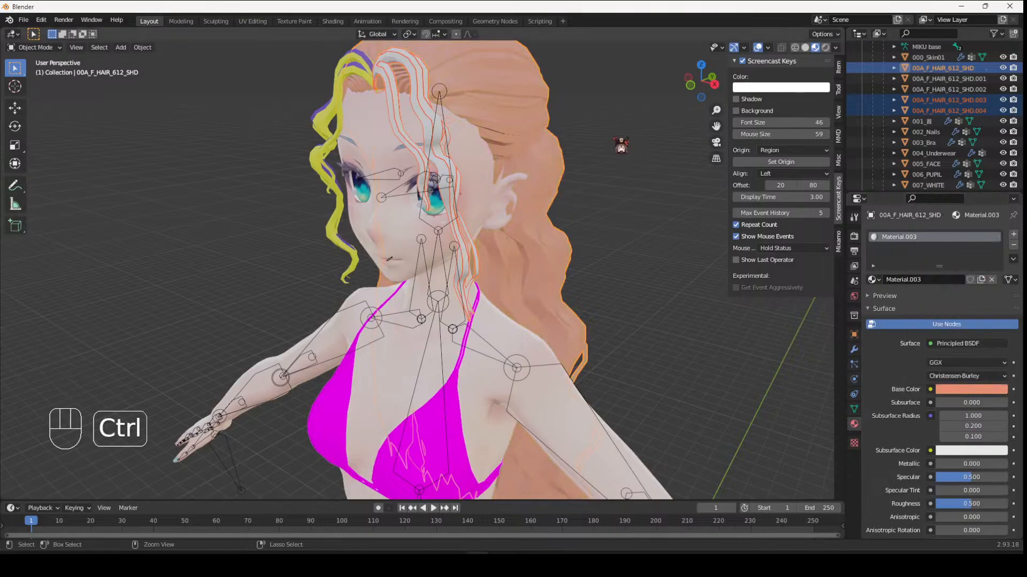
- Undo the new hair material and its color change
key("ctrl+z")
left_click(425, 120)
left_click(425, 120)
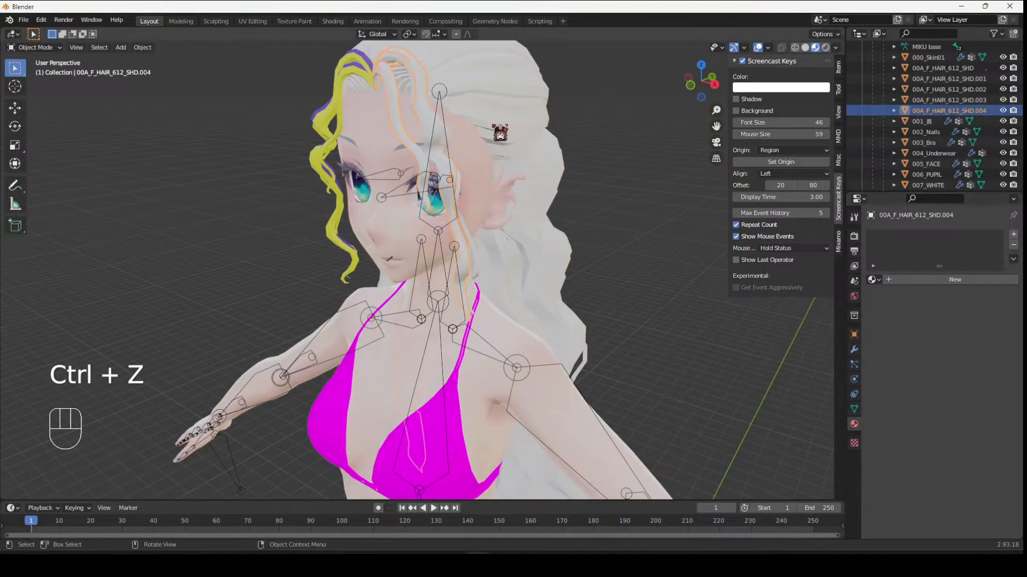
middle_click_drag(428, 166, 435, 217)
key("ctrl+z")
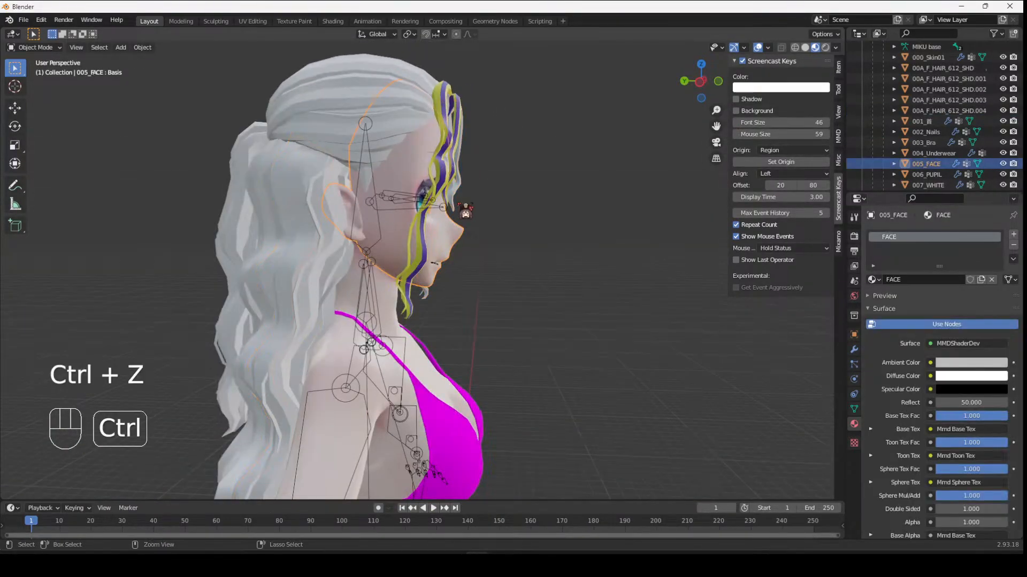
key("Tab")
key("ctrl+z")
key("ctrl+z")
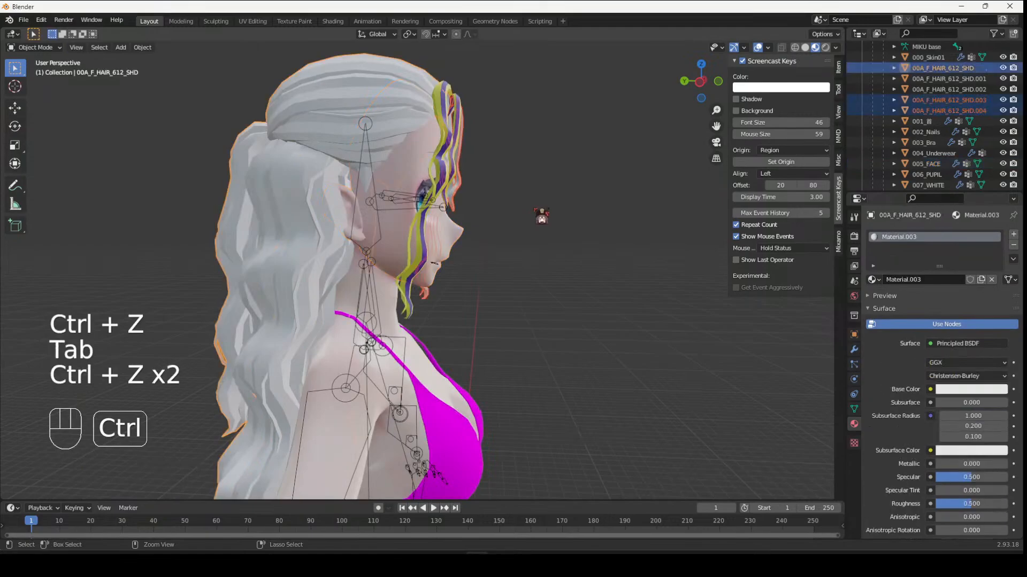
- Undo the second strand separation back in Edit Mode
key("ctrl+z")
scroll(396, 247, "up", 2)
key("Tab")
mouse_move(396, 247)
middle_mouse_down()
mouse_move(374, 246)
mouse_move(406, 245)
mouse_move(392, 243)
middle_mouse_up()
key("ctrl+z")
key("ctrl+z")
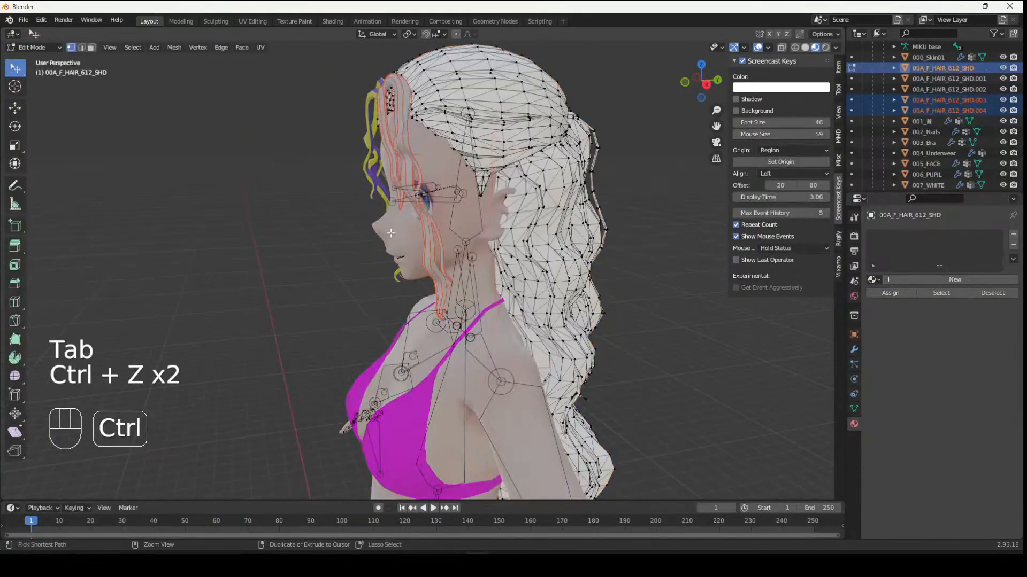
key("ctrl+z")
middle_click_drag(462, 218, 453, 406)
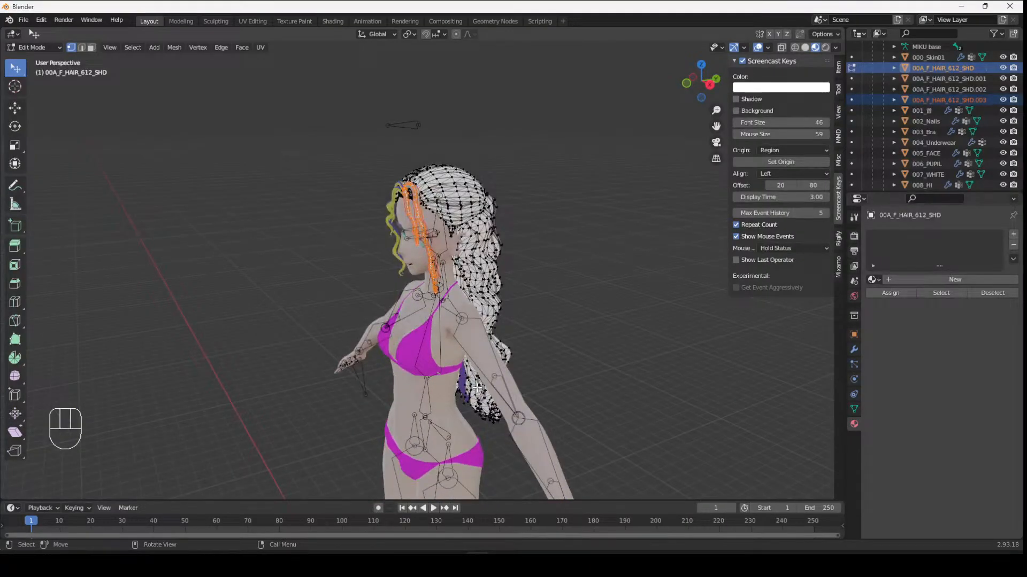
middle_click_drag(563, 348, 691, 328)
key("ctrl+z")
key("ctrl+z")
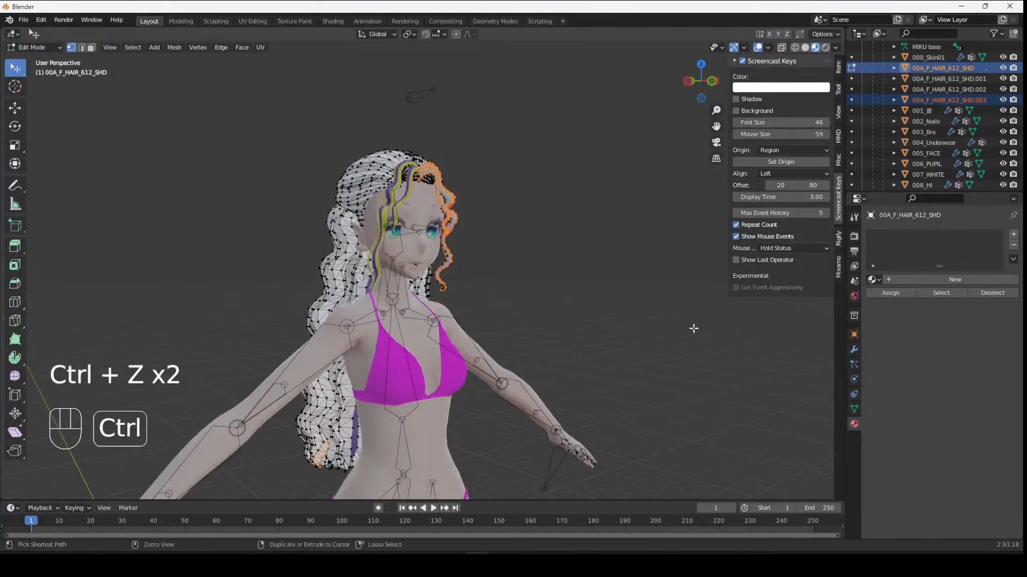
scroll(524, 272, "up", 3)
scroll(521, 271, "down", 2)
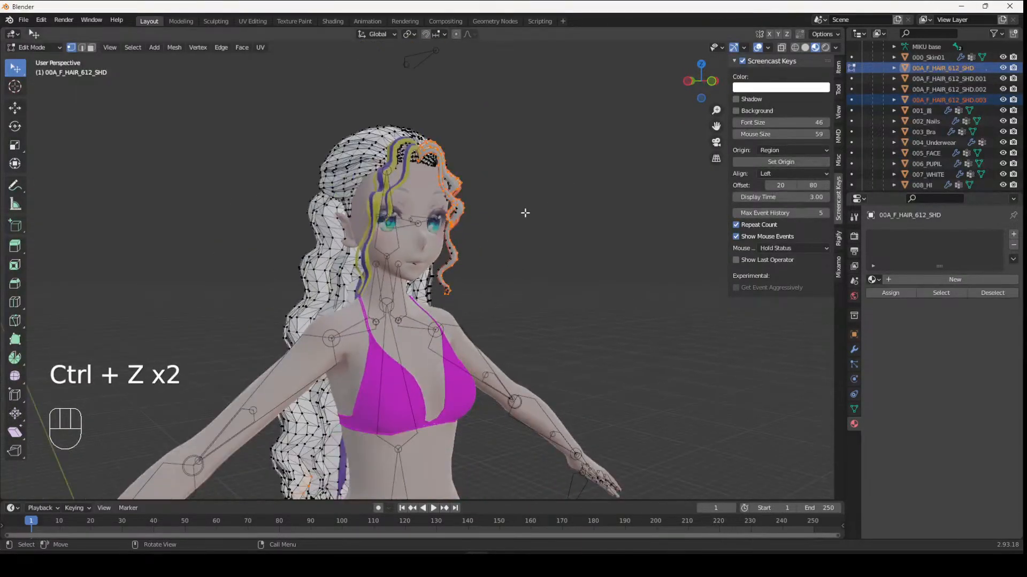
middle_click_drag(419, 240, 422, 242)
- Switch to PMX Editor and rename the hair material to HAIR
left_click(1009, 6)
left_click(534, 303)
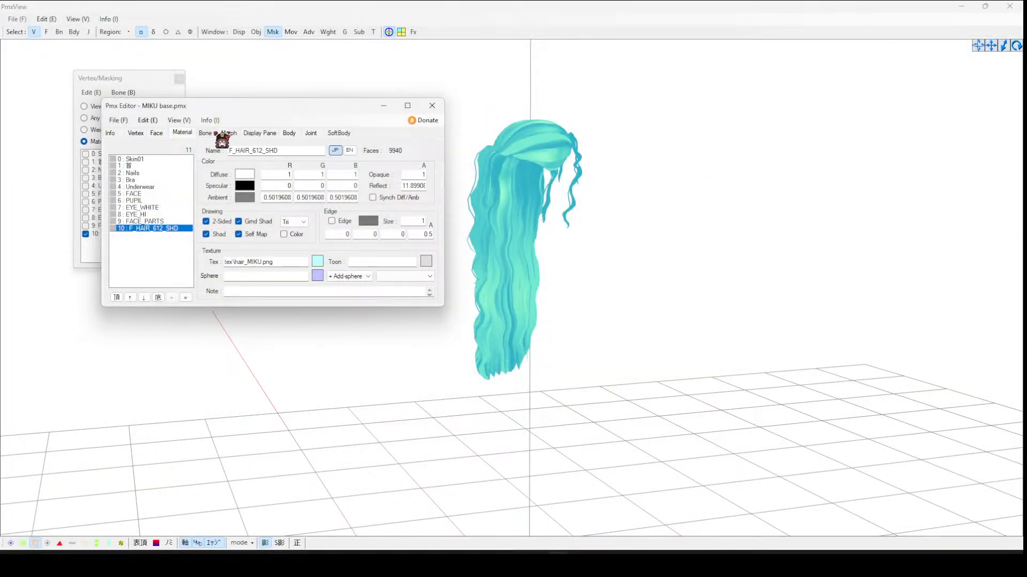
double_click(289, 151)
type("HAIR")
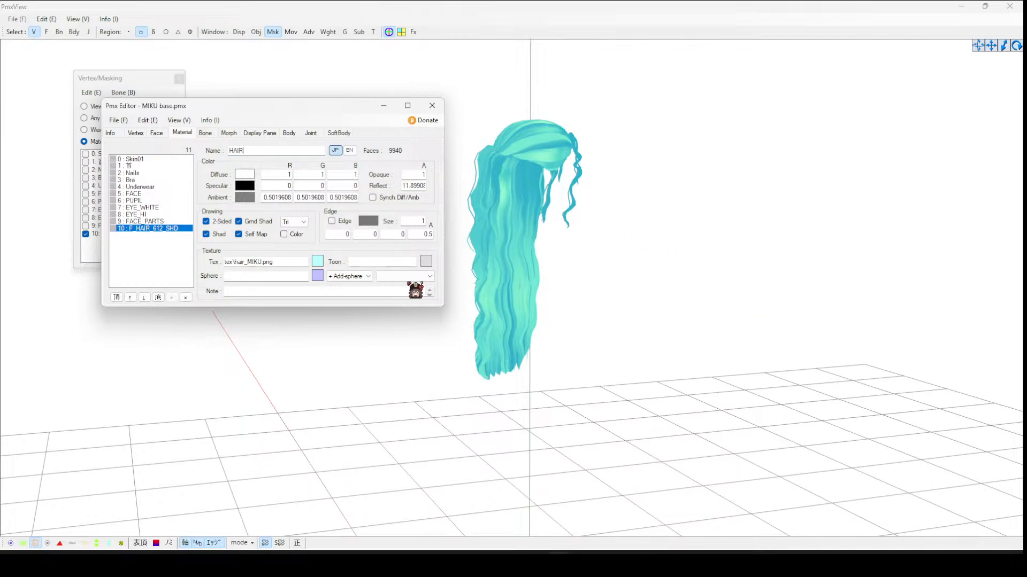
- Assign a toon texture from the model's toon folder to the HAIR material
left_click(425, 262)
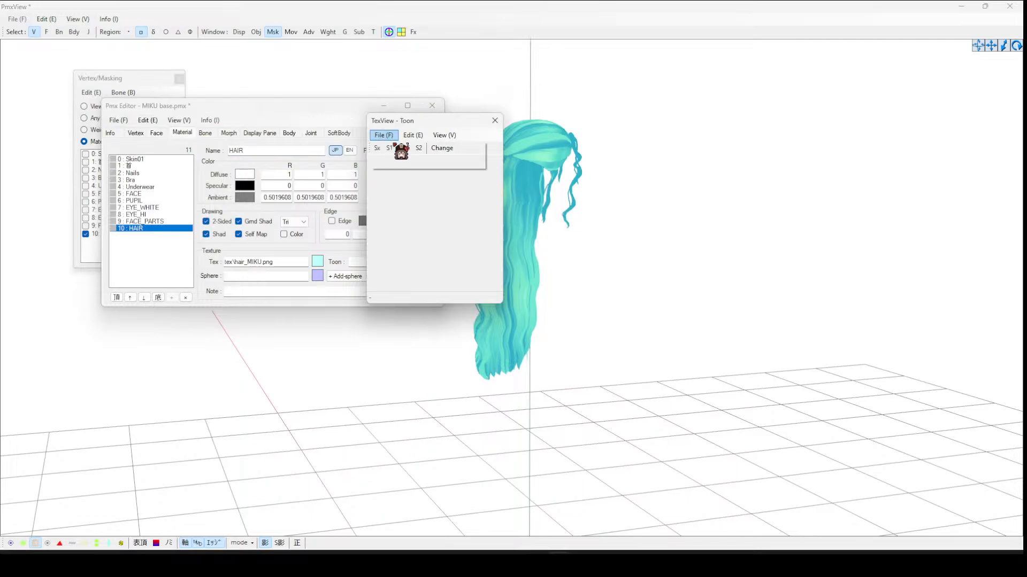
left_click(387, 148)
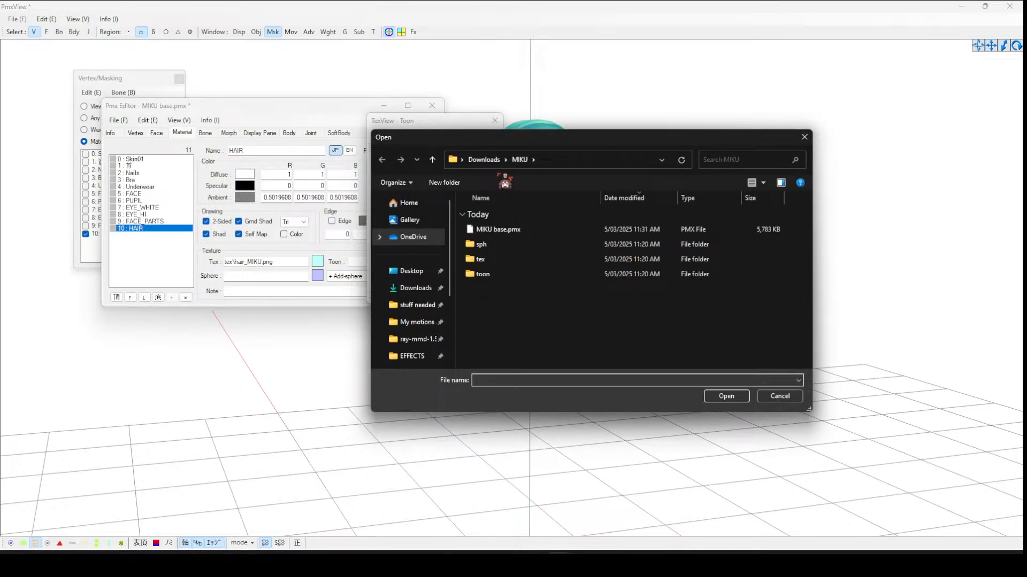
double_click(498, 275)
double_click(499, 244)
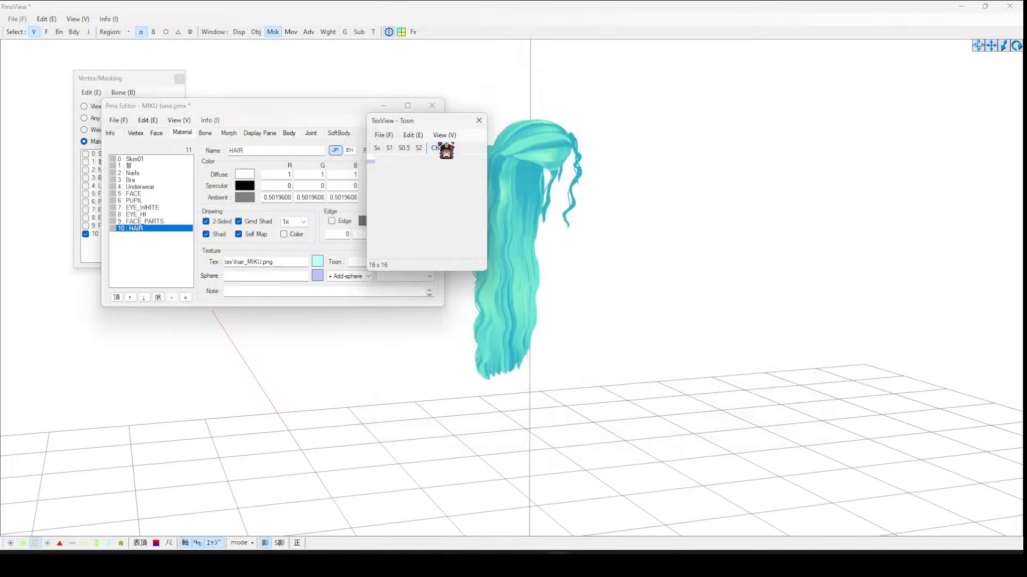
left_click(541, 318)
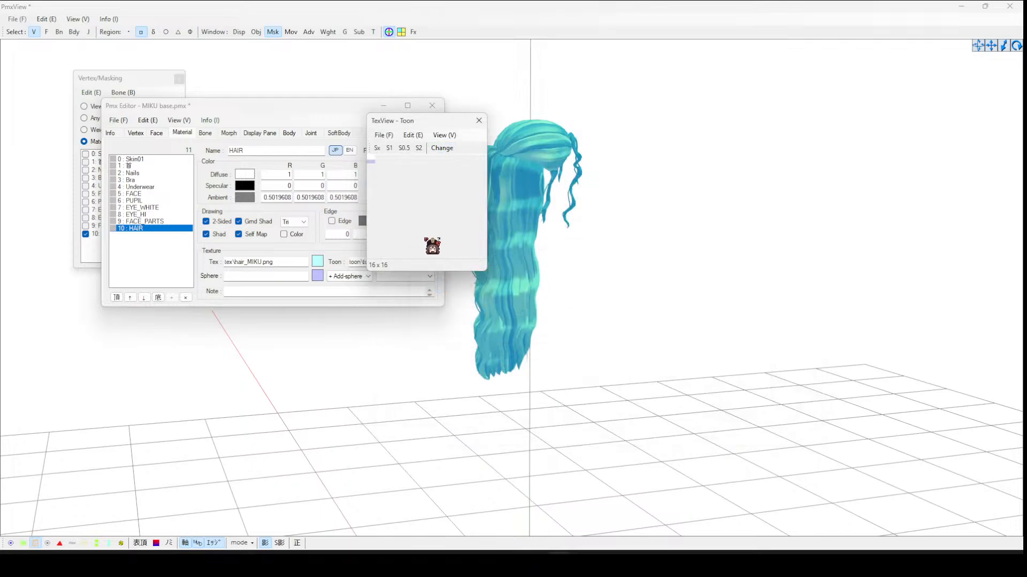
- Load a sphere map texture for the HAIR material, confirm the change and close the texture viewers
left_click(320, 262)
left_click(318, 277)
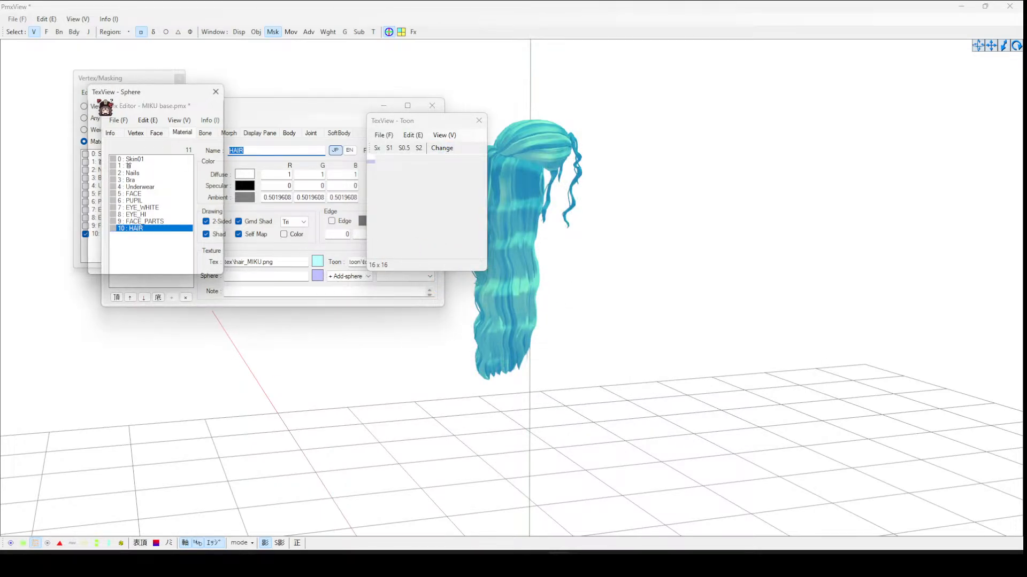
left_click(112, 107)
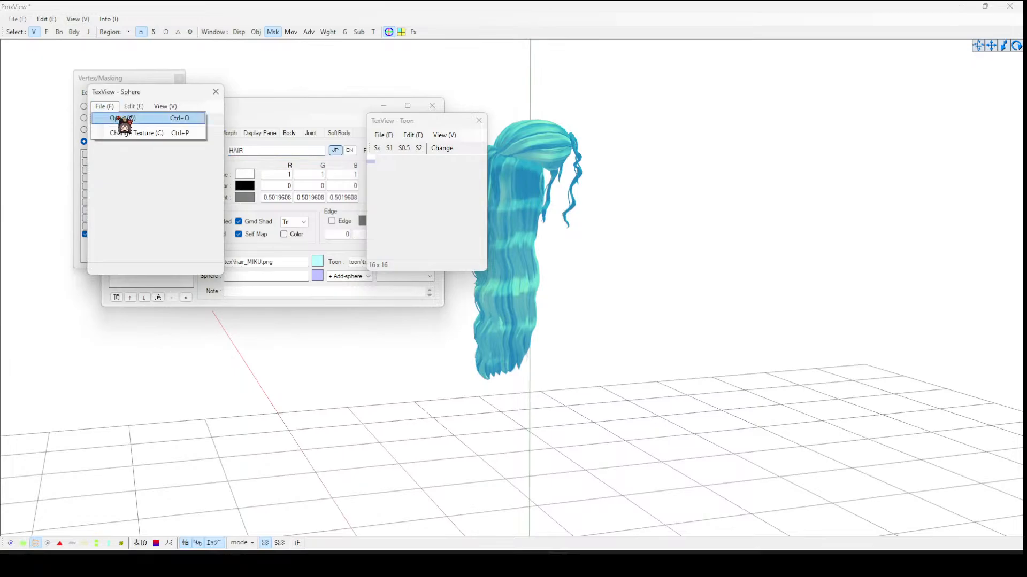
left_click(121, 117)
left_click(240, 131)
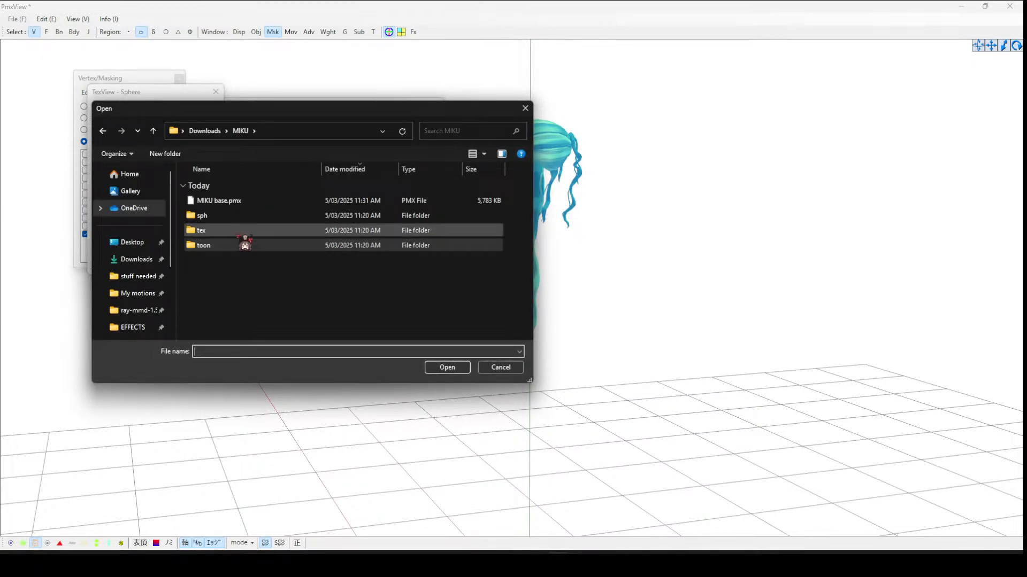
double_click(243, 226)
double_click(244, 217)
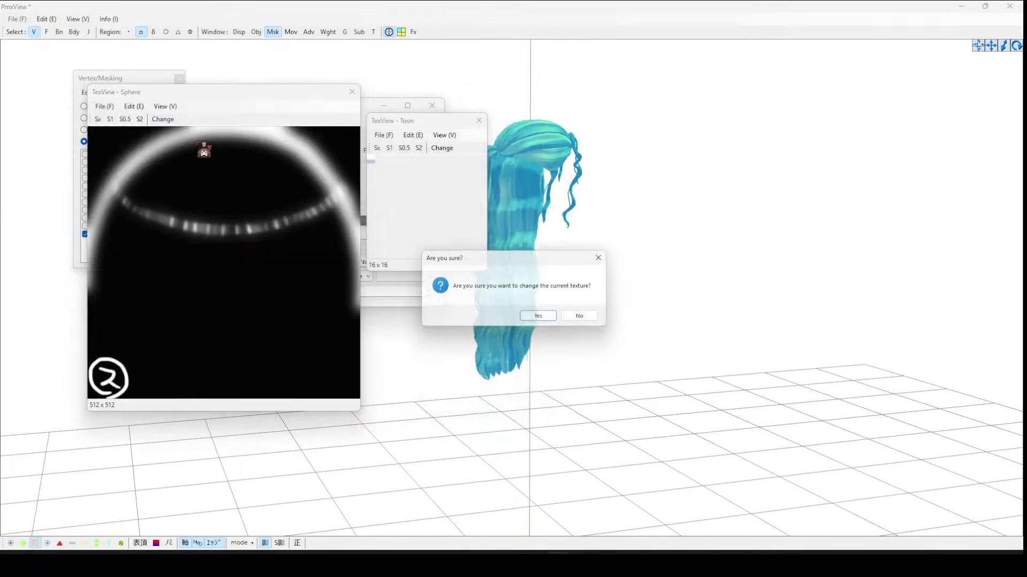
left_click(543, 320)
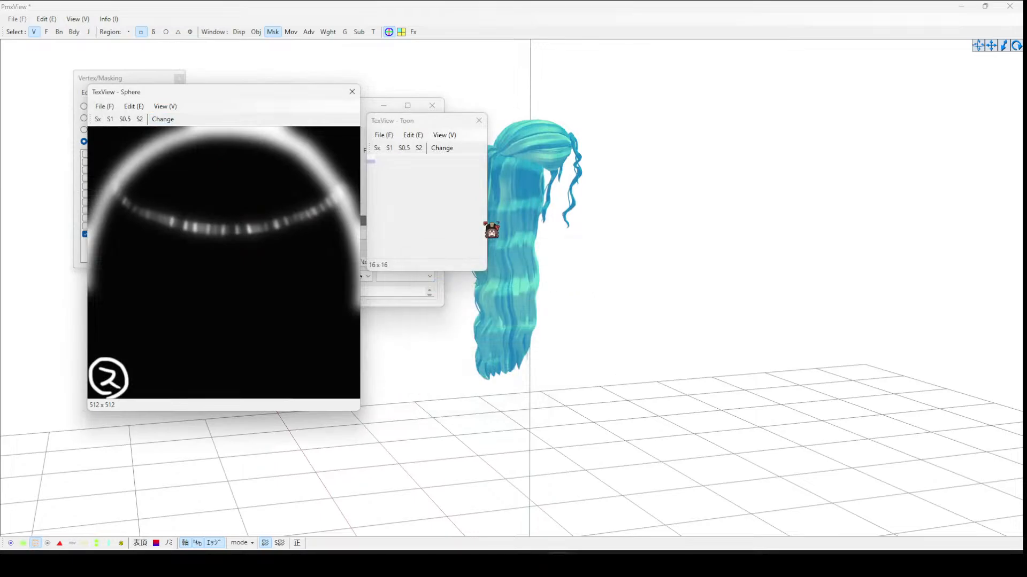
left_click(352, 92)
left_click(478, 120)
- Show all materials in the masking panel to view the full model with the hair
right_click_drag(675, 172, 601, 179)
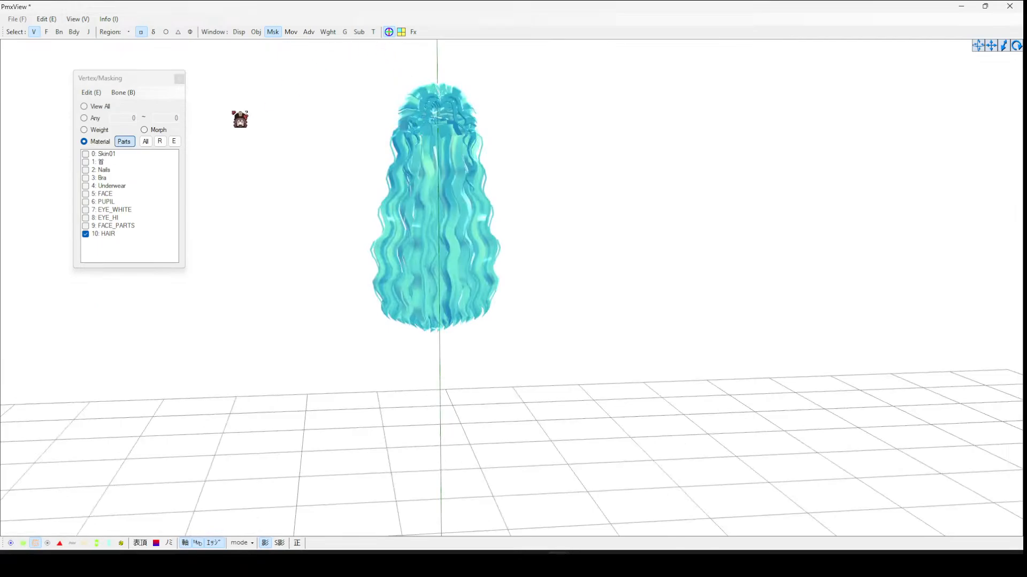
left_click(145, 142)
mouse_move(287, 170)
right_mouse_down()
mouse_move(300, 169)
mouse_move(260, 170)
mouse_move(311, 169)
mouse_move(301, 169)
right_mouse_up()
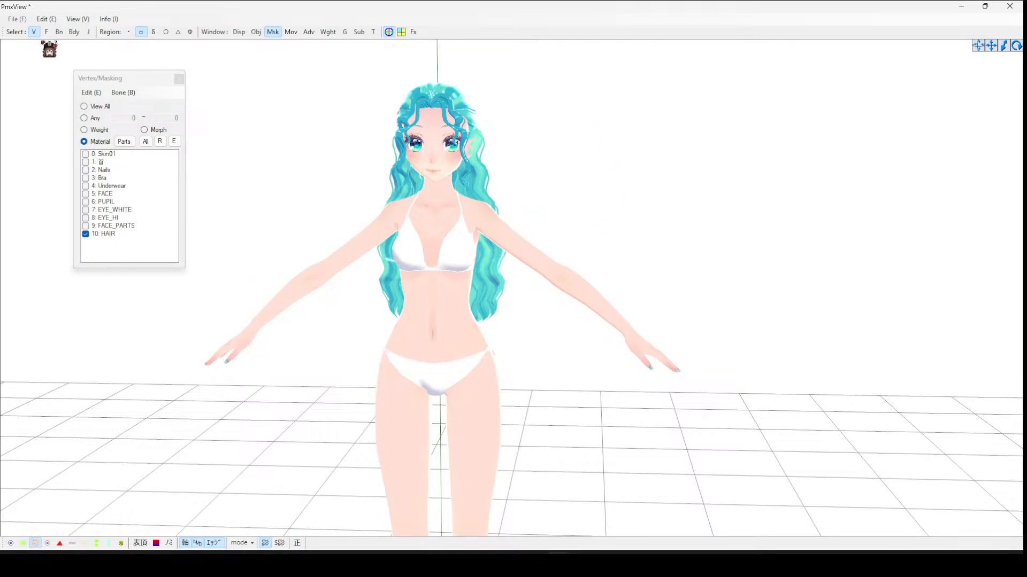
- Switch to rigid body display and inspect the bodies around the hair from several angles
left_click(73, 31)
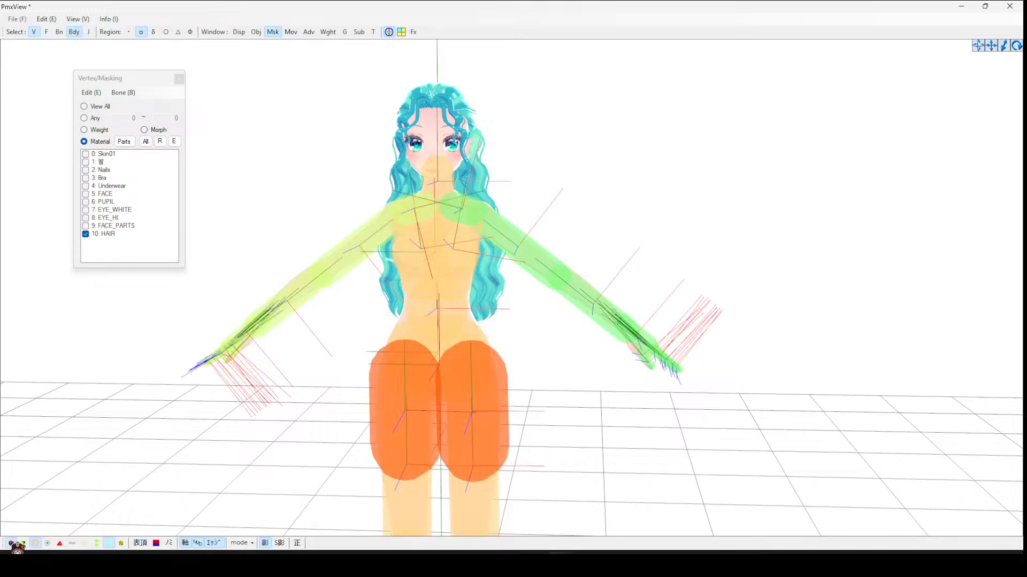
left_click(129, 233)
right_click_drag(469, 171, 445, 170)
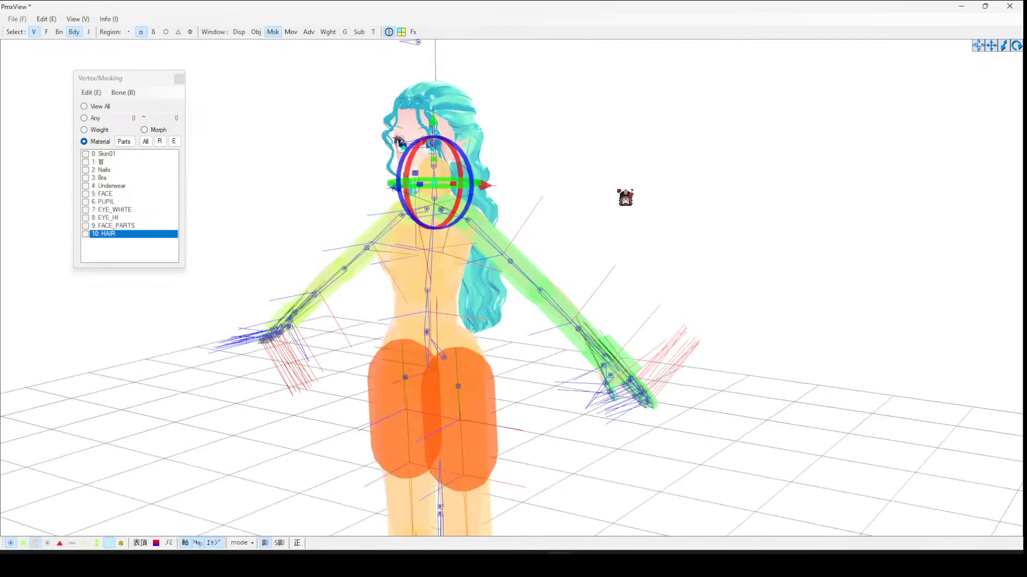
right_click_drag(543, 180, 528, 207)
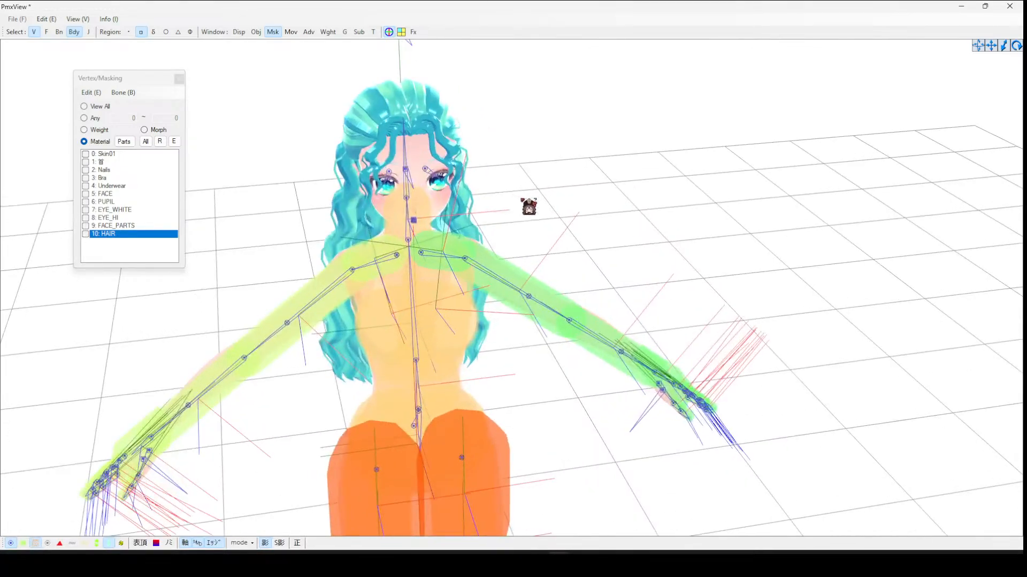
right_click_drag(255, 308, 268, 302)
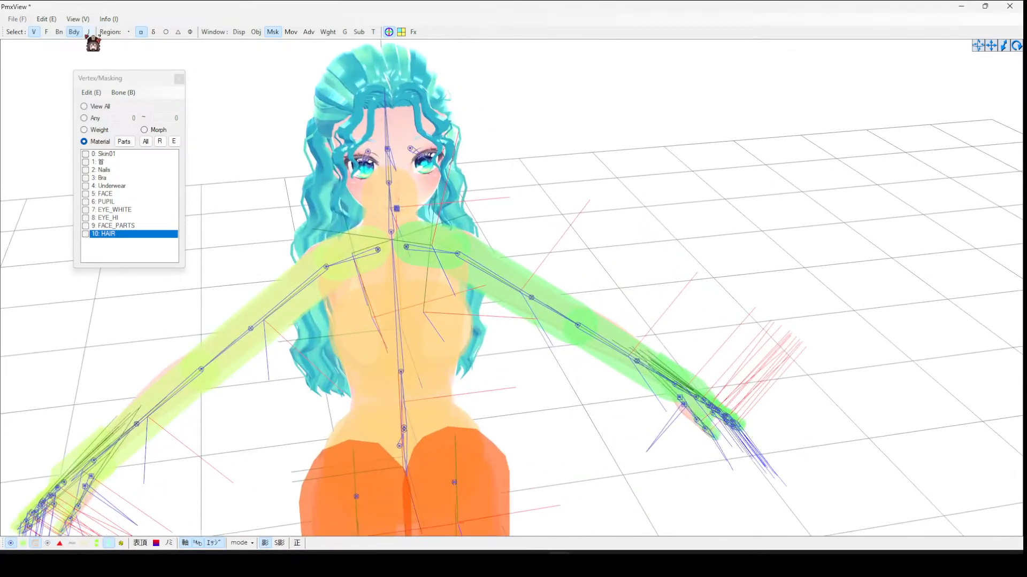
- Create a rigid body on the head bone
left_click(59, 32)
left_click(397, 193)
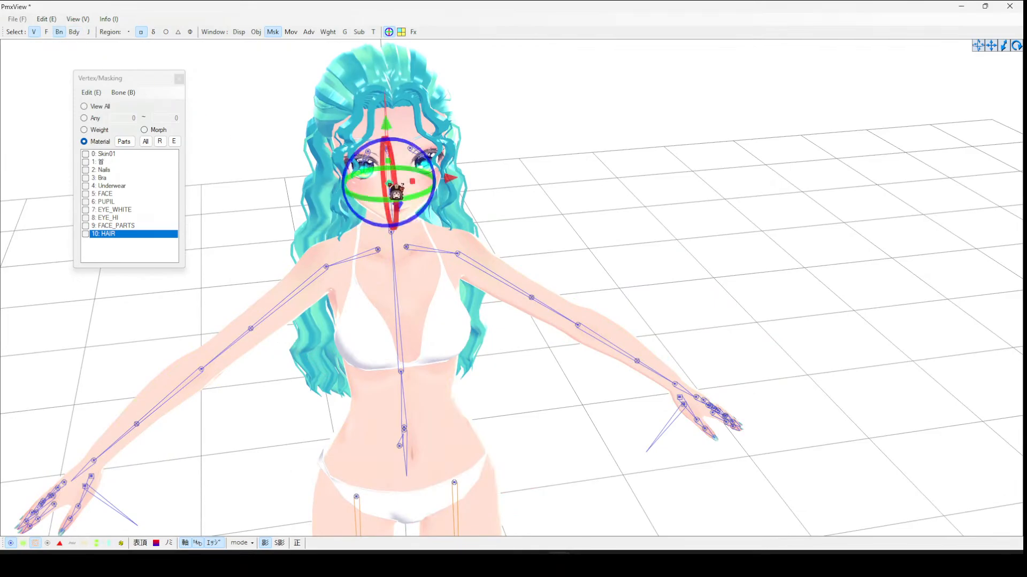
left_click(47, 19)
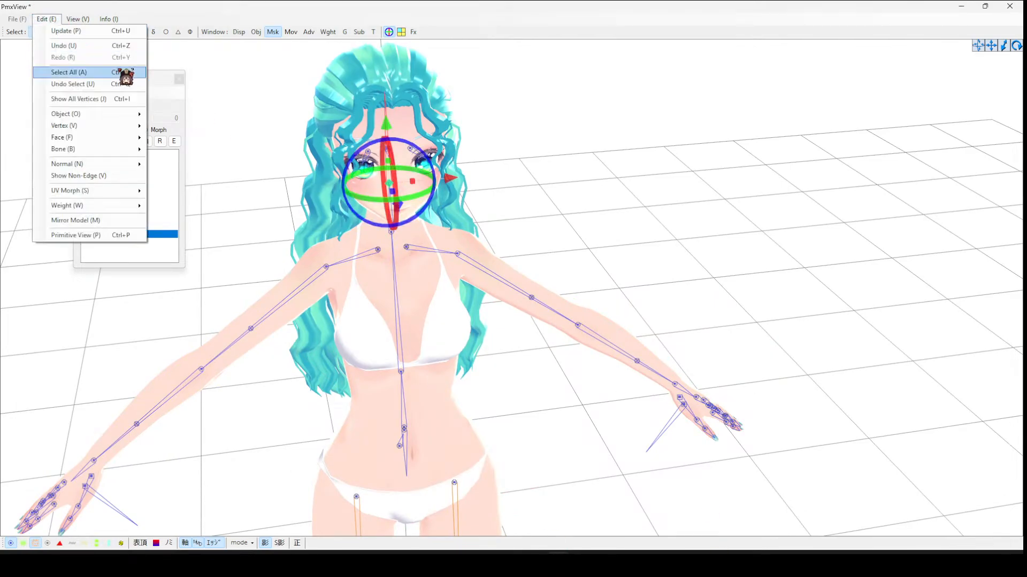
mouse_move(107, 149)
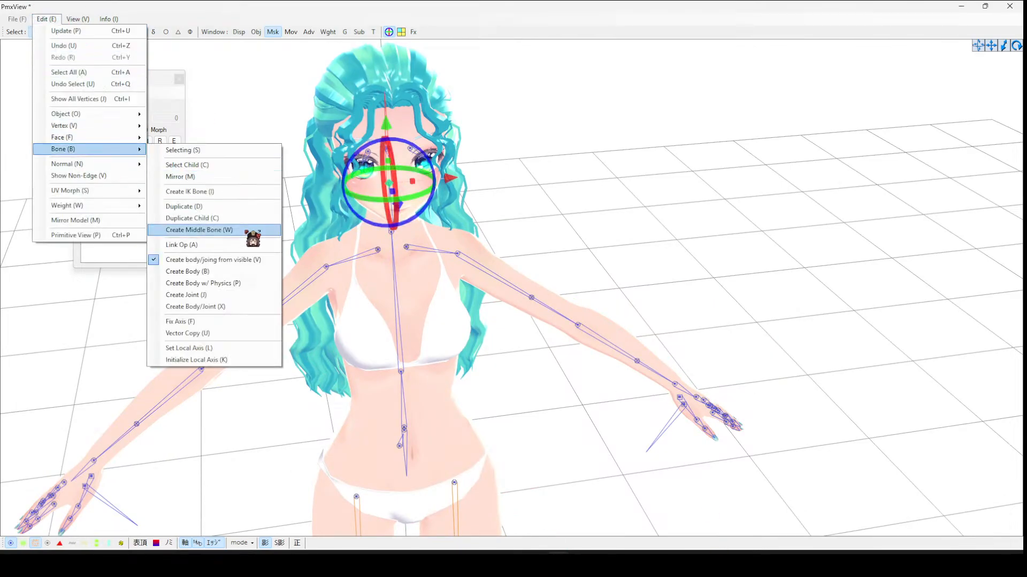
left_click(208, 273)
left_click(554, 320)
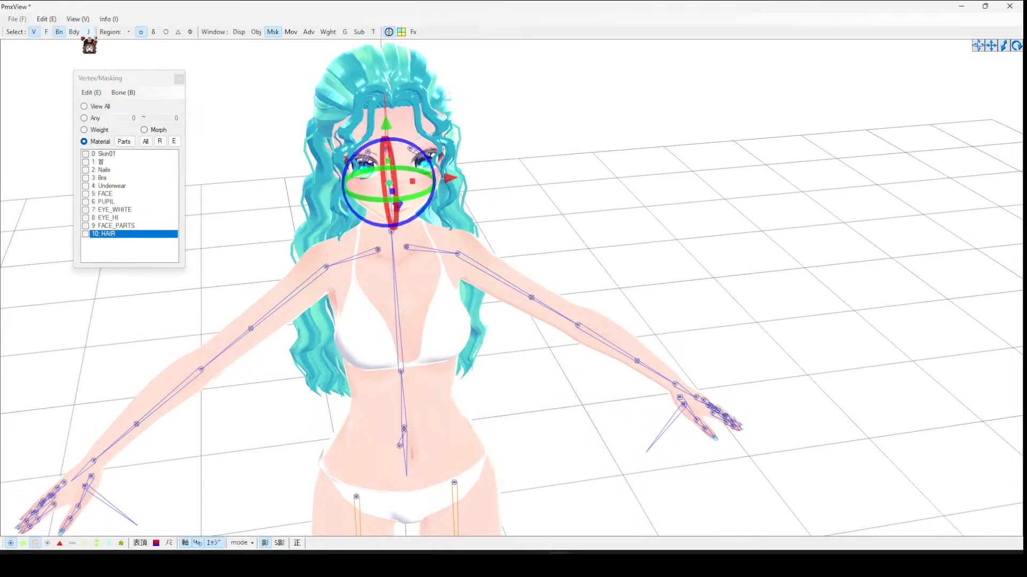
- Set the head rigid body's height to 0 and its radius to 0.7
left_click(481, 497)
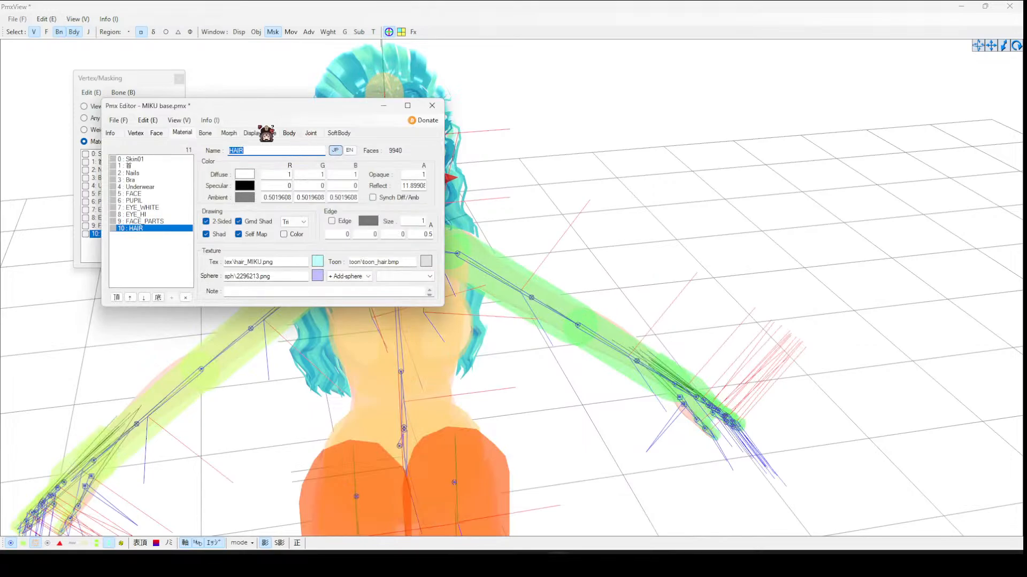
left_click(289, 134)
left_click_drag(189, 172, 196, 309)
left_click(160, 283)
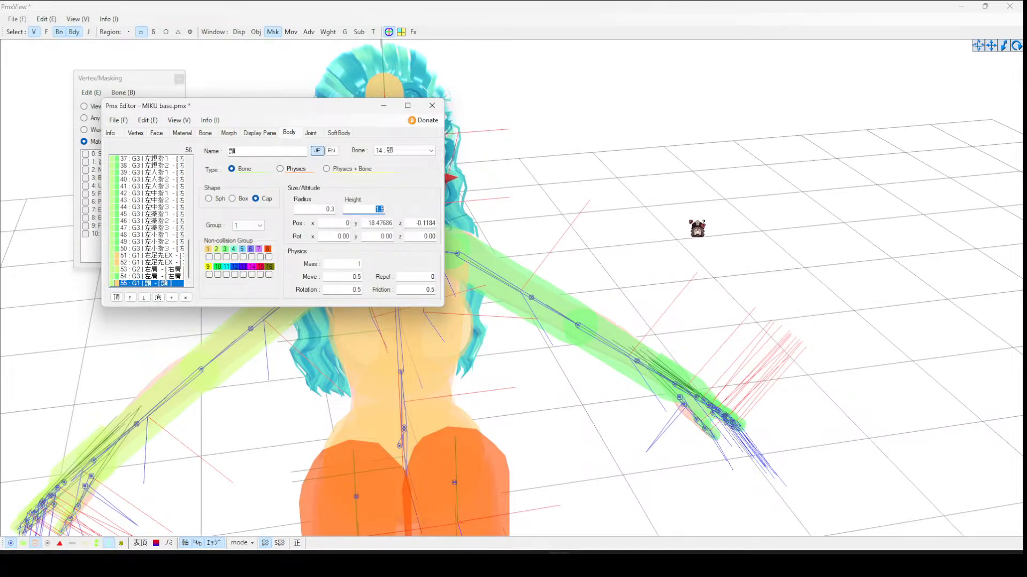
type("0")
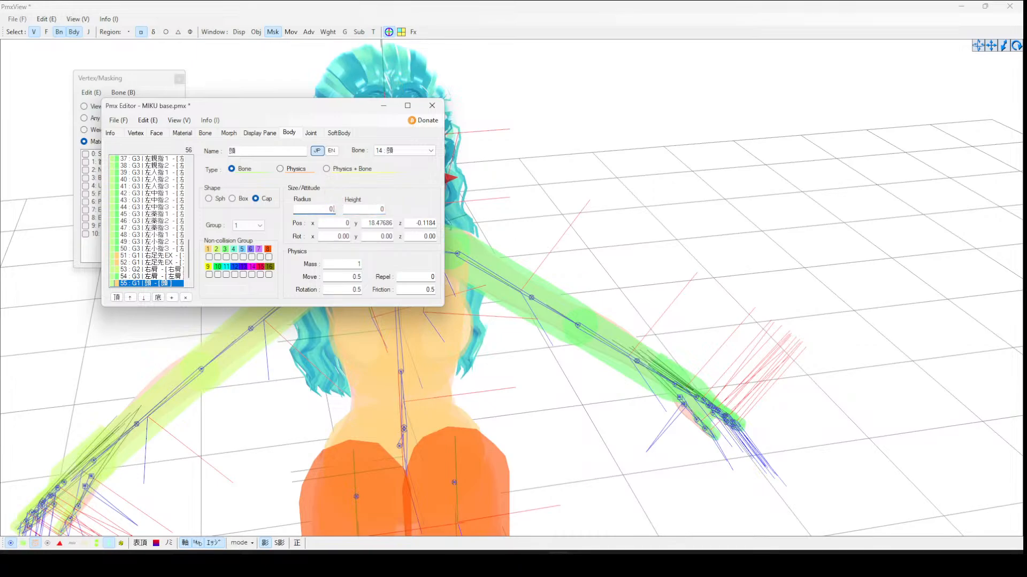
type("0.8")
left_click_drag(359, 106, 692, 197)
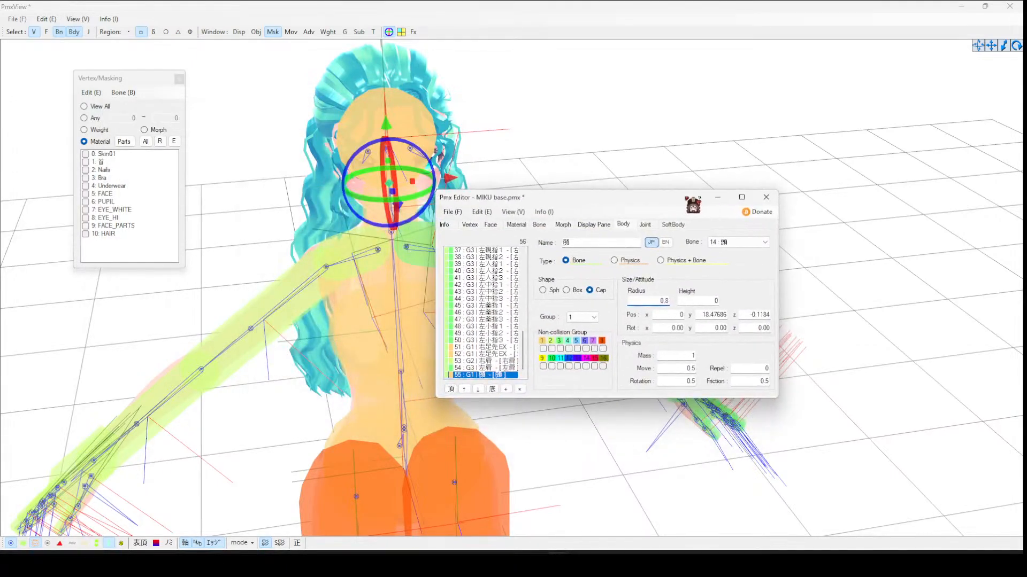
key("BackSpace")
type("7")
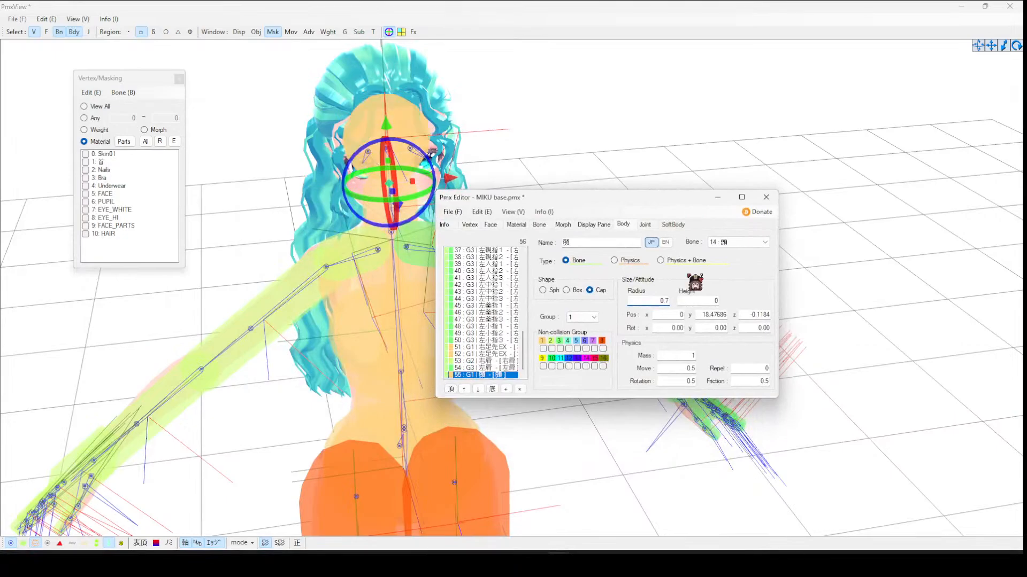
- Delete the bones, rigid bodies and joints of the whole body below the head
right_click_drag(517, 135, 489, 129)
left_click(517, 131)
scroll(578, 249, "down", 3)
right_click_drag(579, 247, 538, 234)
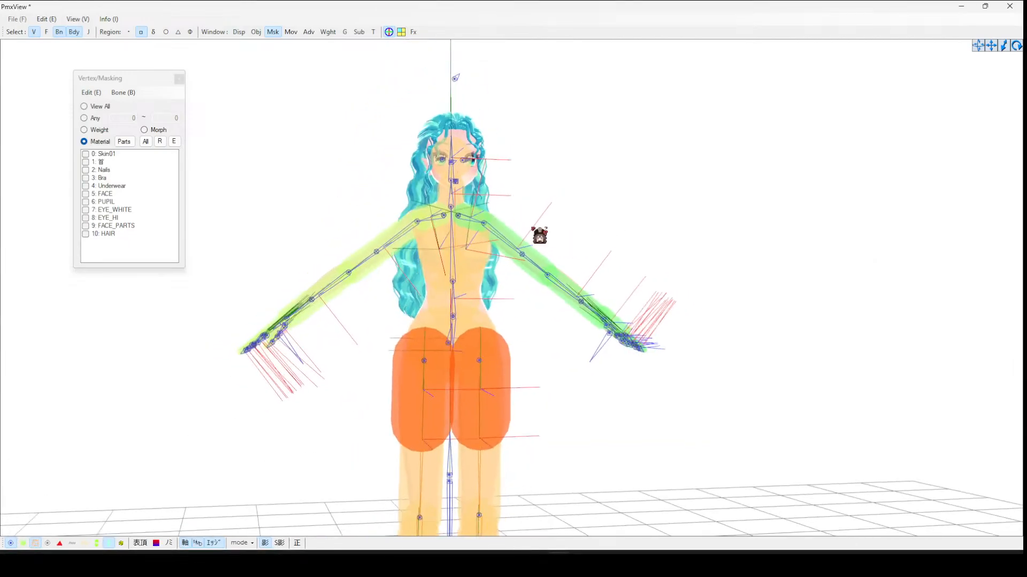
scroll(424, 160, "down", 2)
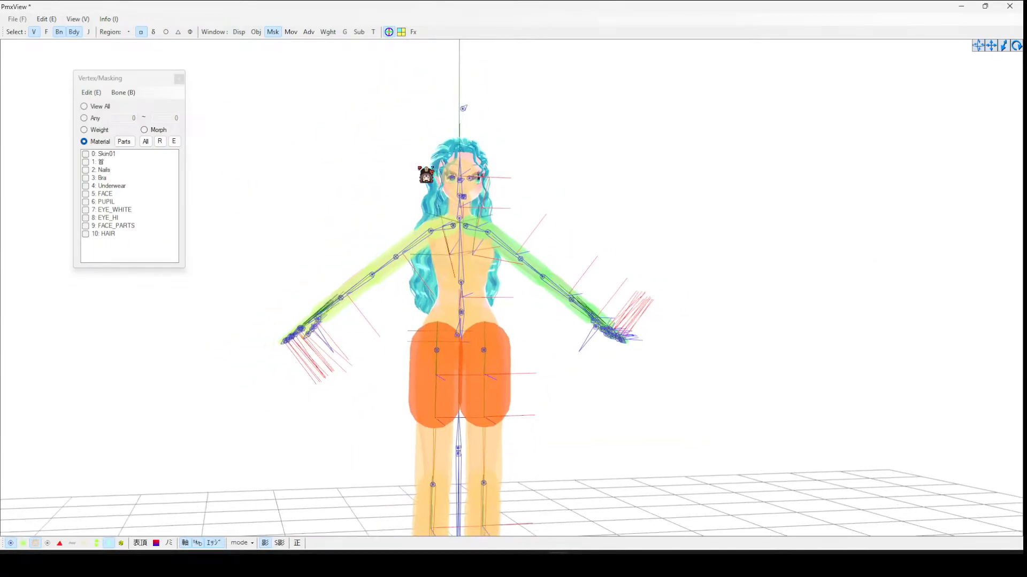
scroll(426, 170, "down", 2)
scroll(426, 174, "down", 2)
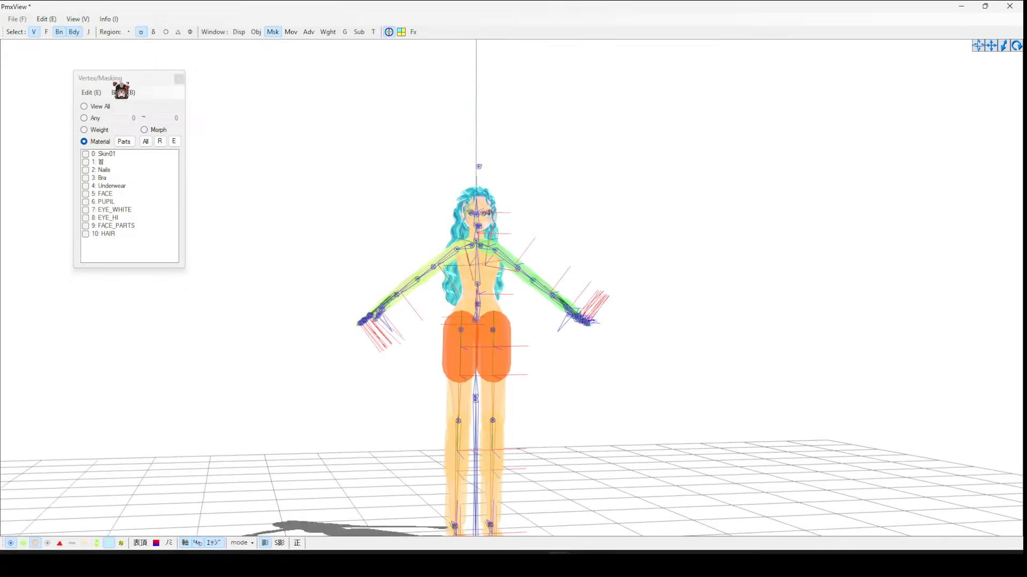
scroll(481, 283, "down", 2)
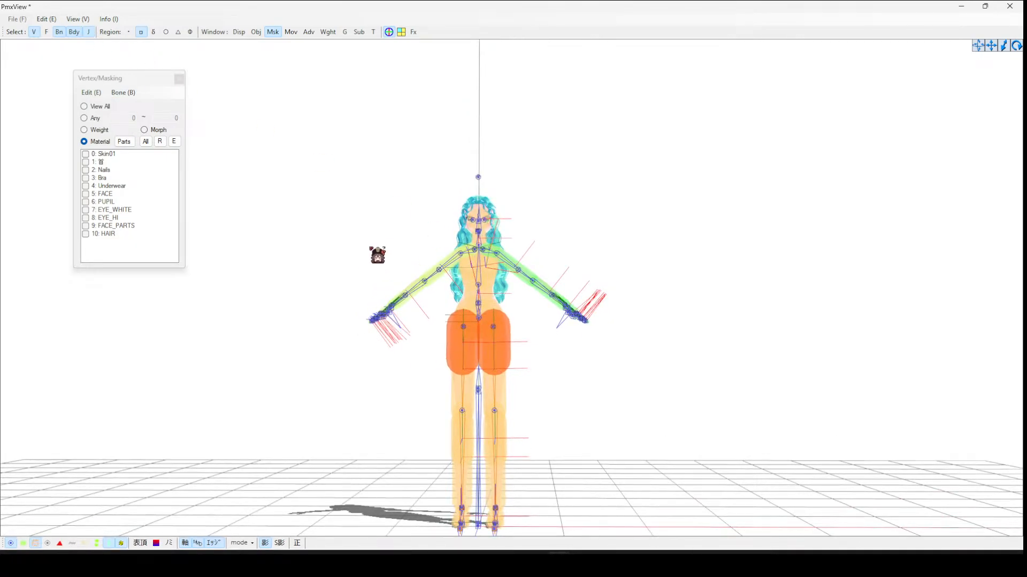
left_click_drag(375, 255, 770, 530)
left_click_drag(399, 242, 544, 279, "shift")
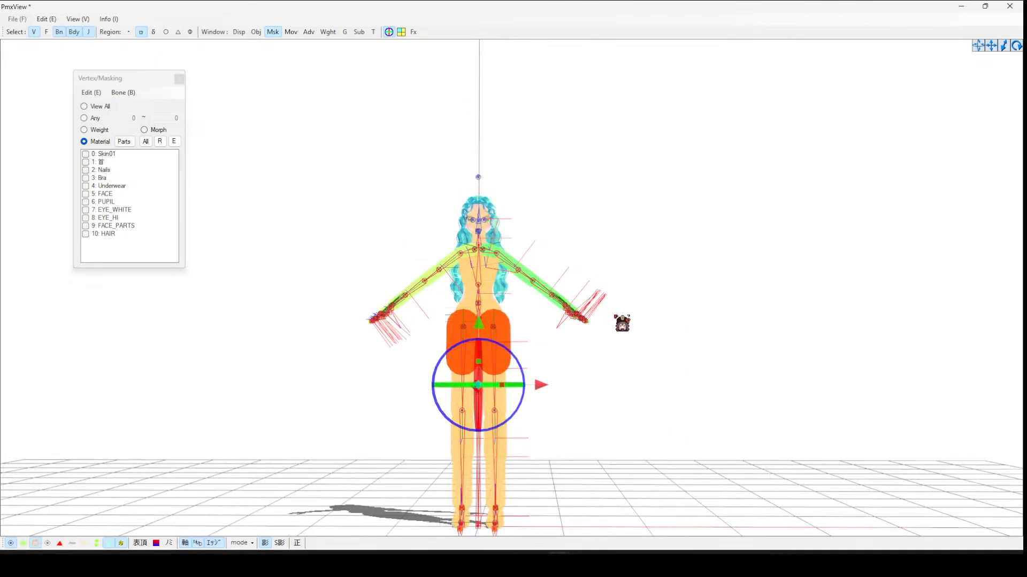
key("Delete")
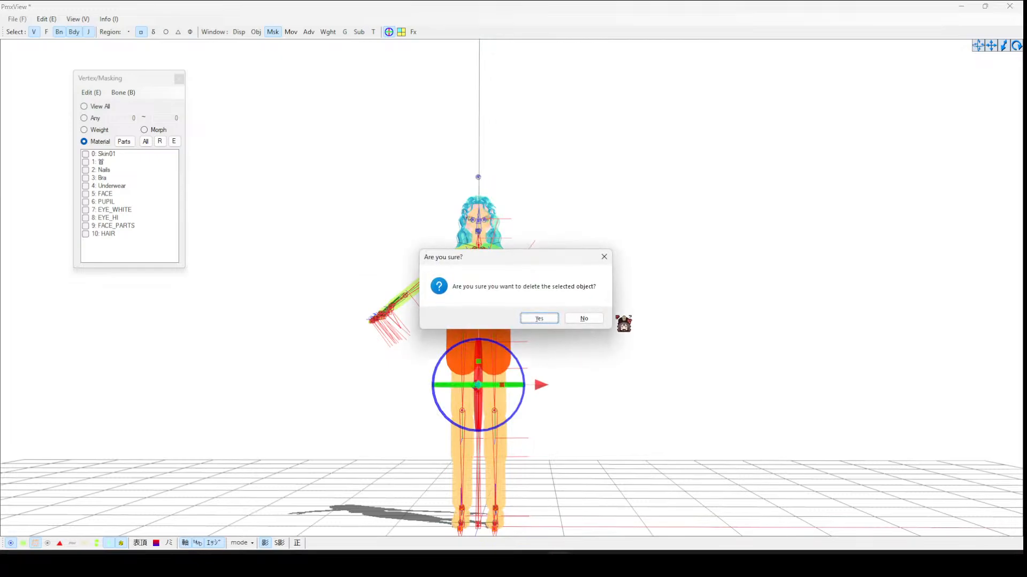
left_click(540, 319)
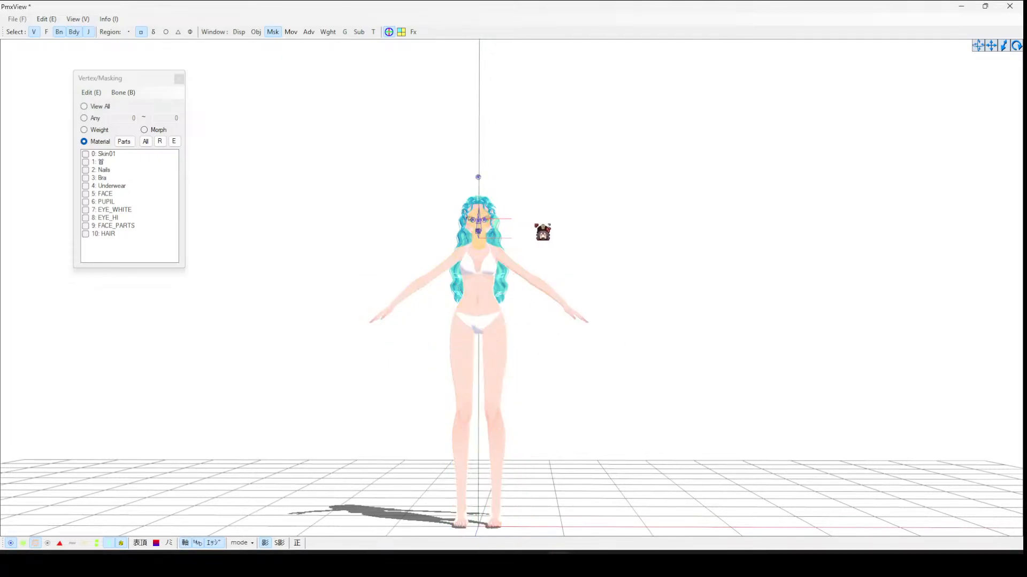
- Delete a leftover bone at the head from a side view
right_click_drag(545, 231, 352, 143)
scroll(435, 180, "up", 2)
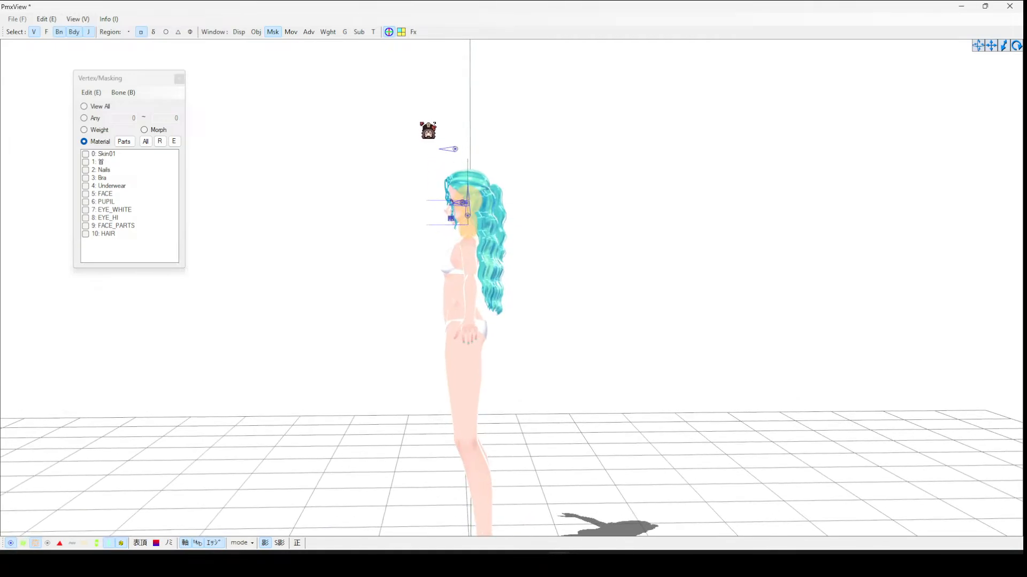
left_click_drag(427, 130, 504, 167)
scroll(586, 291, "up", 1)
scroll(577, 283, "up", 1)
left_click_drag(412, 167, 449, 227, "shift")
left_click(457, 183, "shift")
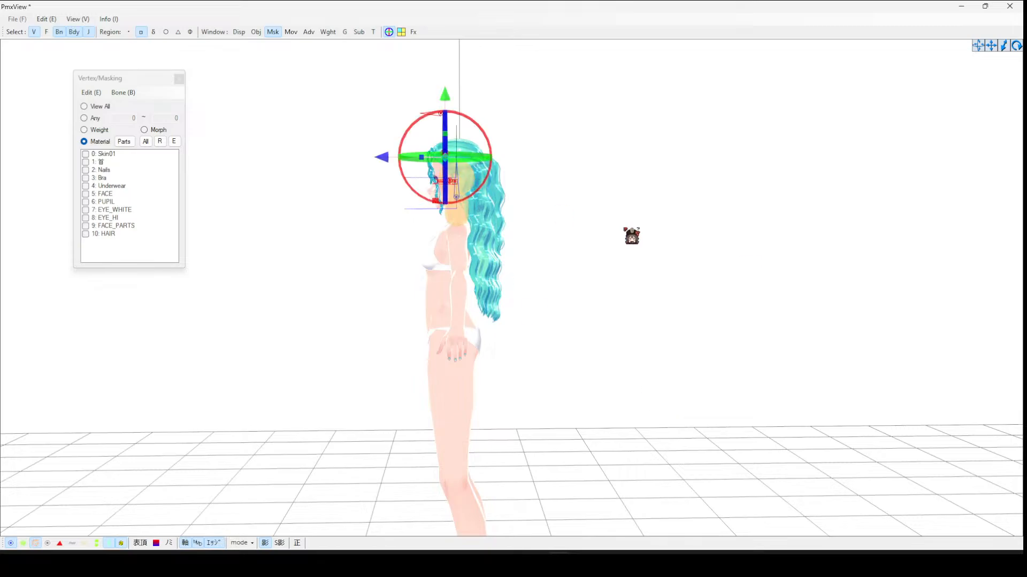
key("Delete")
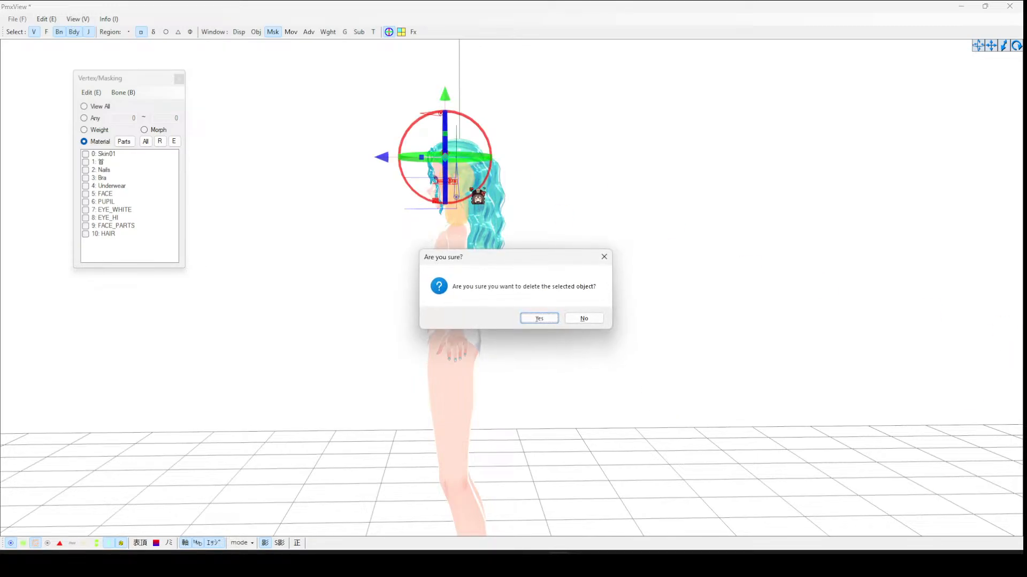
left_click(539, 319)
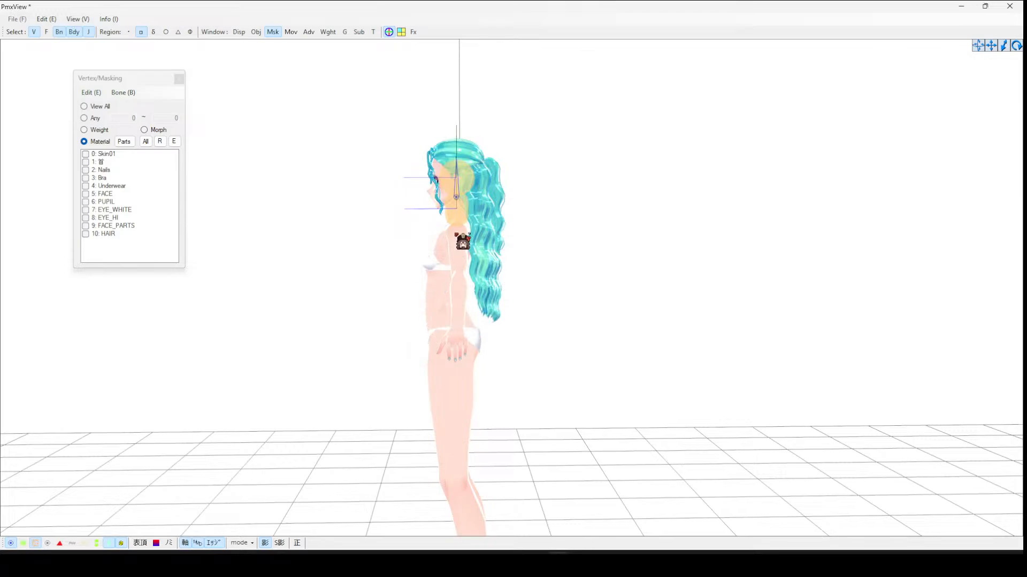
- Delete the leftover bone at the neck
left_click_drag(453, 202, 470, 217)
key("Delete")
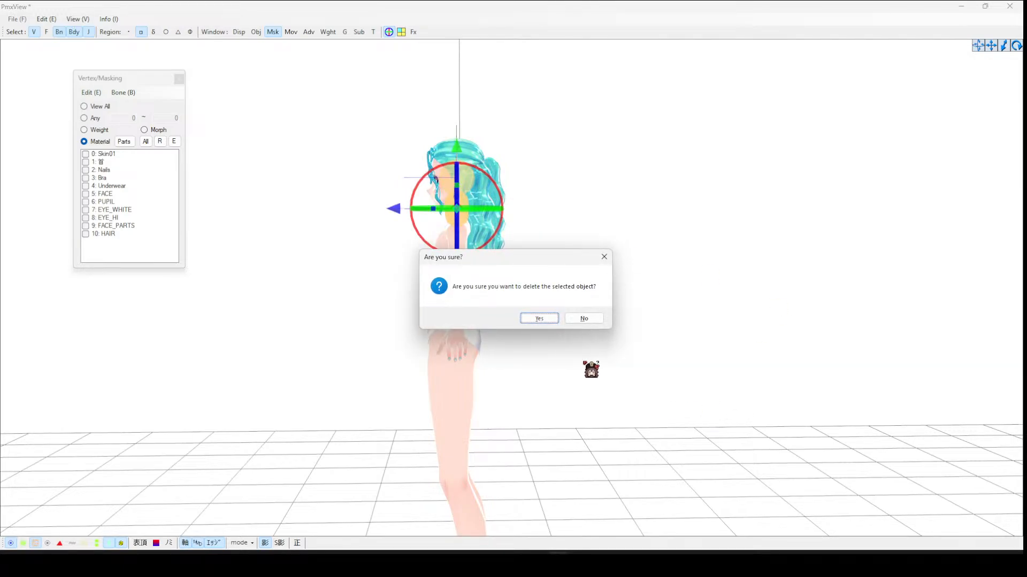
left_click(540, 319)
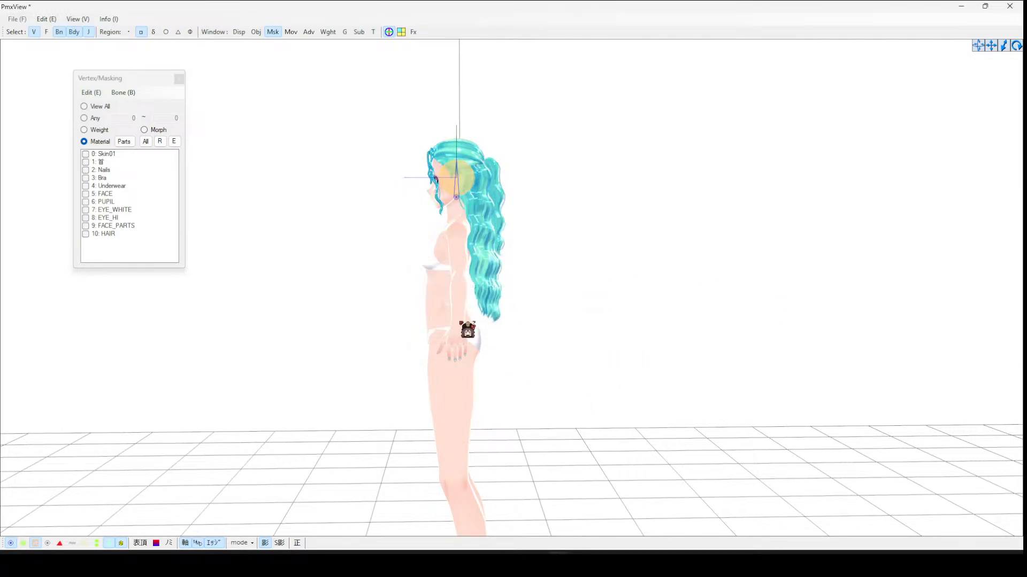
- Show only the HAIR material in the masking panel, hiding all other materials
right_click_drag(467, 330, 236, 231)
left_click(140, 194)
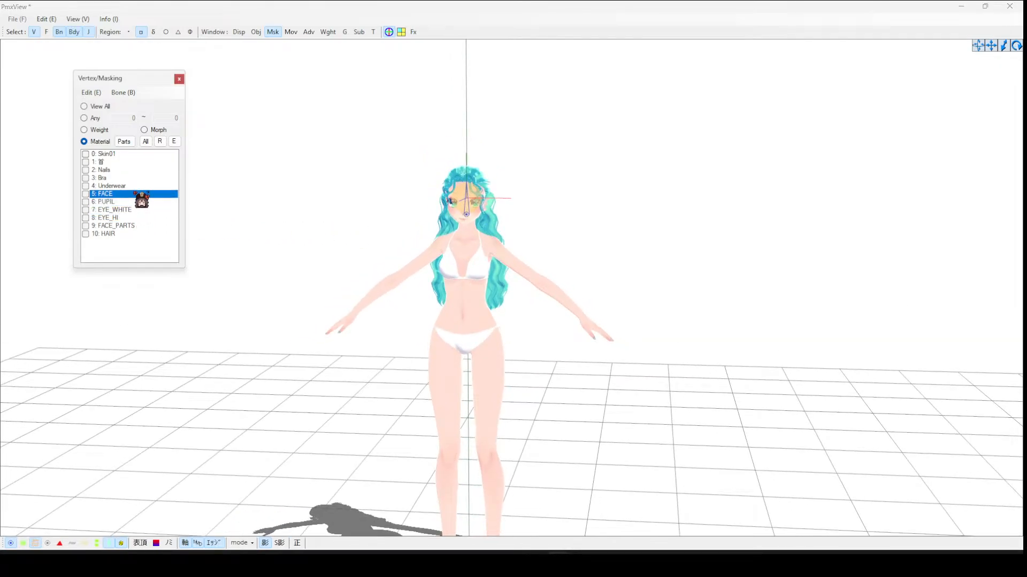
double_click(119, 155)
double_click(112, 164)
left_click(111, 164)
double_click(109, 178)
double_click(112, 169)
double_click(111, 163)
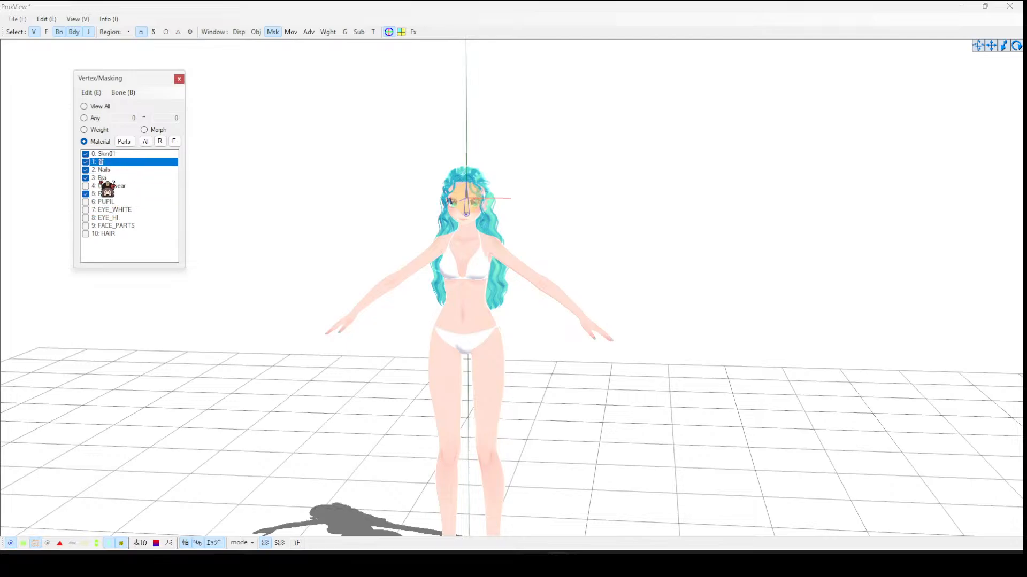
double_click(107, 185)
double_click(110, 201)
double_click(115, 218)
left_click(122, 210)
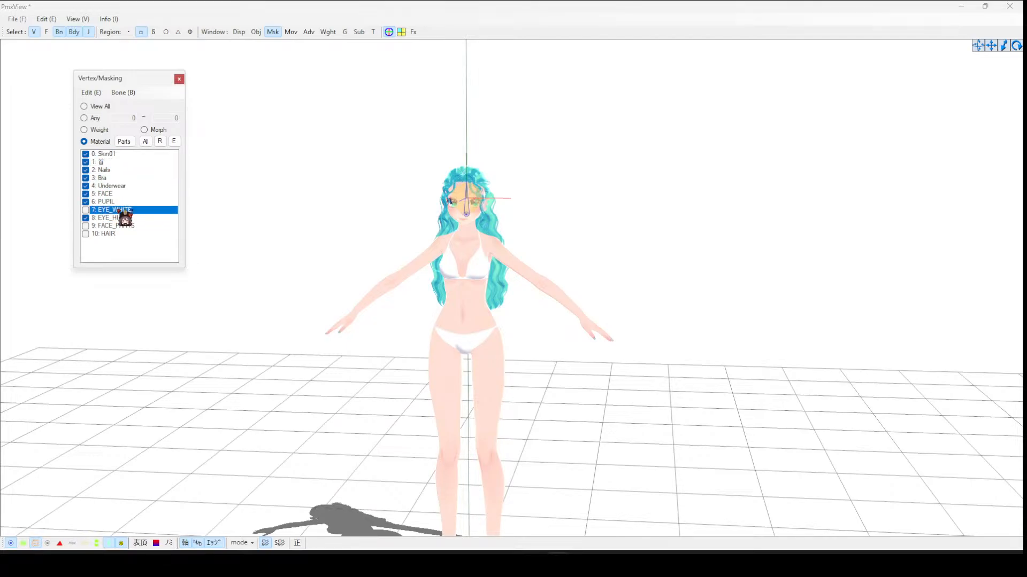
double_click(122, 210)
left_click(122, 226)
right_click(121, 225)
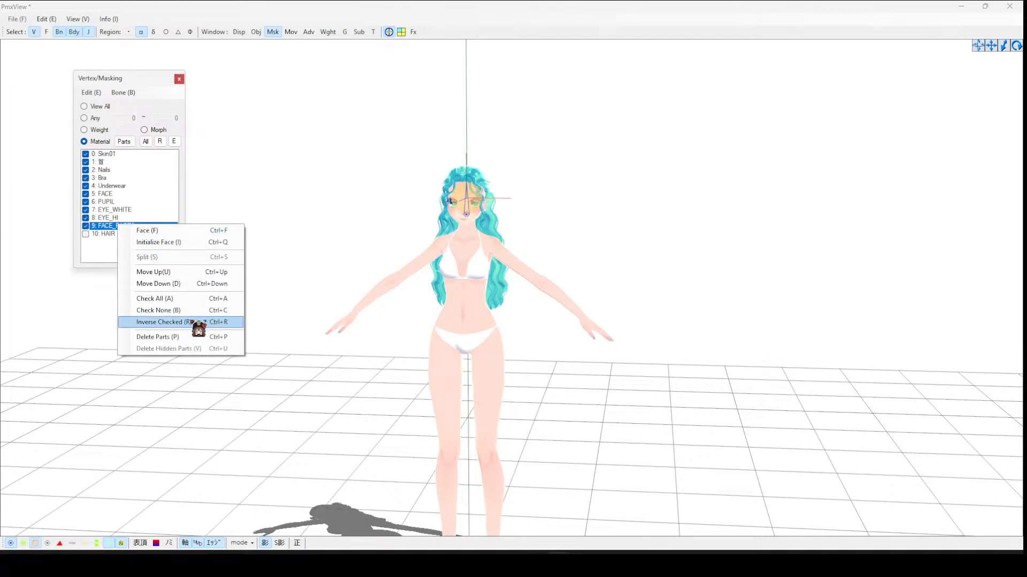
left_click(194, 321)
right_click(91, 163)
left_click(128, 144)
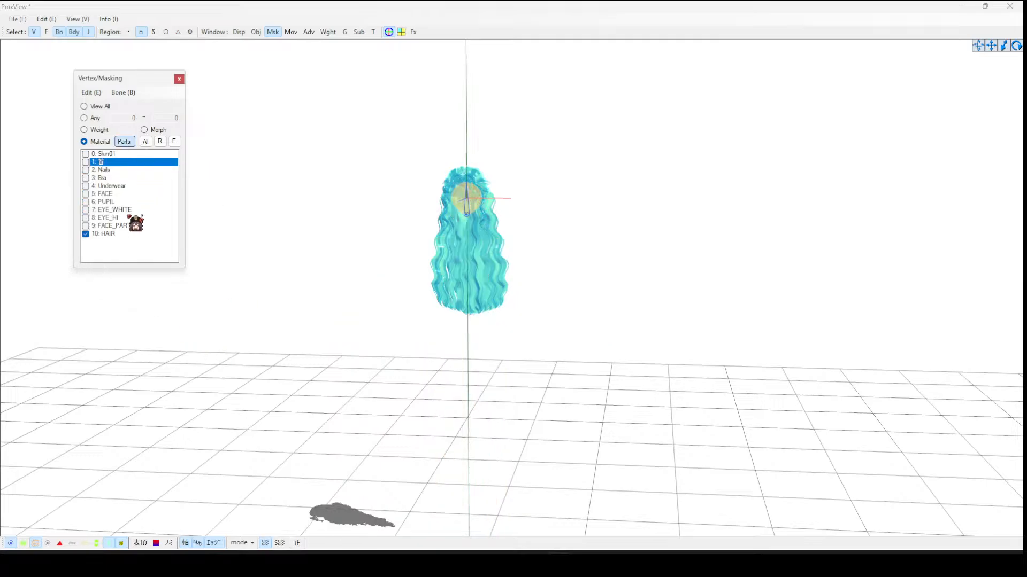
- Delete all hidden material parts, leaving only the HAIR material in the model
right_click(126, 215)
left_click(220, 342)
left_click(551, 319)
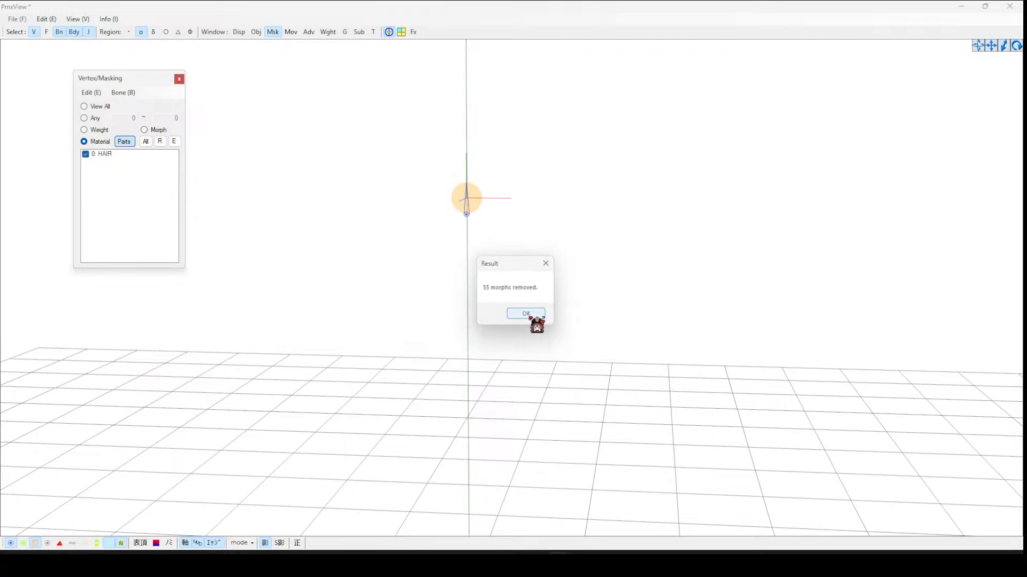
left_click(532, 315)
left_click(130, 142)
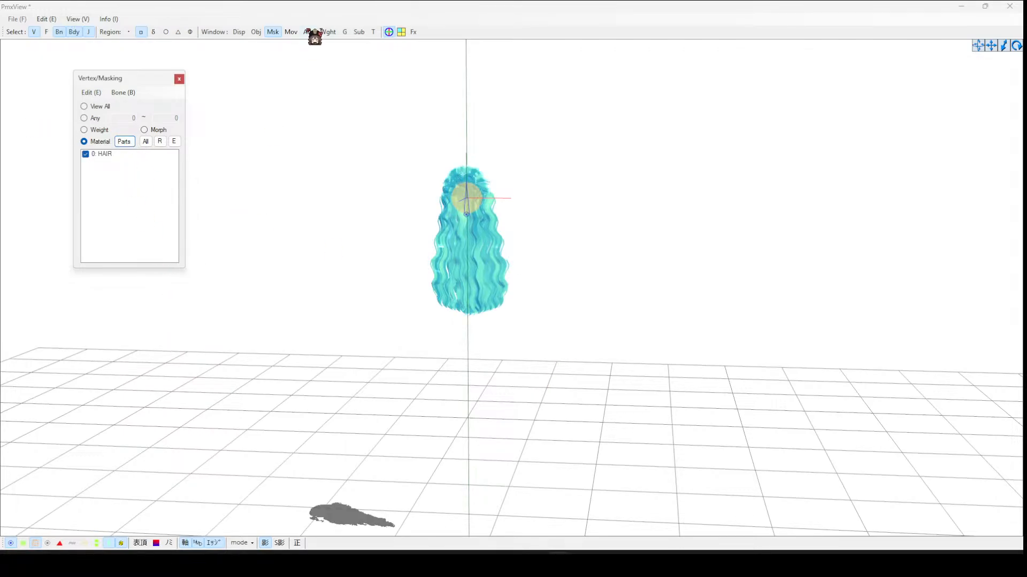
- Close the UV Editor window
scroll(586, 215, "up", 5)
right_click_drag(565, 209, 575, 236)
mouse_move(545, 566)
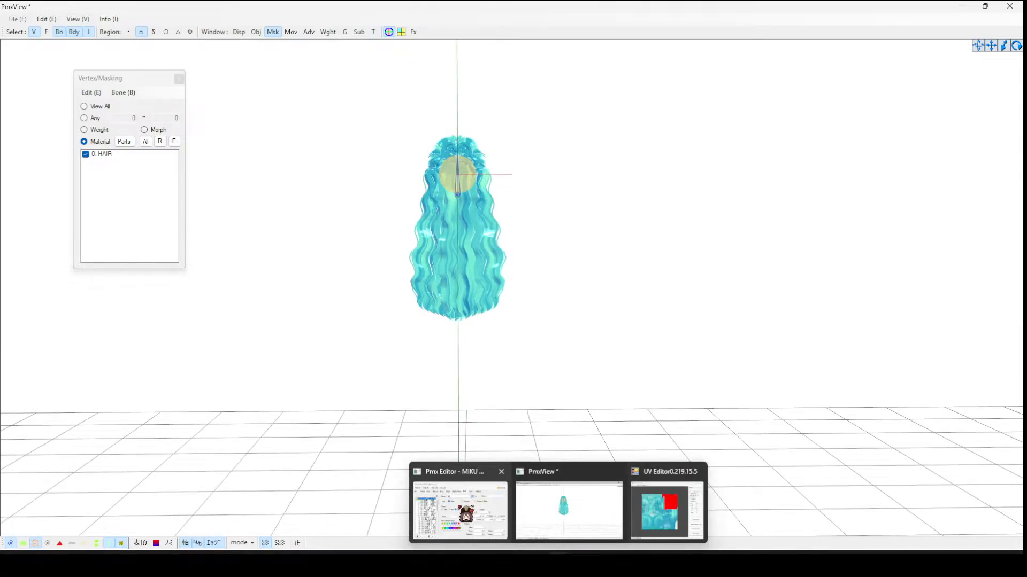
left_click(464, 505)
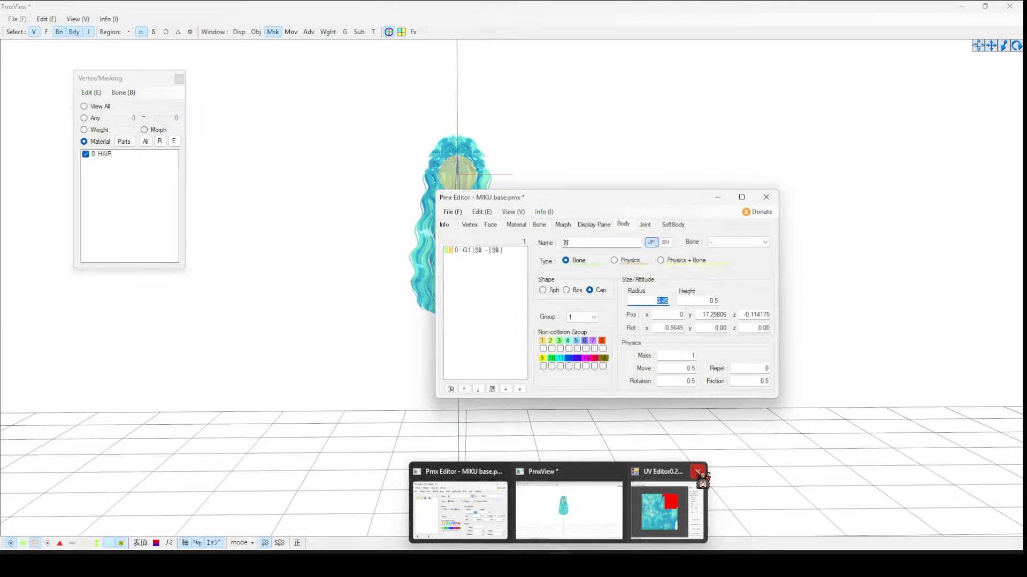
left_click(698, 471)
- Open the bone list in PMX Editor to review the remaining bones
left_click_drag(519, 198, 691, 77)
left_click(88, 31)
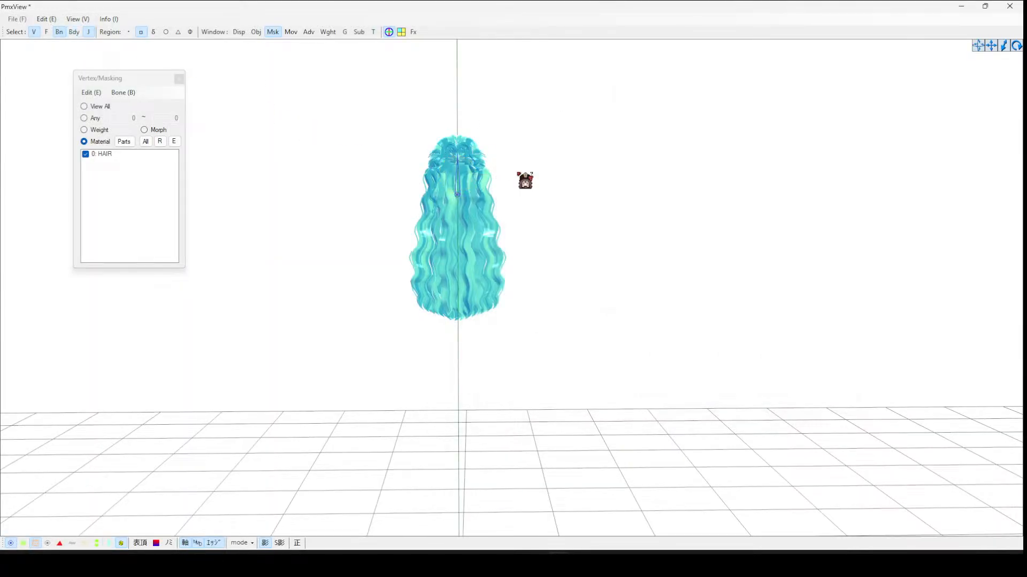
right_click_drag(525, 179, 662, 235)
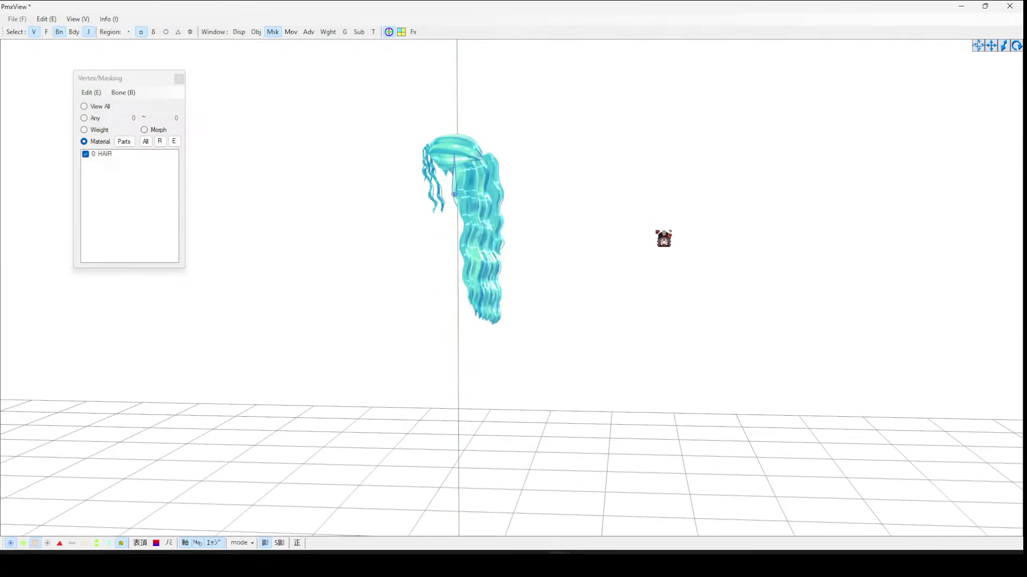
mouse_move(558, 565)
left_click(503, 508)
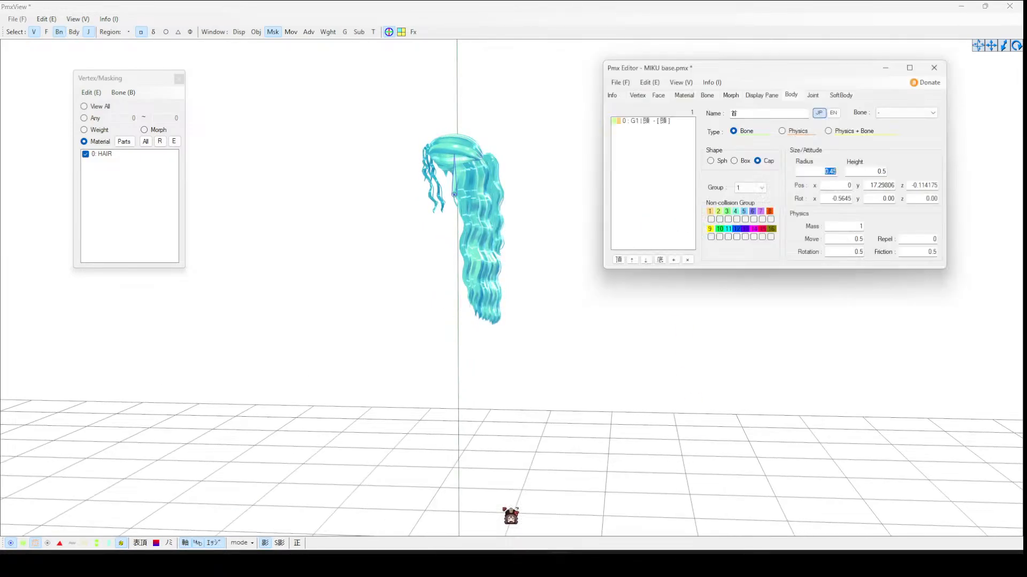
left_click(713, 96)
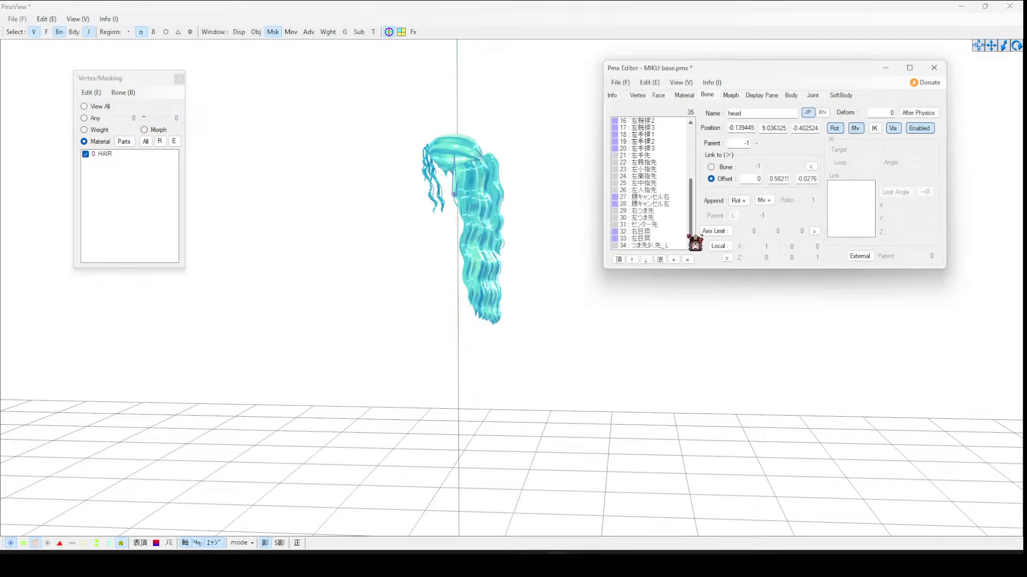
- Box-select the leftover body bones around the hair in the viewport and delete them
left_click(57, 547)
right_click_drag(351, 397, 234, 225)
double_click(128, 154)
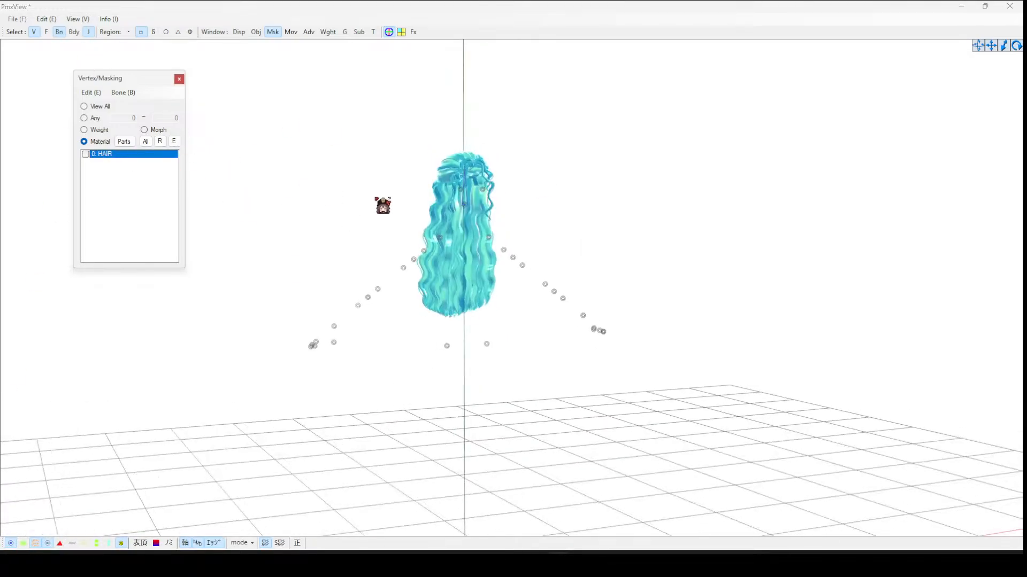
right_click_drag(383, 205, 471, 231)
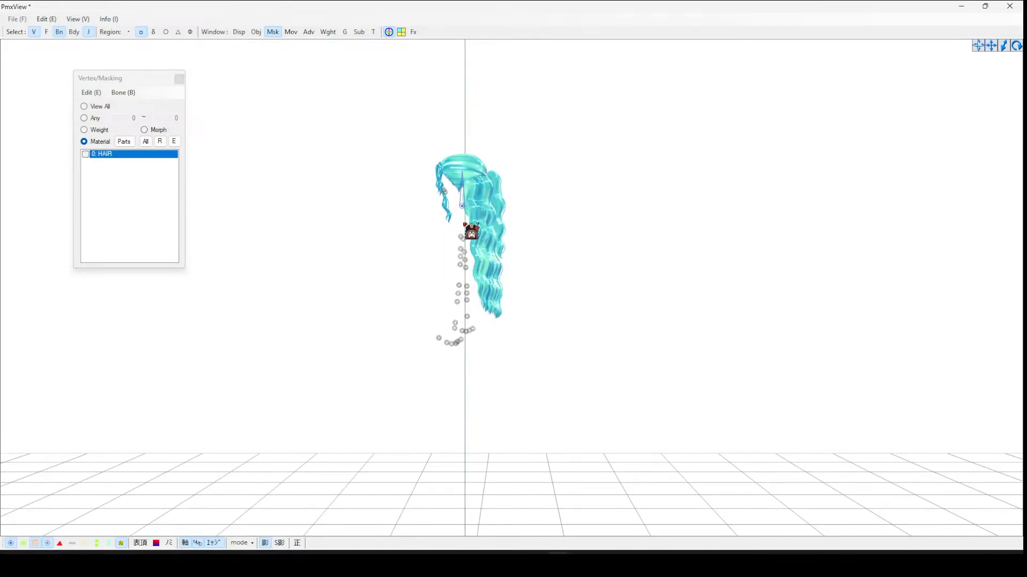
left_click_drag(393, 151, 470, 387)
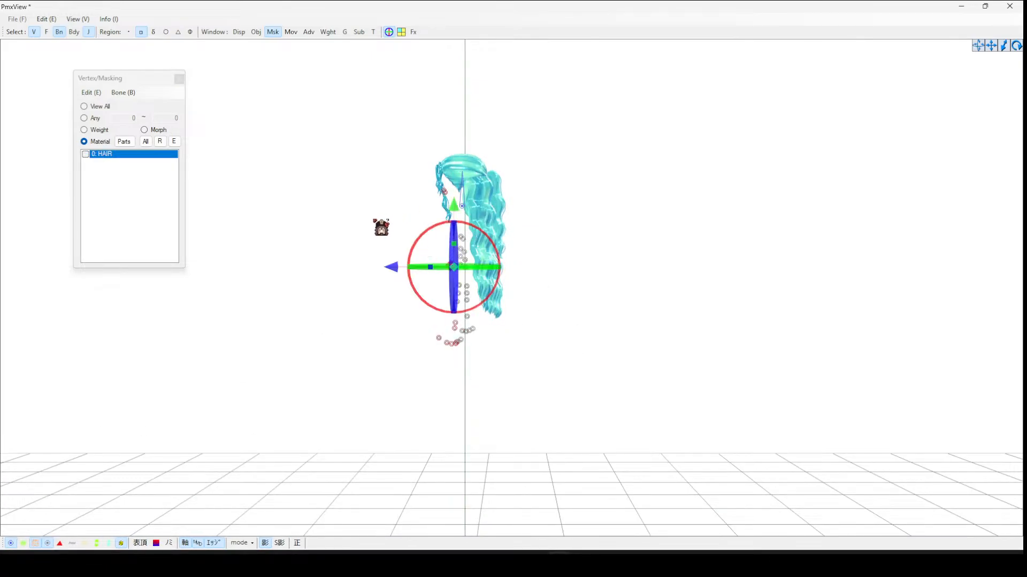
left_click_drag(380, 227, 589, 527)
key("Delete")
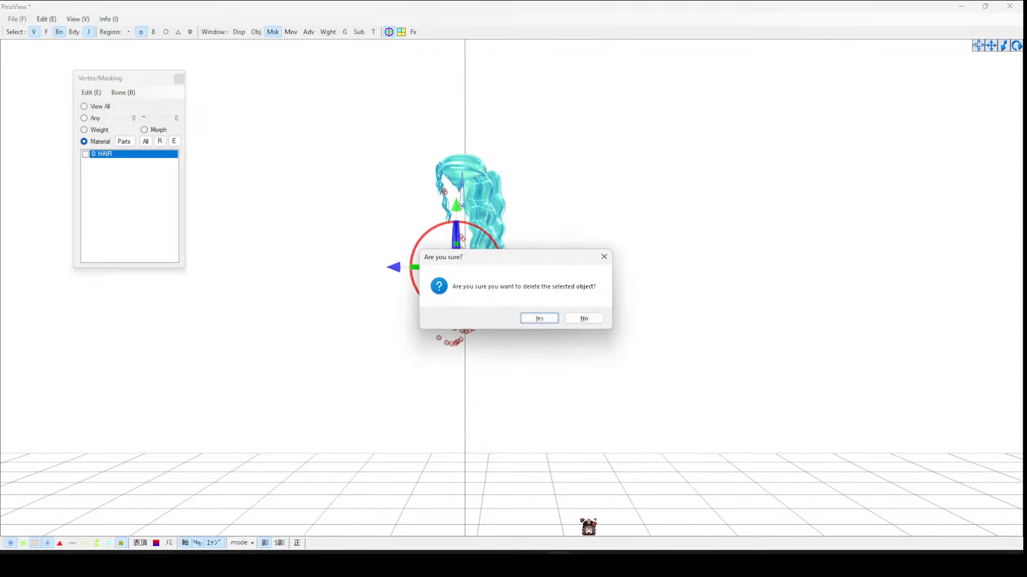
left_click(551, 320)
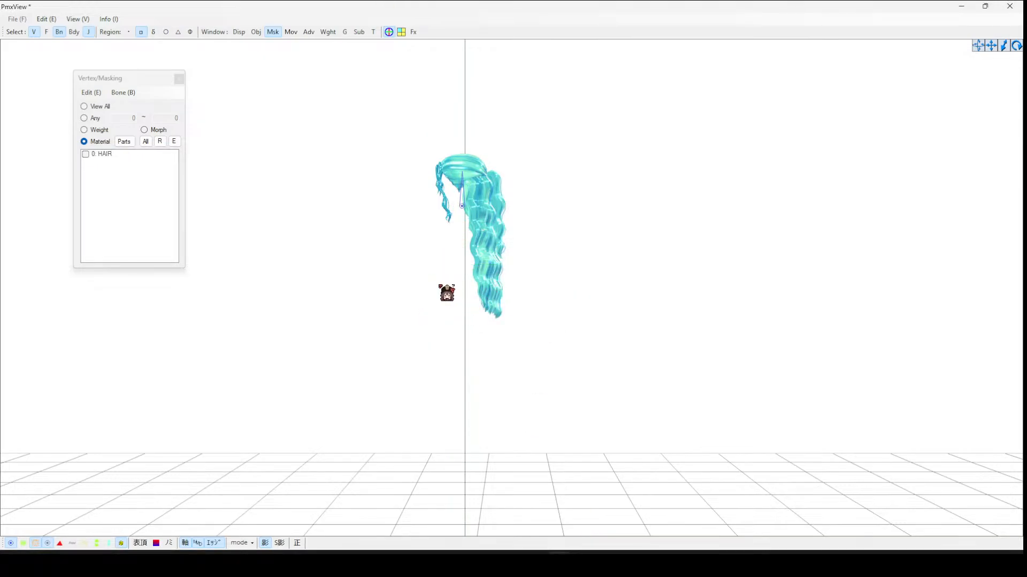
- Delete the remaining toe and center bones, leaving only the head bone in the bone list
right_click_drag(532, 286, 565, 286)
left_click(470, 498)
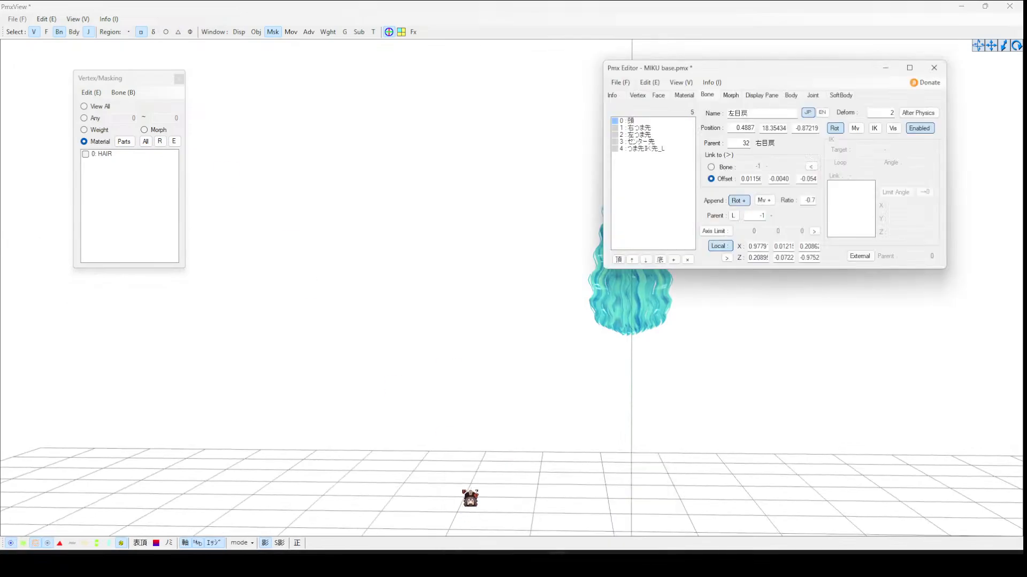
left_click(653, 149)
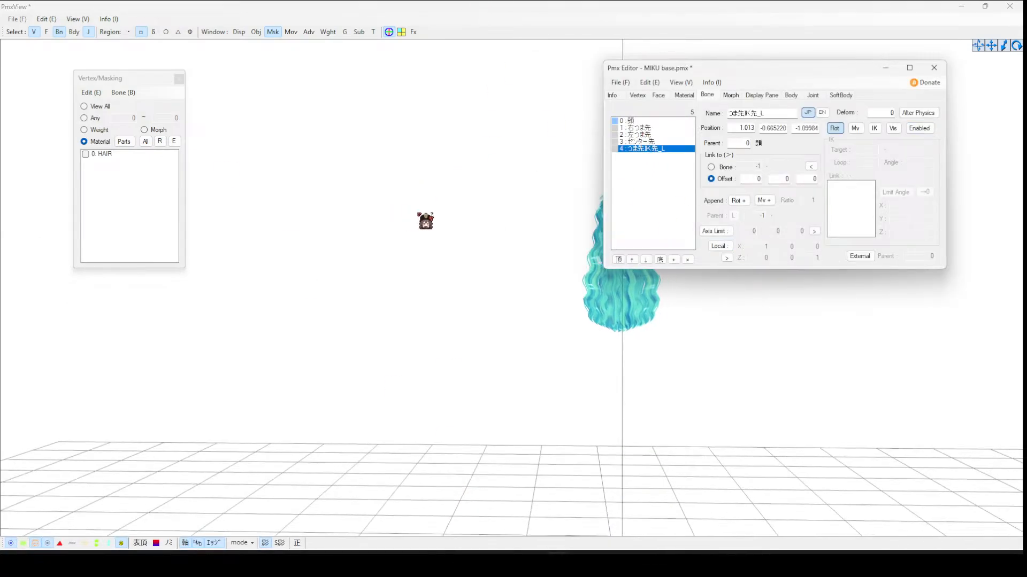
left_click(415, 362)
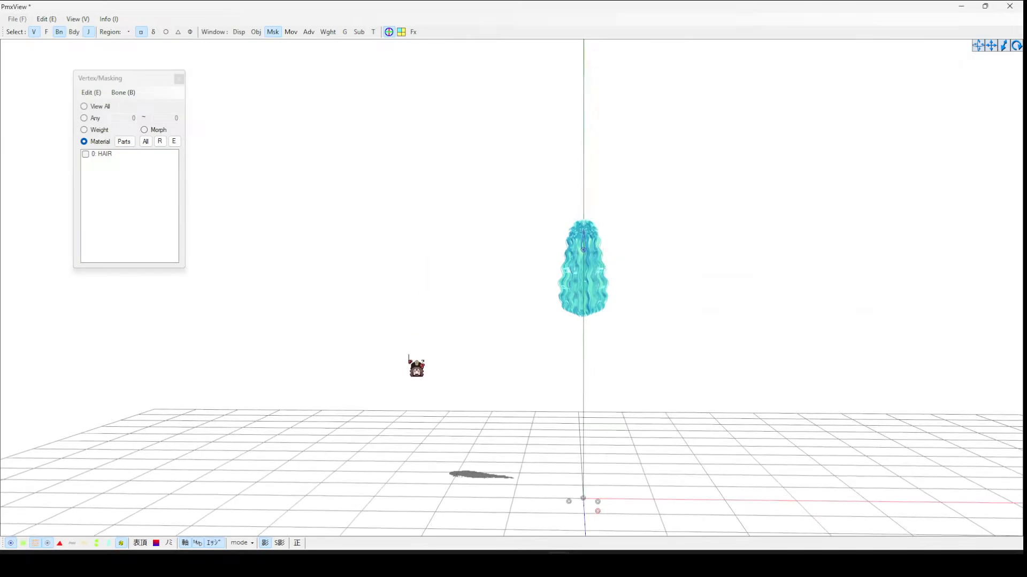
key("Delete")
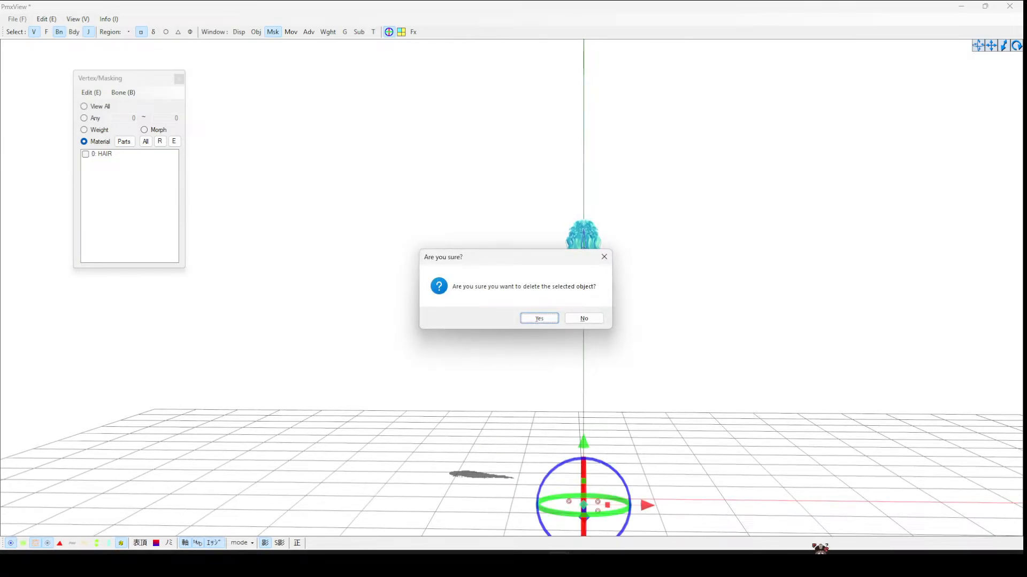
left_click(532, 318)
left_click(532, 541)
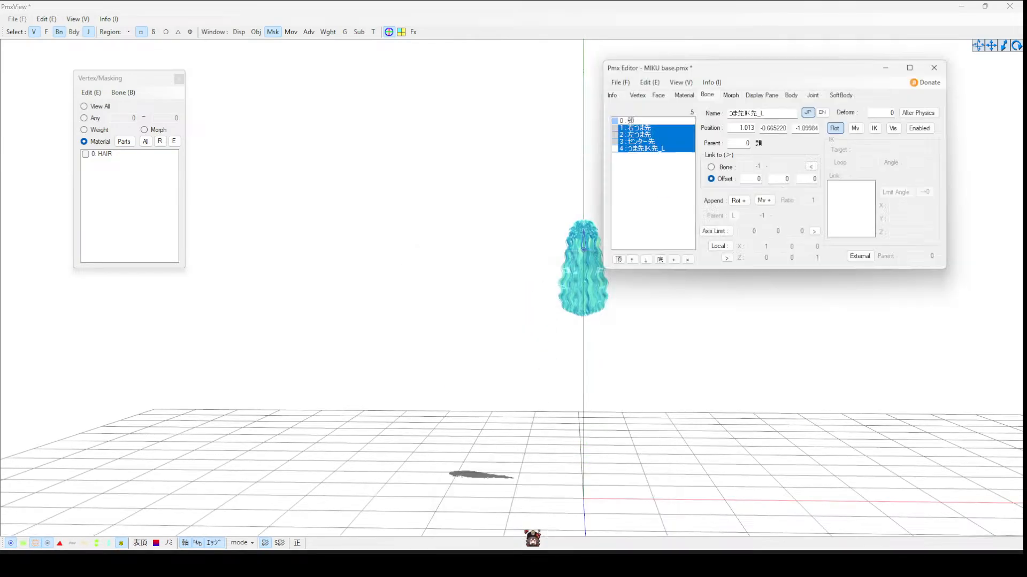
left_click(636, 121)
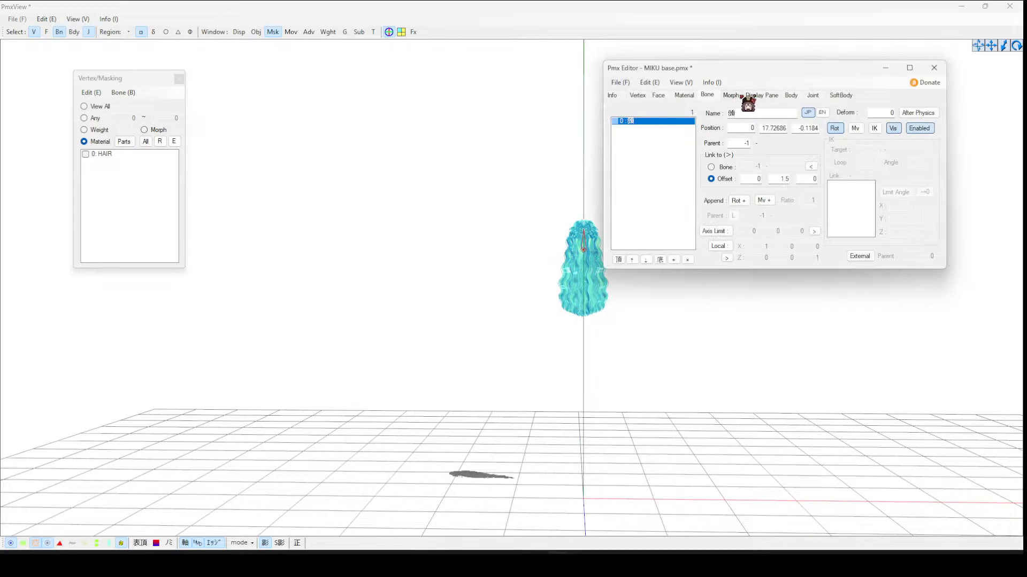
- Review the Morph, Display Panel, Body and Joint lists for leftover entries
left_click(740, 95)
left_click(762, 96)
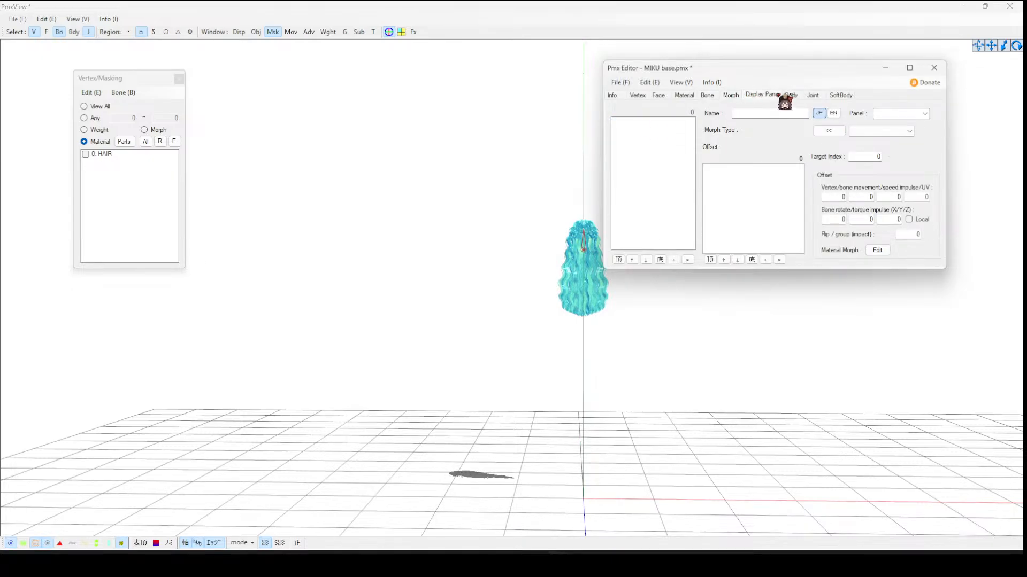
left_click(794, 96)
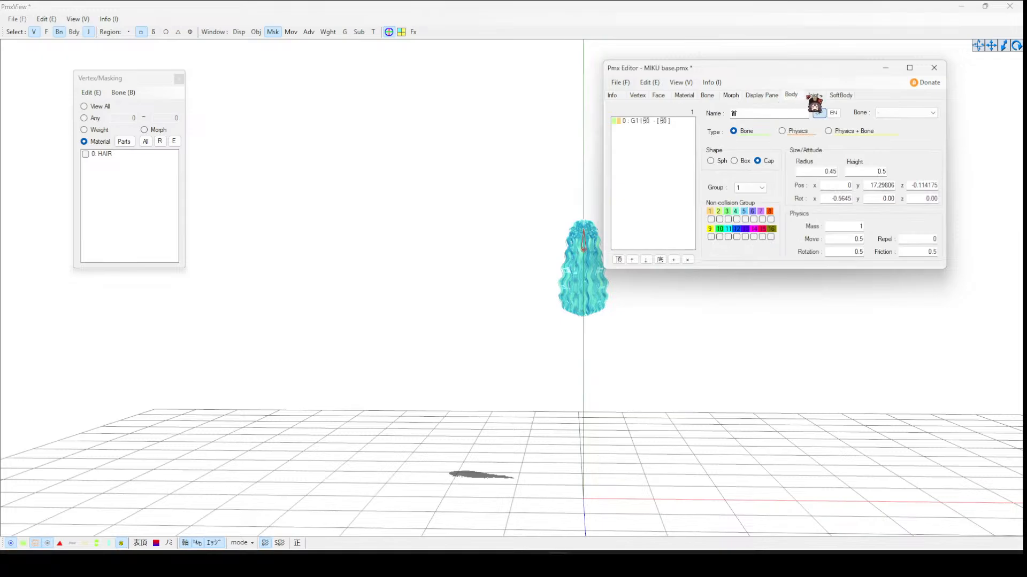
left_click(813, 95)
left_click(794, 96)
- Add a new bone to the model and name it HAIR
left_click(399, 209)
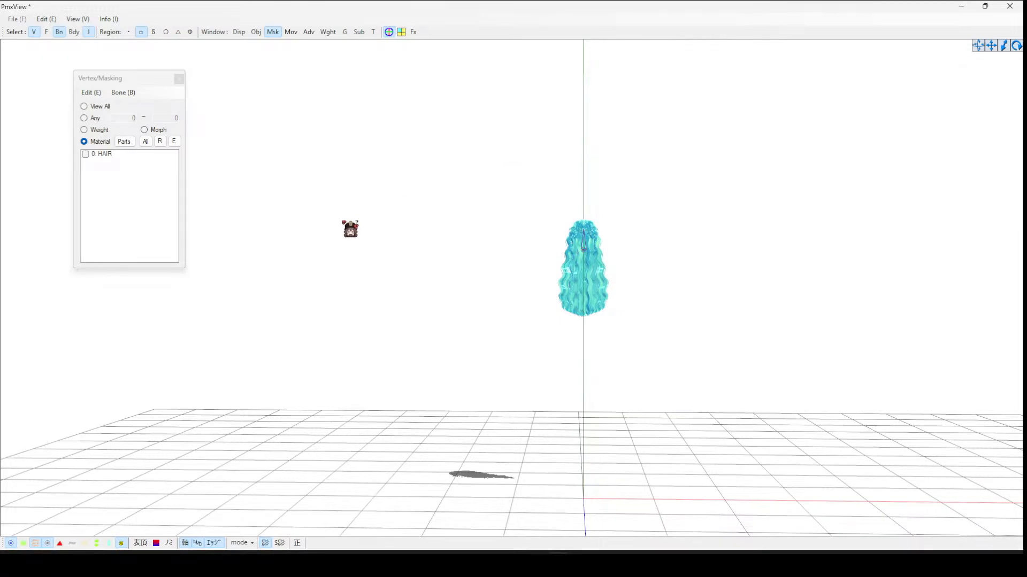
scroll(564, 356, "up", 3)
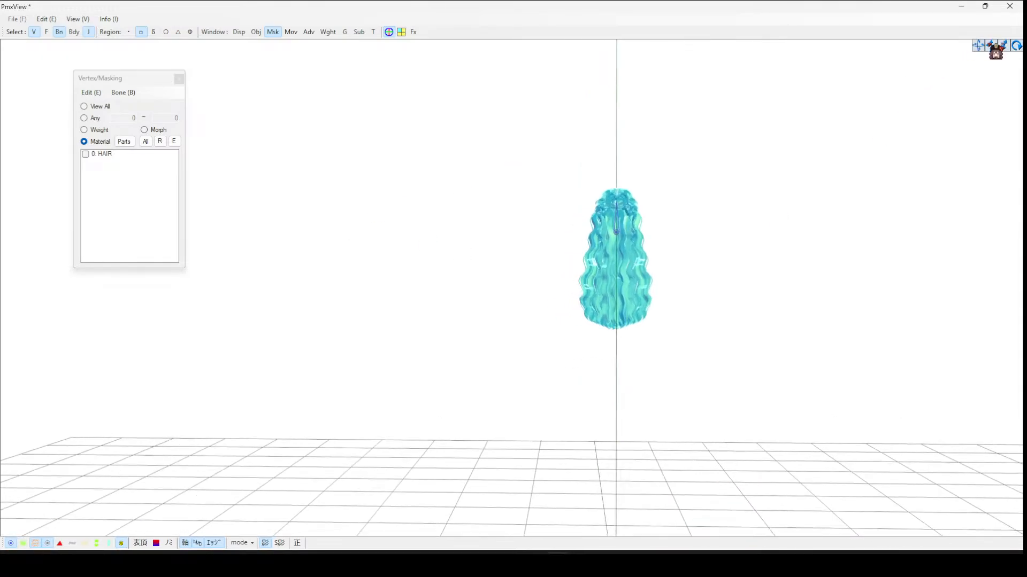
left_click_drag(993, 47, 830, 54)
scroll(398, 181, "up", 2)
right_click_drag(431, 229, 550, 438)
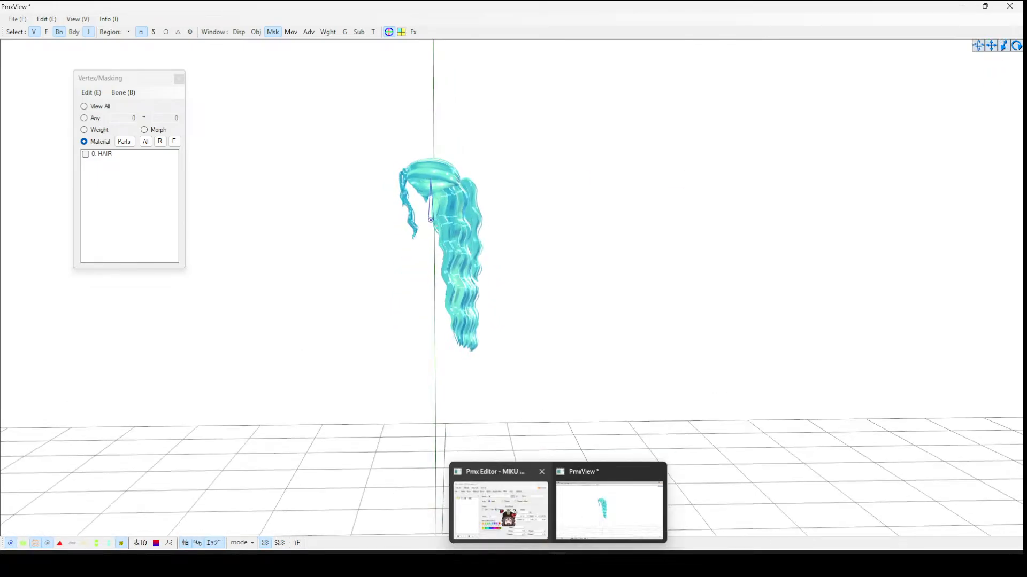
left_click(495, 506)
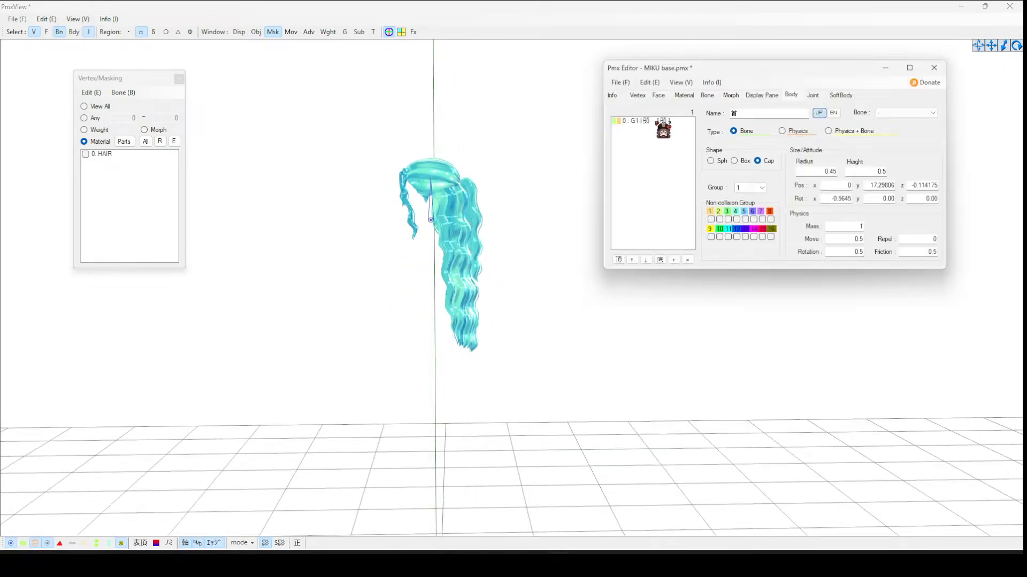
left_click(707, 95)
left_click(673, 260)
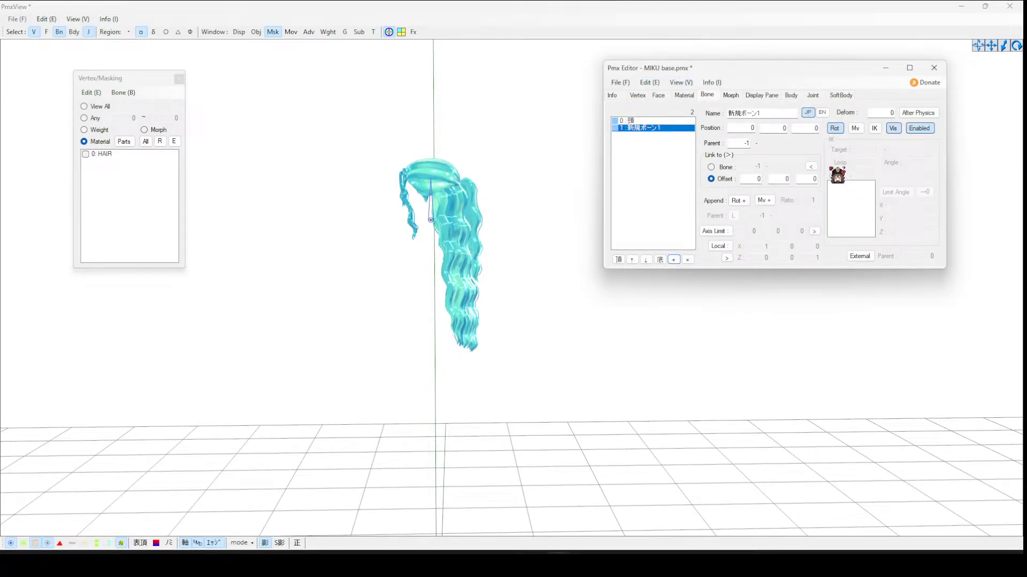
double_click(756, 113)
type("HAIR1")
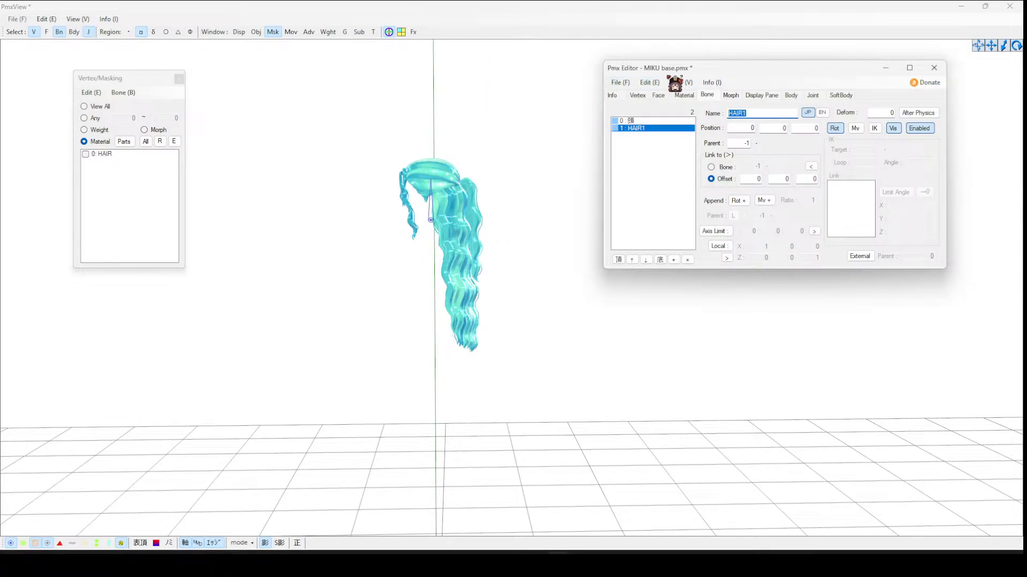
- Move the HAIR1 bone from the origin up to the top of the hair at the head
left_click(390, 35)
scroll(660, 383, "down", 6)
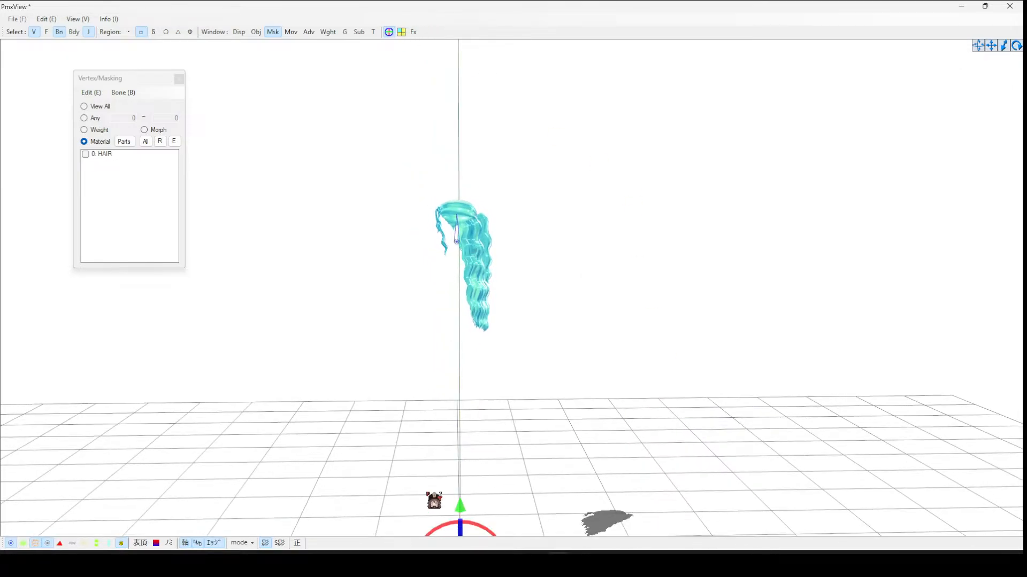
left_click_drag(463, 508, 533, 164)
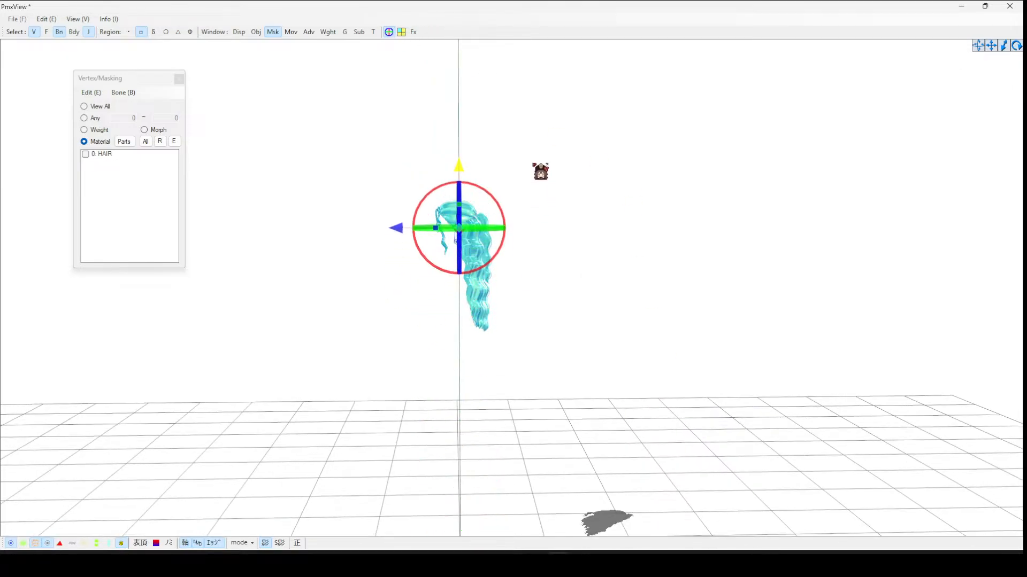
- Add a second hair bone, HAIR2, at the side strand hanging from the top of the hair
scroll(533, 222, "up", 6)
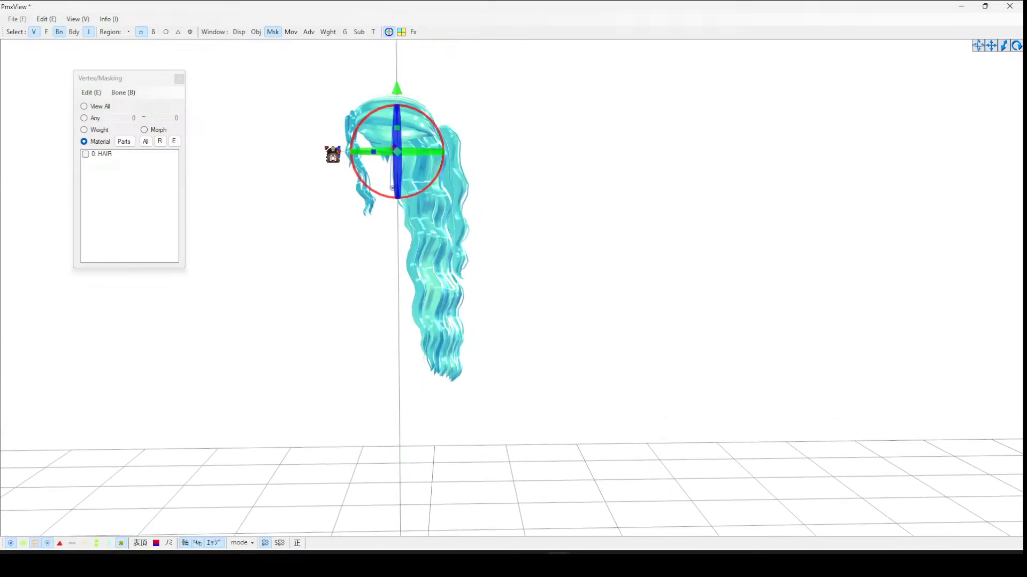
left_click_drag(337, 152, 293, 152)
right_click_drag(444, 150, 524, 169)
scroll(519, 170, "up", 5)
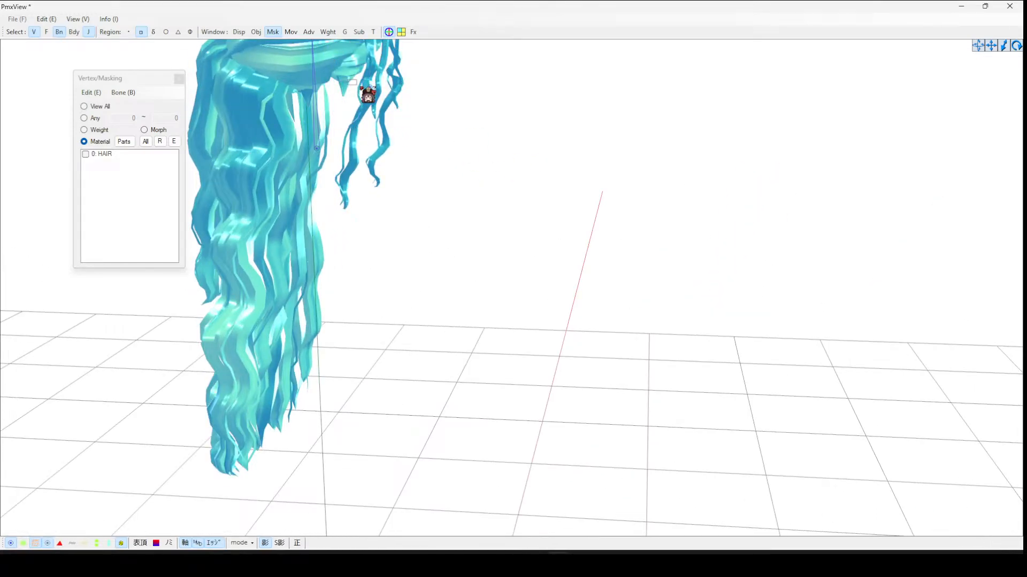
right_click_drag(368, 95, 265, 104)
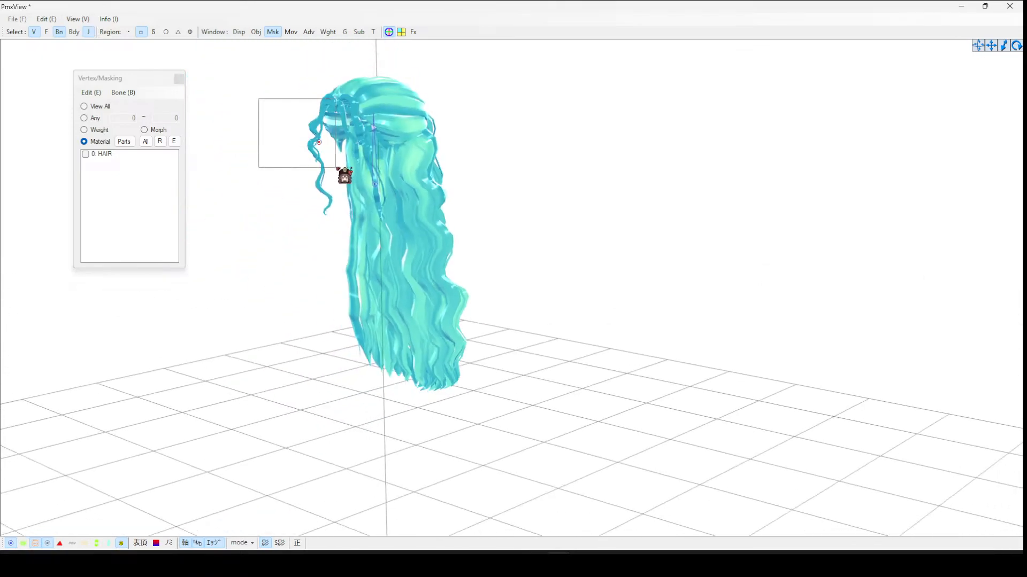
left_click_drag(336, 168, 337, 168)
right_click_drag(337, 168, 430, 148)
left_click(284, 103)
right_click_drag(343, 137, 465, 138)
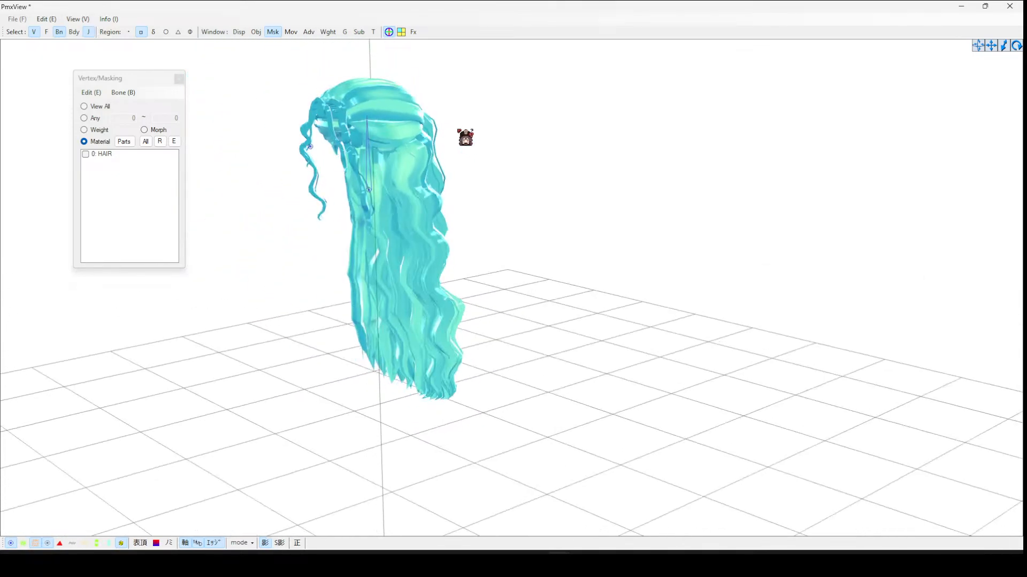
left_click(313, 146)
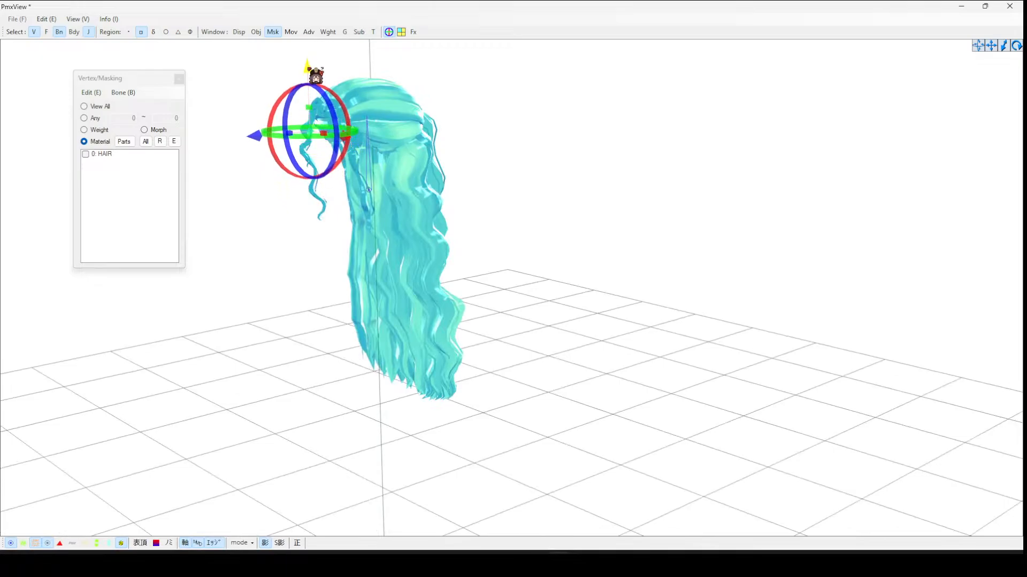
right_click_drag(307, 64, 511, 129)
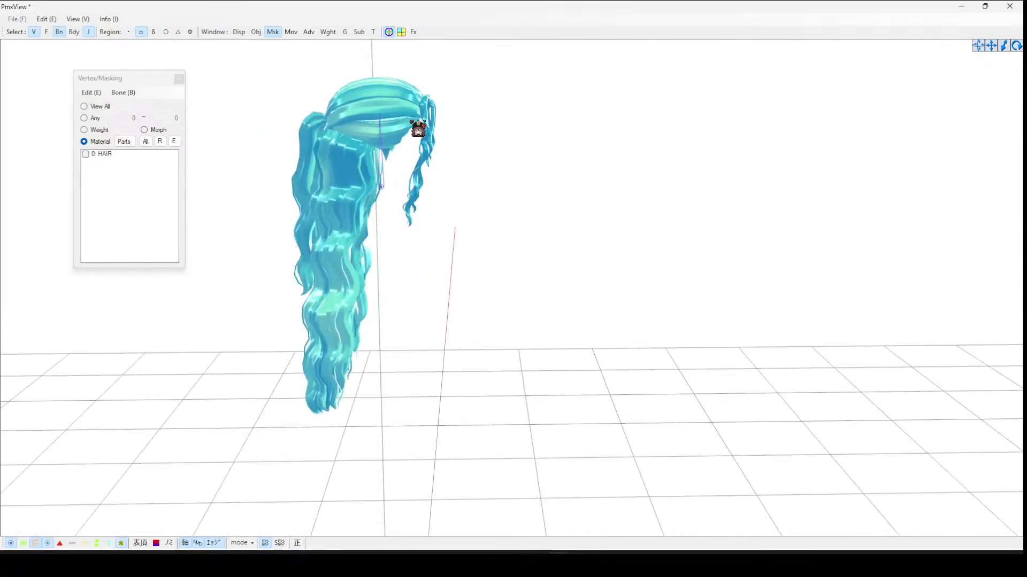
right_click_drag(419, 129, 442, 133)
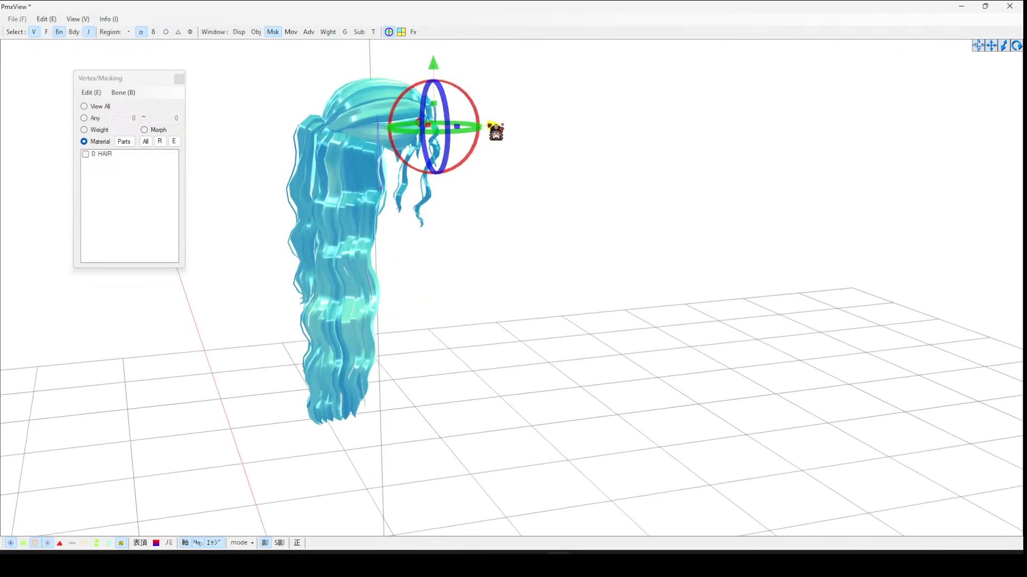
right_click_drag(521, 134, 440, 235)
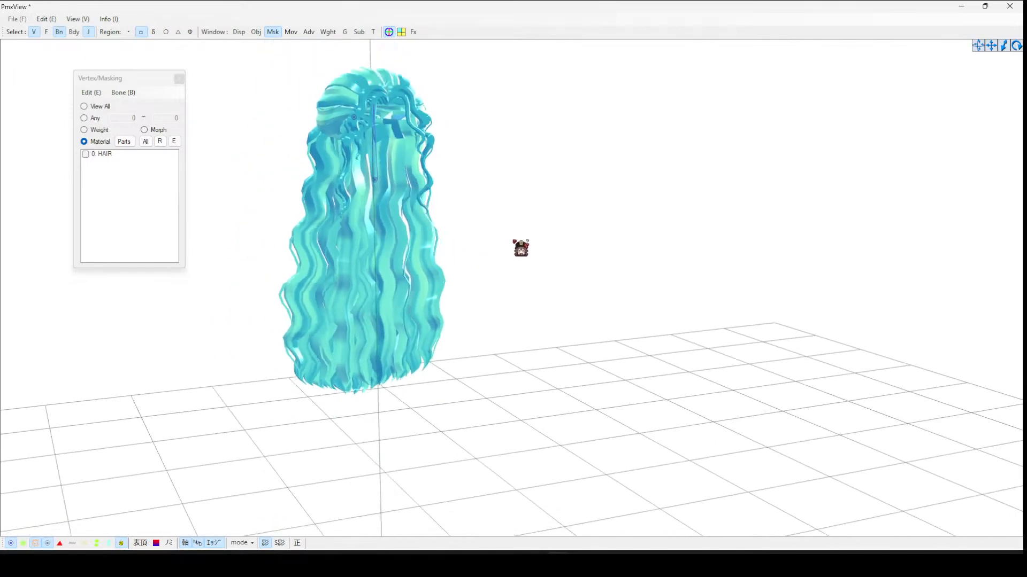
right_click_drag(520, 248, 498, 252)
mouse_move(584, 564)
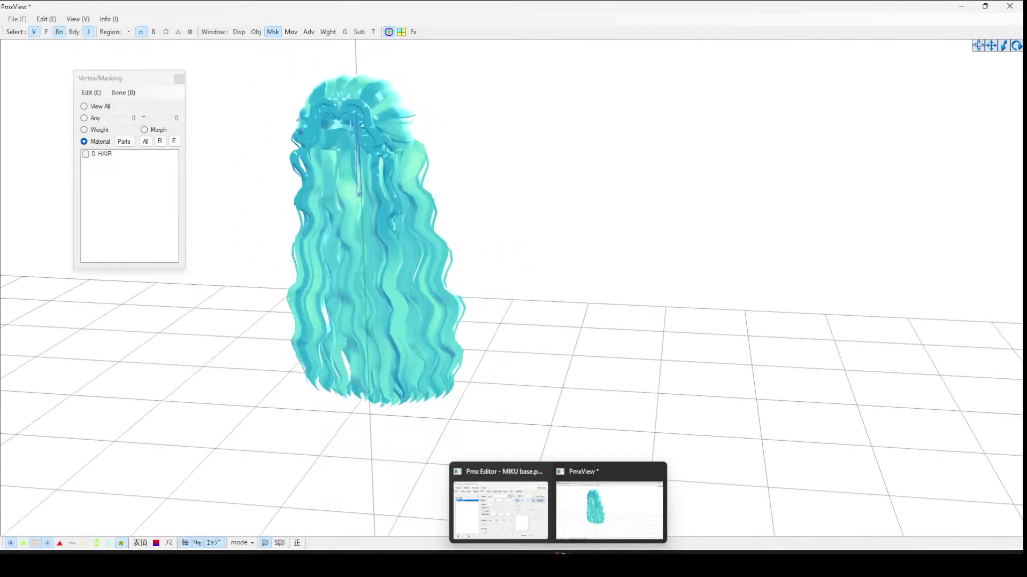
left_click(514, 513)
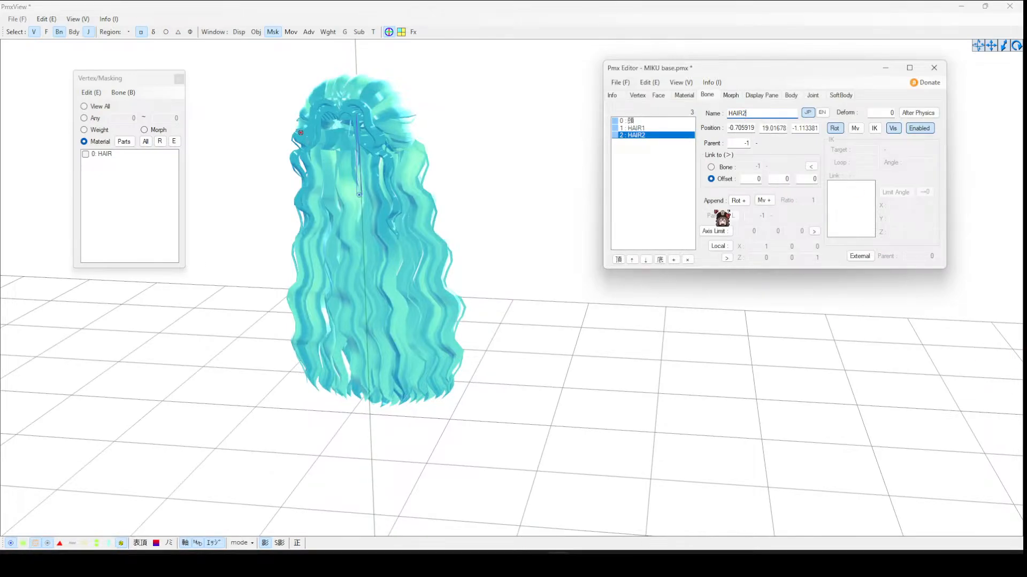
- Lower the HAIR2 bone slightly along the side strand
left_click(386, 33)
left_click(388, 32)
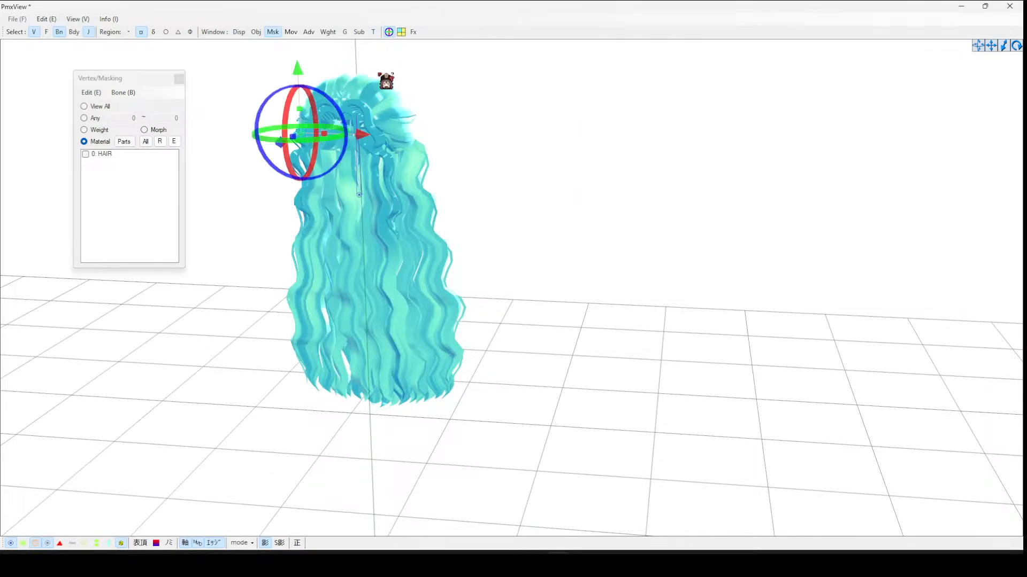
left_click_drag(298, 71, 299, 92)
left_click_drag(361, 155, 355, 156)
left_click(415, 139)
mouse_move(415, 139)
right_mouse_down()
mouse_move(477, 135)
mouse_move(428, 135)
right_mouse_up()
left_click_drag(412, 140, 453, 146)
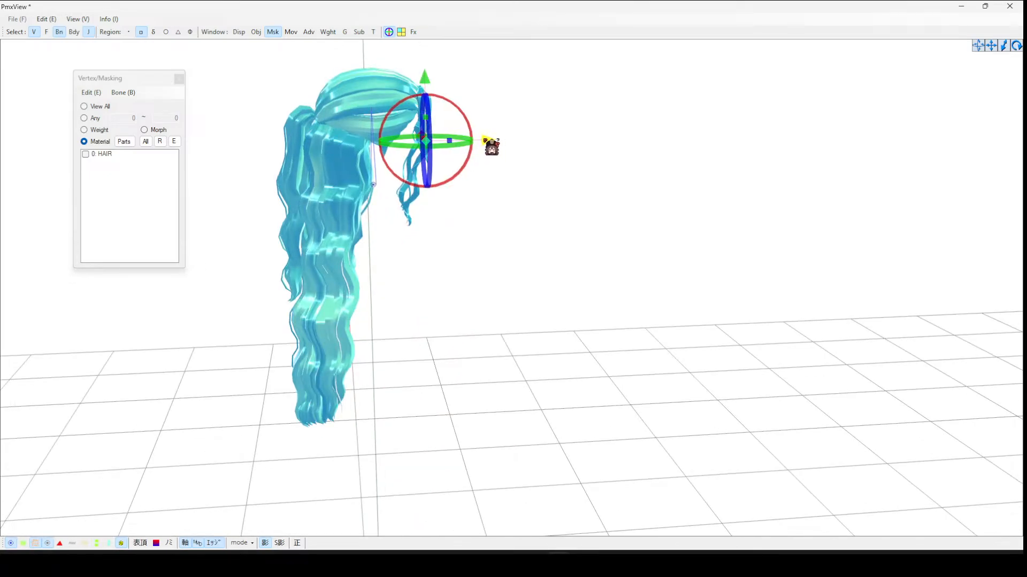
left_click(578, 146)
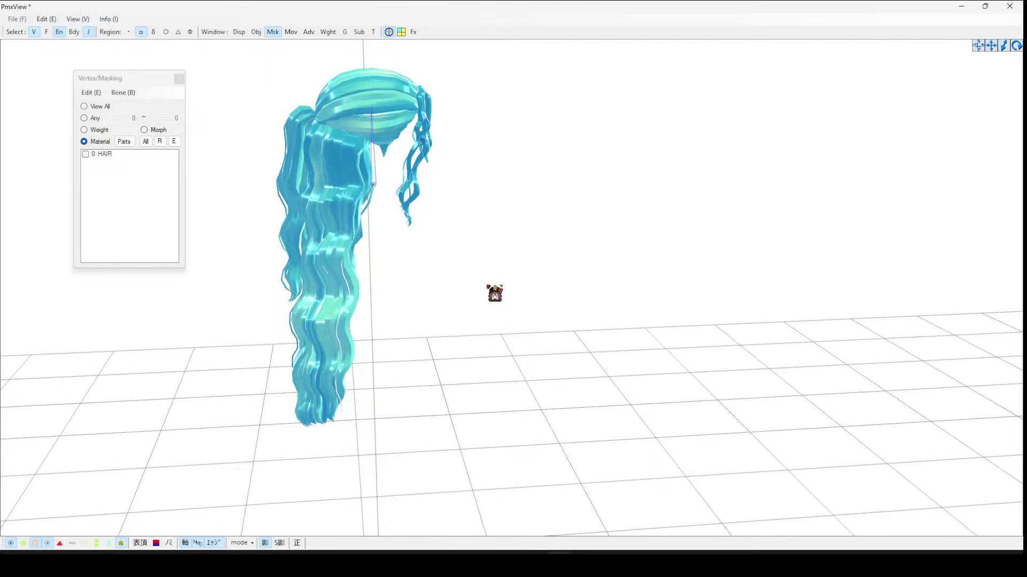
right_click_drag(493, 291, 444, 292)
mouse_move(610, 253)
right_mouse_down()
mouse_move(564, 246)
mouse_move(610, 259)
right_mouse_up()
mouse_move(652, 565)
mouse_move(556, 565)
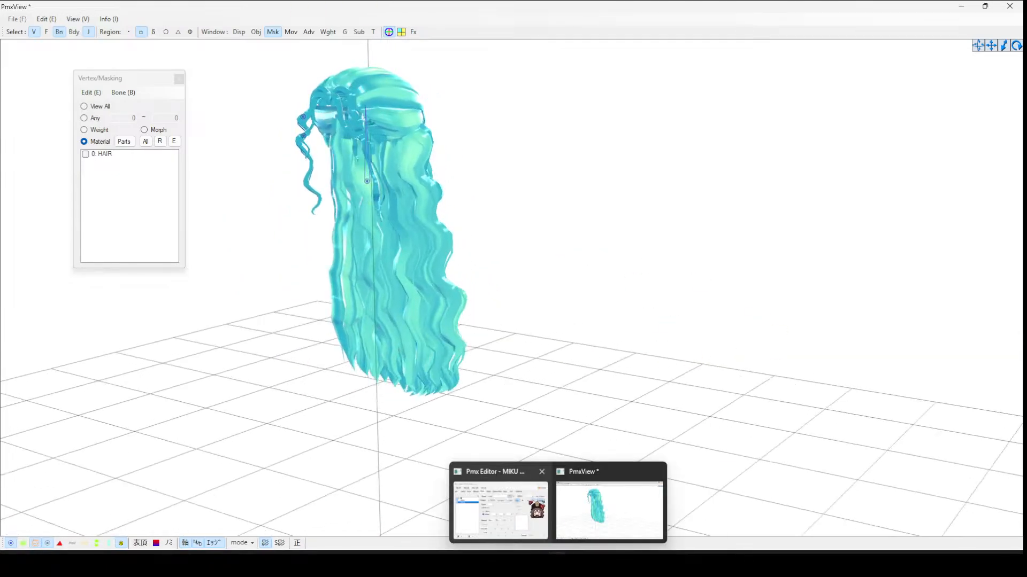
left_click(528, 500)
- Duplicate the HAIR2 bone to add a third bone on the side strand
left_click_drag(649, 122, 652, 130)
left_click(661, 136)
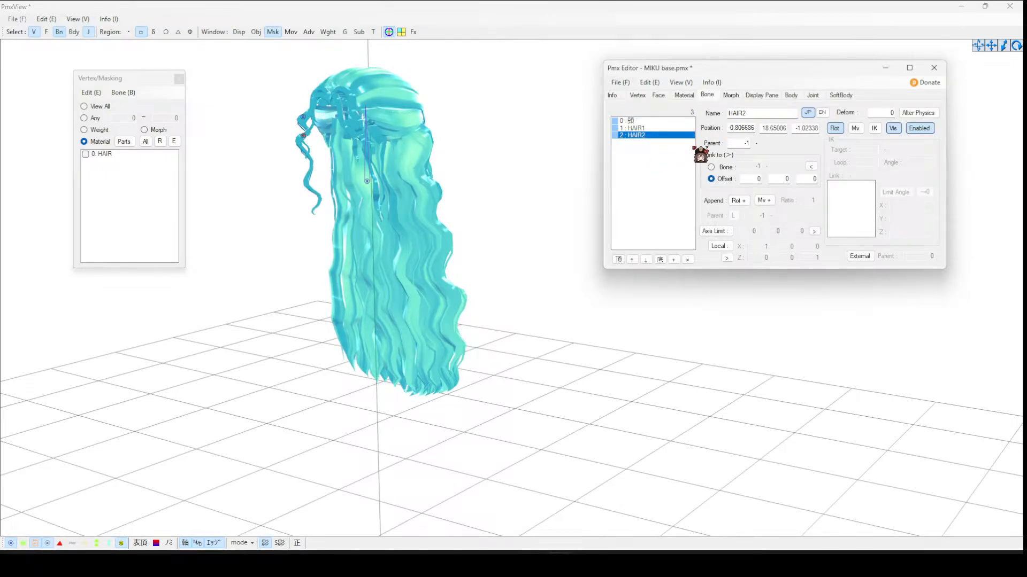
left_click(394, 38)
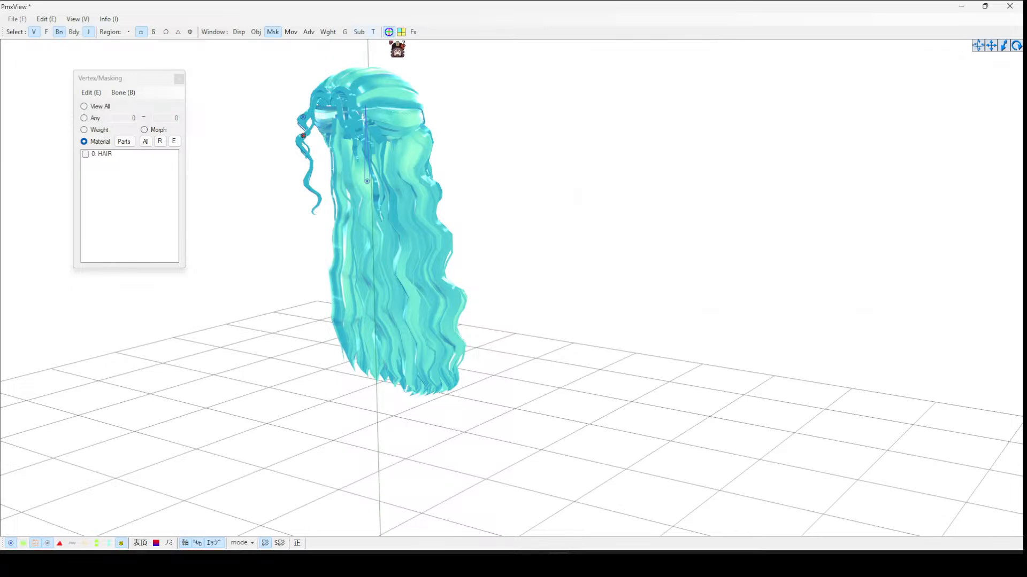
left_click_drag(303, 76, 305, 92)
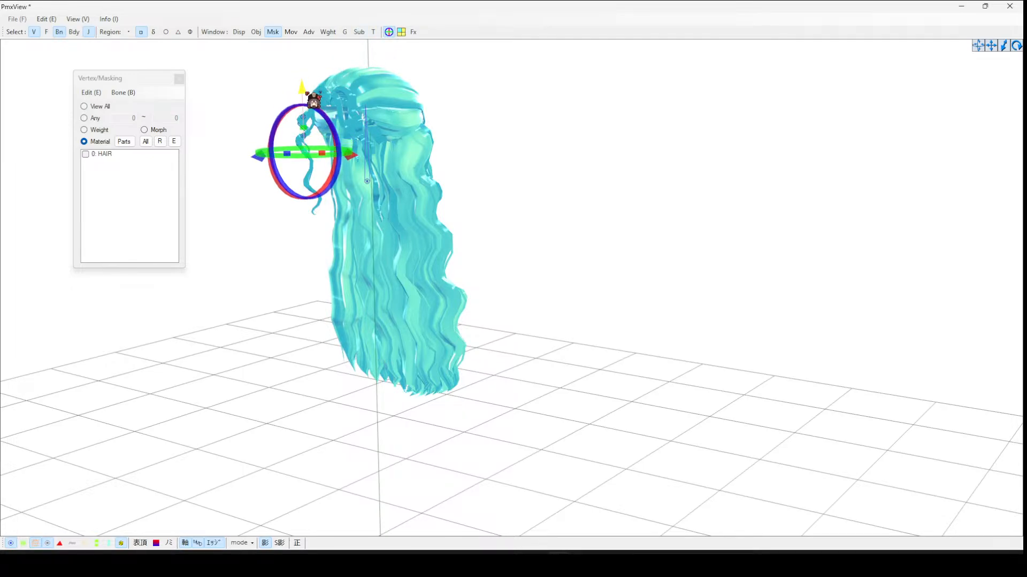
right_click_drag(474, 108, 547, 110)
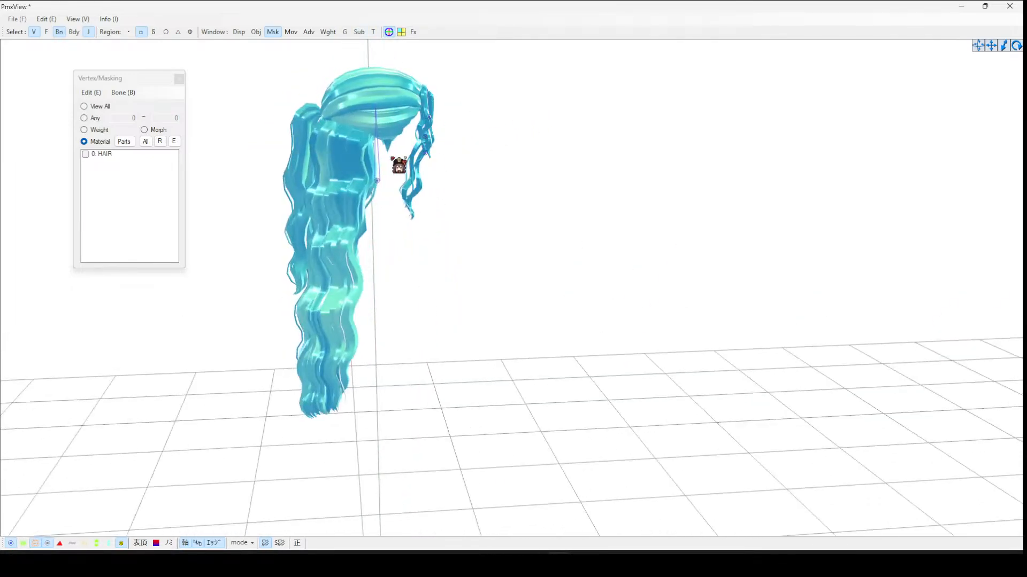
left_click(425, 153)
right_click_drag(553, 179, 476, 164)
left_click_drag(414, 144, 452, 151)
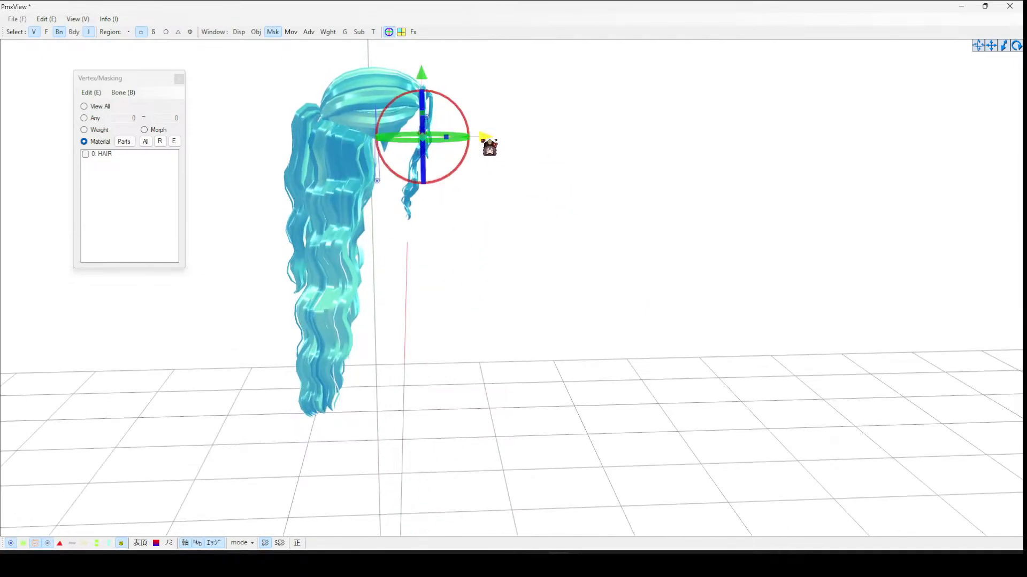
left_click(629, 275)
mouse_move(524, 541)
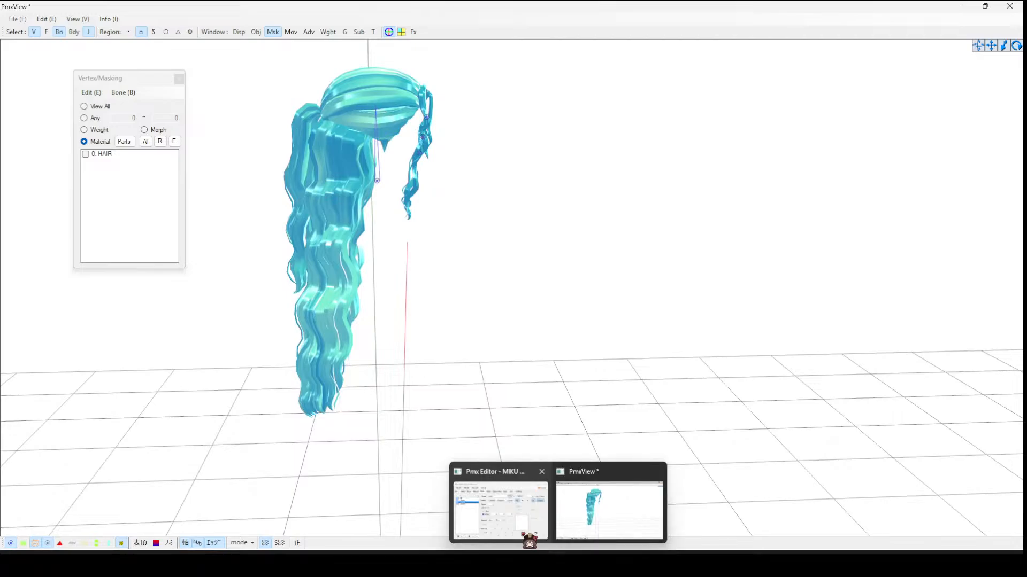
left_click(514, 481)
left_click(636, 142, "shift")
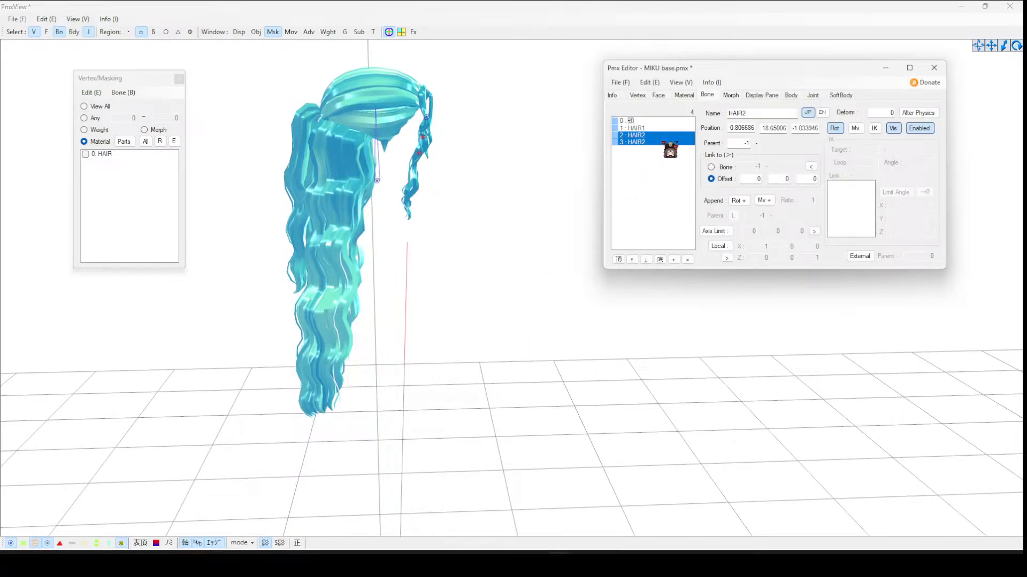
- Add a fourth HAIR2 bone a little lower along the side strand
left_click(395, 33)
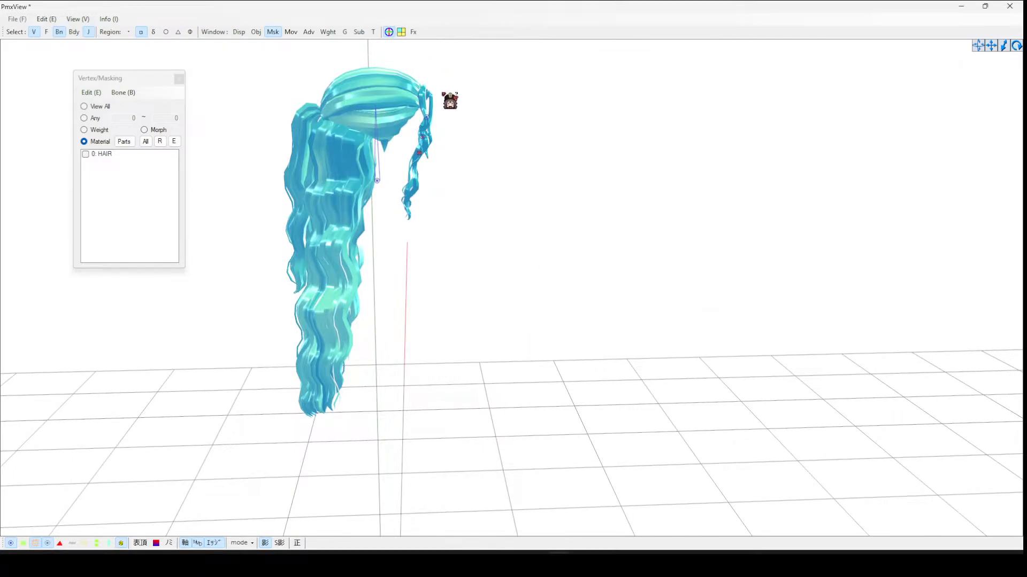
left_click_drag(426, 100, 427, 115)
left_click_drag(482, 165, 477, 166)
left_click(512, 163)
left_click(521, 528)
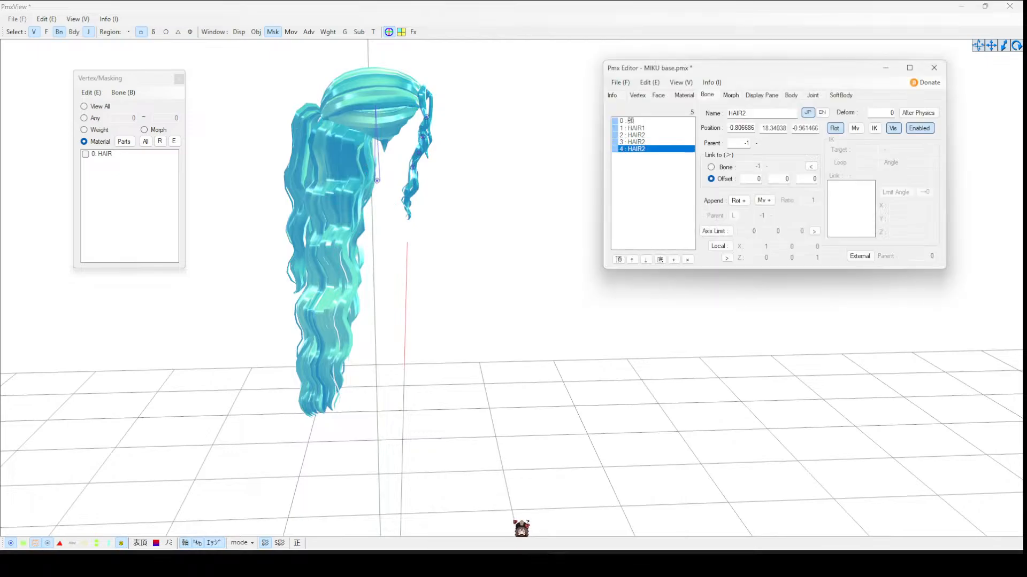
- Add a fifth HAIR2 bone further down the side strand
left_click(399, 41)
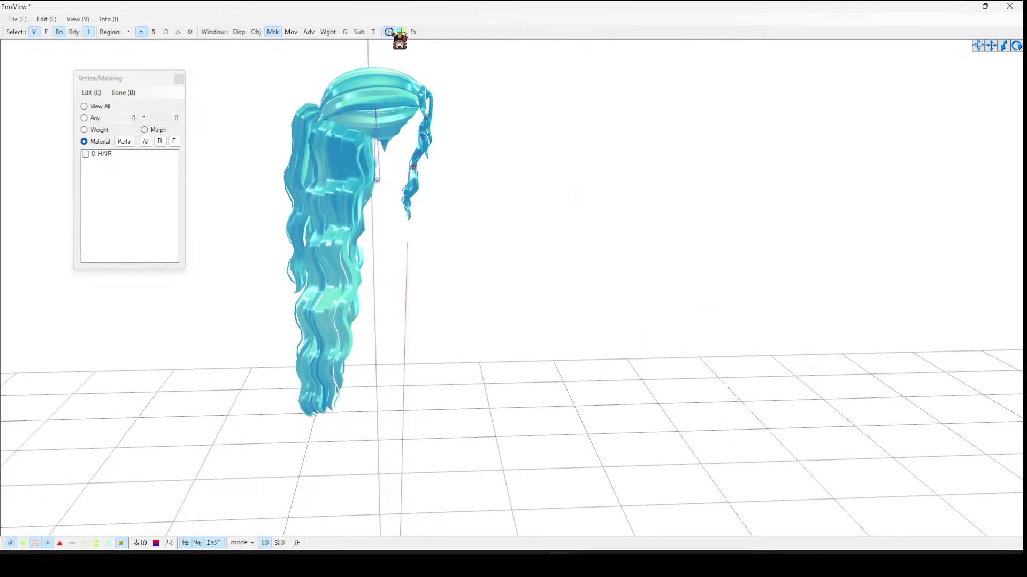
left_click(389, 32)
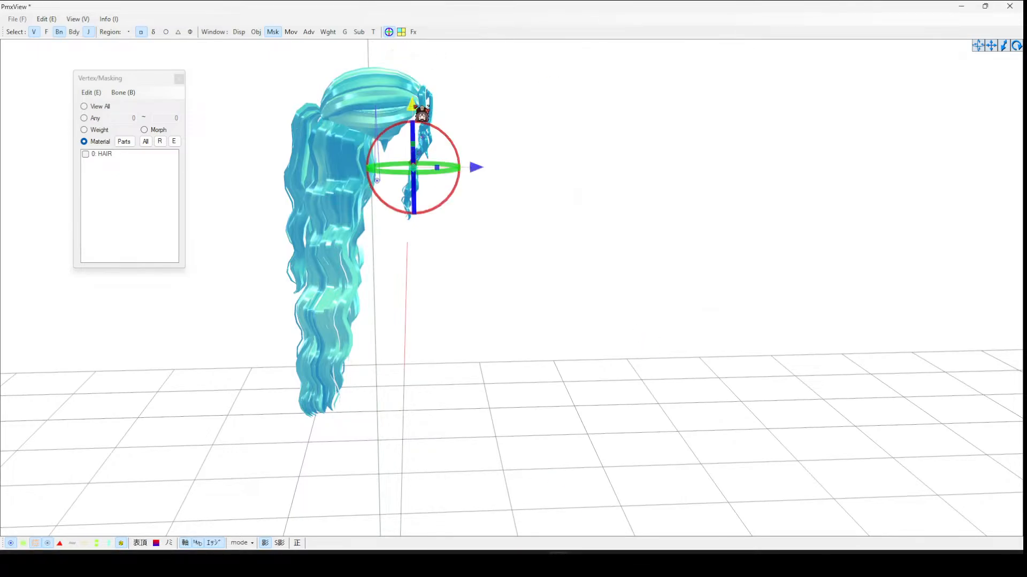
left_click(586, 132)
right_click_drag(586, 132, 533, 130)
mouse_move(393, 190)
right_mouse_down()
mouse_move(405, 197)
mouse_move(374, 189)
right_mouse_up()
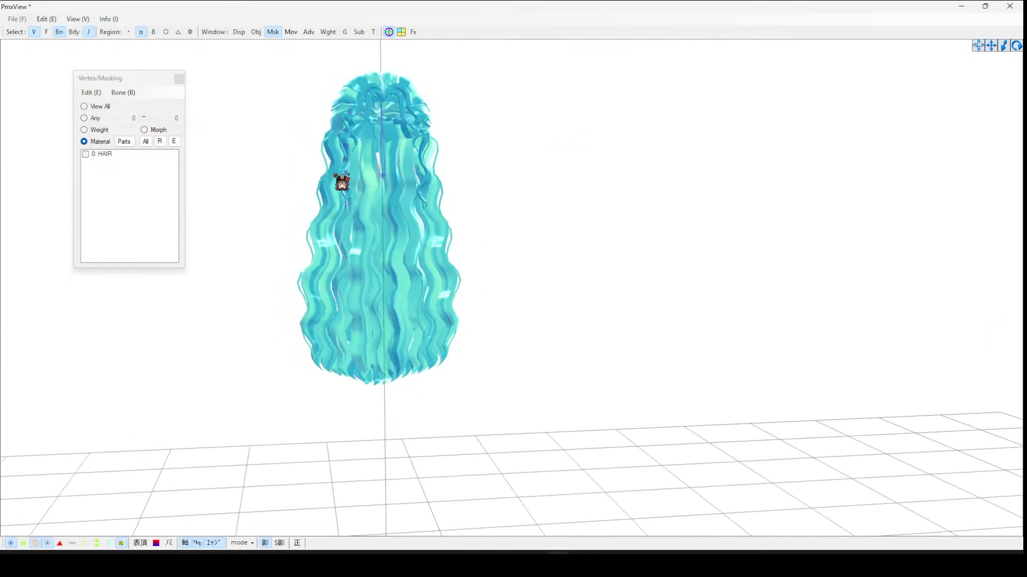
left_click(347, 173)
left_click(473, 187)
right_click_drag(473, 188, 346, 176)
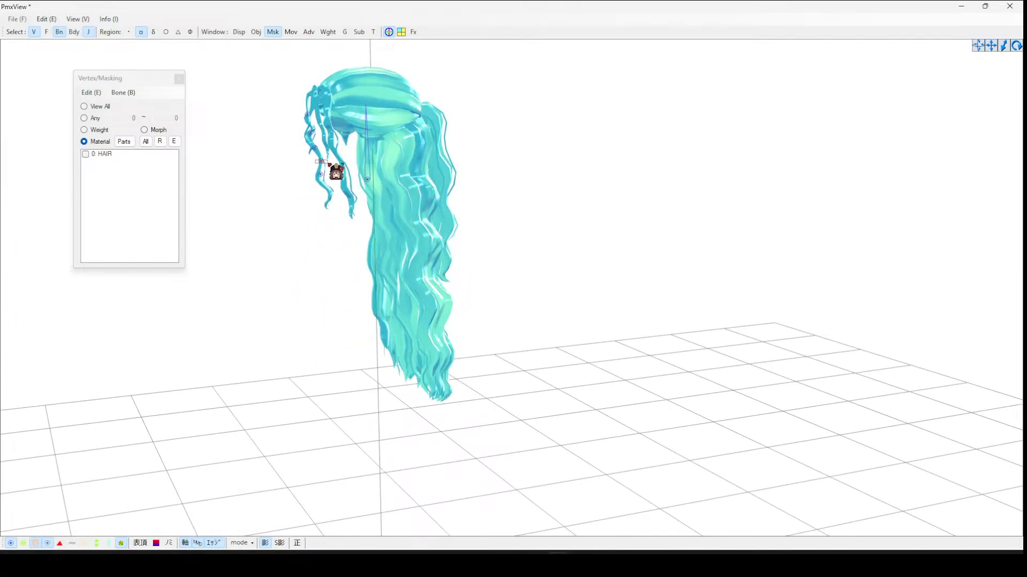
left_click(321, 163)
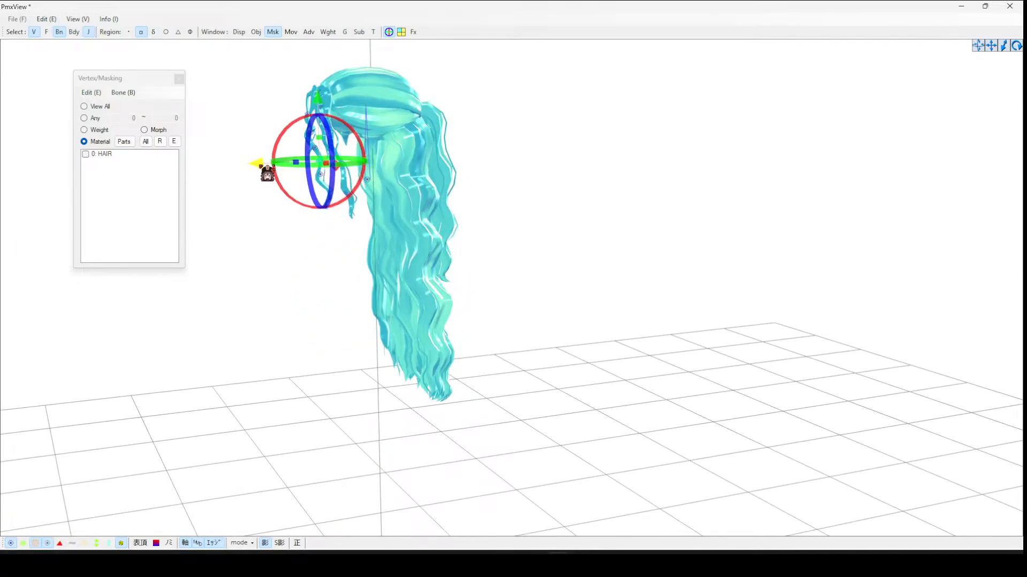
left_click(514, 171)
right_click_drag(513, 172, 597, 170)
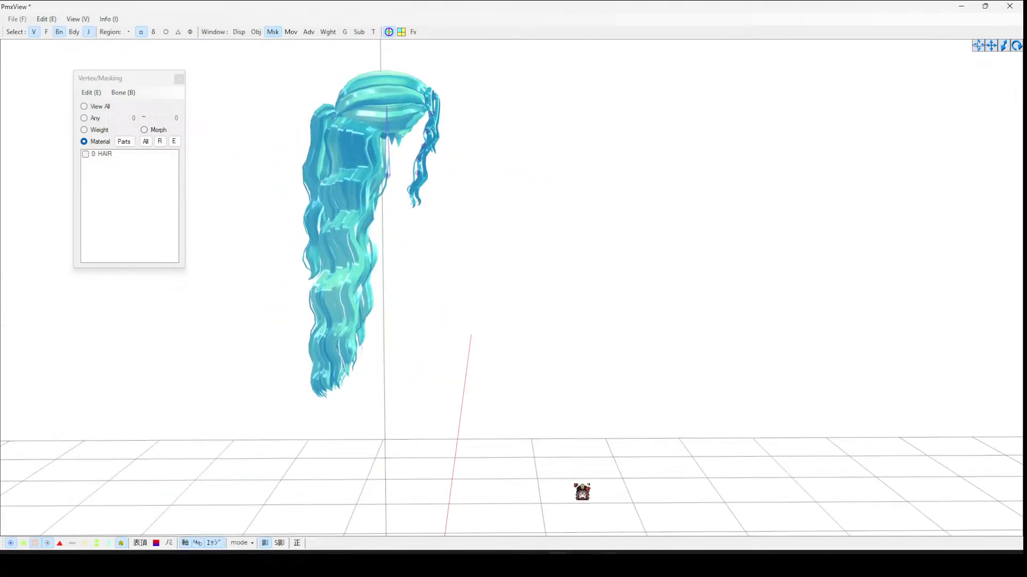
left_click(418, 175)
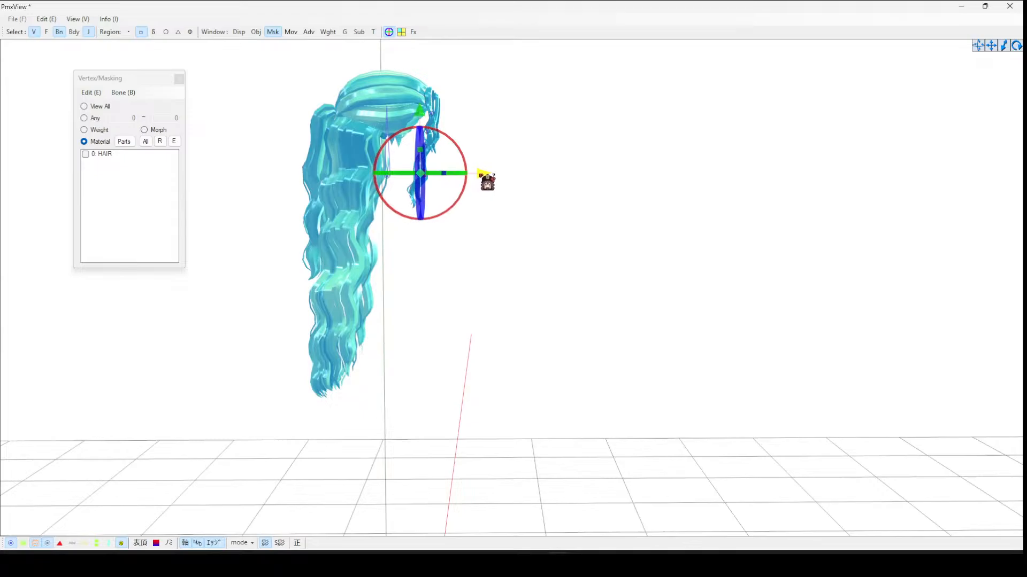
left_click(520, 173)
left_click(422, 162)
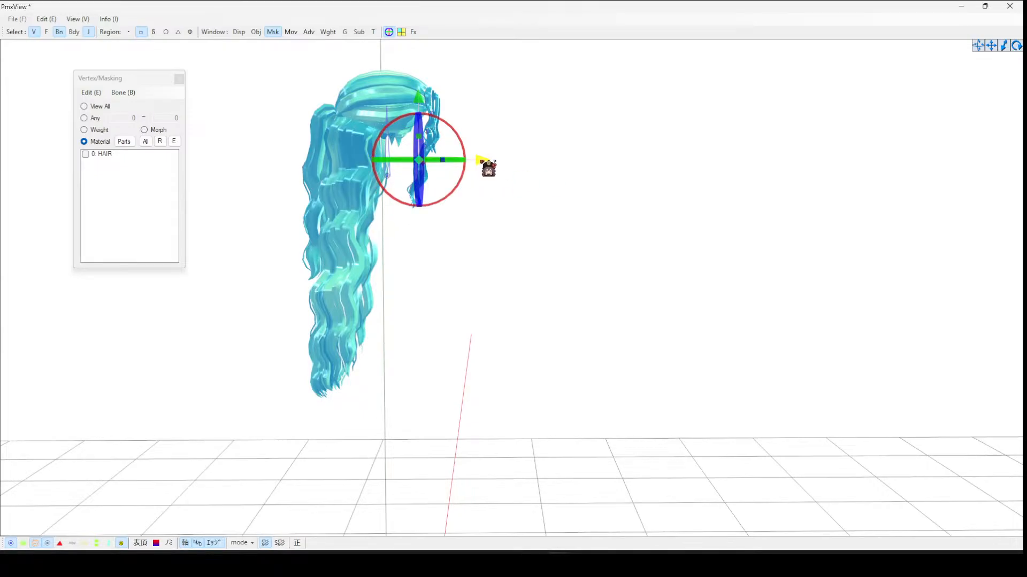
left_click(487, 167)
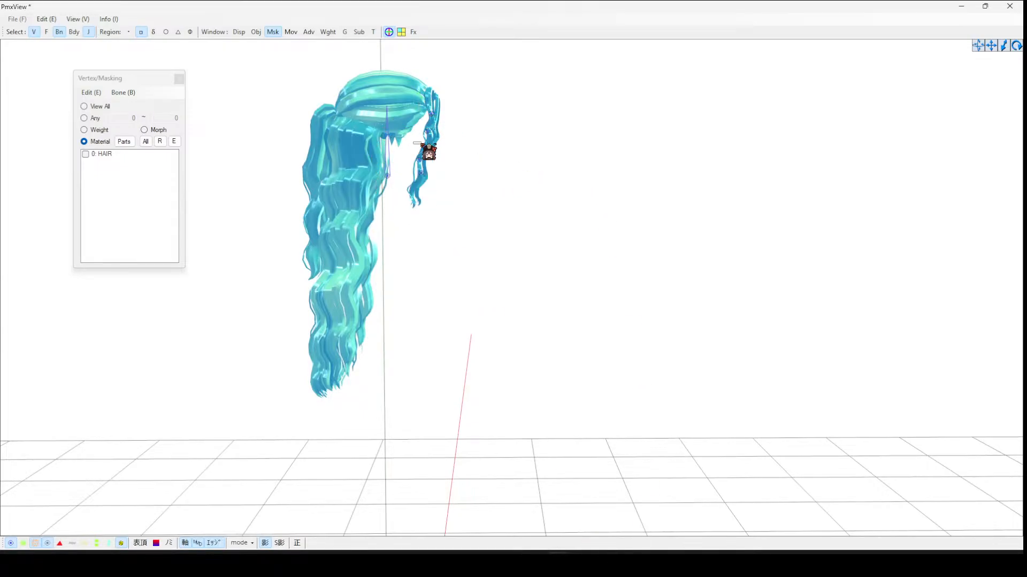
left_click(429, 154)
left_click(542, 156)
left_click(498, 484)
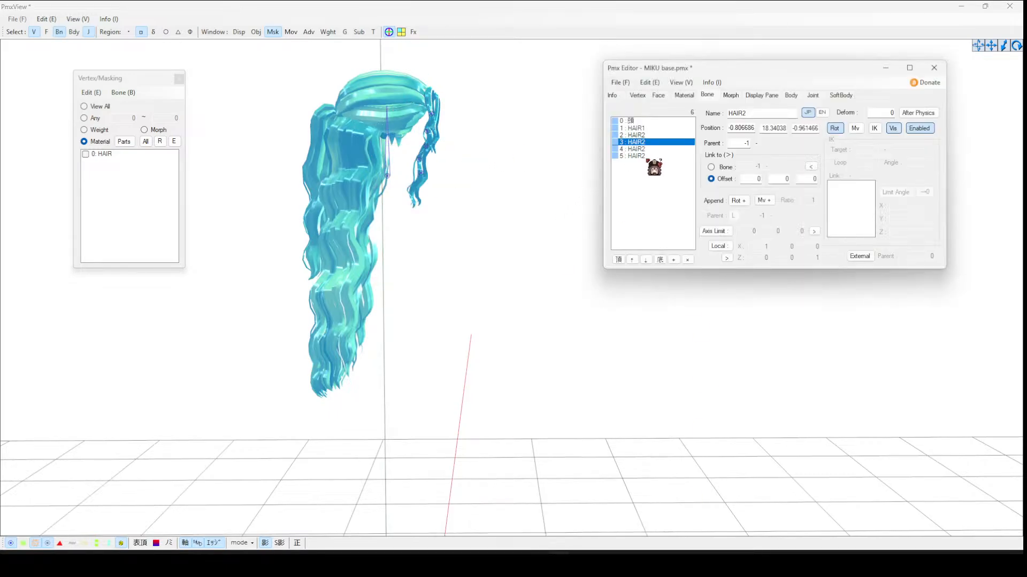
- Duplicate the HAIR2 bone to add a sixth bone and move it further down the side strand
left_click(649, 156)
key("ctrl+v")
left_click(393, 33)
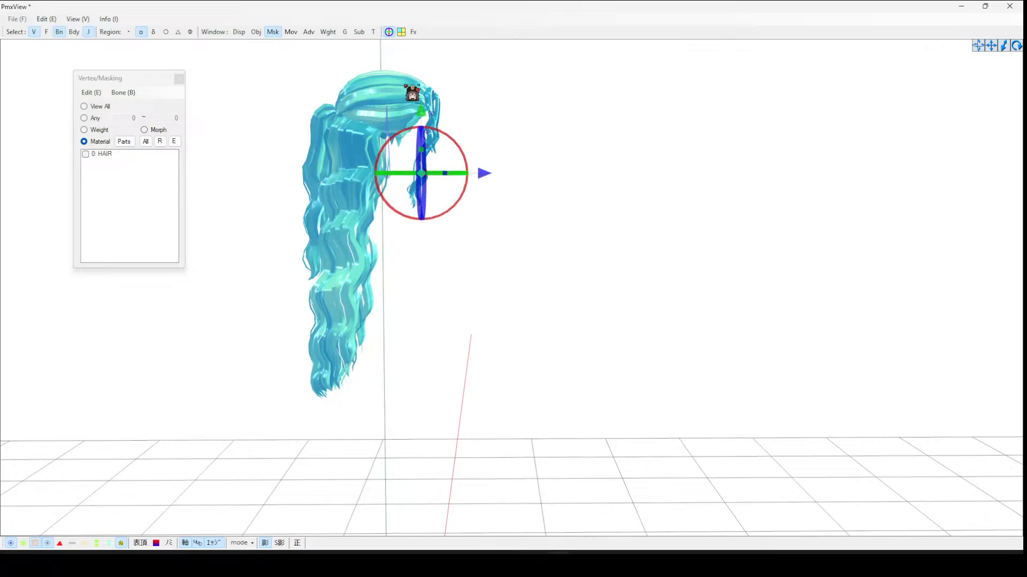
left_click(421, 113)
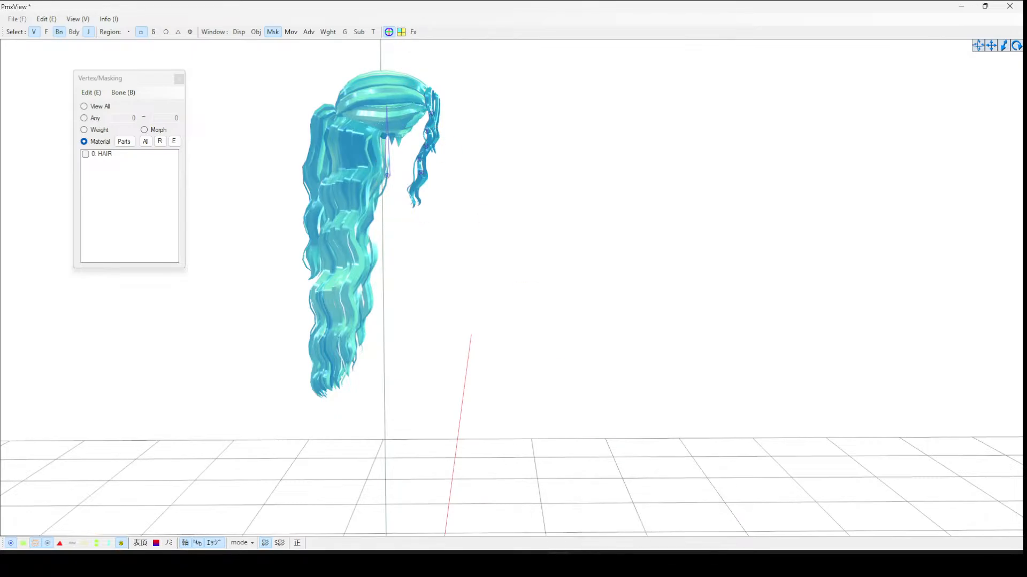
left_click(559, 565)
left_click(503, 511)
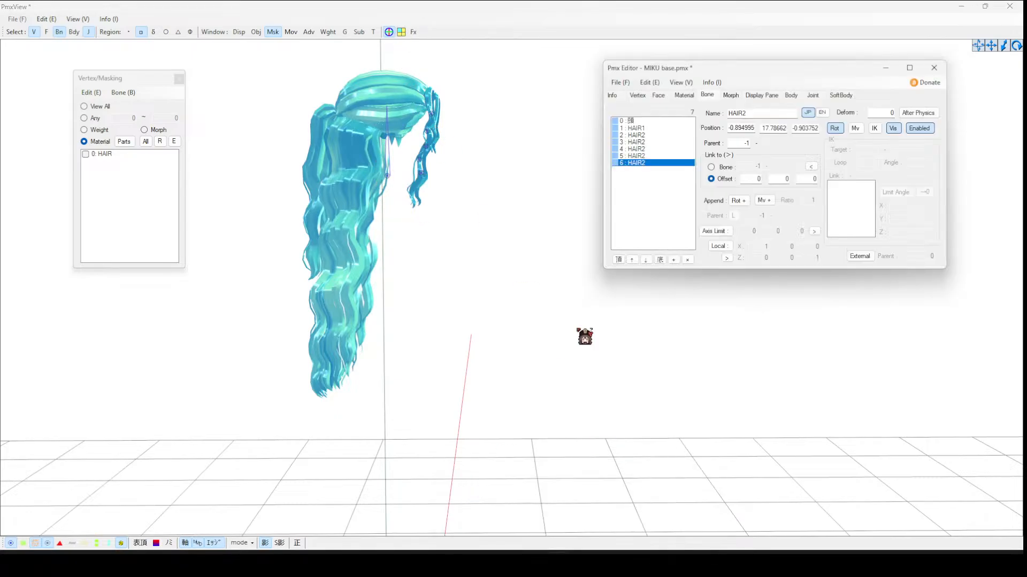
left_click(393, 33)
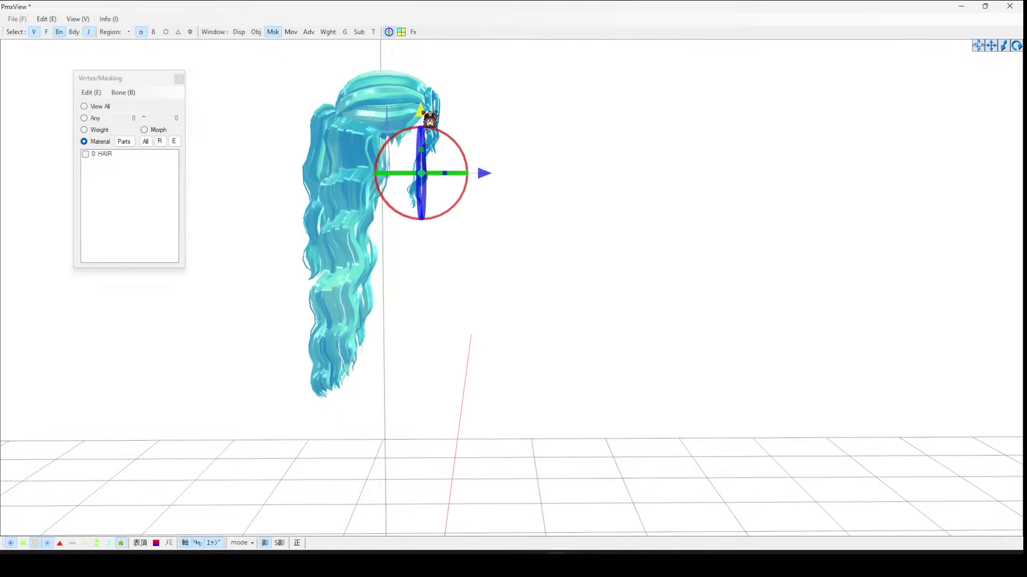
left_click_drag(421, 110, 467, 195)
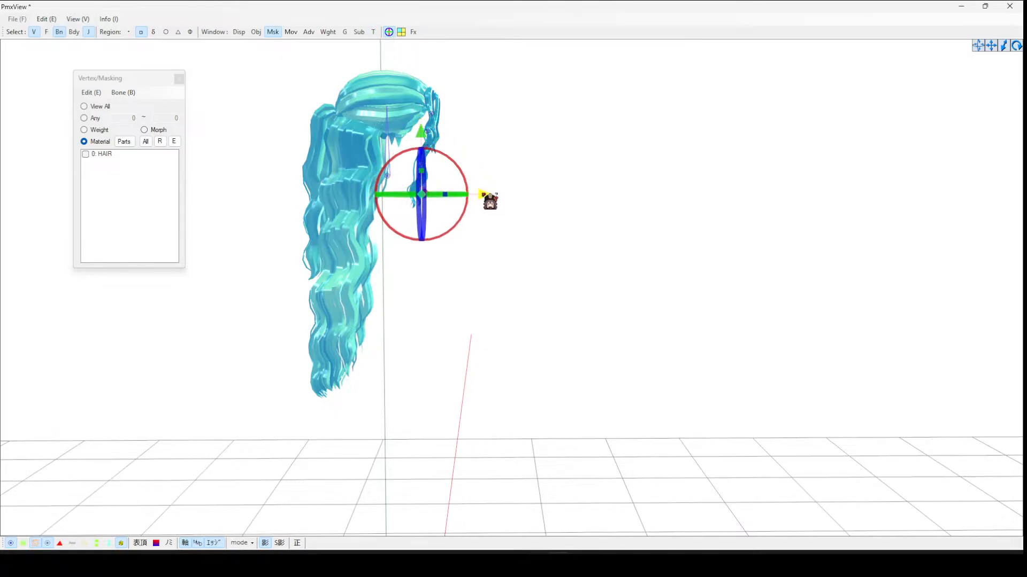
mouse_move(479, 199)
right_mouse_down()
mouse_move(500, 201)
mouse_move(476, 196)
right_mouse_up()
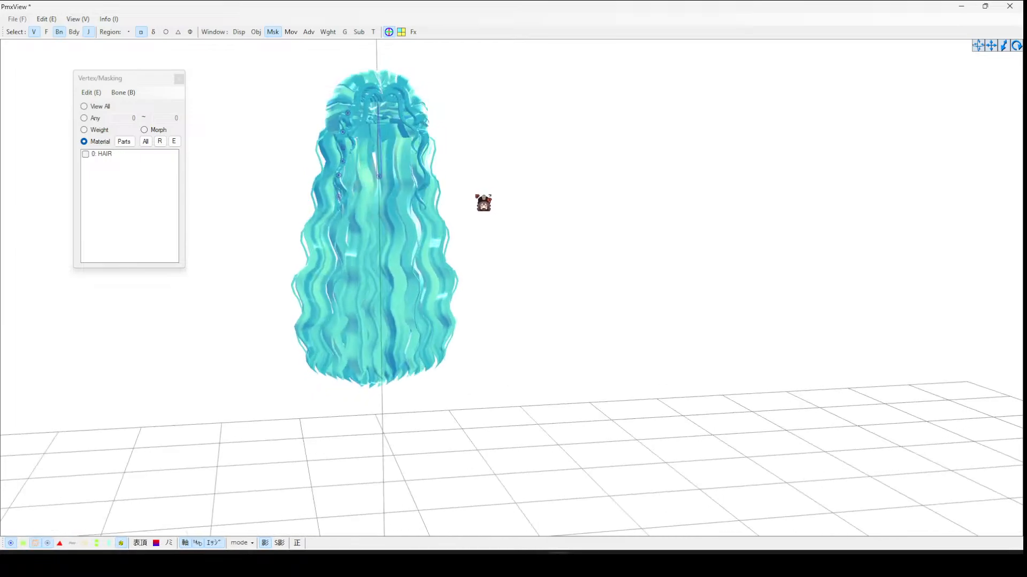
- Examine the hair bone positions from behind the hair model
left_click(342, 199)
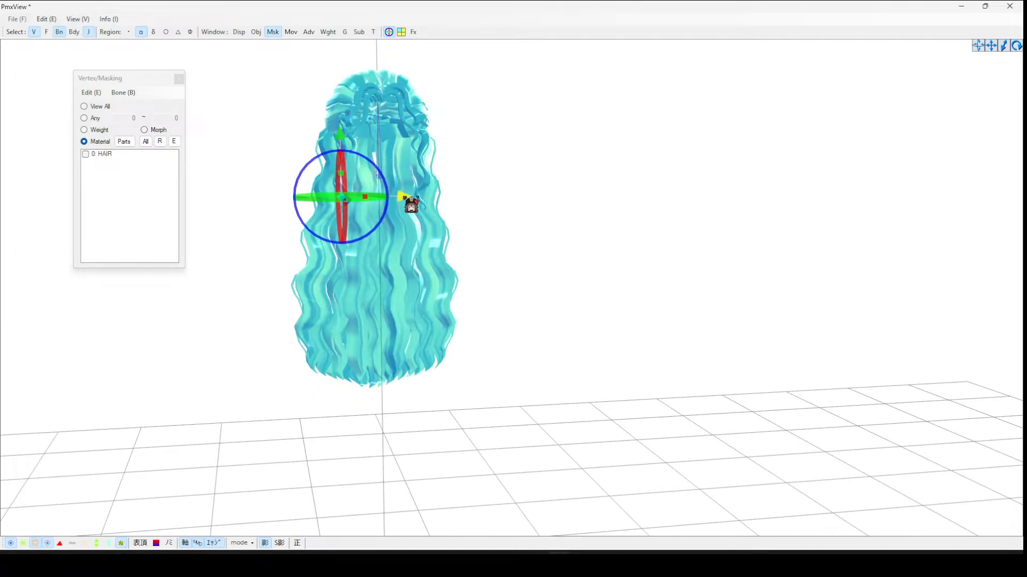
left_click_drag(405, 198, 408, 198)
left_click(461, 172)
right_click_drag(441, 175, 434, 177)
scroll(434, 176, "up", 3)
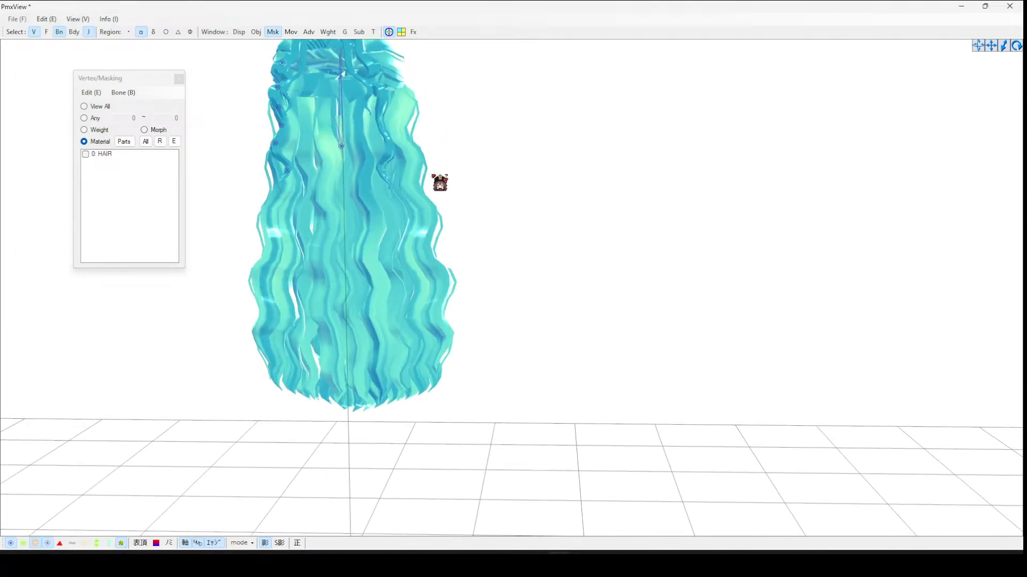
scroll(439, 182, "up", 1)
scroll(319, 187, "down", 6)
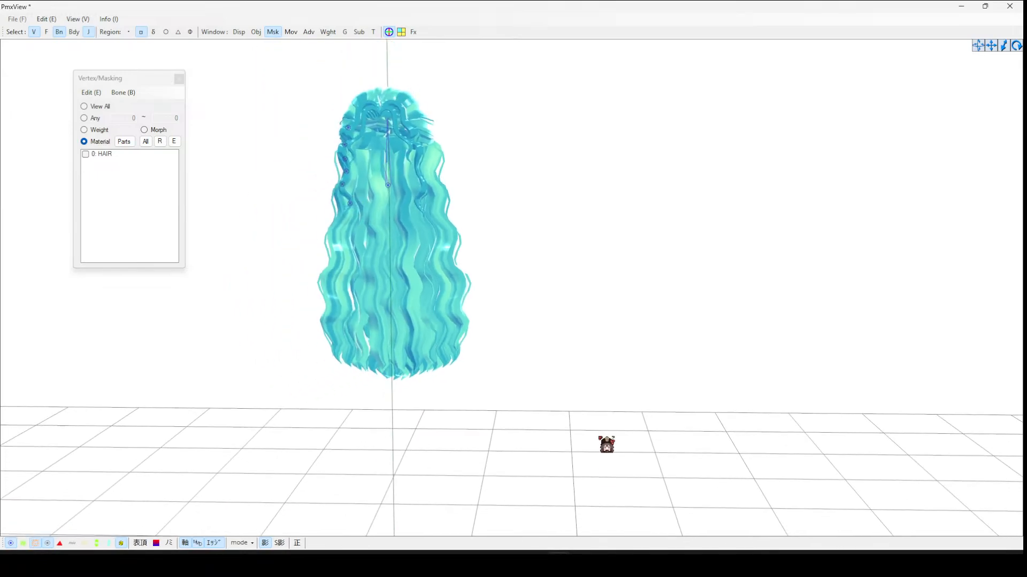
- Rename the duplicated bones in order as HAIR3, HAIR4, HAIR5 and HAIR6
left_click(557, 565)
left_click(495, 502)
left_click(649, 144)
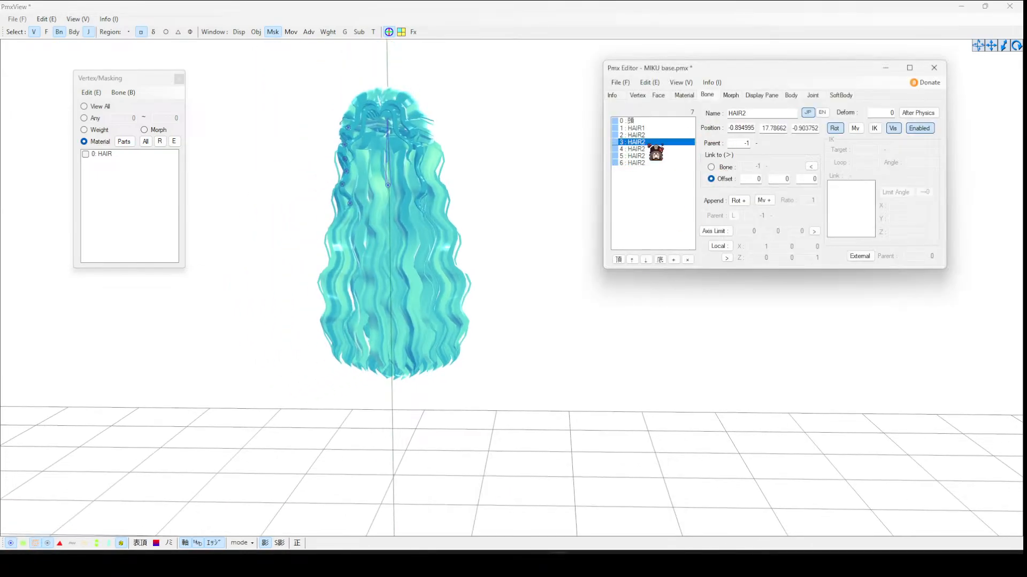
type("4")
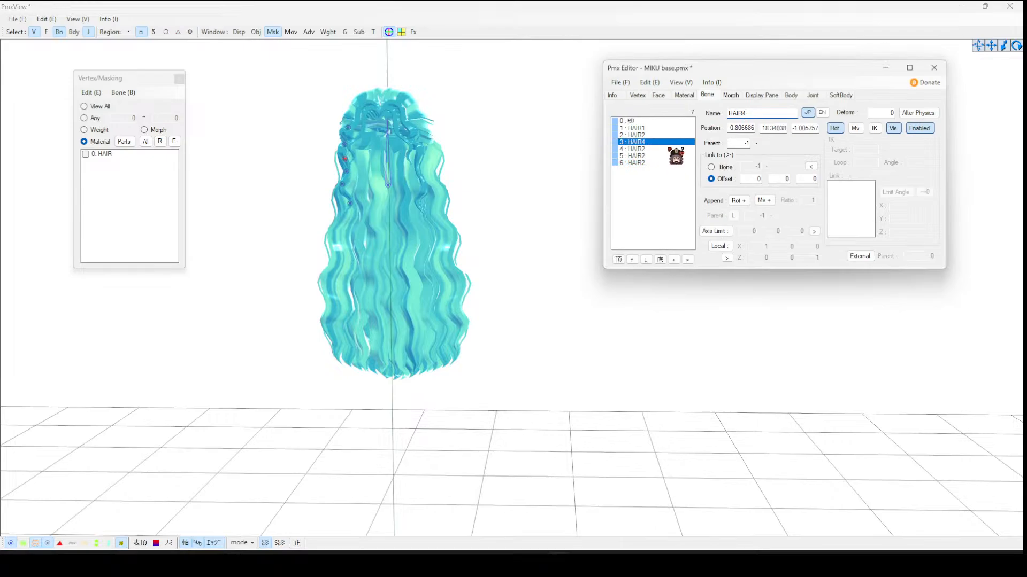
left_click(655, 149)
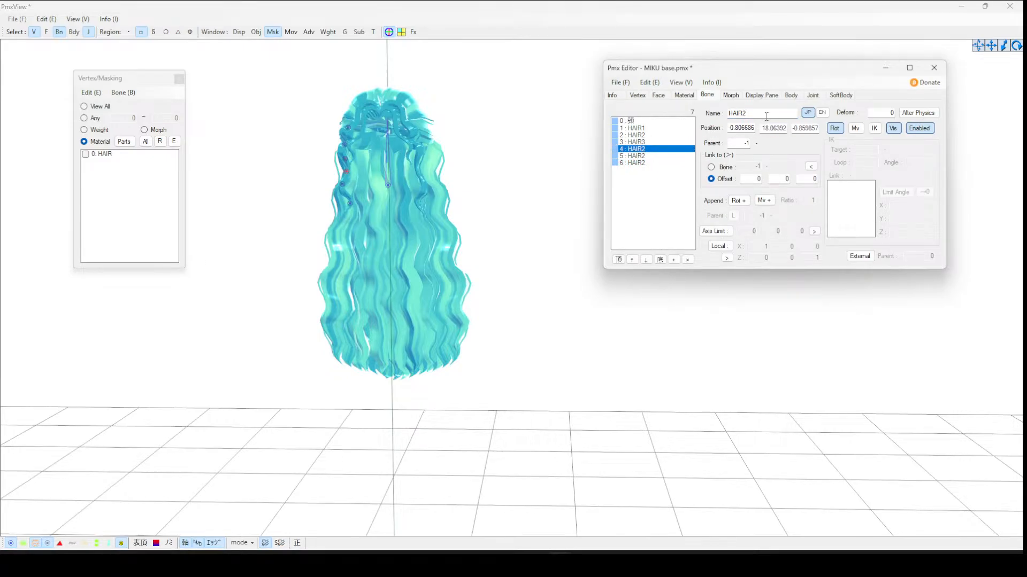
left_click(654, 155)
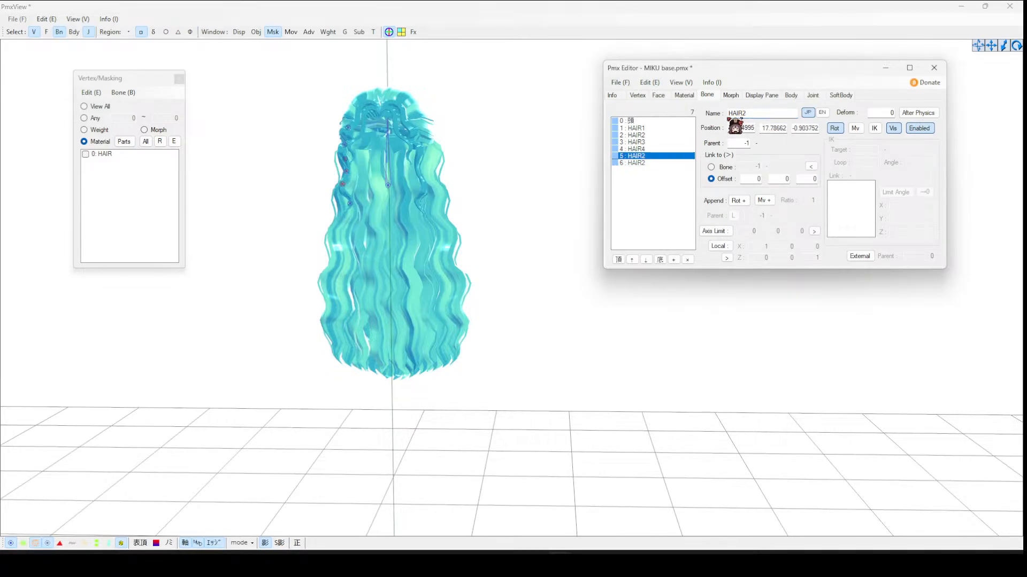
left_click(749, 113)
type("5")
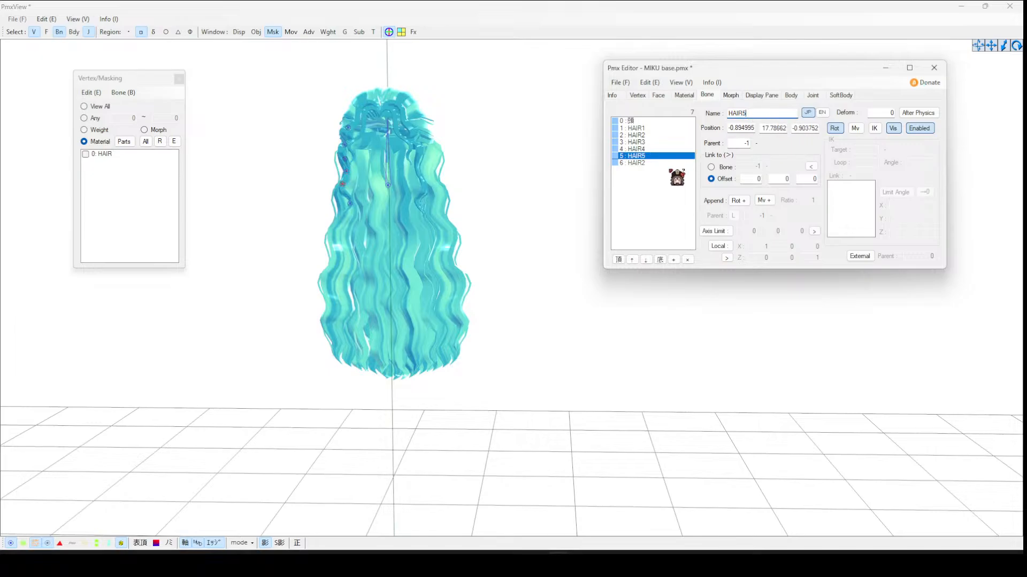
left_click(666, 162)
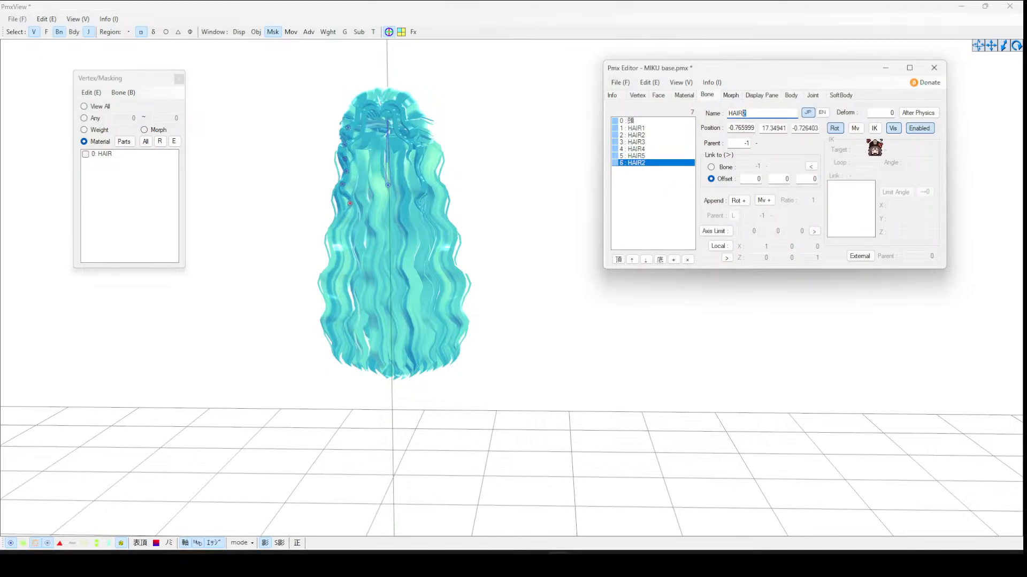
type("6")
- Link HAIR1's tail to HAIR2, parent HAIR2 to HAIR1 and HAIR3 to HAIR2, linking each tail to the next bone
left_click(645, 129)
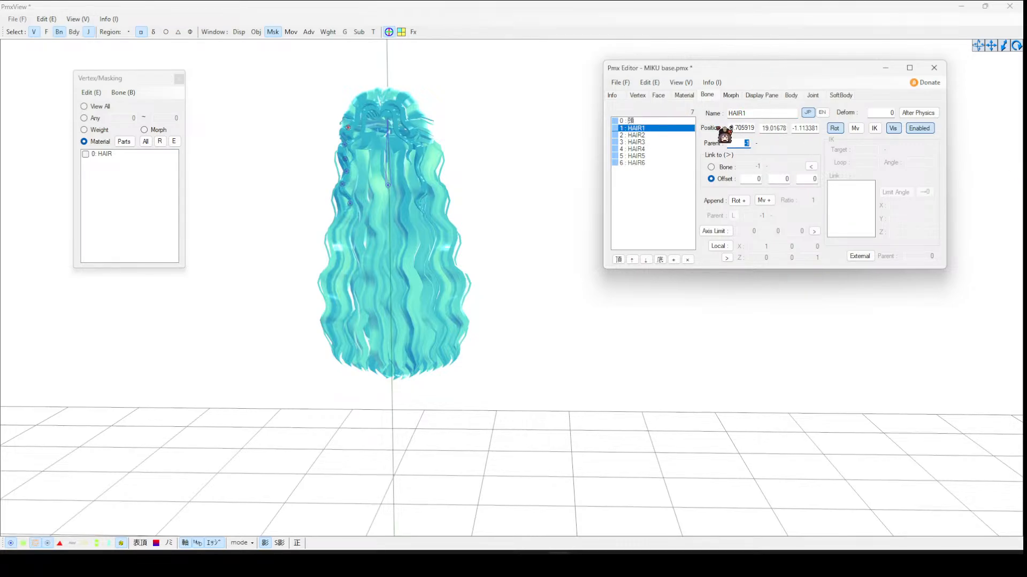
left_click(726, 167)
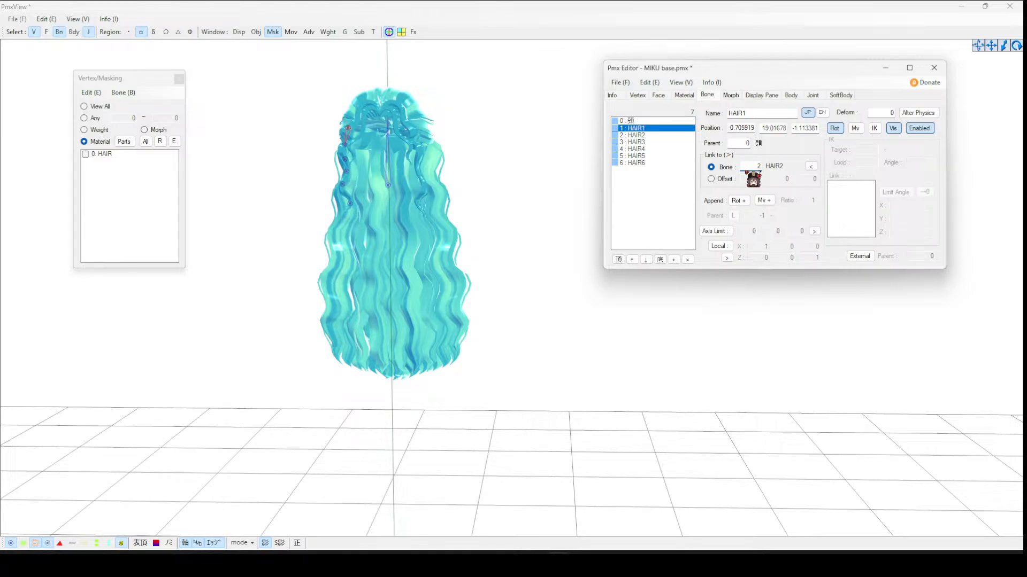
left_click(648, 135)
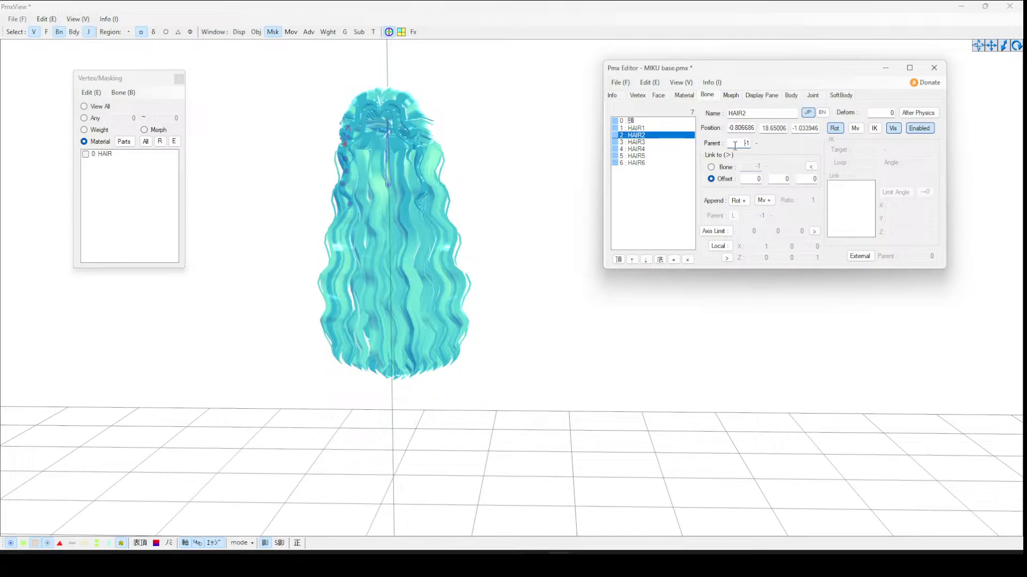
type("1")
left_click(711, 167)
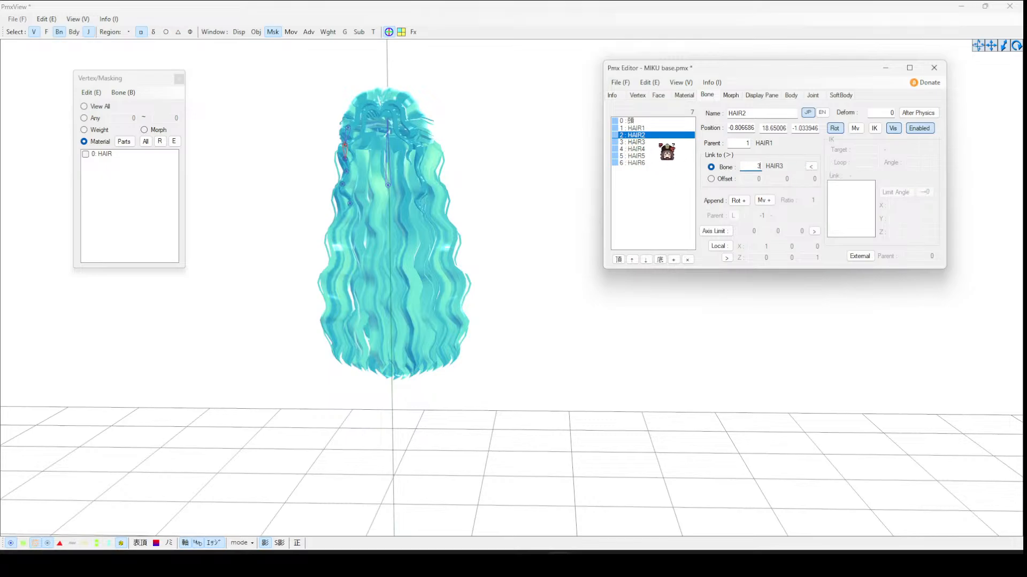
left_click(663, 142)
type("2")
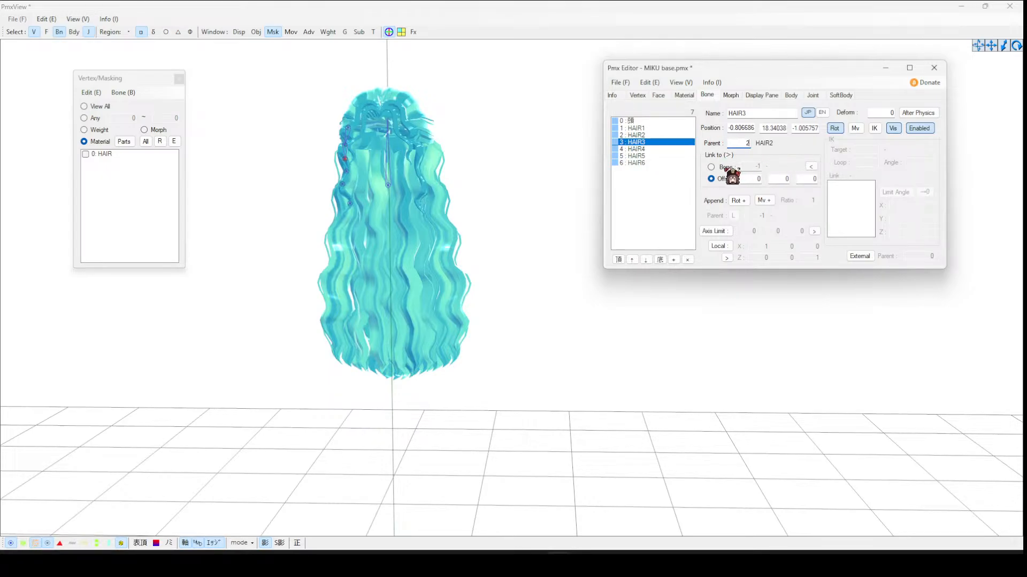
left_click(728, 168)
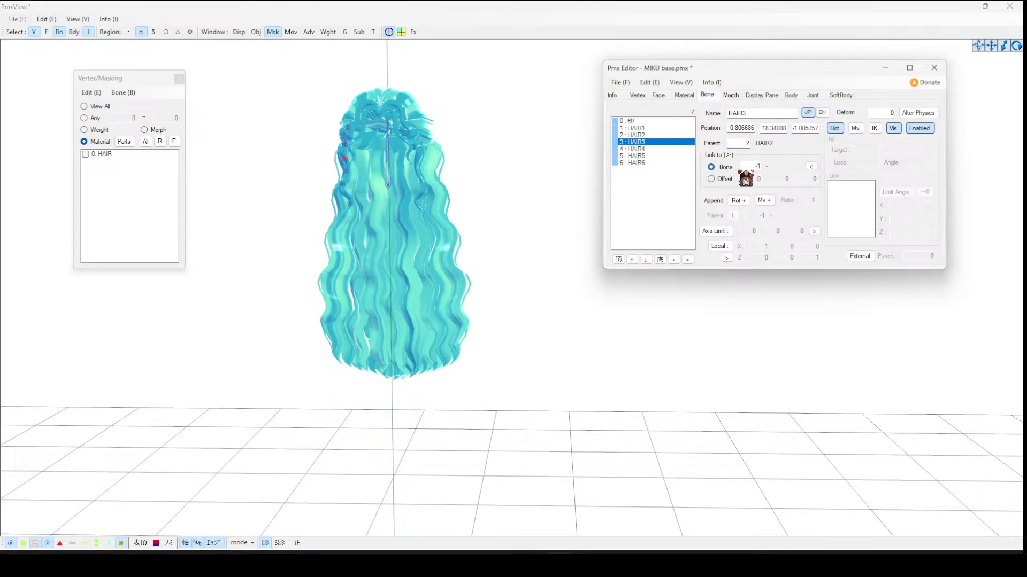
- Parent HAIR4, HAIR5 and HAIR6 each to the previous bone, linking tails onward and leaving HAIR6 on offset
left_click(650, 150)
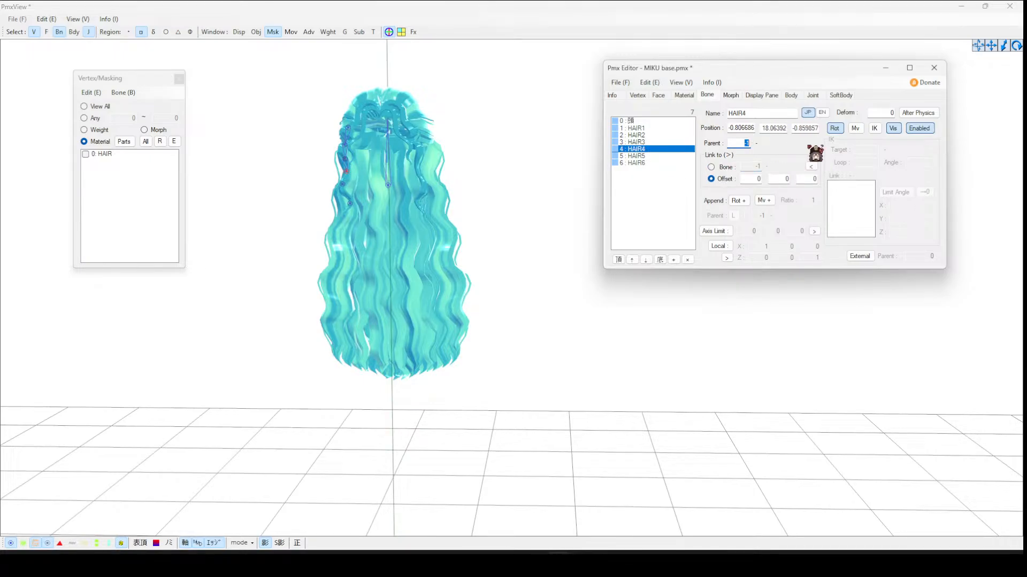
type("3")
left_click(728, 168)
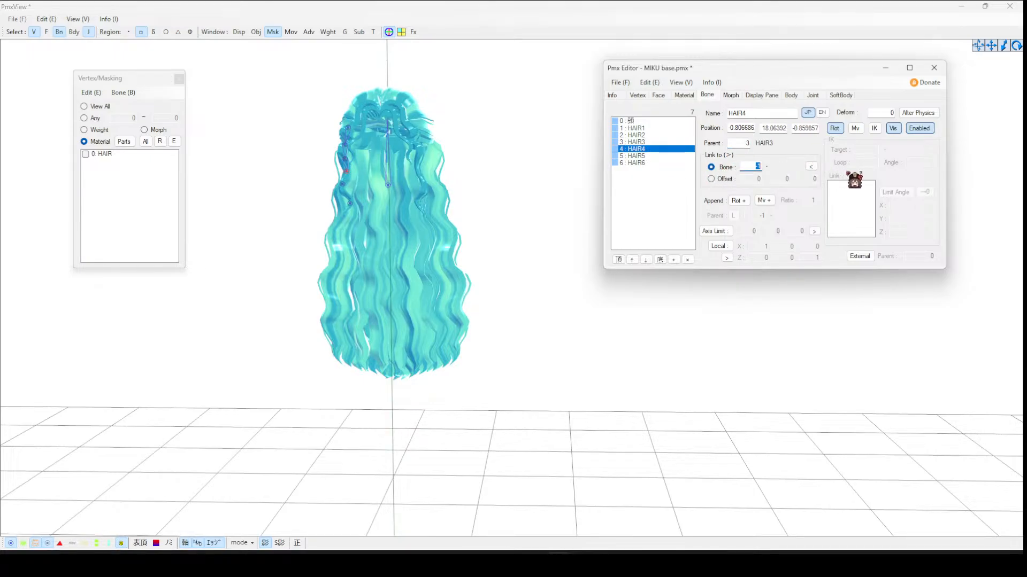
left_click(663, 156)
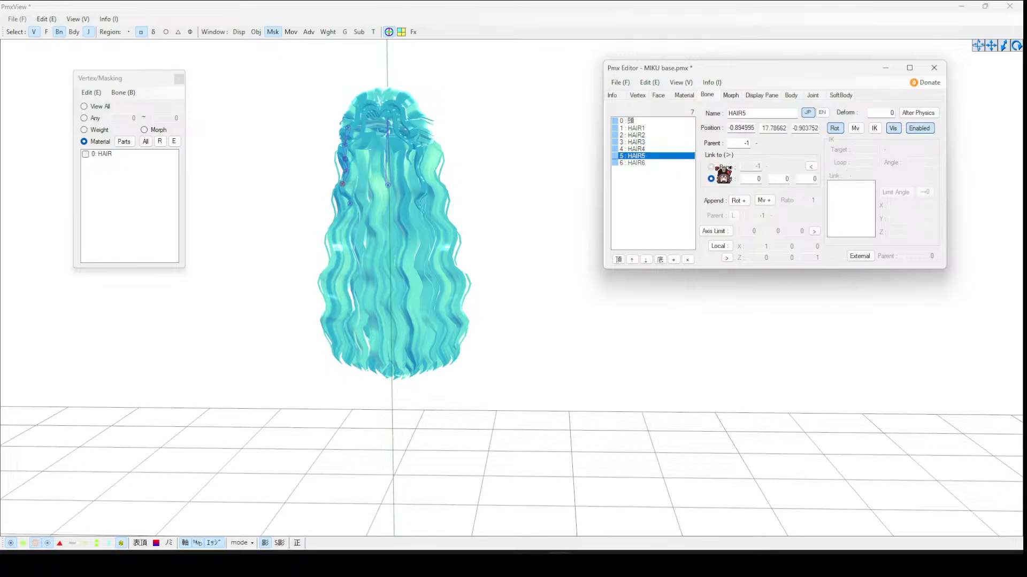
left_click(721, 167)
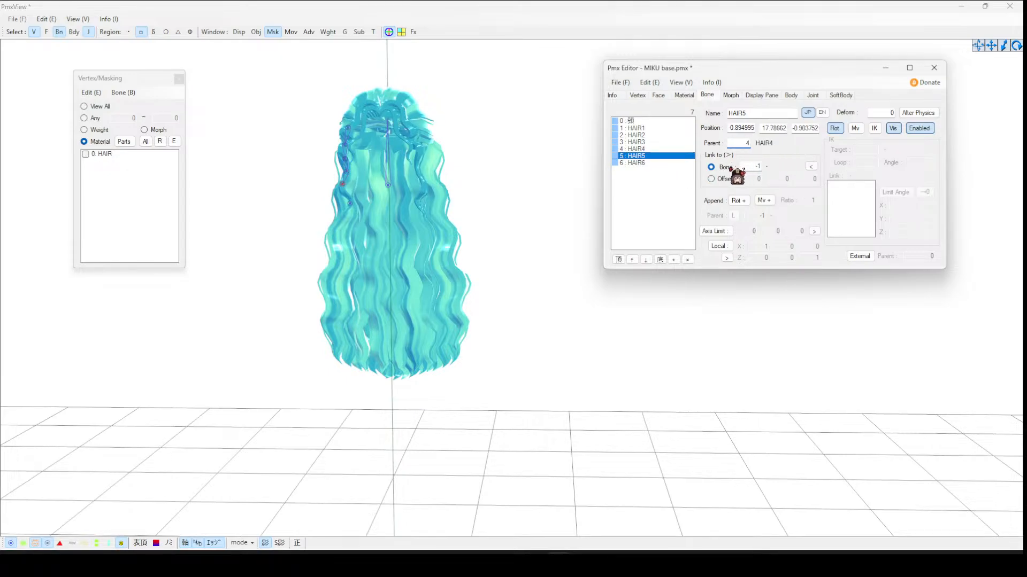
left_click(660, 163)
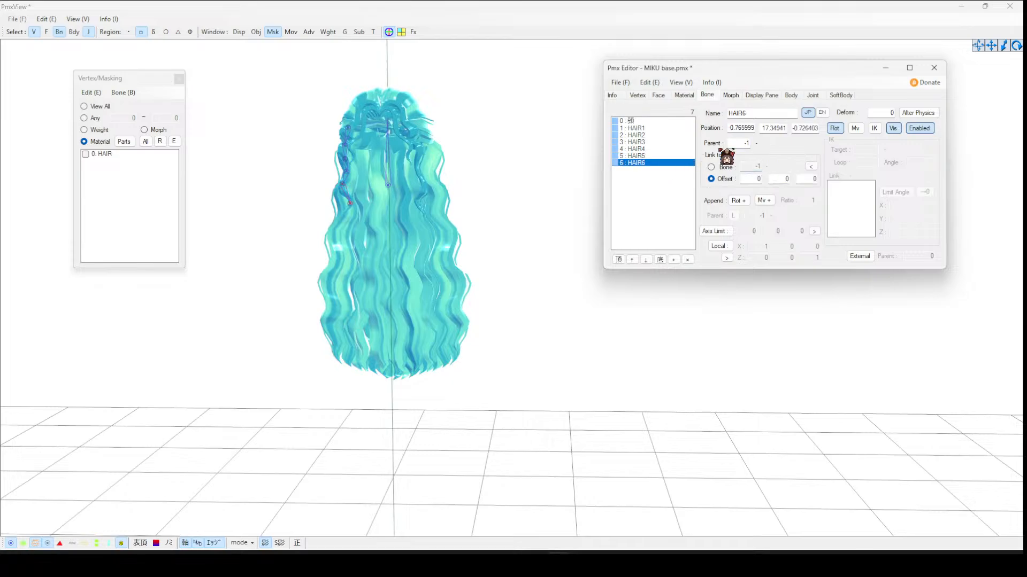
type("5")
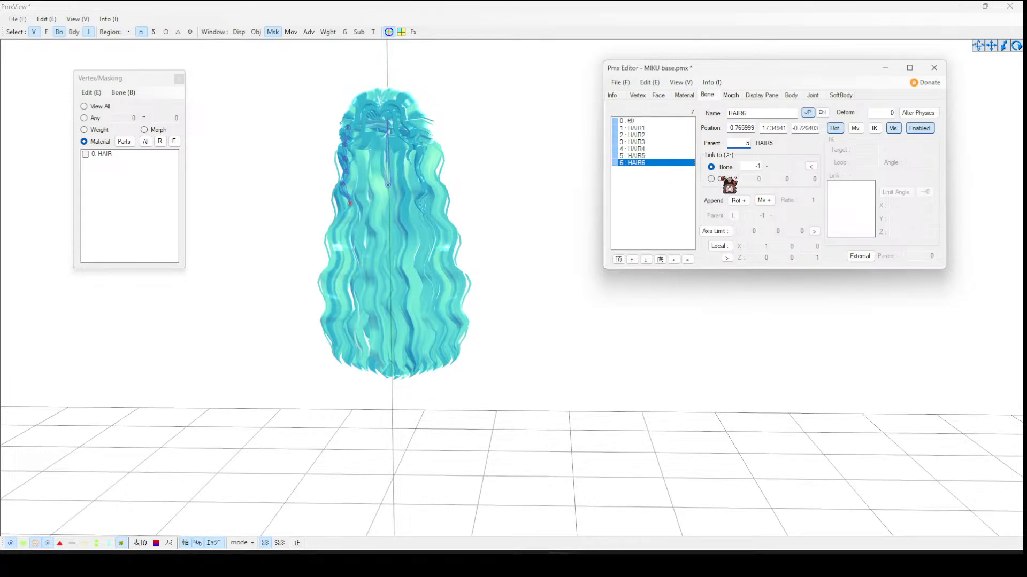
left_click(720, 182)
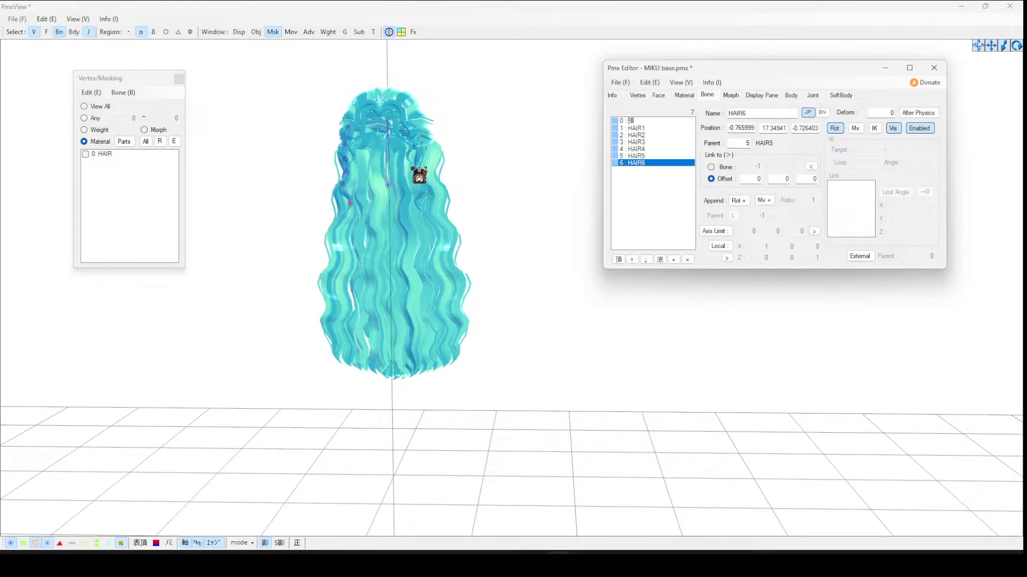
- Mask the HAIR material, start weight drawing for HAIR1 and paint weight 100 onto the side strand's top
left_click(401, 131)
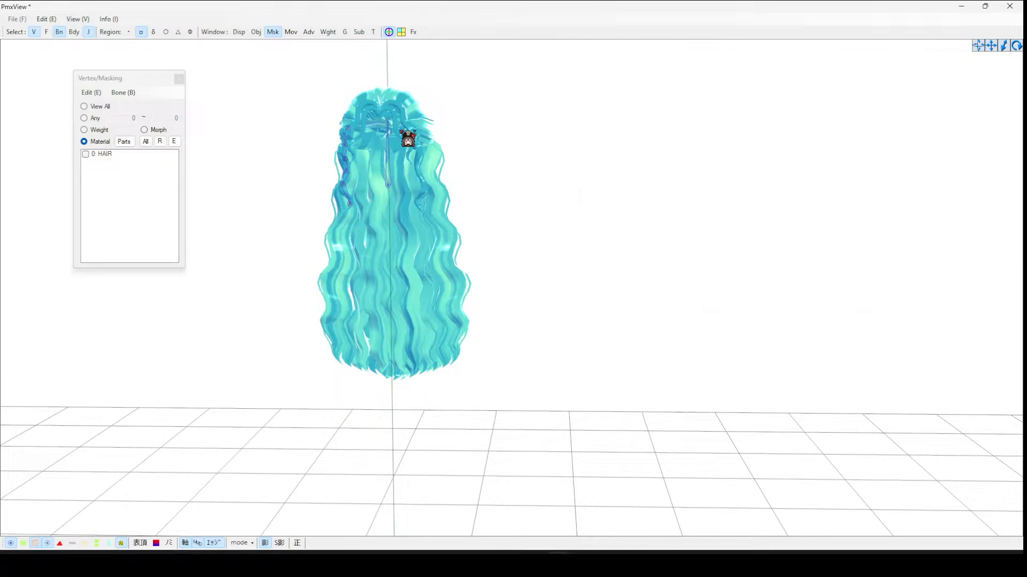
left_click(349, 129)
left_click(127, 155)
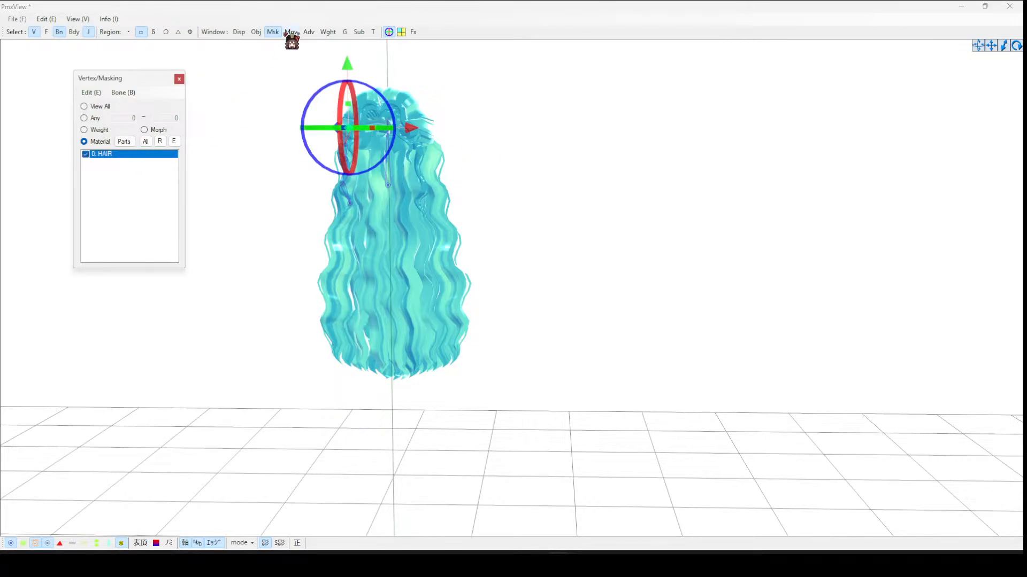
left_click(328, 32)
left_click(123, 125)
right_click_drag(382, 140, 390, 144)
scroll(305, 160, "up", 5)
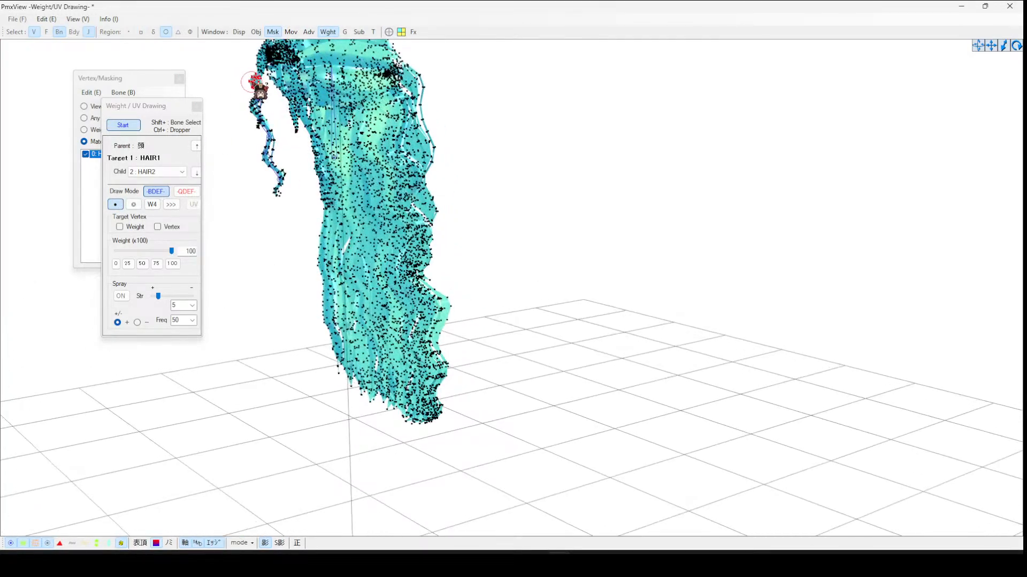
mouse_move(257, 87)
left_mouse_down()
mouse_move(271, 171)
mouse_move(290, 199)
mouse_move(280, 175)
mouse_move(272, 192)
left_mouse_up()
right_click_drag(236, 128, 250, 128)
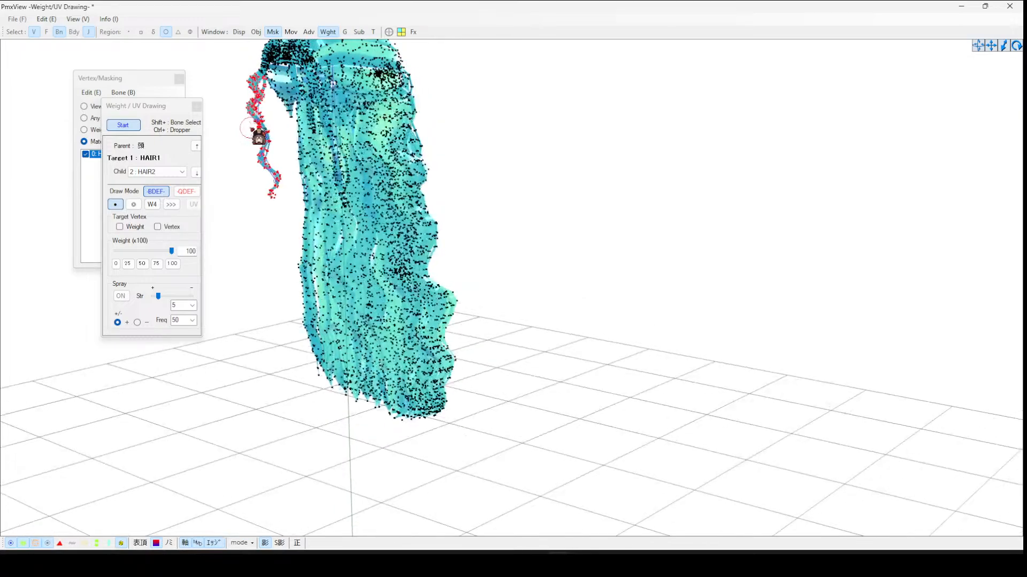
- Switch the weight drawing target to HAIR2 and paint weight 100 onto the side strand's section below HAIR1
left_click(133, 128)
left_click(257, 104)
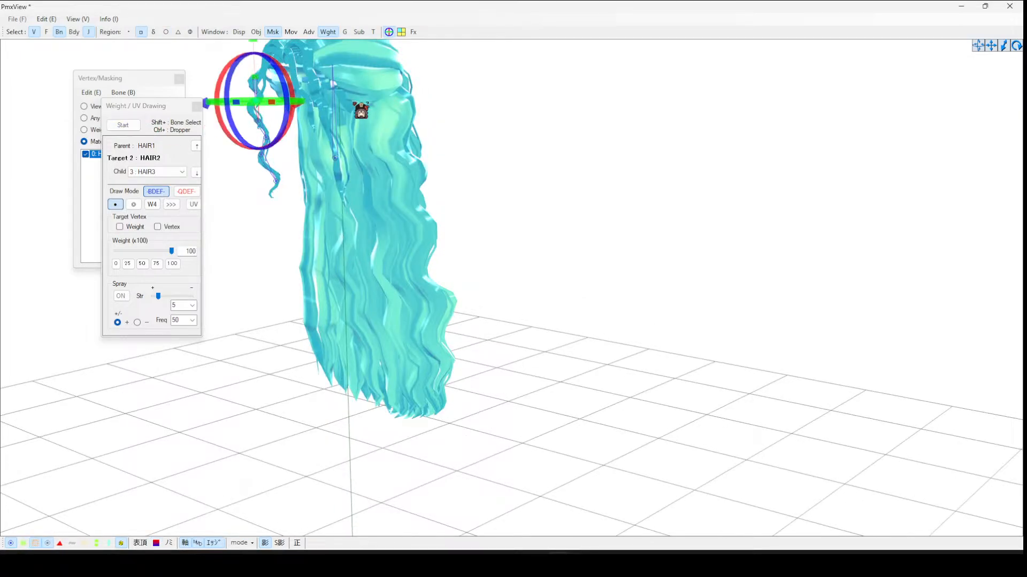
right_click_drag(354, 102, 682, 130)
left_click(530, 131)
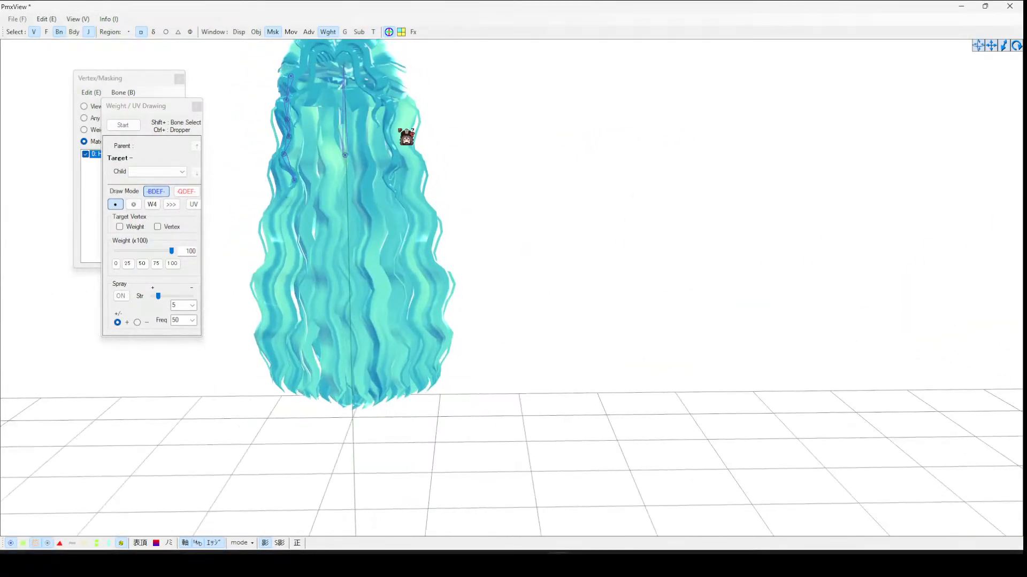
left_click(285, 101)
left_click(129, 126)
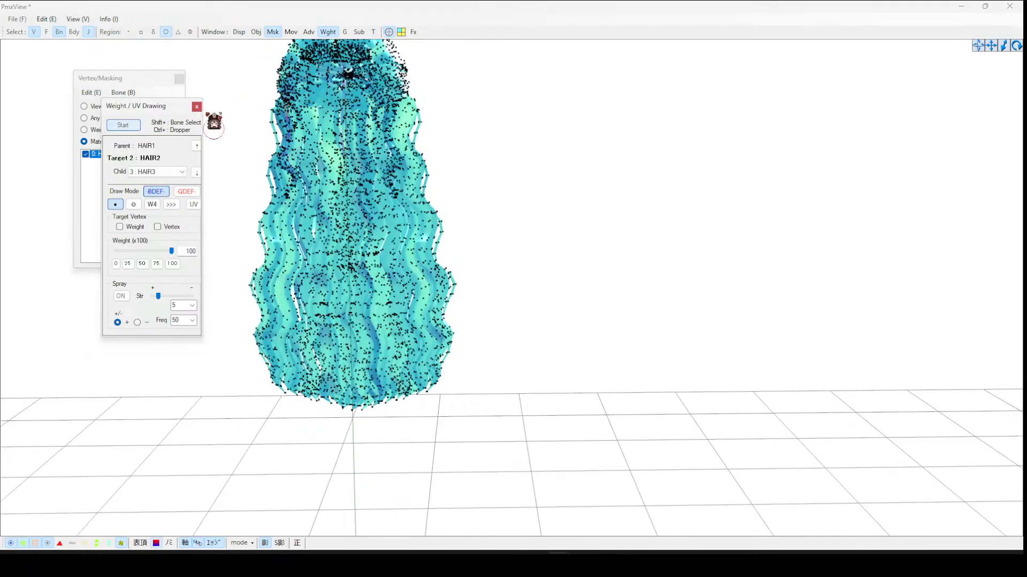
right_click_drag(459, 95, 390, 95)
mouse_move(282, 114)
right_mouse_down()
mouse_move(294, 109)
mouse_move(278, 115)
mouse_move(285, 104)
mouse_move(294, 112)
right_mouse_up()
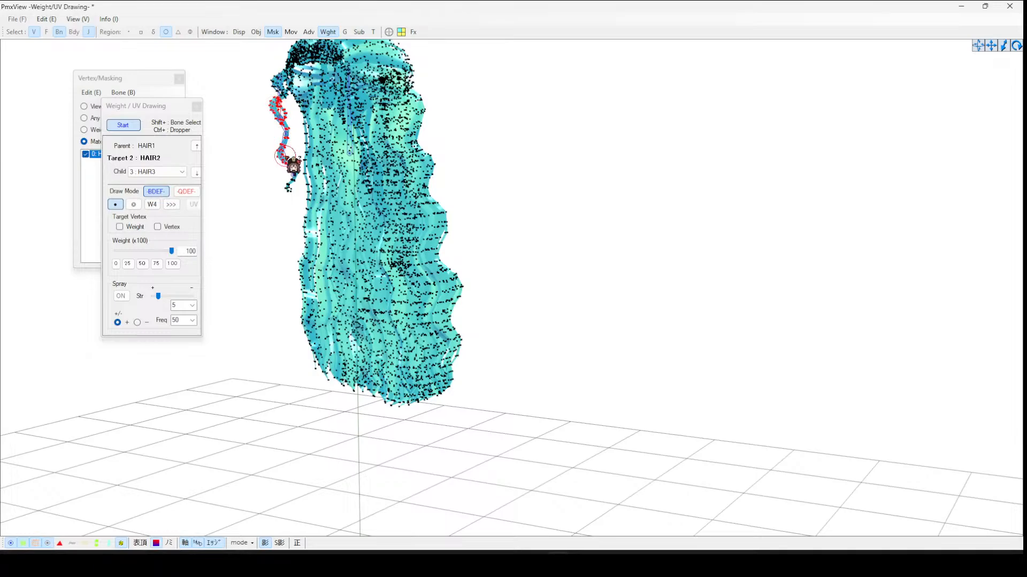
mouse_move(293, 166)
left_mouse_down()
mouse_move(294, 184)
mouse_move(285, 171)
left_mouse_up()
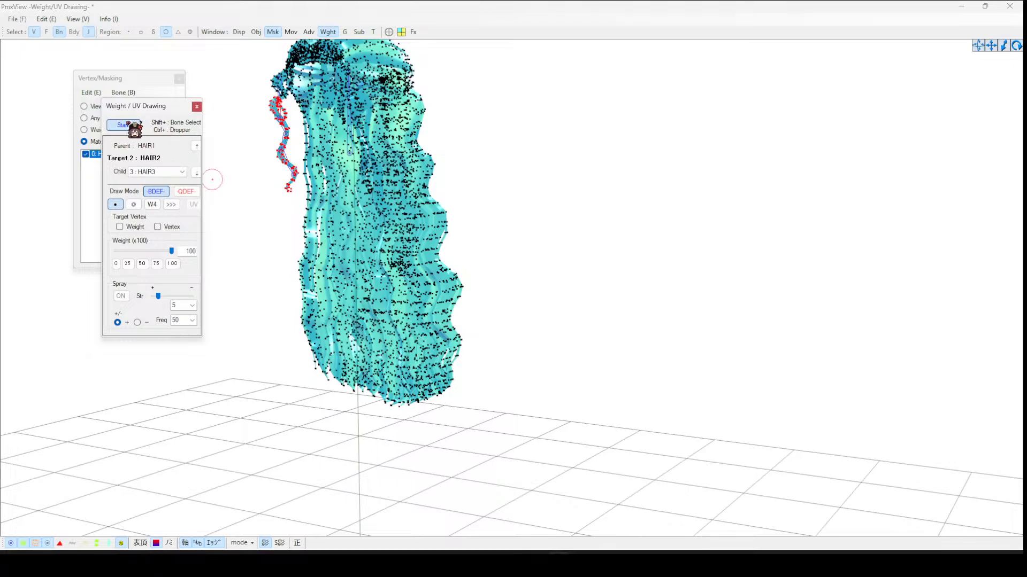
- Switch the target to HAIR3 and paint weight 100 along the side strand's next lower section
left_click(127, 127)
left_click(288, 126, "shift")
left_click(123, 125)
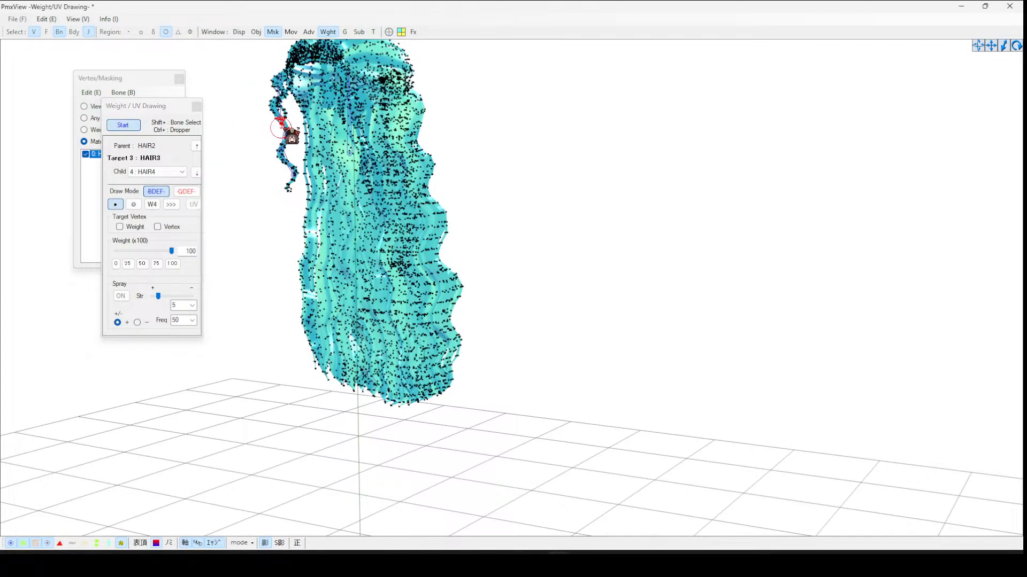
left_click_drag(283, 126, 289, 187)
left_click(152, 204)
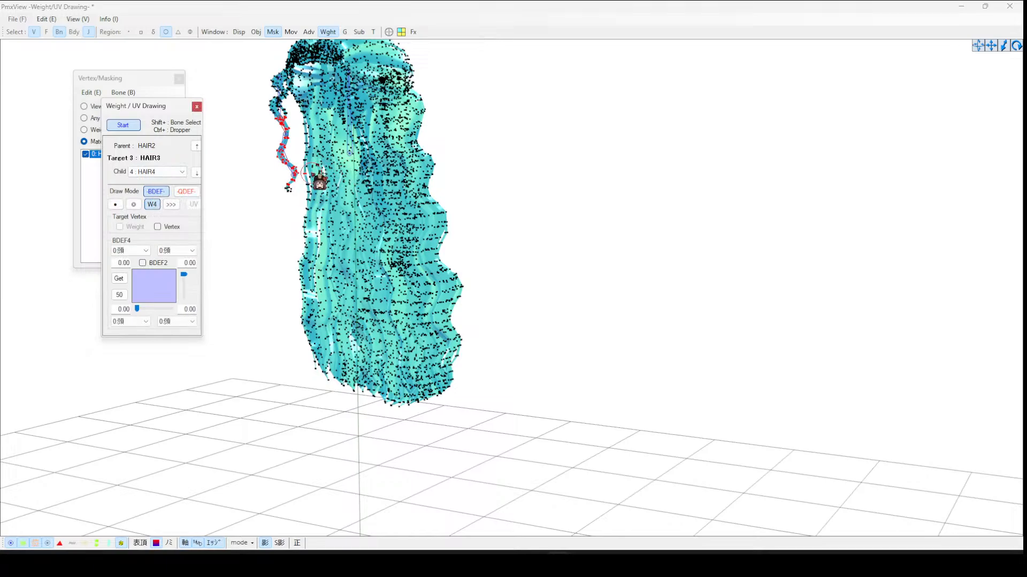
left_click(115, 204)
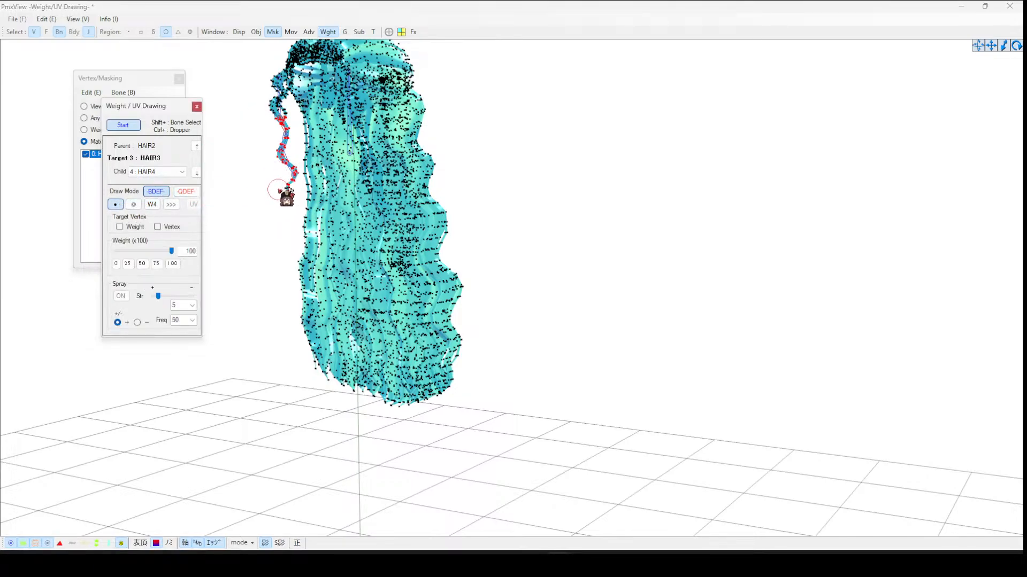
left_click(278, 189)
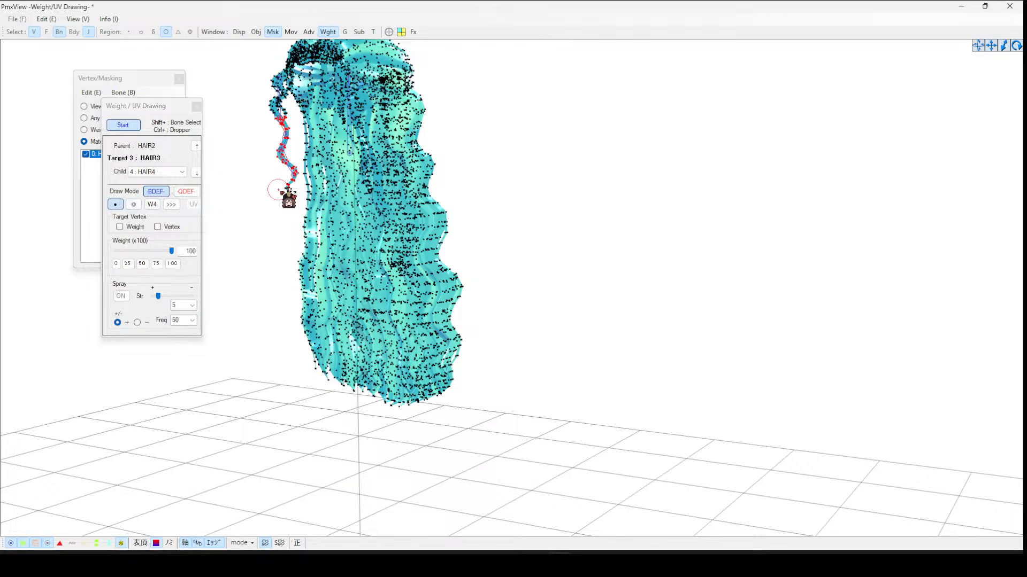
- Switch the drawing target to the head bone and examine its weights across the hair from several angles
left_click(139, 124)
scroll(334, 142, "down", 4)
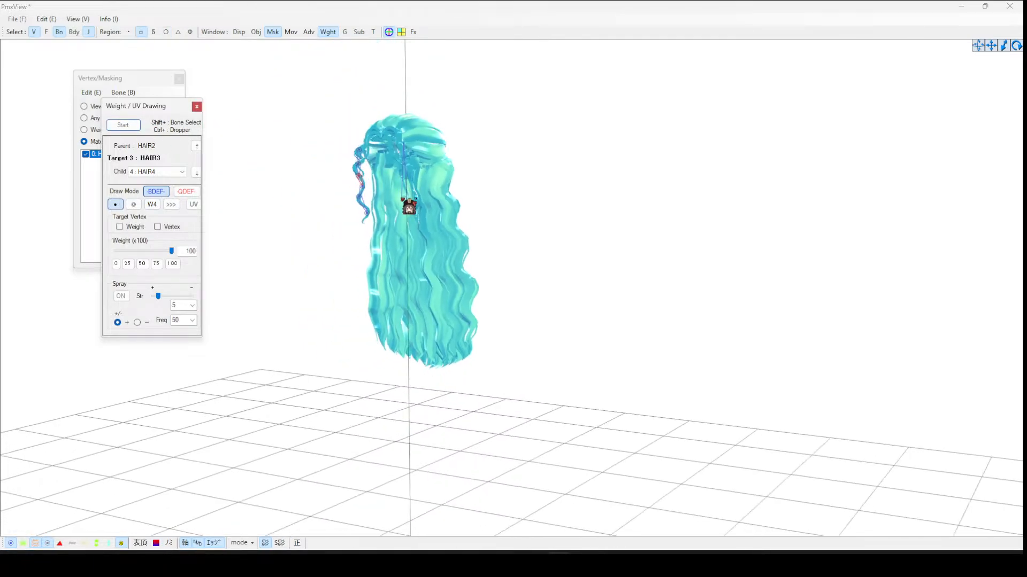
left_click_drag(401, 195, 404, 203)
left_click(123, 124)
right_click_drag(483, 134, 465, 128)
mouse_move(395, 167)
left_mouse_down()
mouse_move(405, 182)
mouse_move(390, 178)
mouse_move(386, 196)
mouse_move(397, 235)
left_mouse_up()
scroll(425, 185, "down", 2)
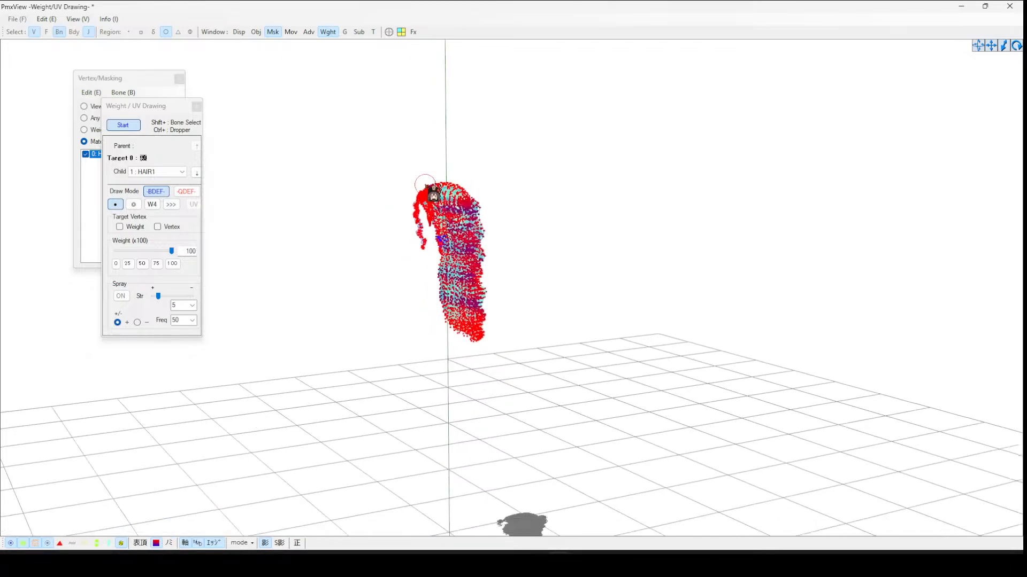
right_click_drag(425, 186, 420, 177)
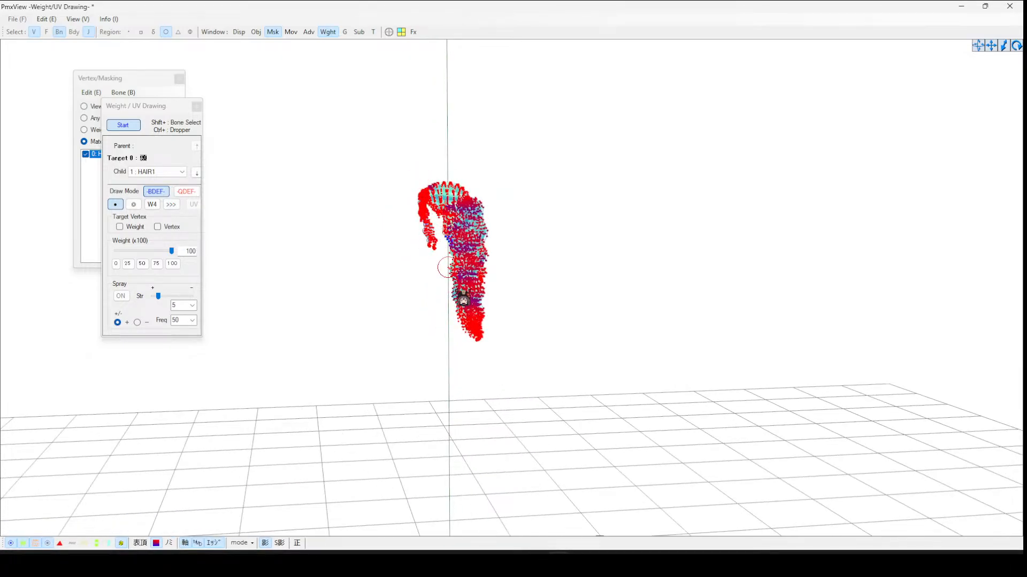
mouse_move(463, 328)
left_mouse_down()
mouse_move(475, 317)
mouse_move(454, 281)
mouse_move(440, 189)
mouse_move(432, 216)
mouse_move(468, 227)
mouse_move(476, 215)
mouse_move(470, 230)
mouse_move(490, 237)
mouse_move(478, 219)
mouse_move(495, 311)
left_mouse_up()
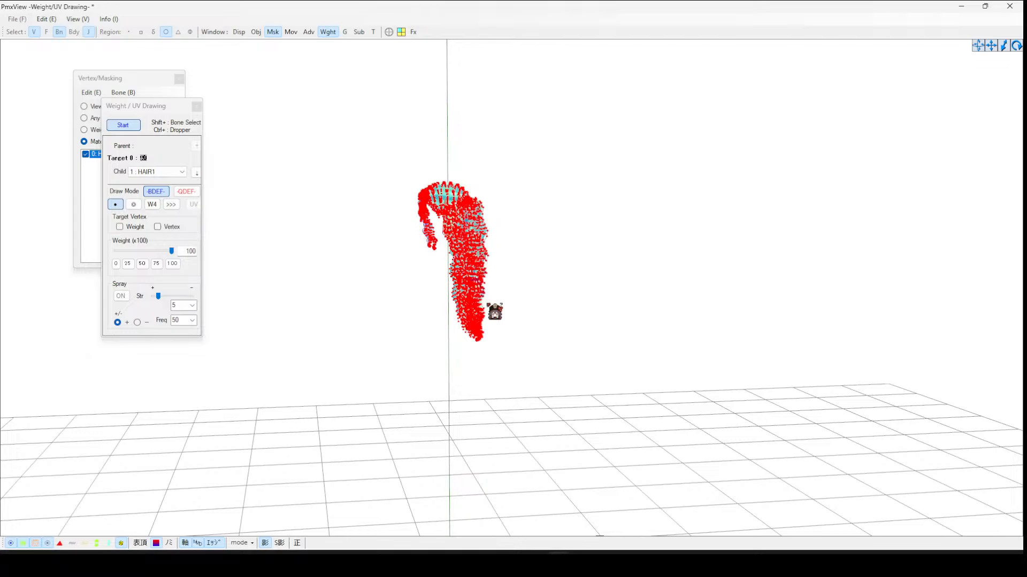
right_click_drag(517, 290, 475, 285)
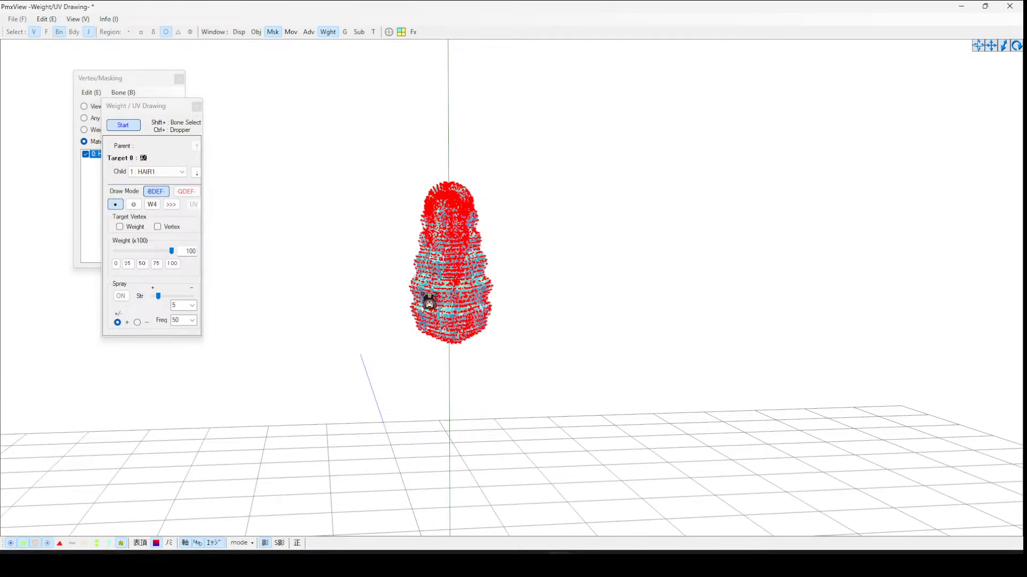
- Select HAIR1 again and repaint weight 100 down the side strand
left_click(123, 124)
left_click(419, 217)
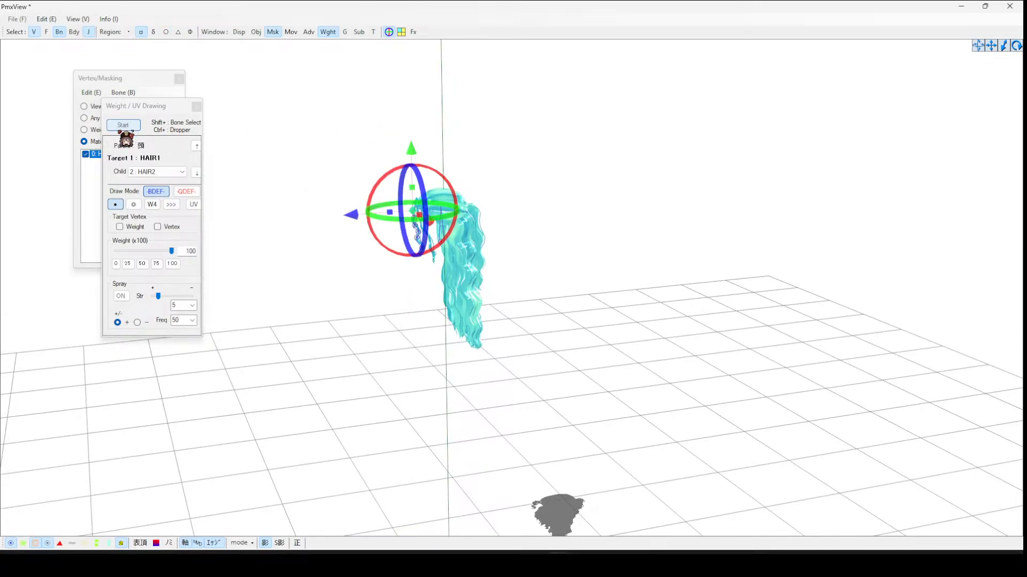
left_click(123, 126)
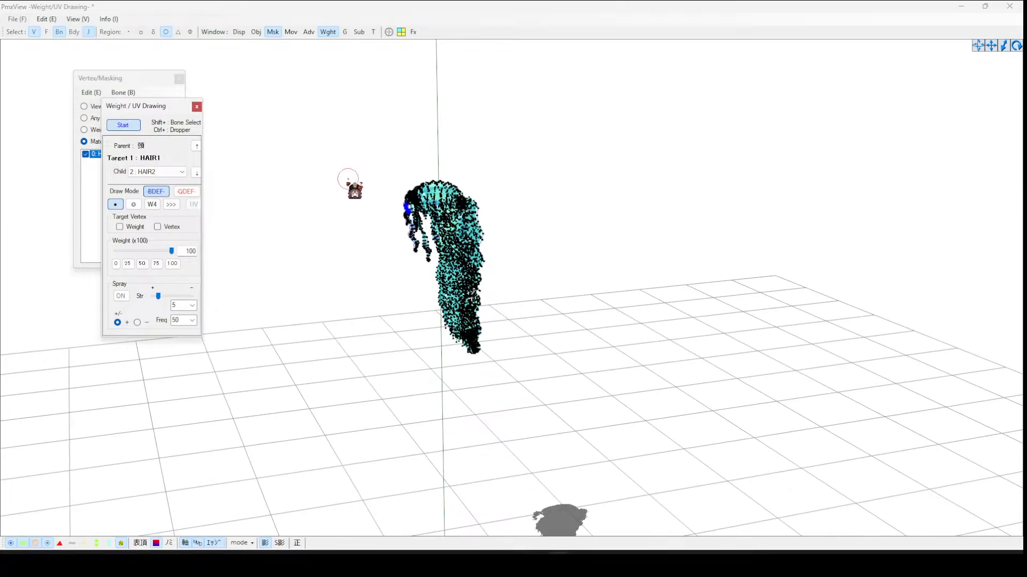
right_click_drag(367, 170, 374, 154)
scroll(366, 155, "up", 6)
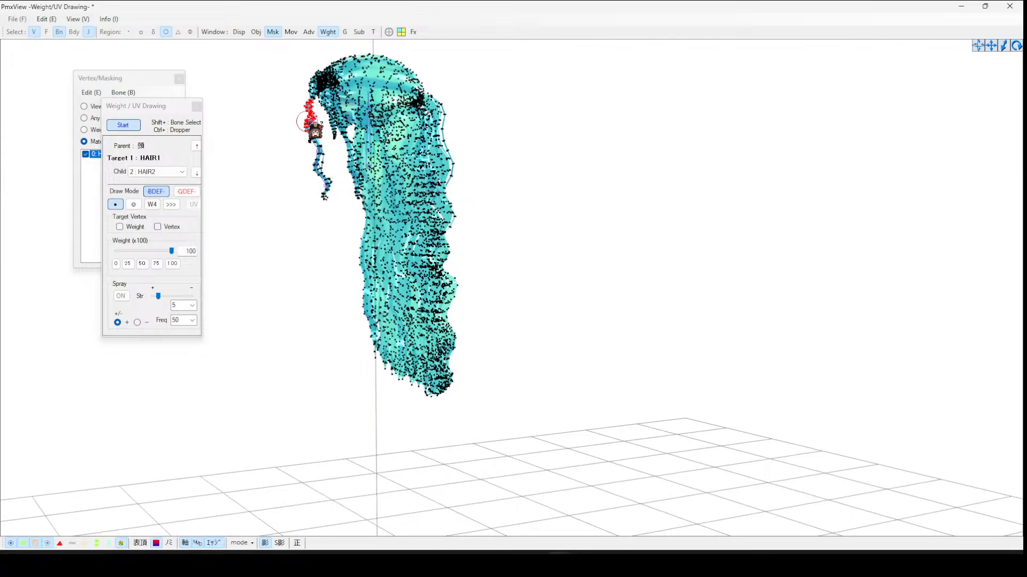
left_click_drag(306, 121, 323, 202)
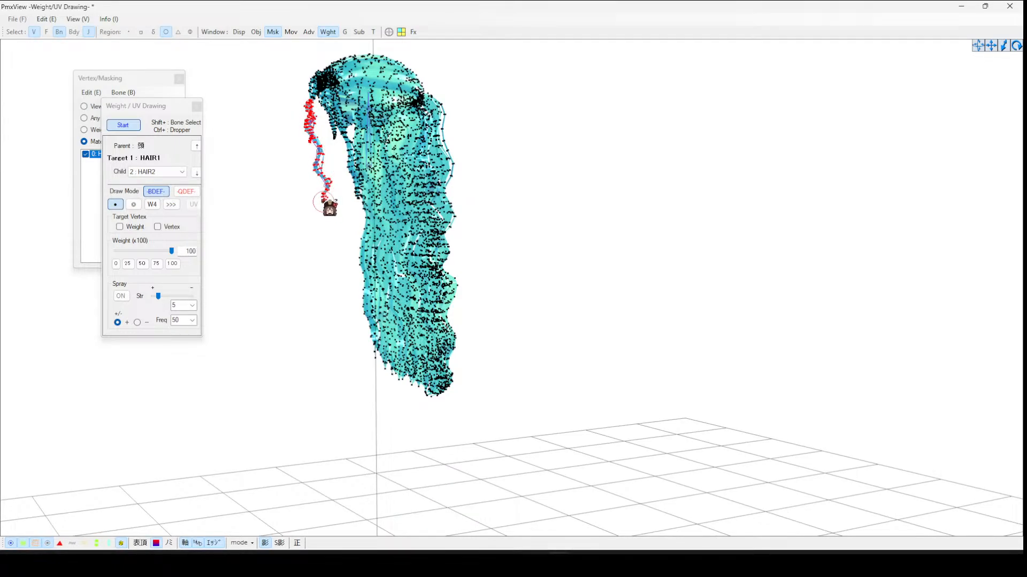
- Select HAIR2 and paint weight 100 from the strand's upper middle down toward its tip
left_click(133, 127)
left_click(315, 128)
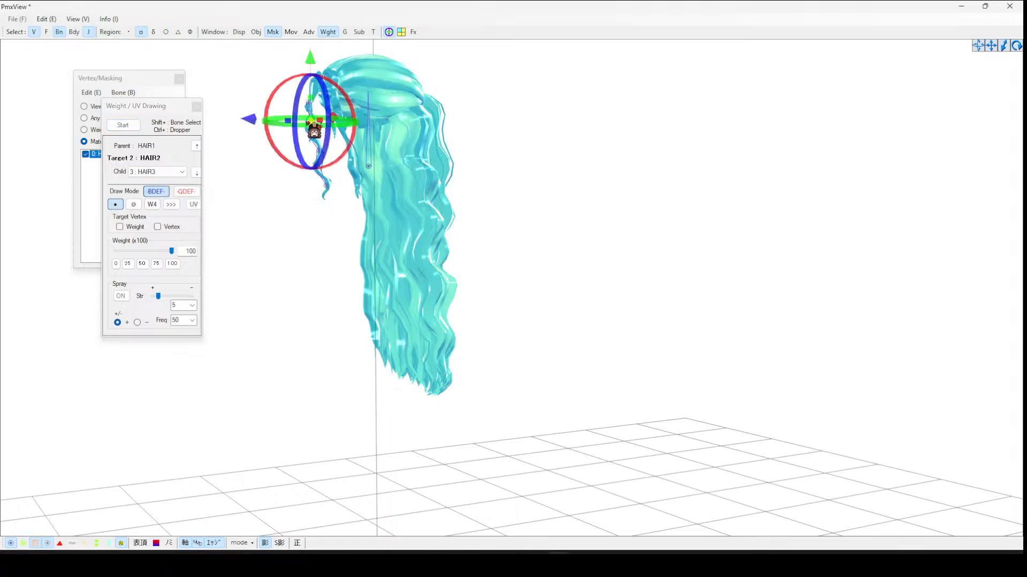
left_click(131, 126)
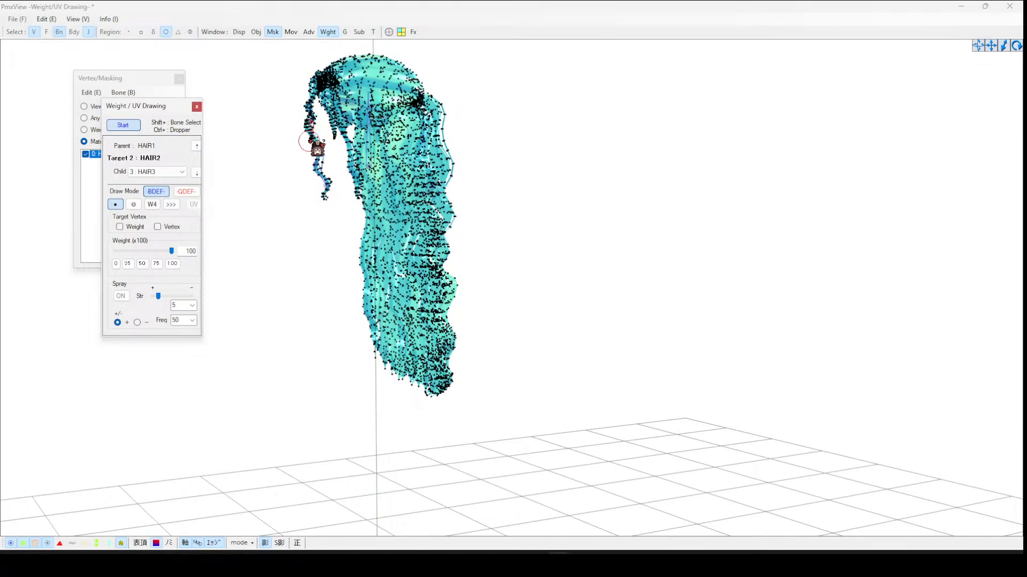
right_click_drag(309, 141, 318, 143)
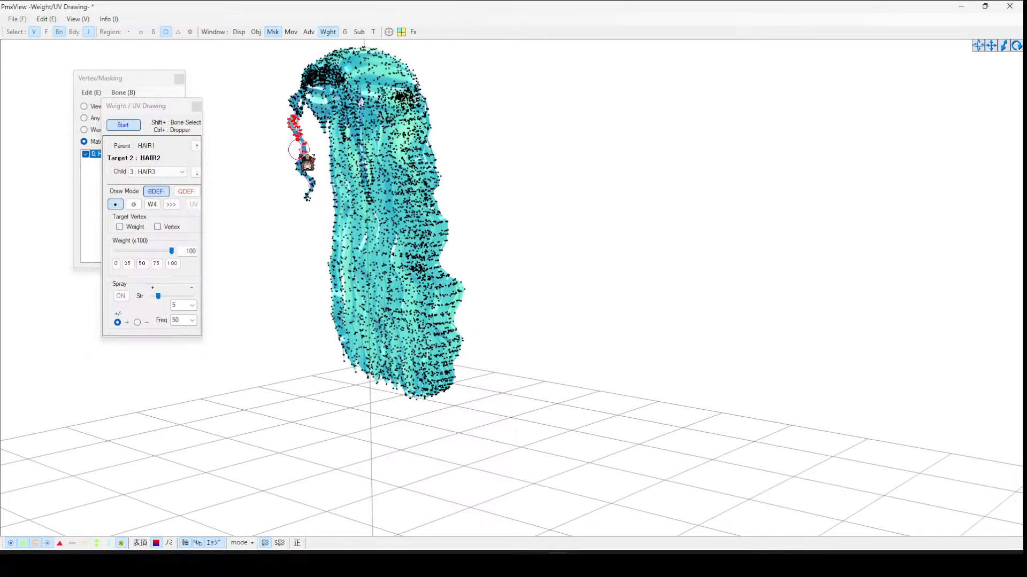
mouse_move(298, 150)
left_mouse_down()
mouse_move(309, 187)
mouse_move(298, 205)
left_mouse_up()
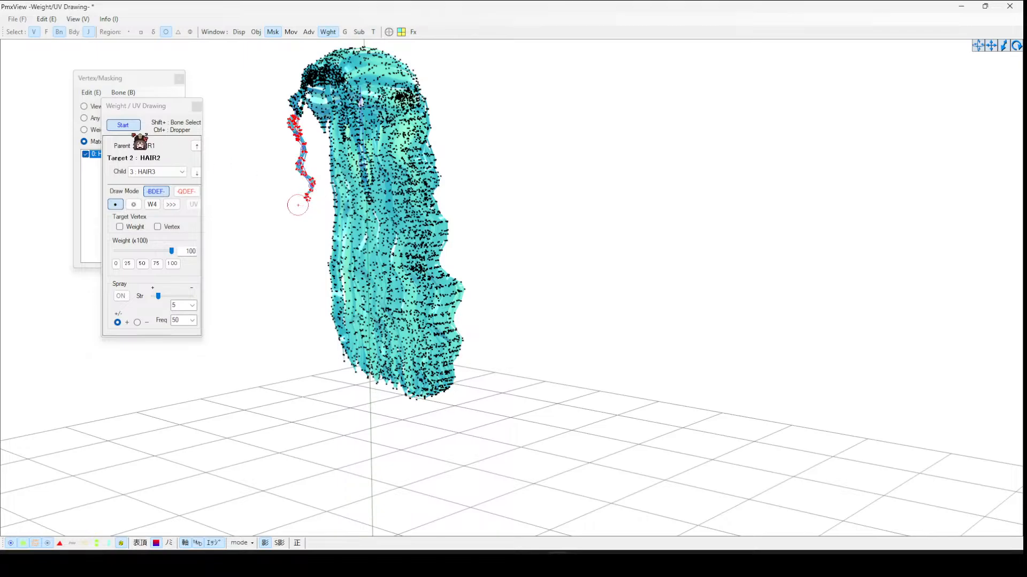
- Switch the target to HAIR4 and paint weight 100 onto the strand's lower part
left_click(132, 128)
left_click(305, 143)
left_click(123, 126)
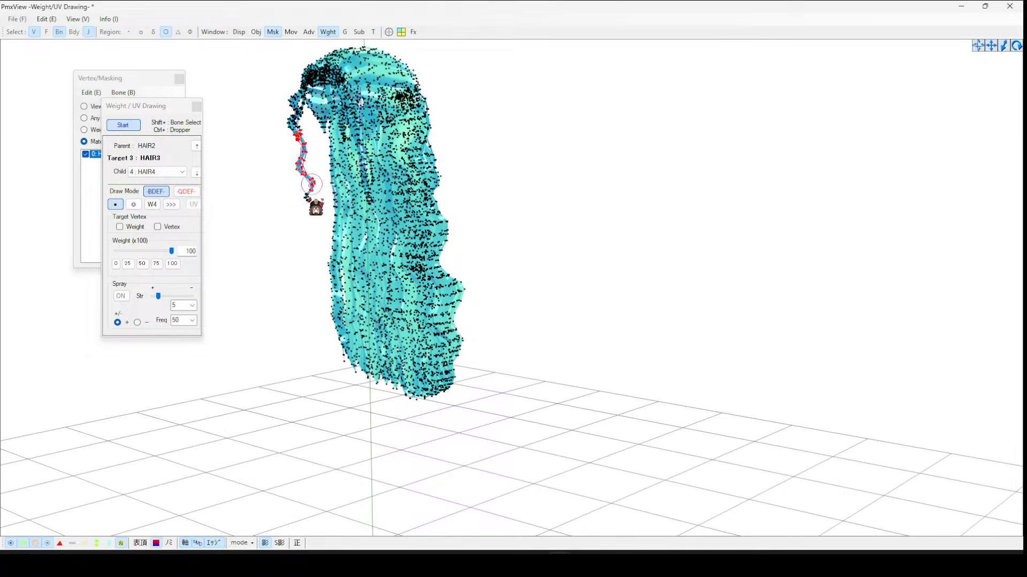
left_click(120, 127)
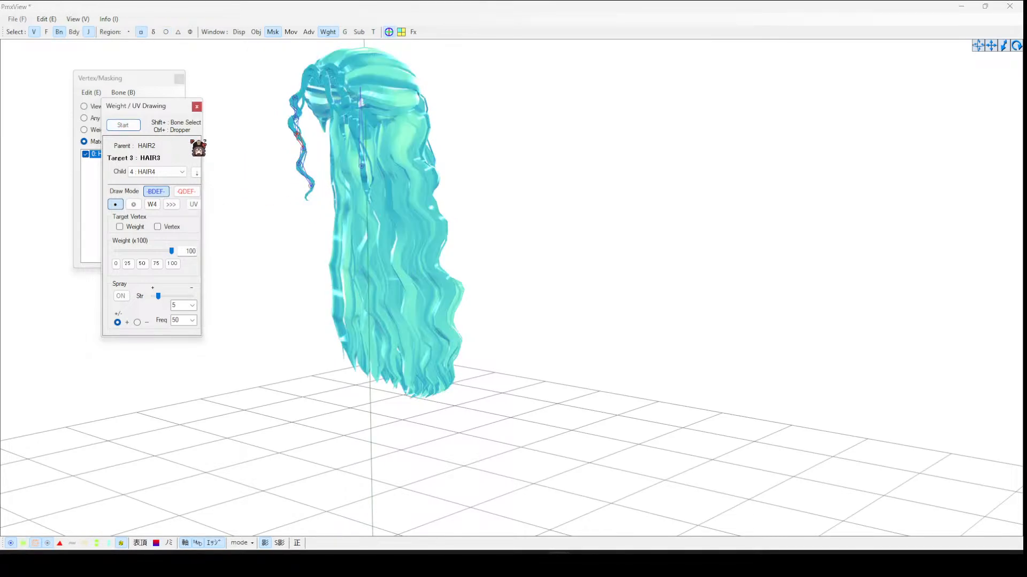
left_click(306, 153)
left_click(352, 132)
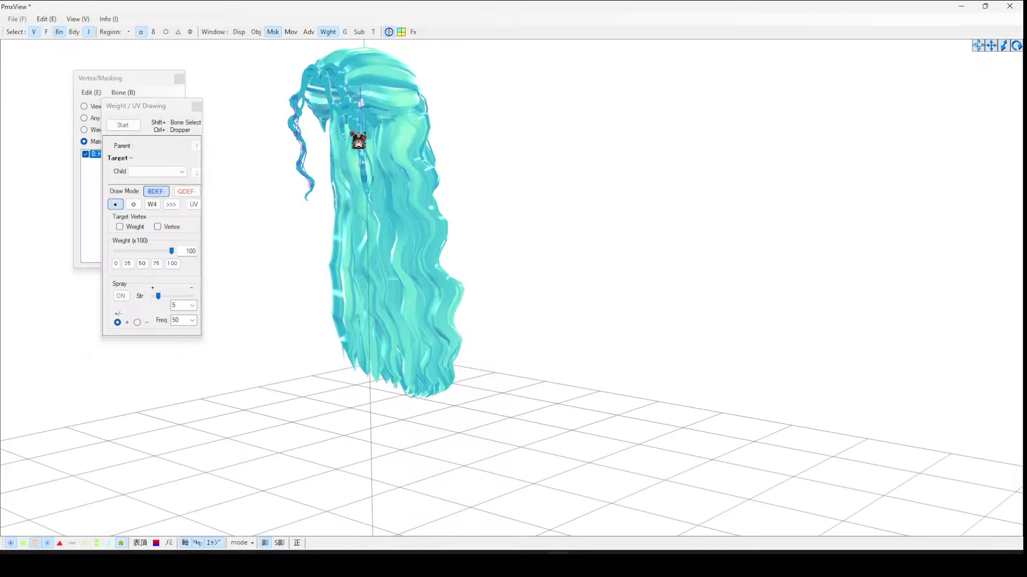
left_click(304, 148)
left_click(119, 125)
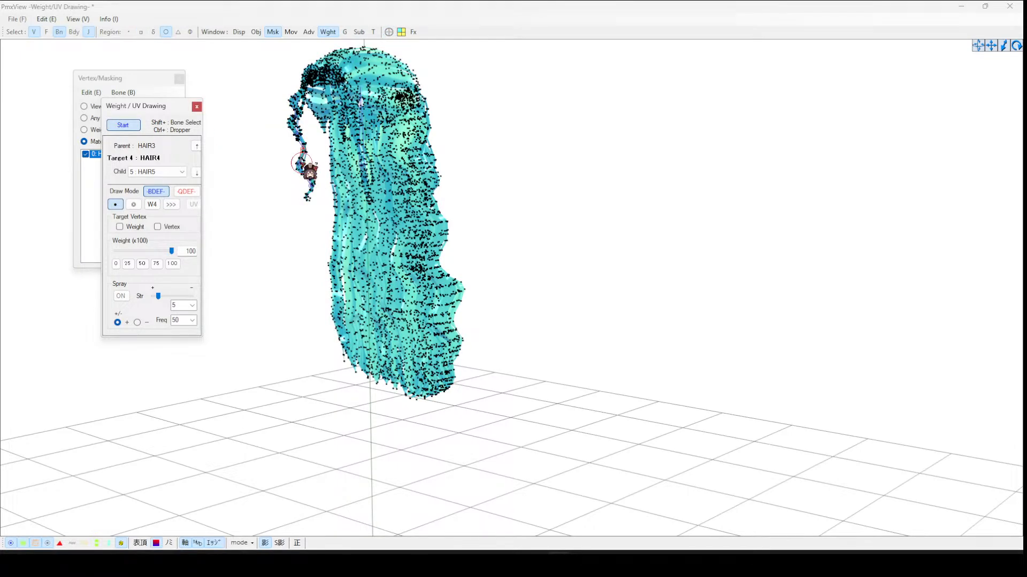
left_click(301, 161)
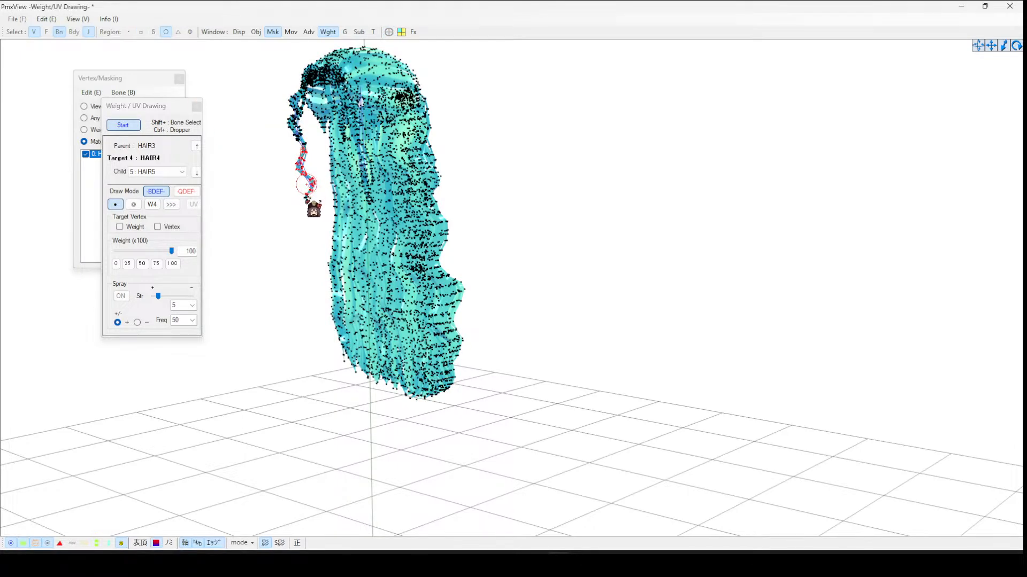
- Switch the target to HAIR5 and paint weight 100 near the strand's end
left_click(123, 125)
left_click(301, 165)
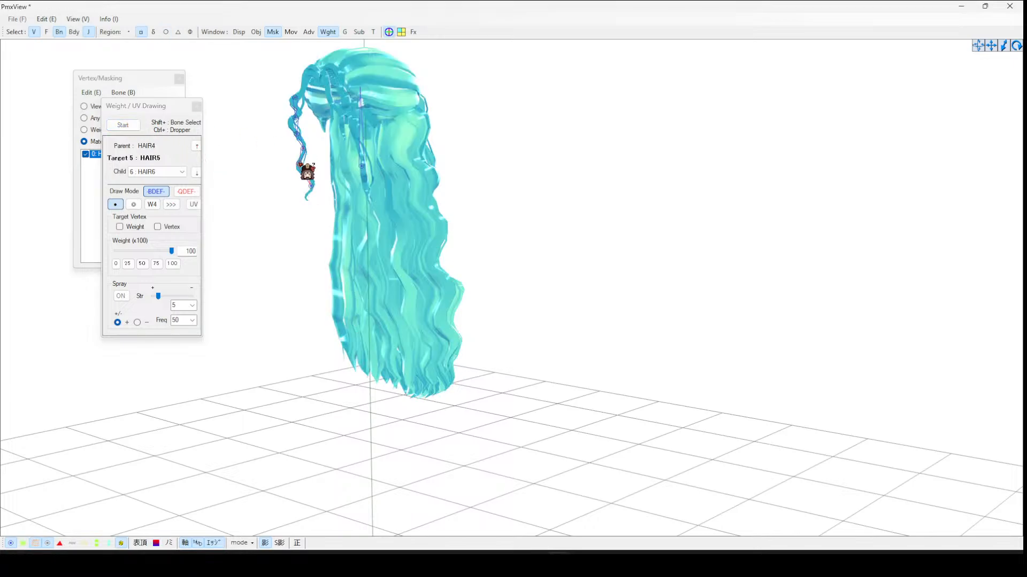
left_click(123, 125)
left_click(298, 167)
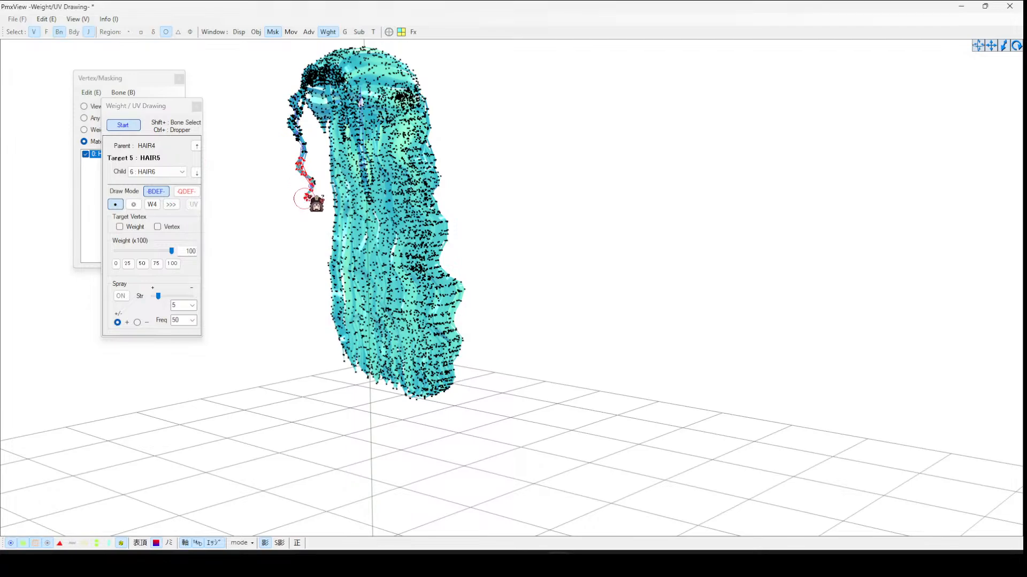
- Switch the target to HAIR6 and paint weight 100 onto the strand's tip
left_click(123, 125)
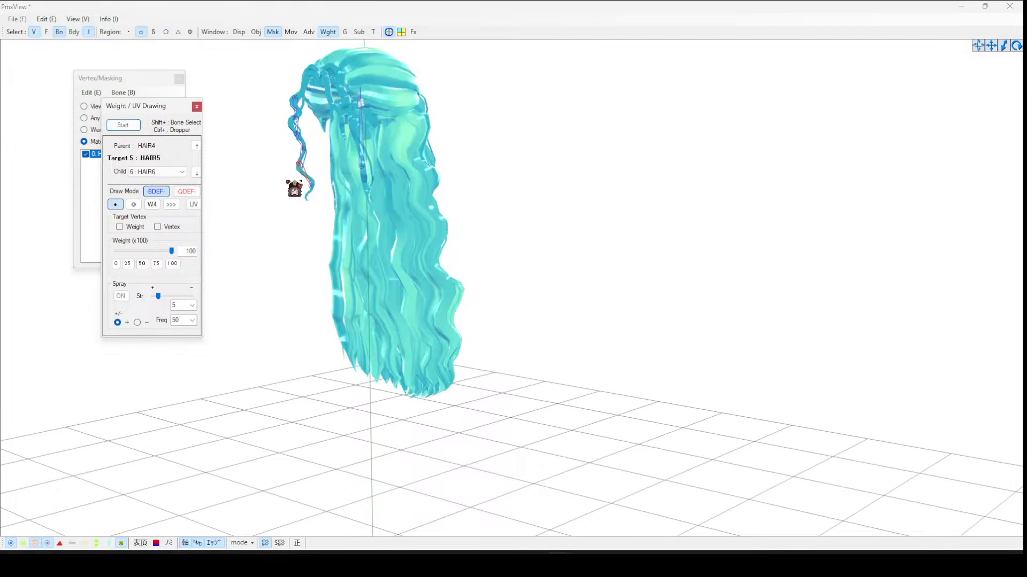
left_click(313, 188)
left_click(298, 156)
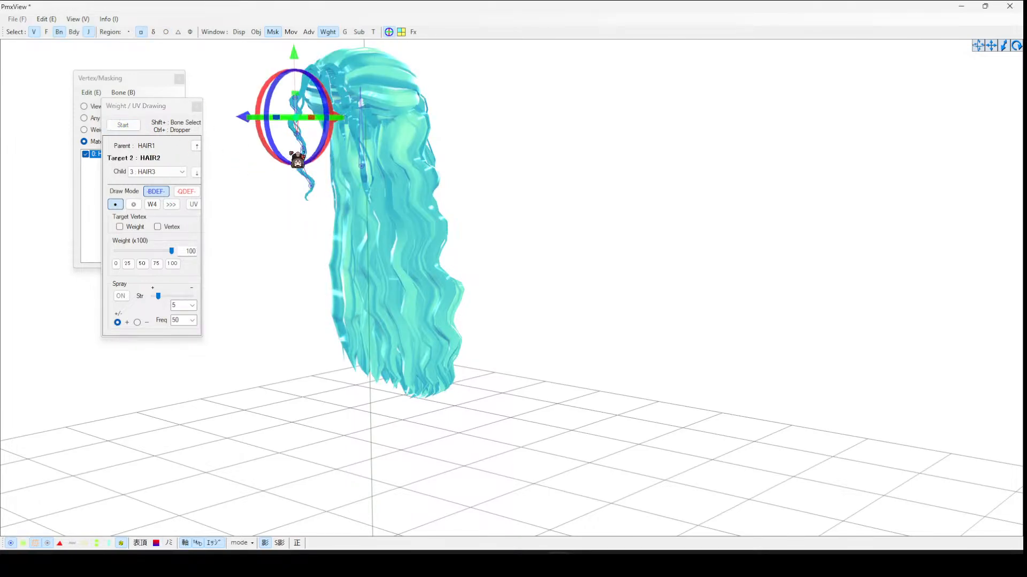
left_click(320, 192)
left_click(123, 125)
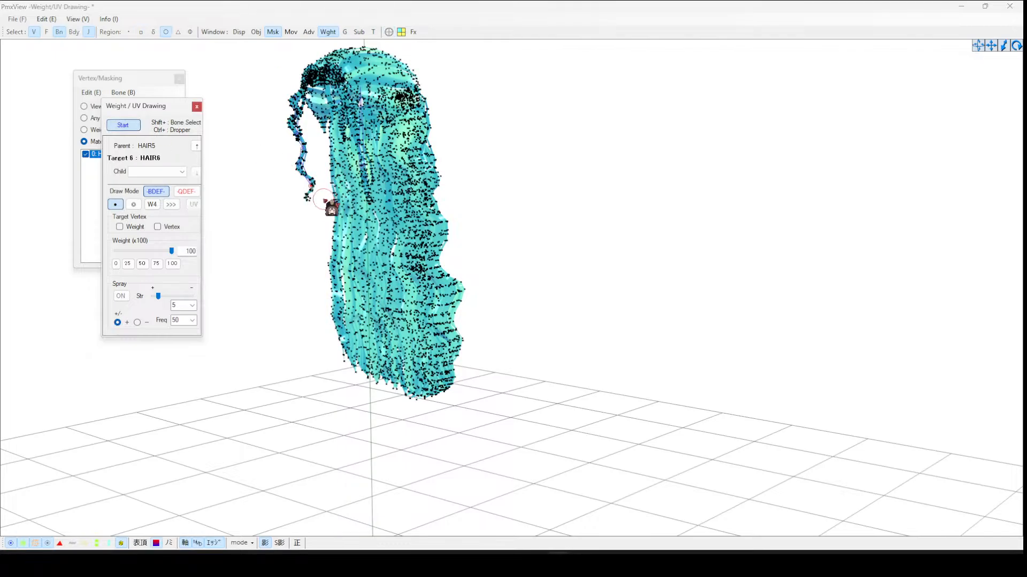
left_click(315, 188)
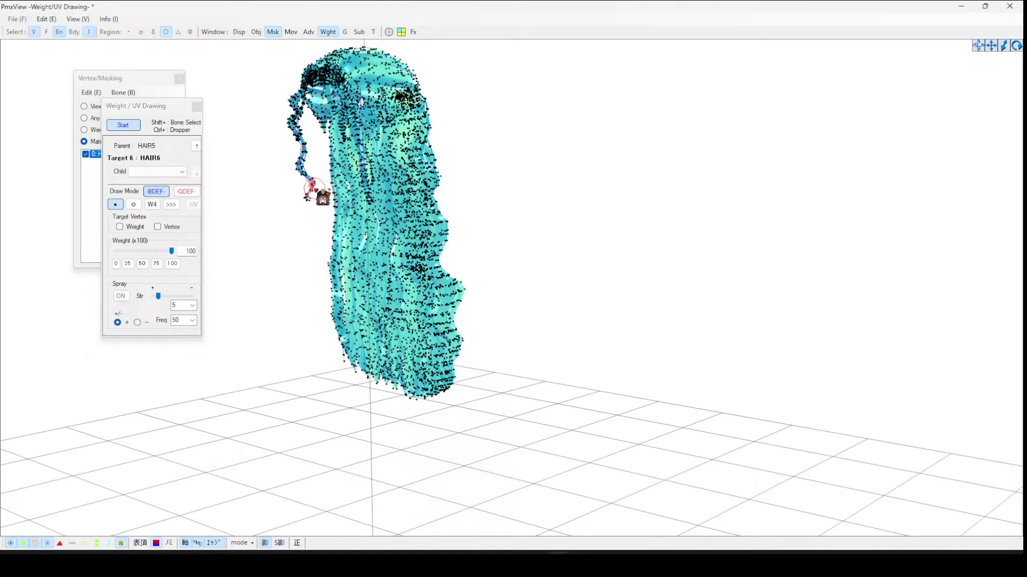
- Stop weight drawing, close the Weight/UV Drawing window and clear the HAIR material mask
left_click(122, 125)
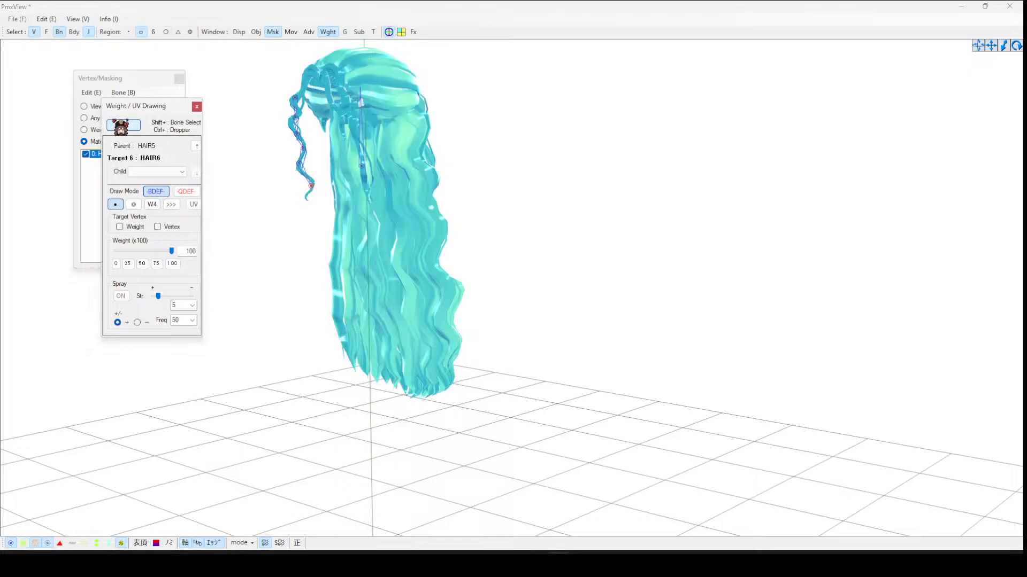
left_click(196, 106)
right_click(115, 195)
left_click(184, 279)
right_click_drag(376, 147, 453, 143)
left_click_drag(293, 72, 348, 227)
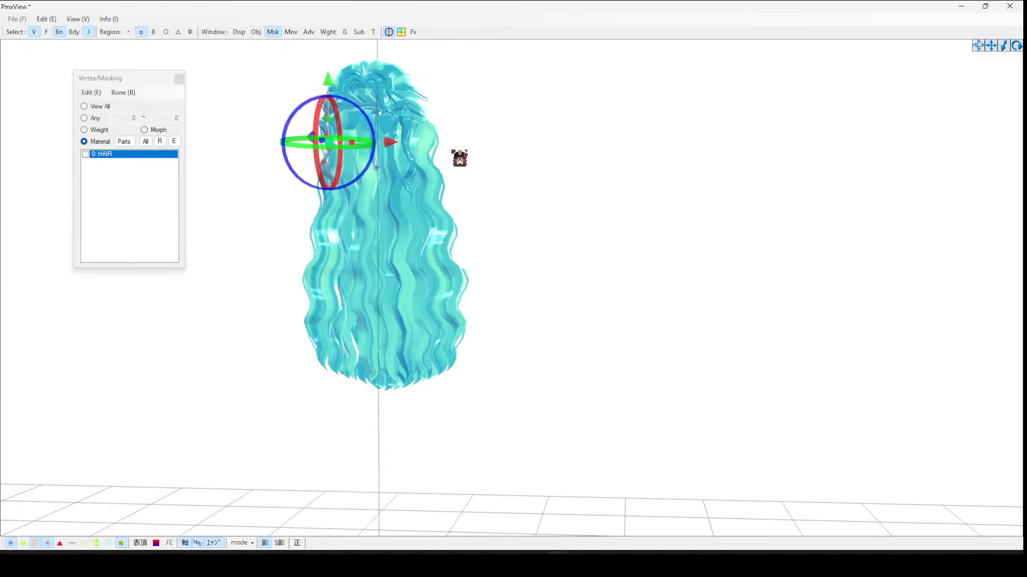
- Create rigid bodies and joints on the selected hair bones
left_click(46, 20)
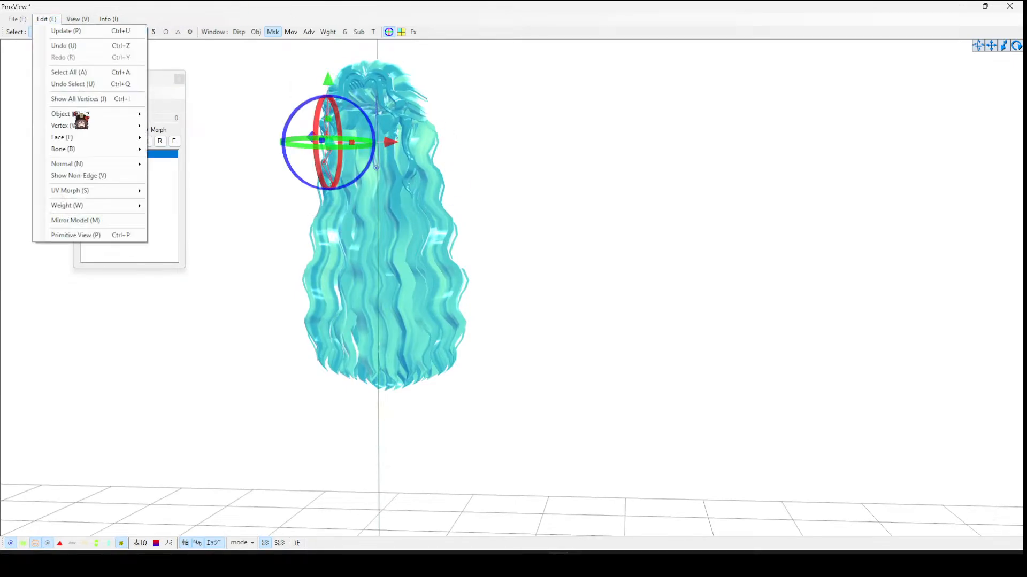
mouse_move(80, 150)
left_click(224, 303)
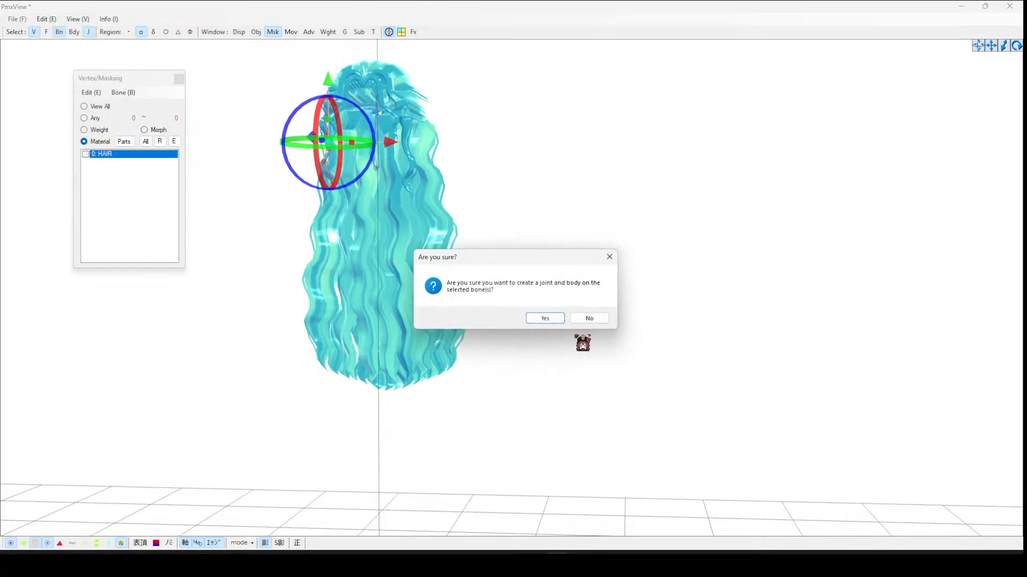
left_click(551, 318)
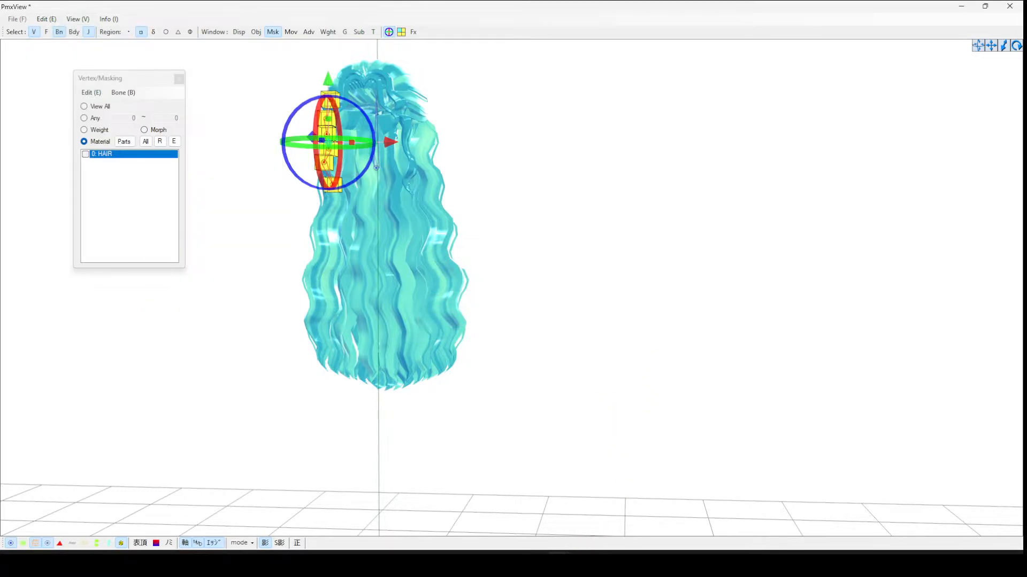
- Select the HAIR1 to HAIR6 rigid bodies, put them in group 15 and toggle non-collision group 8
mouse_move(561, 568)
left_click(508, 532)
left_click(791, 96)
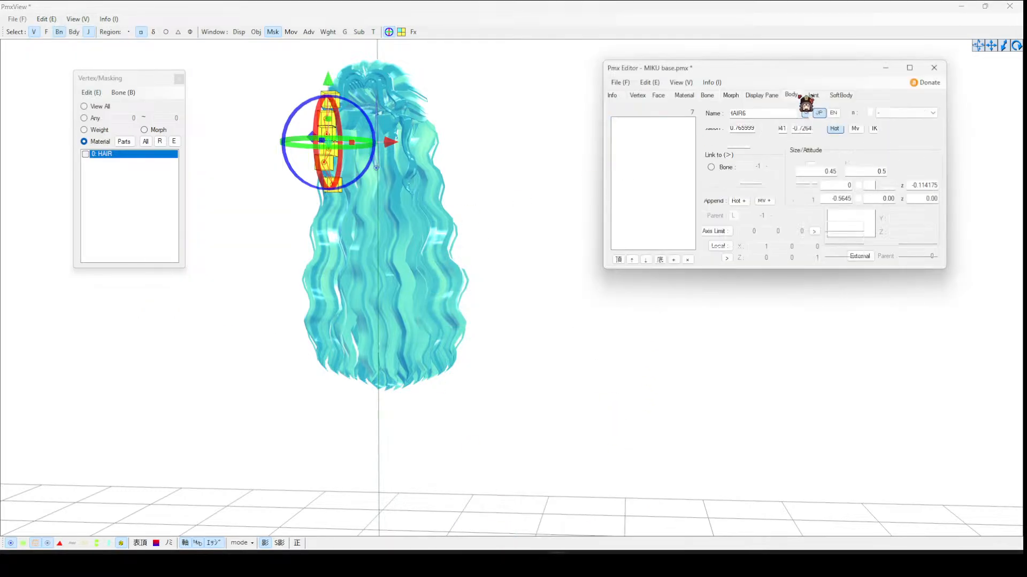
left_click(688, 129)
left_click(656, 163, "shift")
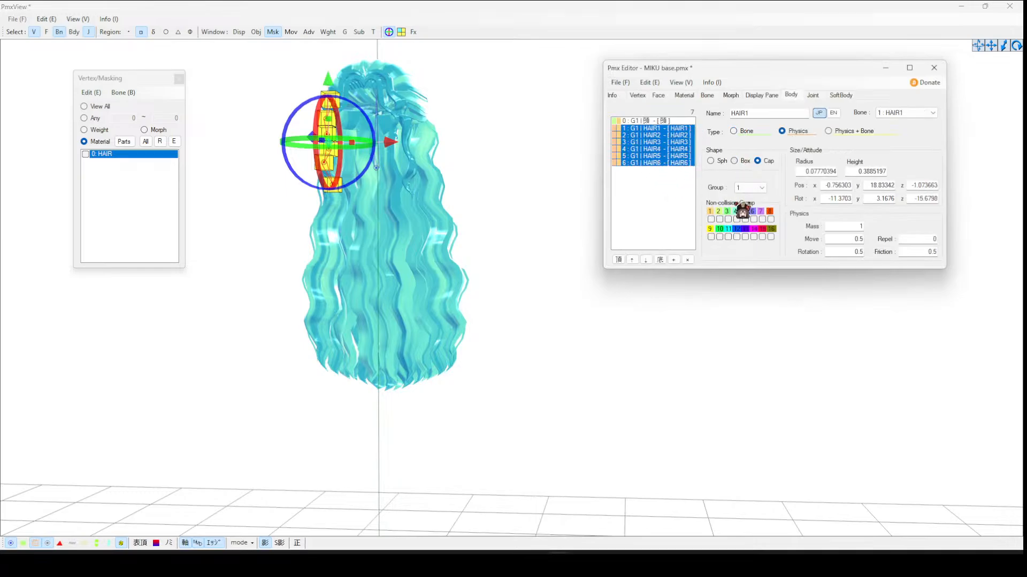
left_click(770, 219)
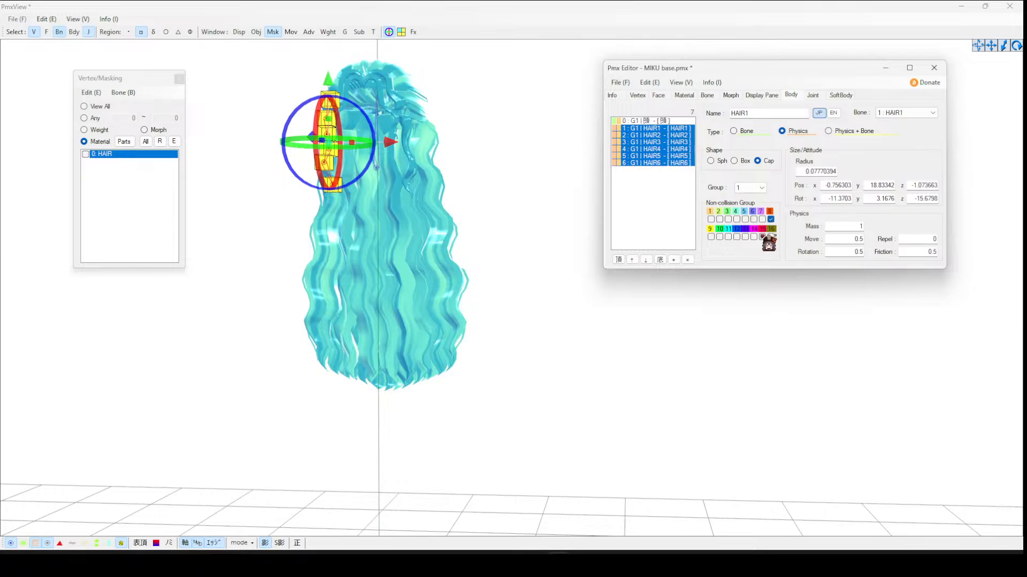
left_click(762, 188)
left_click(748, 298)
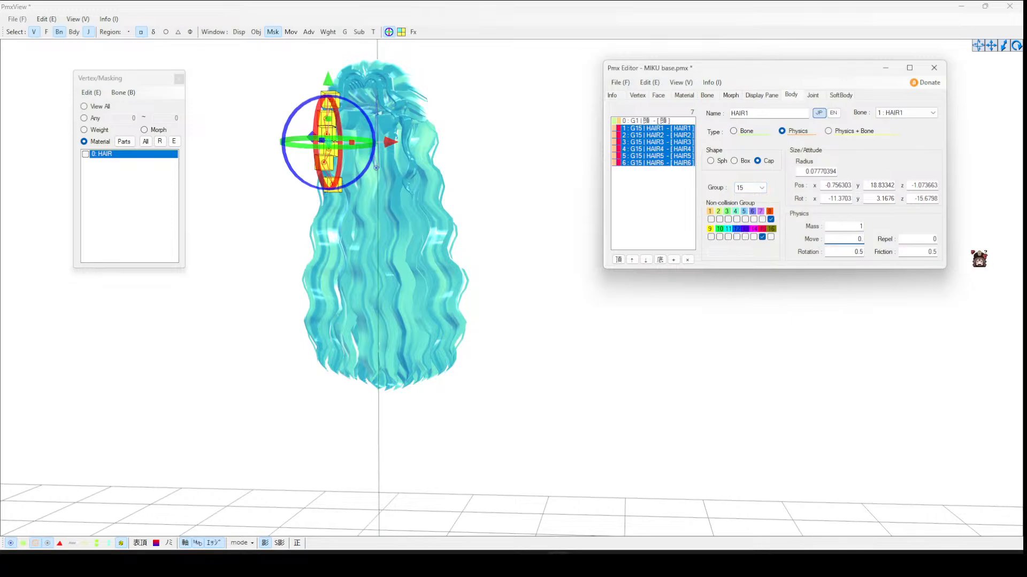
- Set the hair bodies' move and rotation damping to 0.9, friction to 0, and type to Physics + Bone
type("9")
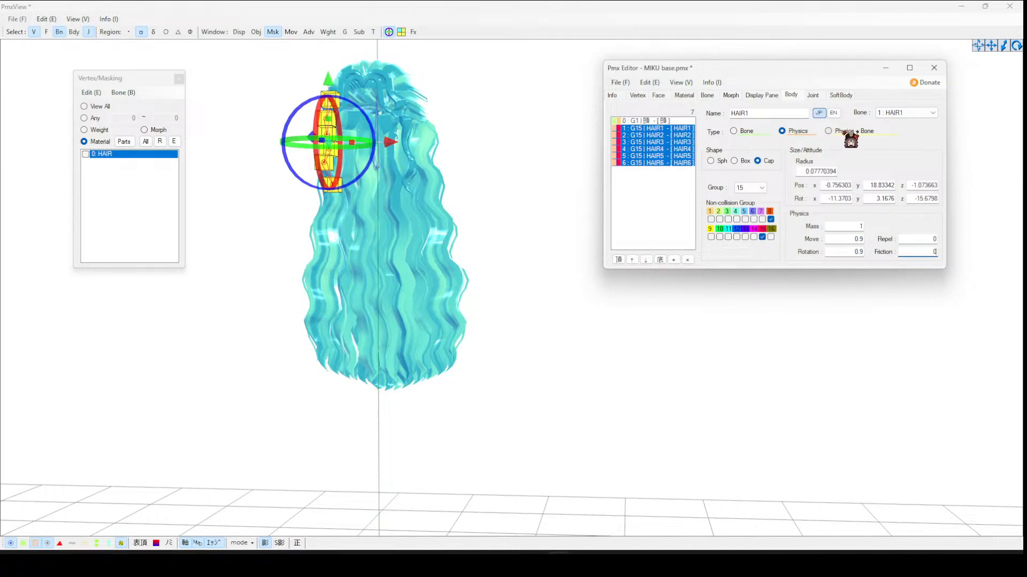
left_click(847, 132)
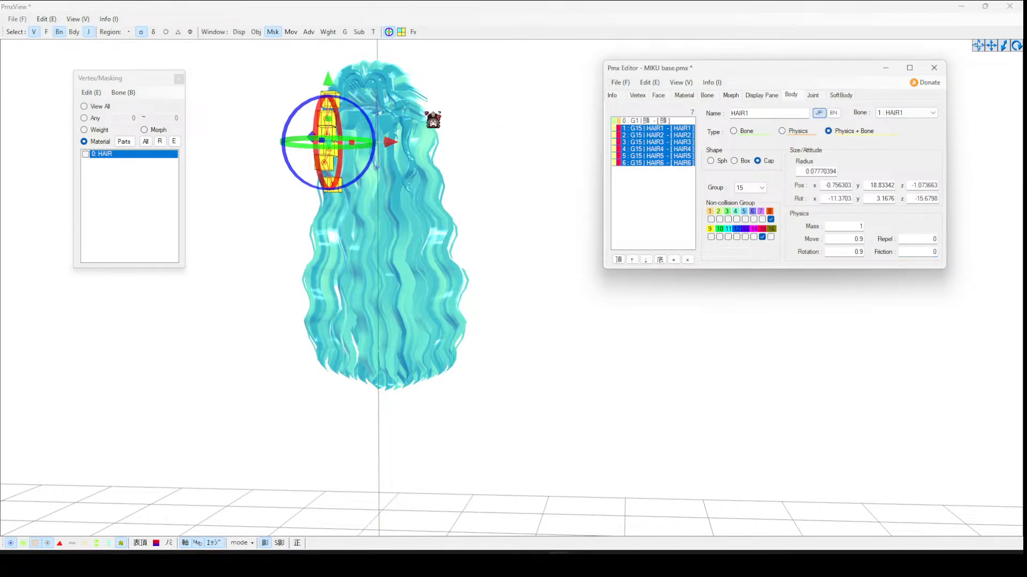
- Show rigid bodies in the viewer and set the hair bodies' radius to 0.3
left_click(71, 34)
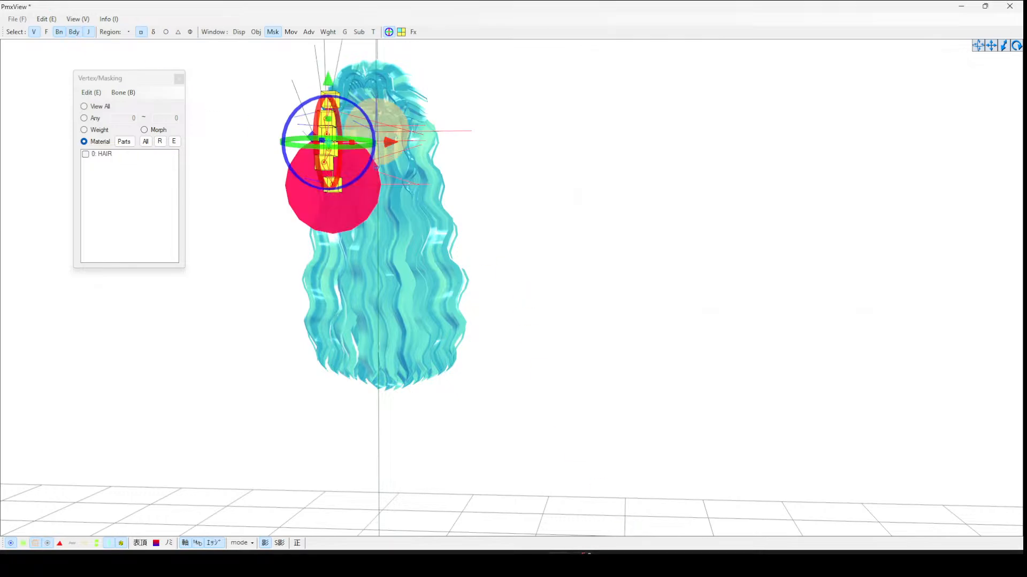
mouse_move(559, 565)
left_click(522, 527)
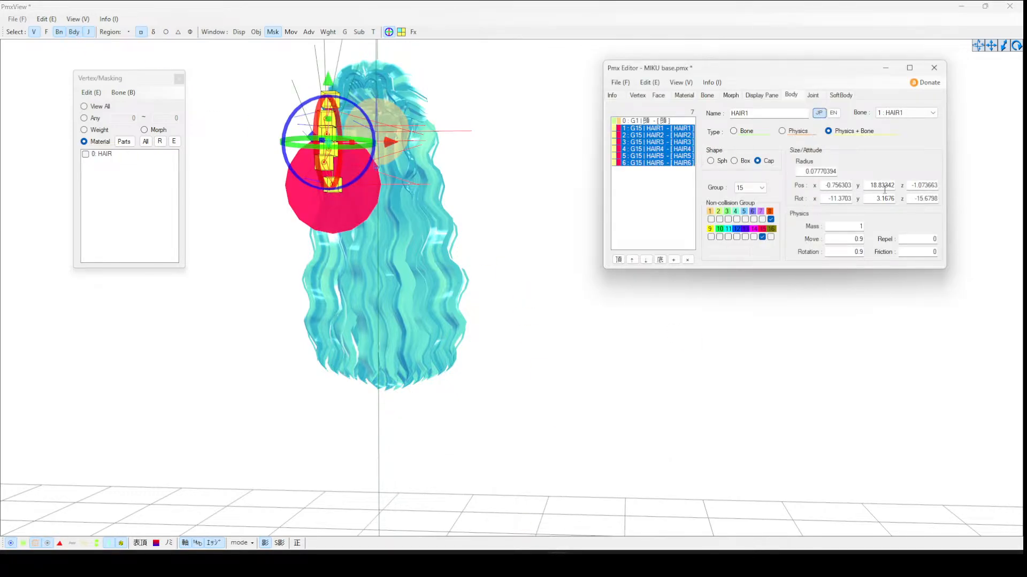
type("0")
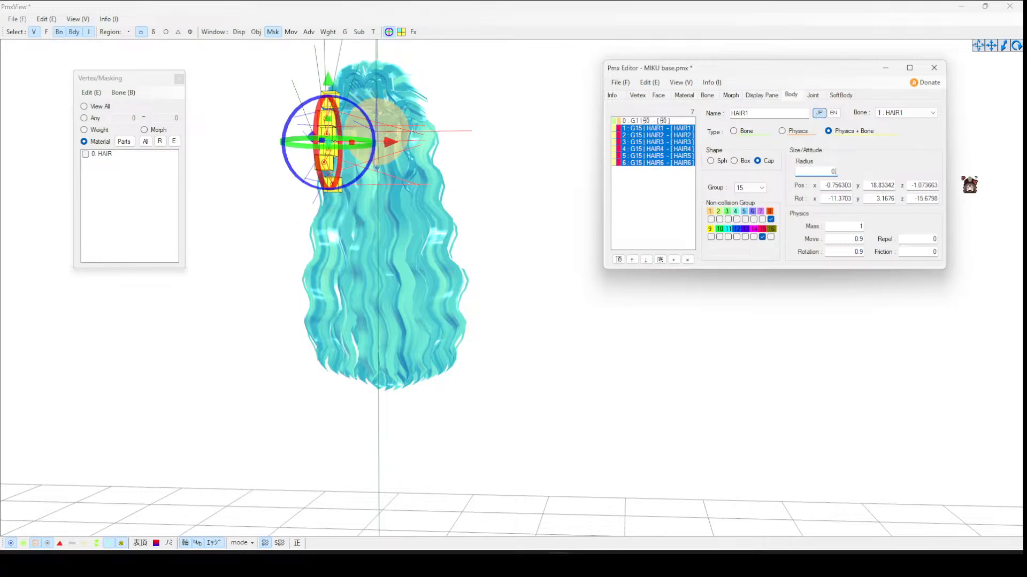
type(".2")
key("BackSpace")
type("3")
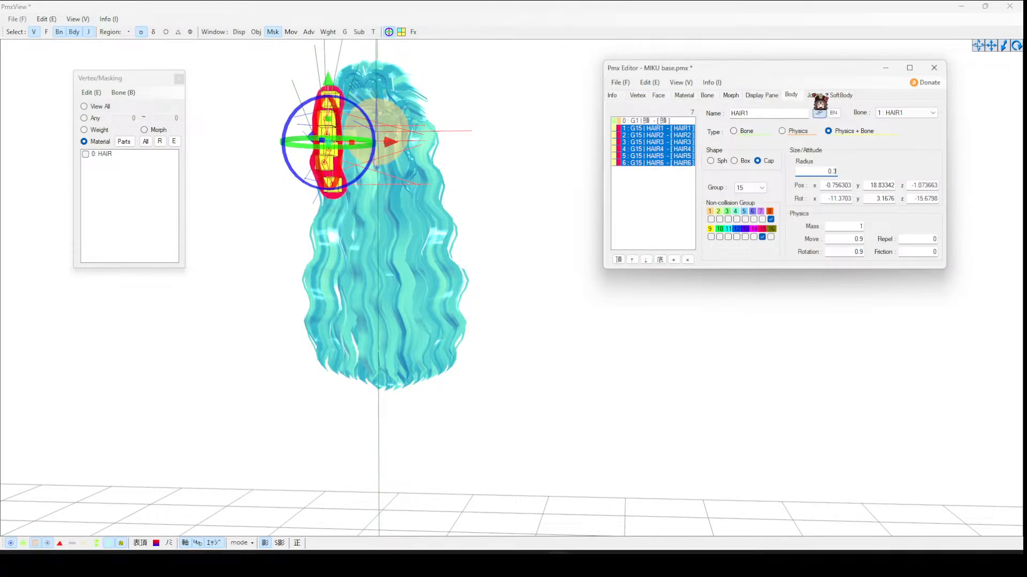
- Connect the HAIR1 joint with Body A set to 頭 and Body B set to HAIR1
left_click(813, 94)
left_click(673, 122)
left_click(765, 130)
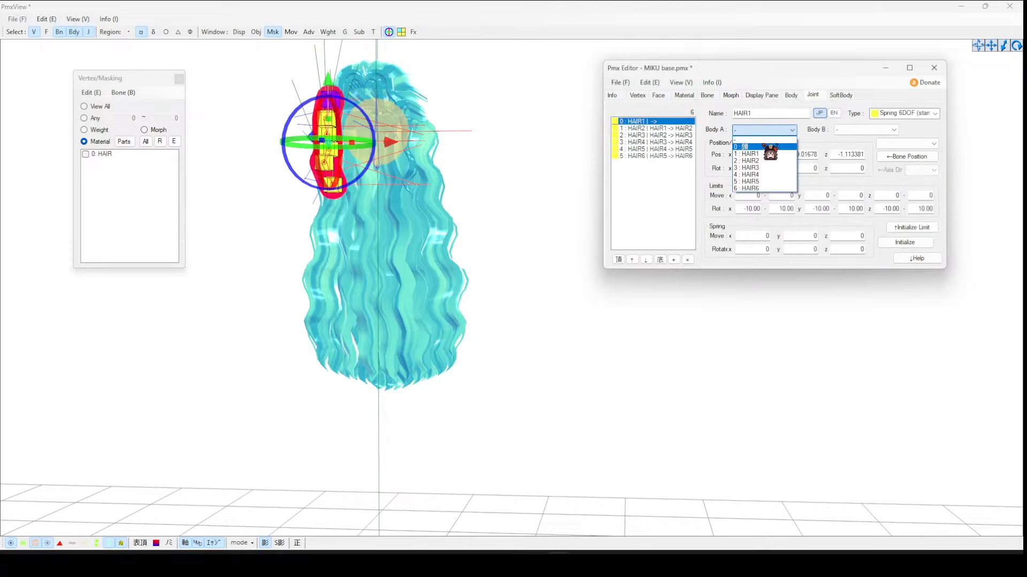
left_click(765, 147)
left_click(861, 132)
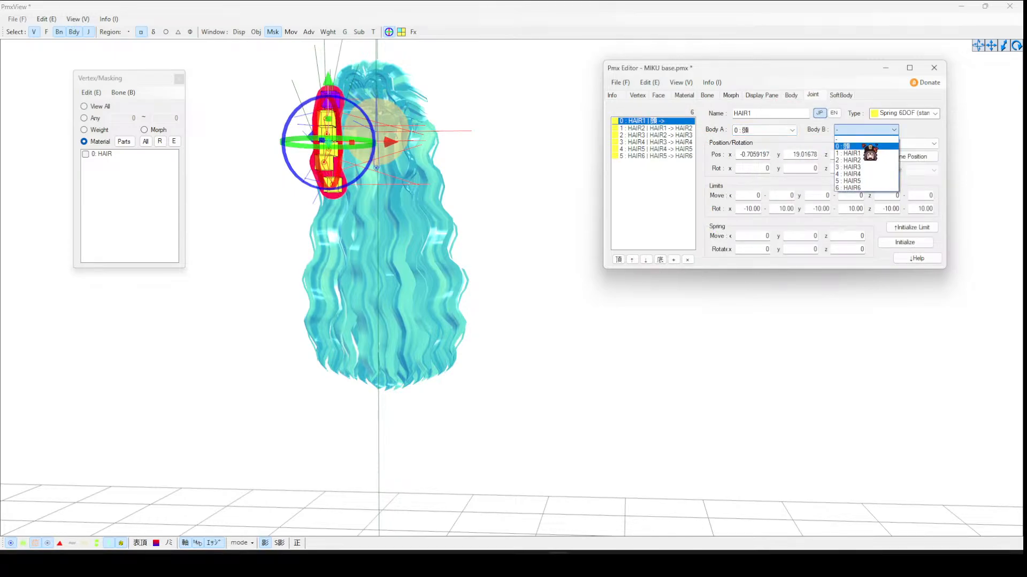
left_click(662, 128)
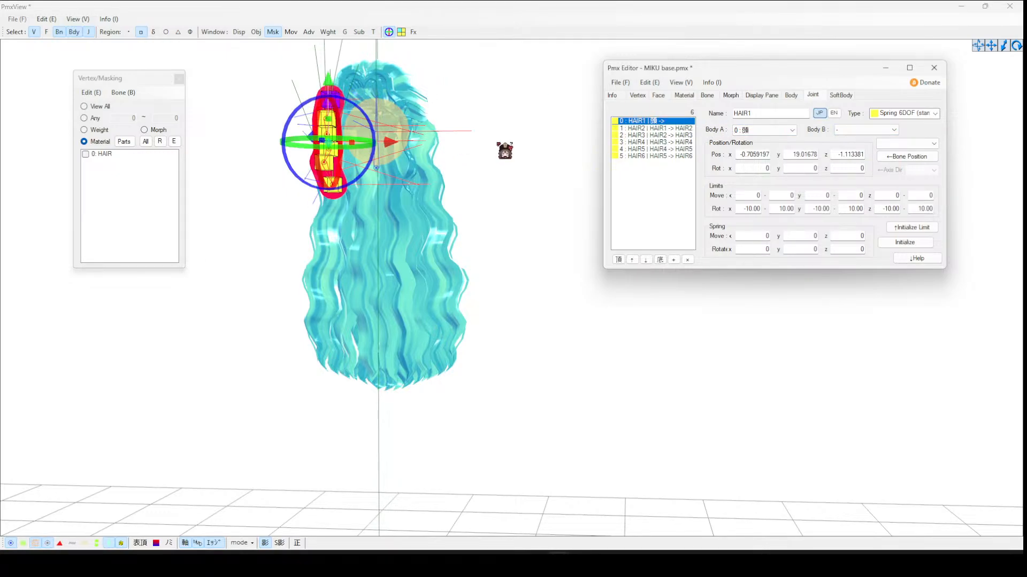
left_click(861, 130)
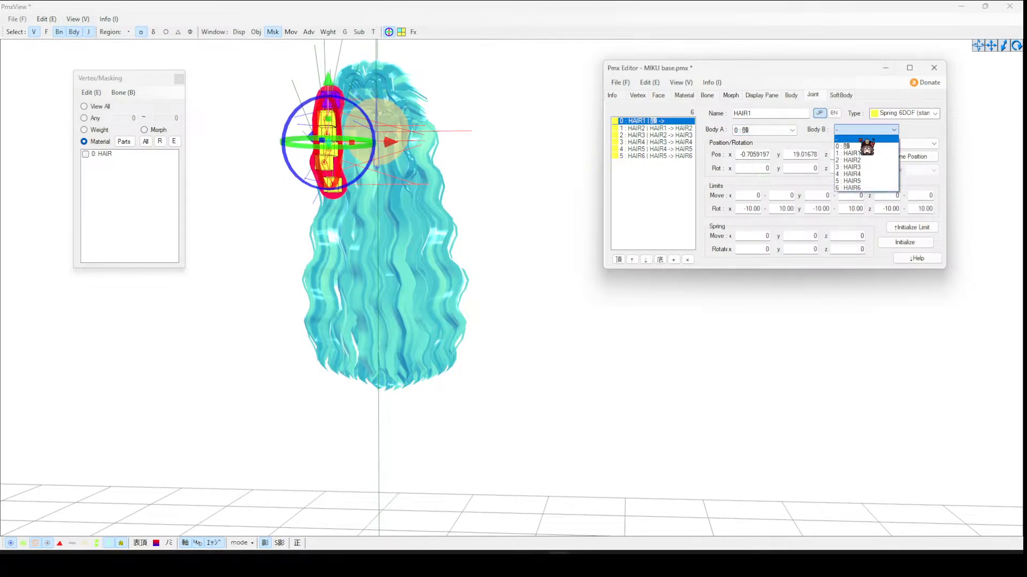
left_click(855, 158)
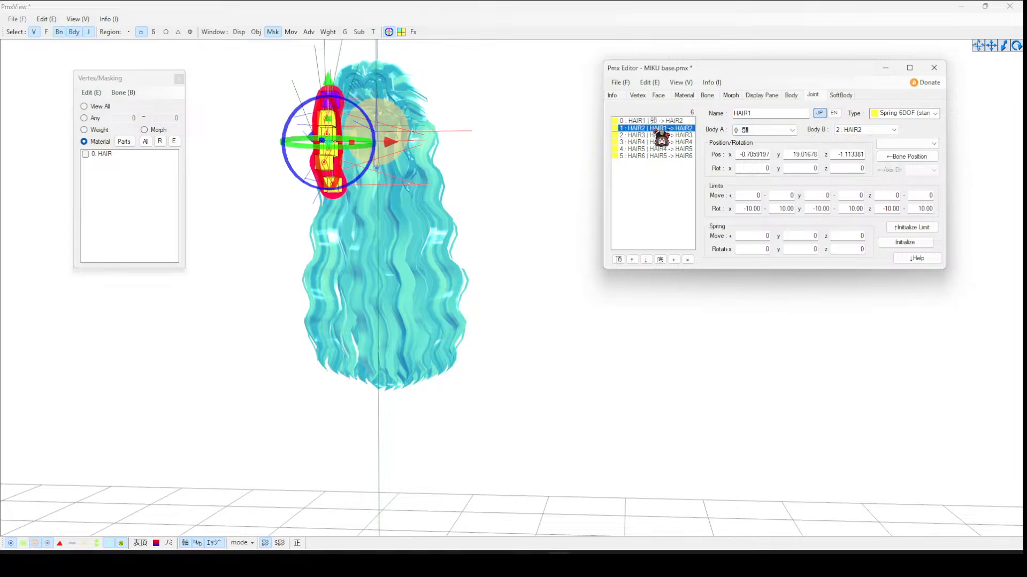
left_click(676, 128)
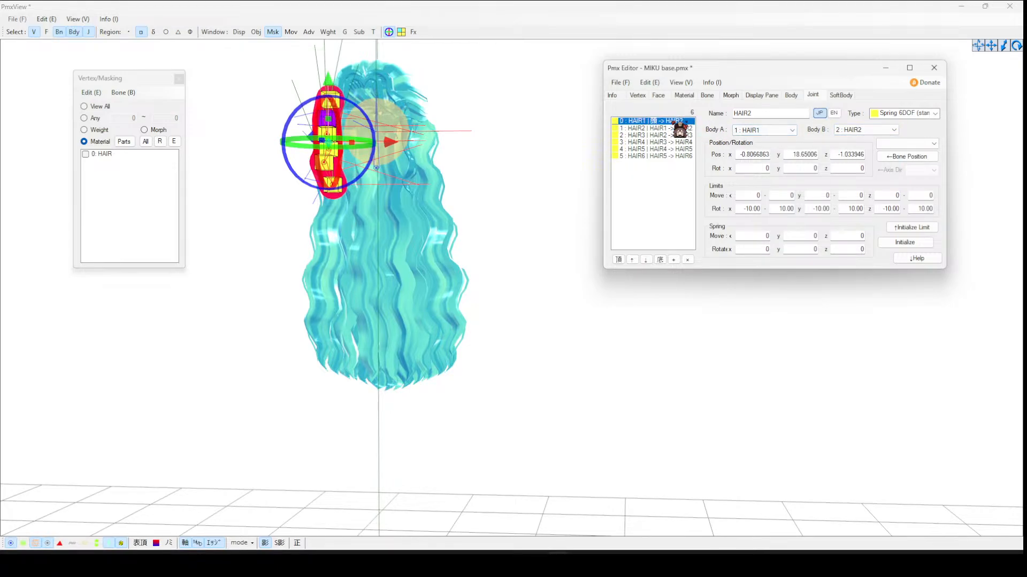
left_click(866, 130)
left_click(856, 151)
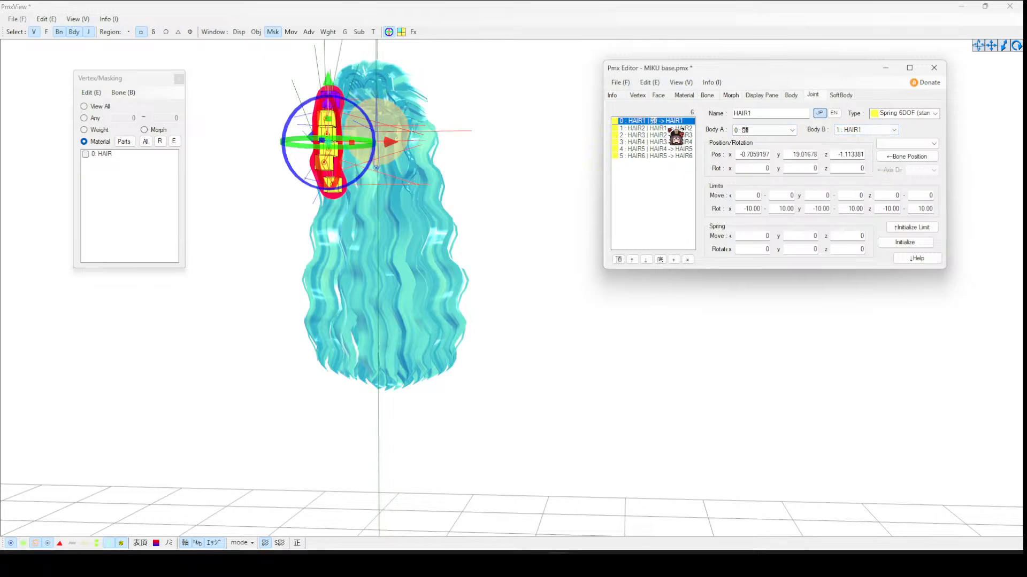
- Review the body connections of the HAIR2 to HAIR6 joints
left_click(677, 128)
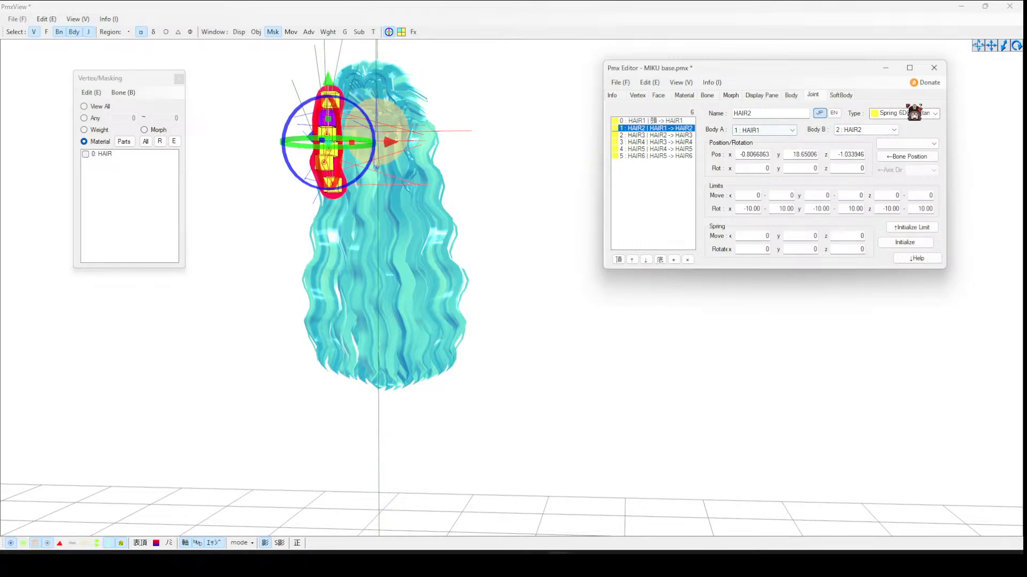
left_click(669, 135)
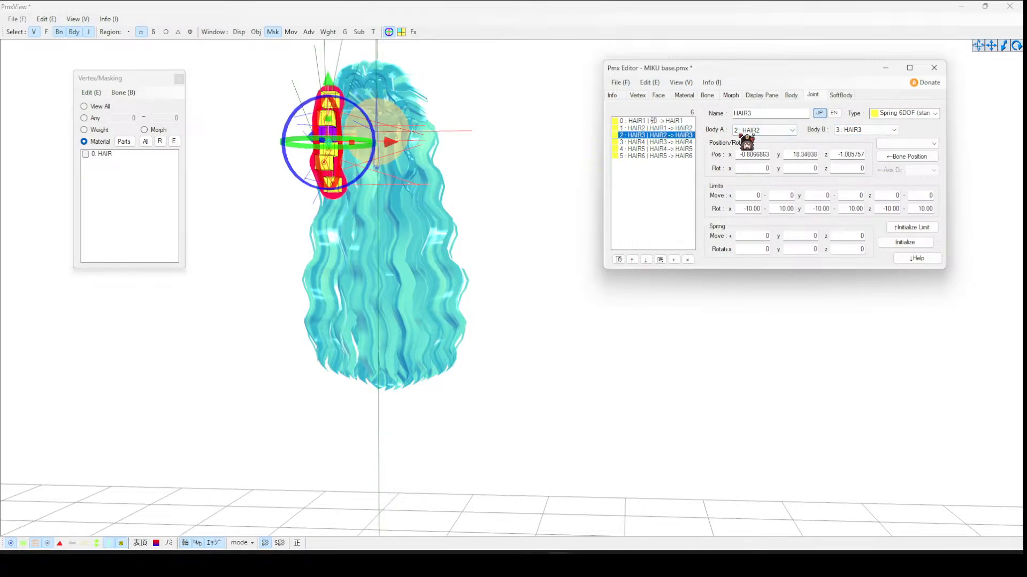
left_click(673, 141)
left_click(653, 149)
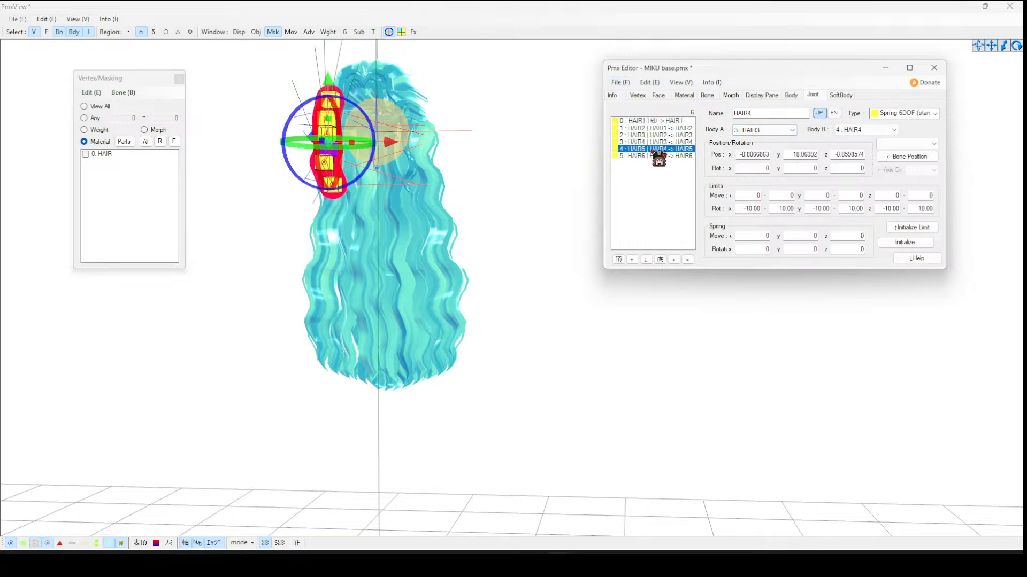
left_click(667, 156)
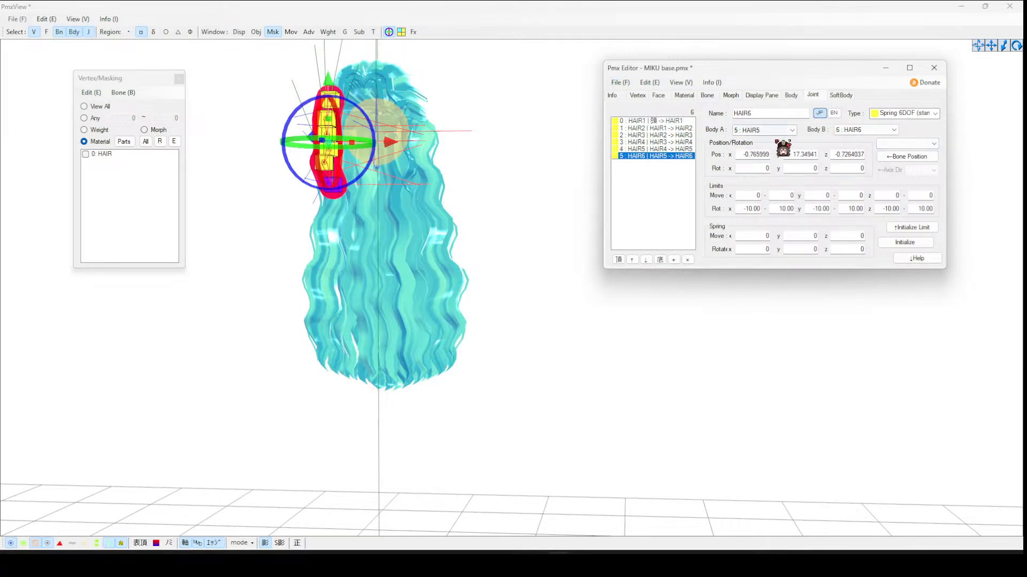
- Open the Transform View and turn on physics playback for the model
left_click(374, 32)
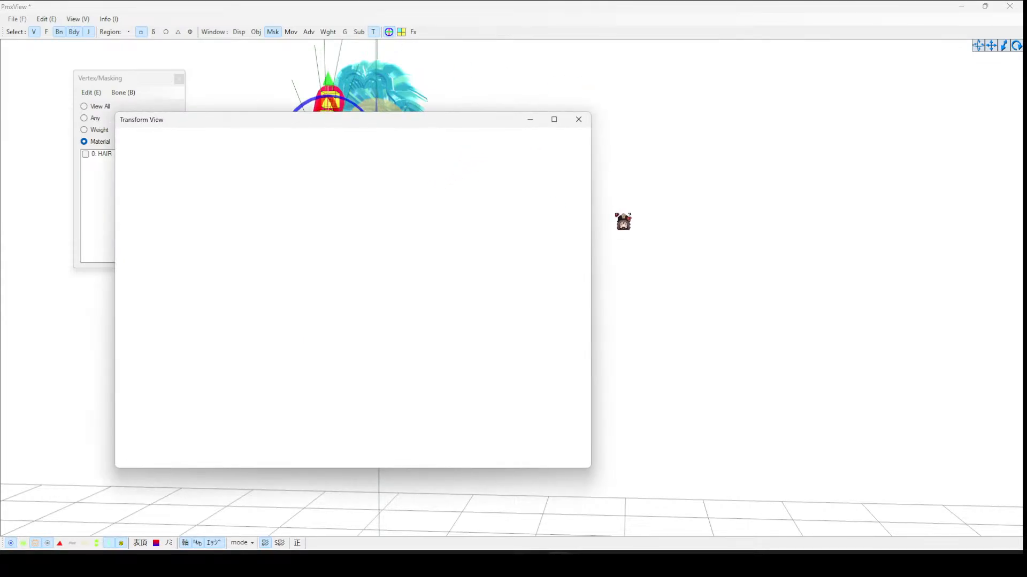
left_click(429, 269)
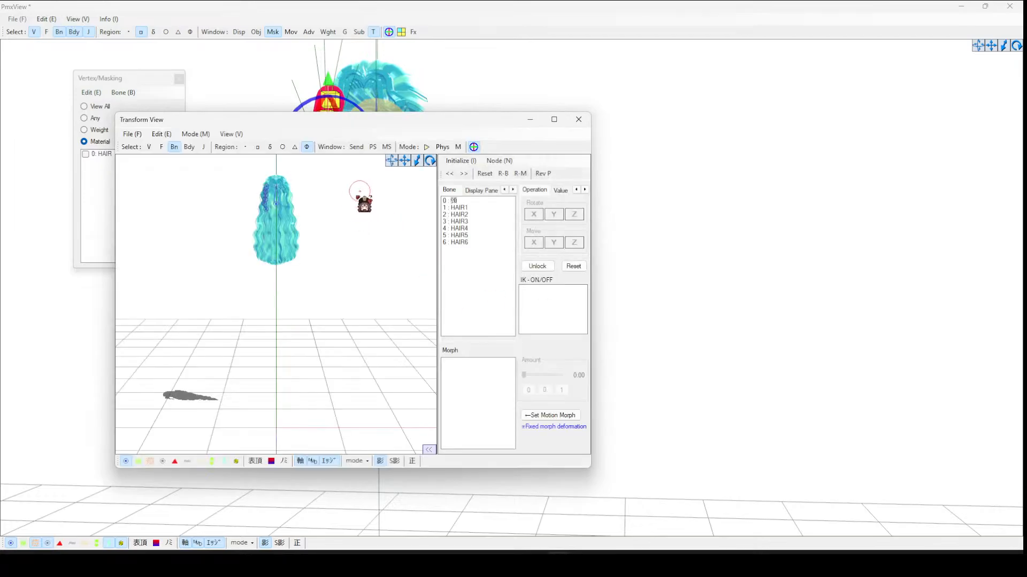
left_click(428, 148)
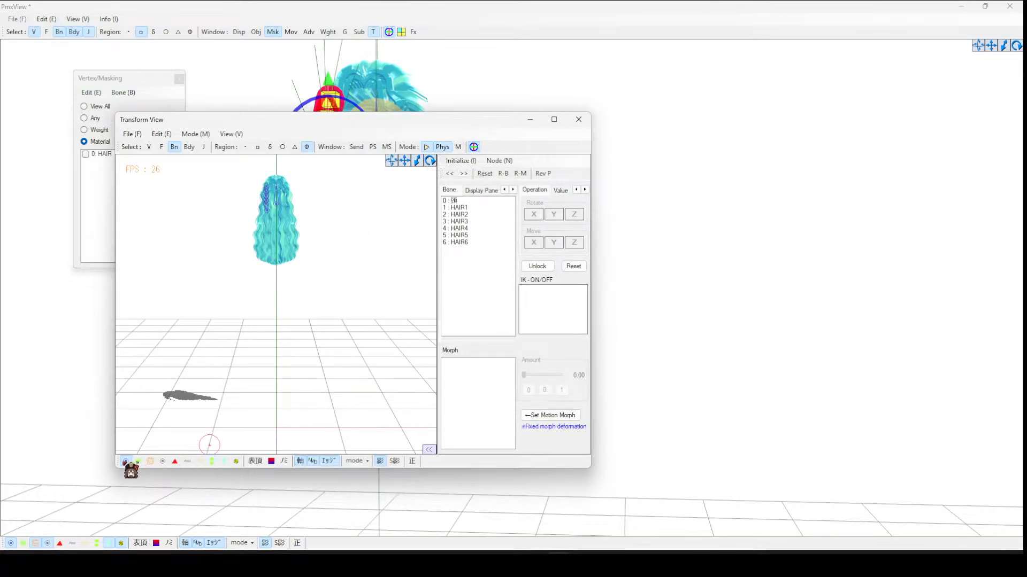
left_click(268, 267)
right_click_drag(268, 267, 230, 269)
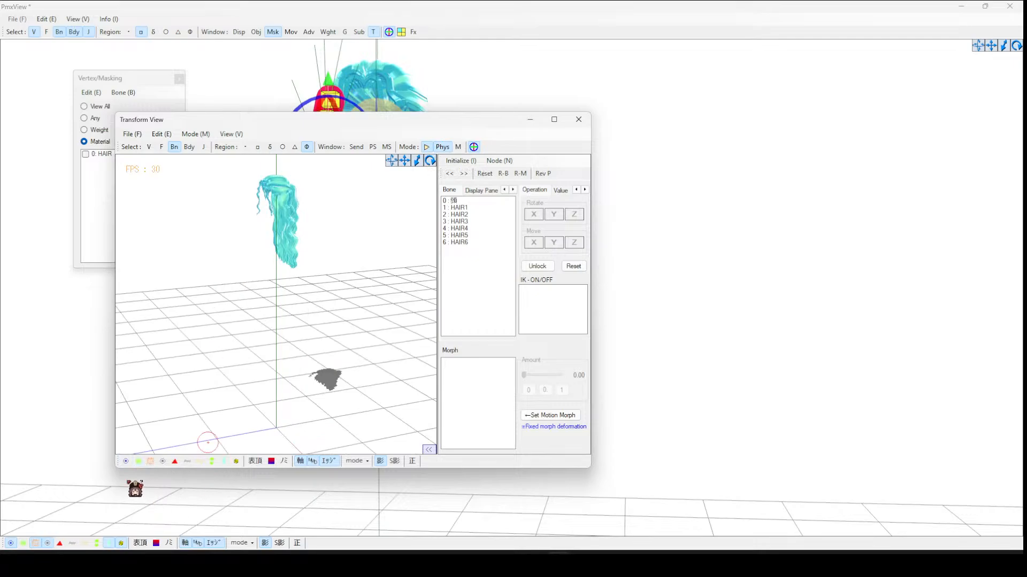
- Orbit and zoom the preview to inspect how the hair moves under physics
left_click(126, 461)
left_click(283, 210)
scroll(349, 251, "up", 4)
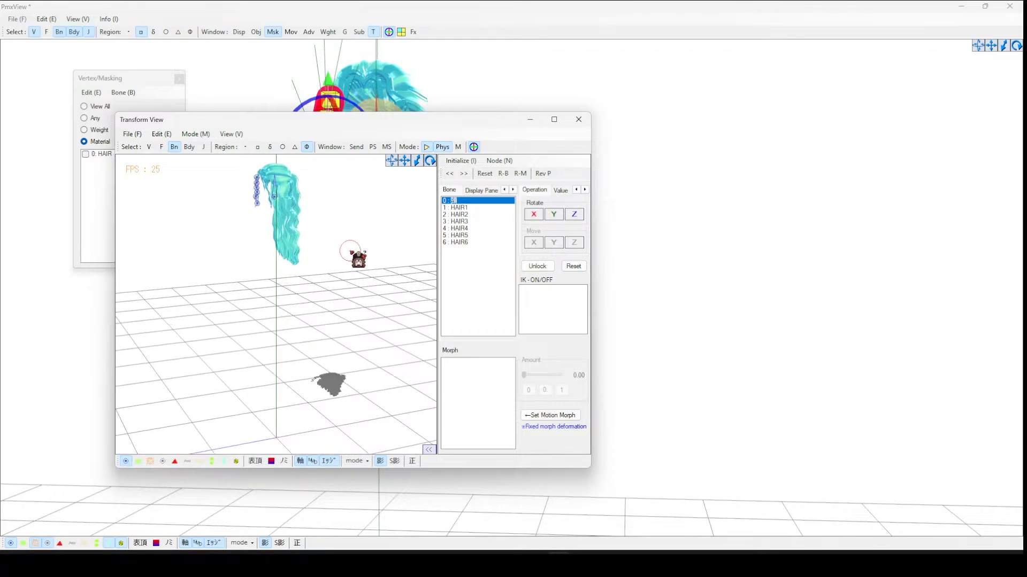
right_click_drag(308, 196, 331, 191)
scroll(394, 170, "up", 5)
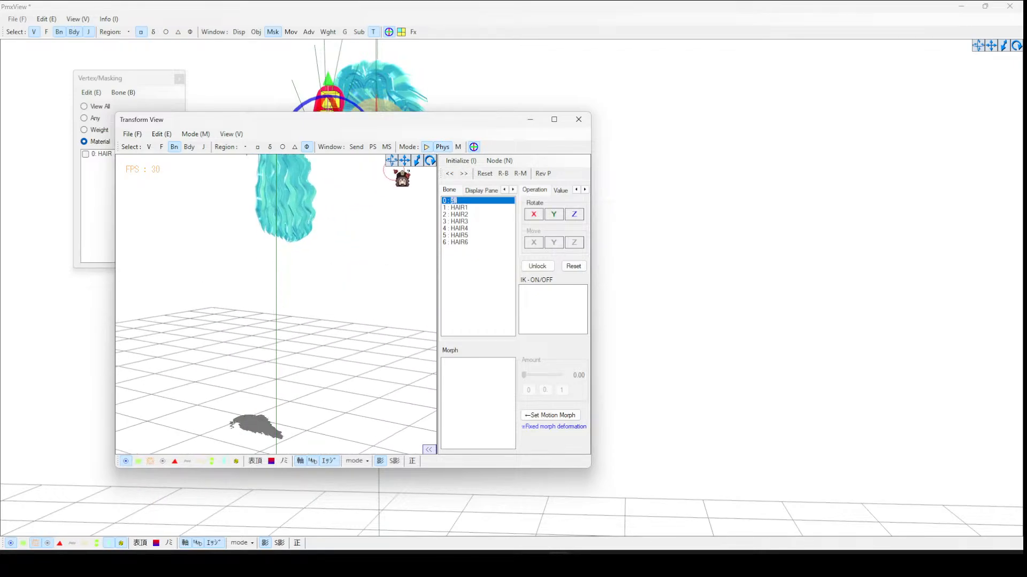
left_click_drag(404, 162, 392, 212)
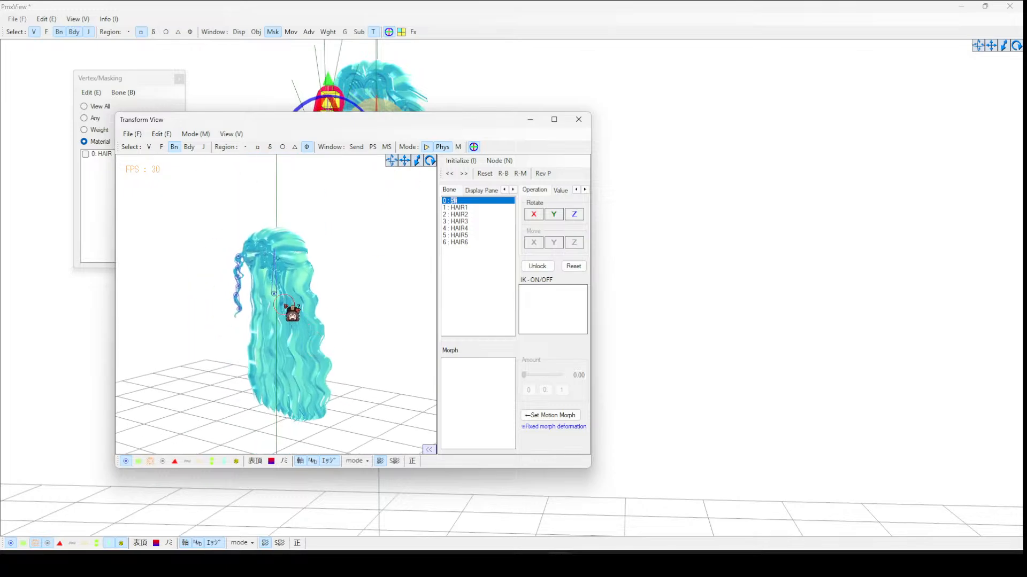
left_click(274, 293)
scroll(318, 295, "up", 2)
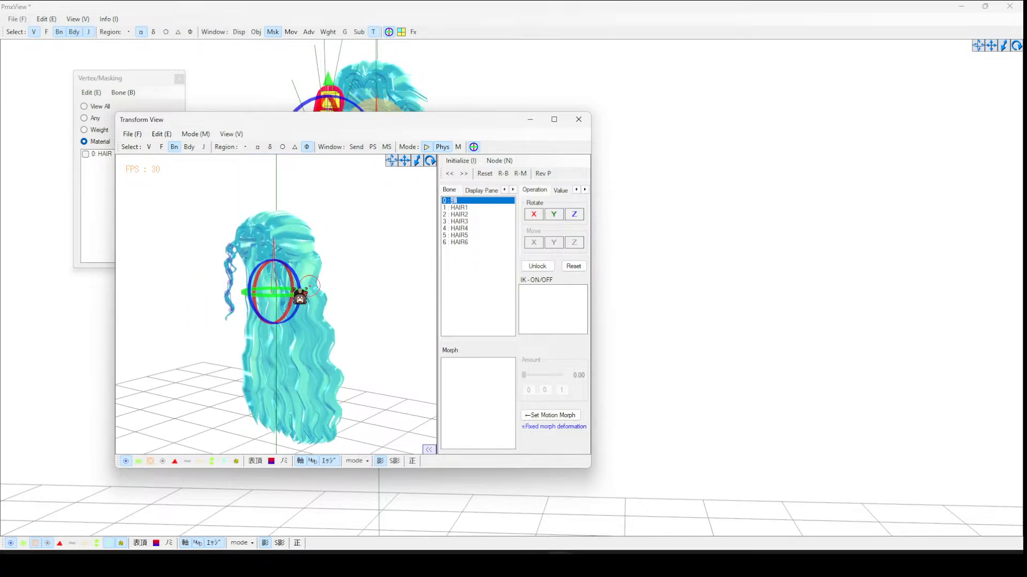
scroll(291, 292, "up", 2)
mouse_move(284, 290)
left_mouse_down()
mouse_move(321, 292)
mouse_move(285, 292)
left_mouse_up()
- Return to the hair rigid bodies and set their mass to 5 and move and rotation damping to 99999
mouse_move(543, 564)
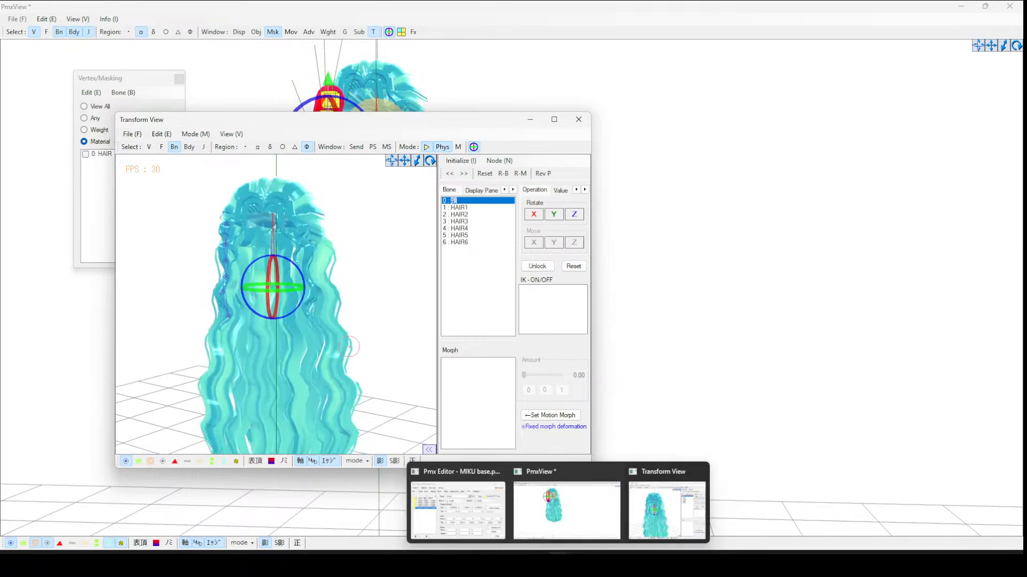
left_click(484, 508)
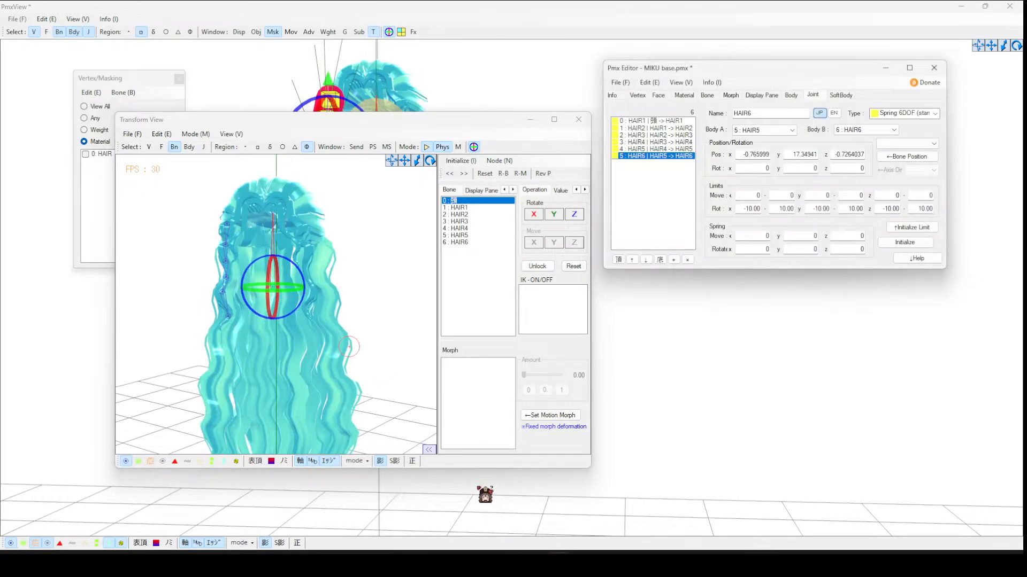
left_click(792, 96)
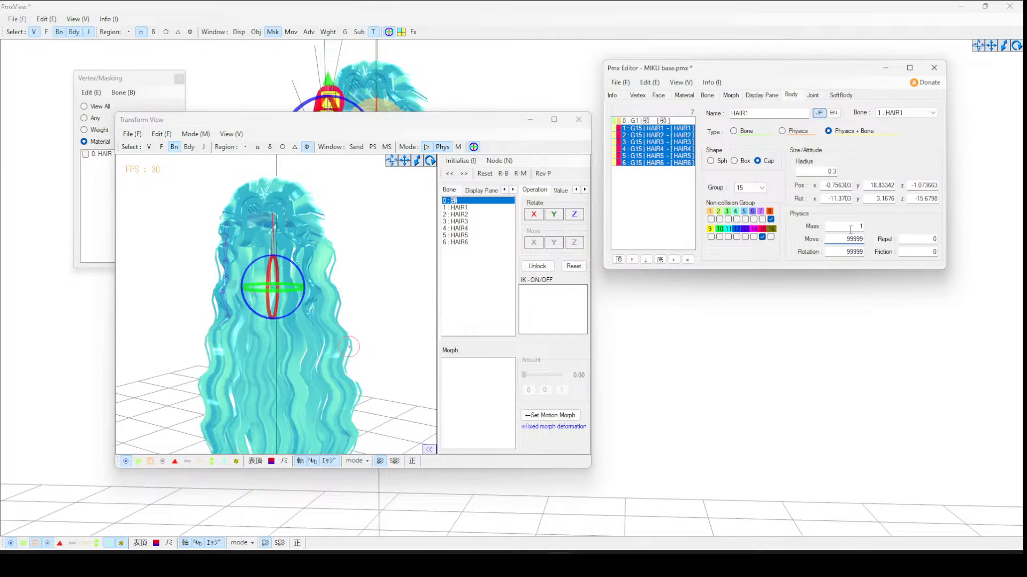
left_click(362, 232)
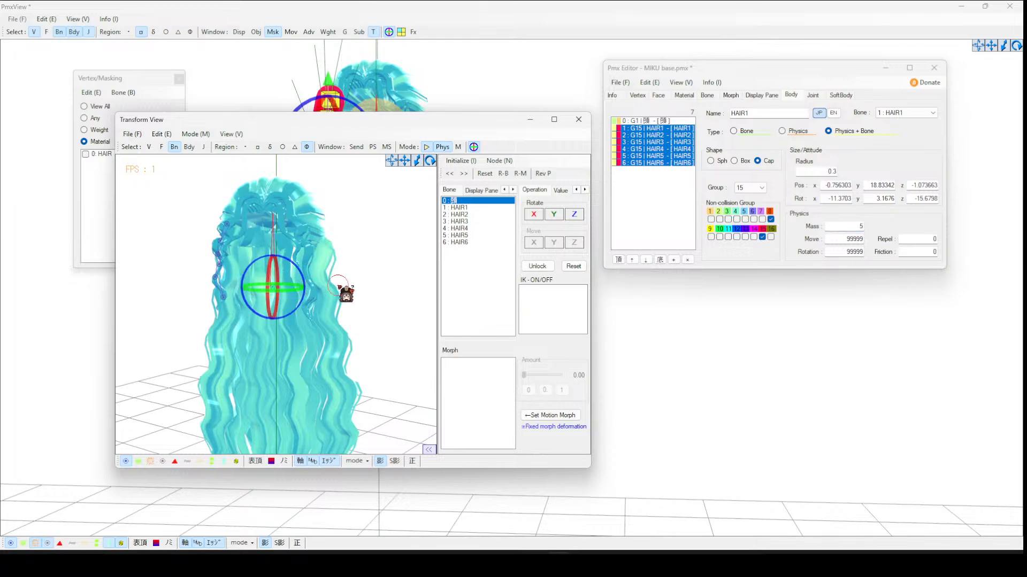
- Set the hair rigid bodies' mass to 1 and move and rotation damping to 0.9, and close the Transform View
mouse_move(295, 291)
left_mouse_down()
mouse_move(354, 291)
mouse_move(227, 291)
mouse_move(295, 291)
left_mouse_up()
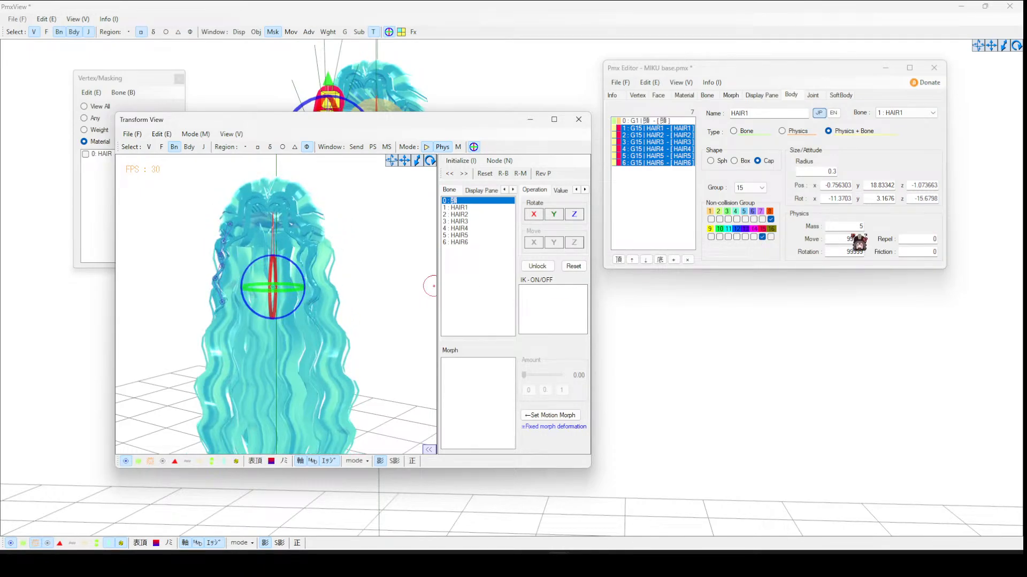
left_click(850, 226)
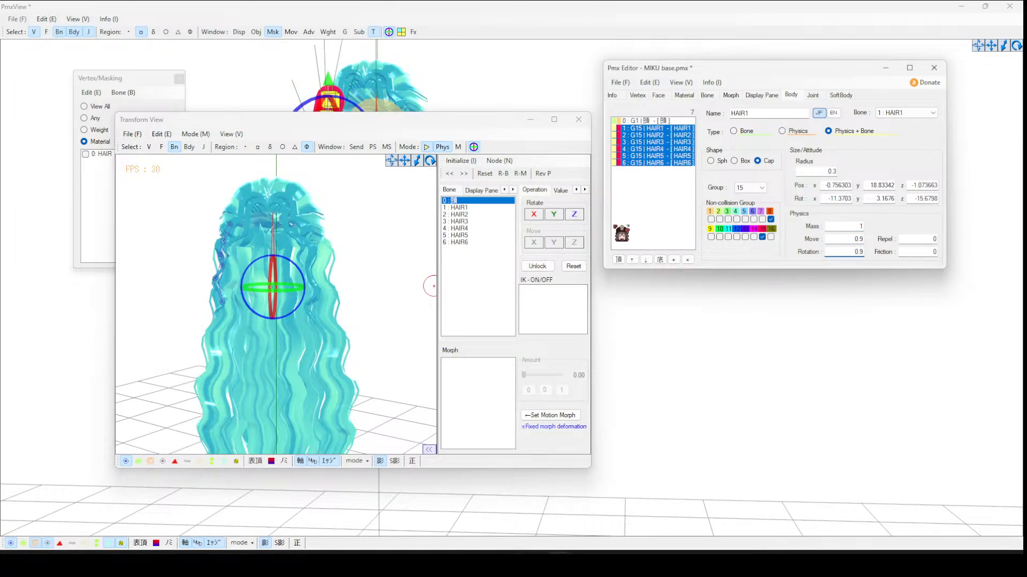
left_click(369, 234)
left_click(579, 120)
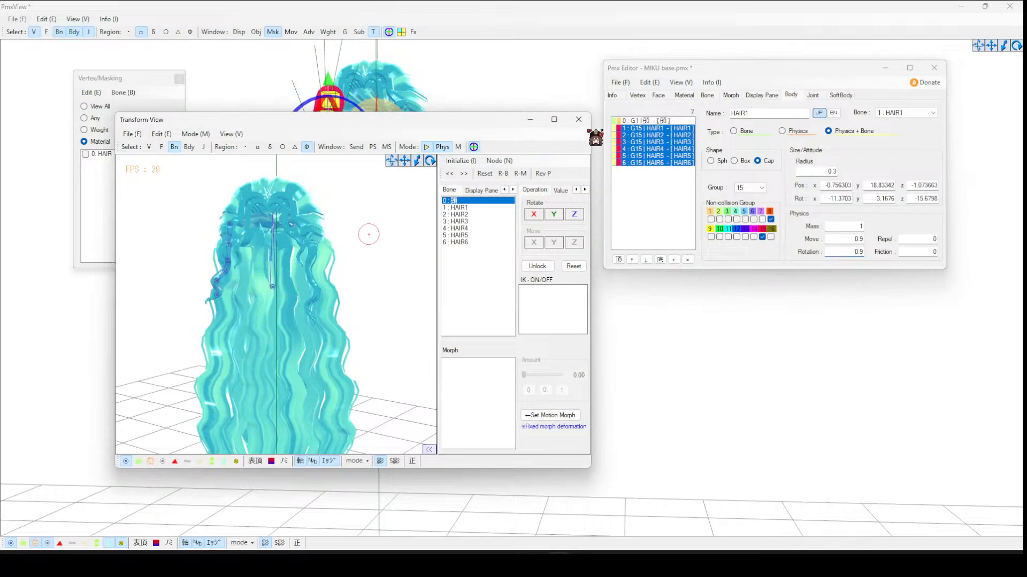
left_click(578, 120)
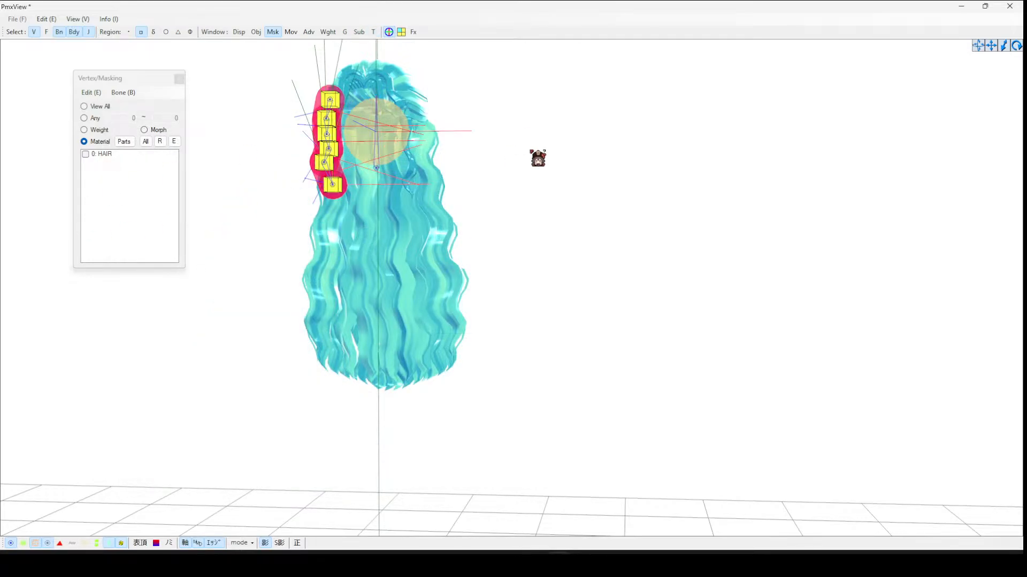
- Select the HAIR strand bones and mirror them to the opposite side of the head
left_click(89, 32)
left_click(74, 32)
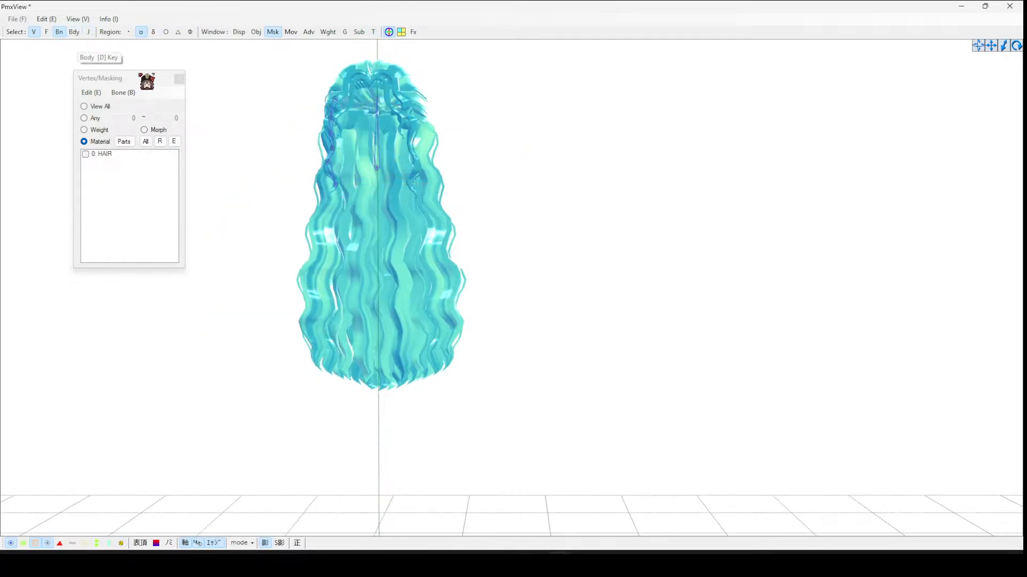
left_click_drag(323, 94, 364, 235)
left_click(53, 20)
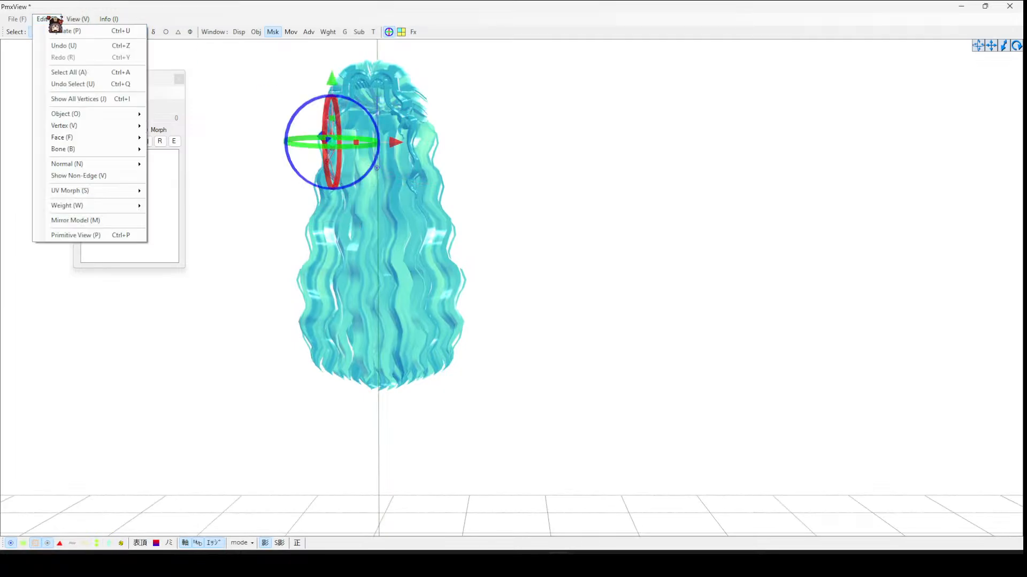
left_click(53, 23)
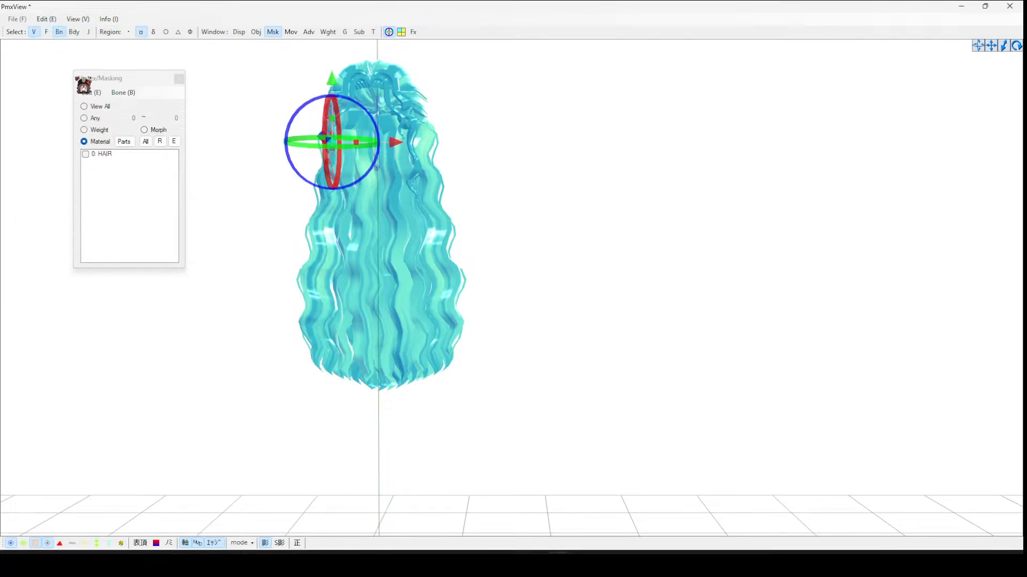
left_click(53, 19)
mouse_move(80, 114)
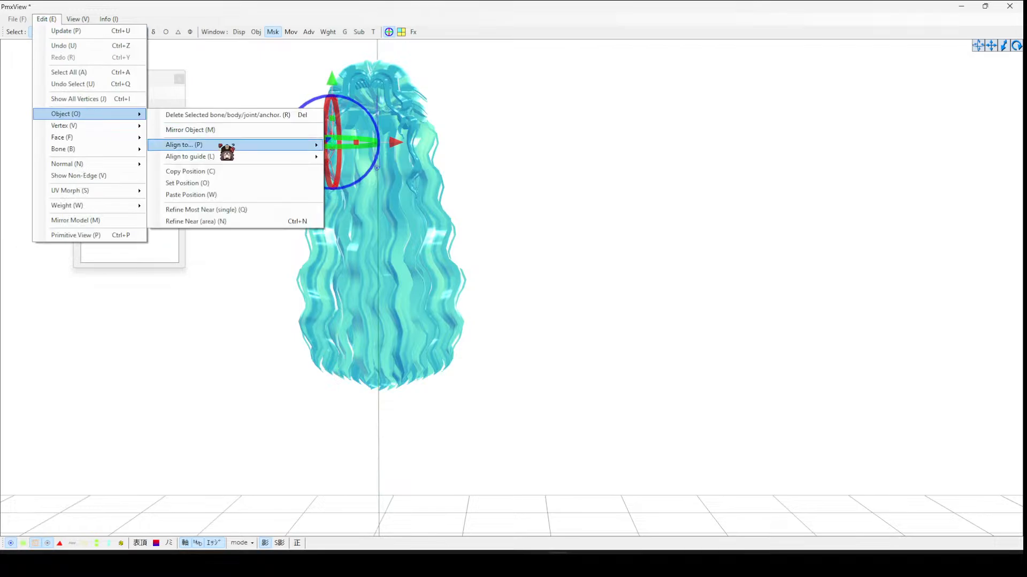
left_click(220, 130)
left_click(545, 318)
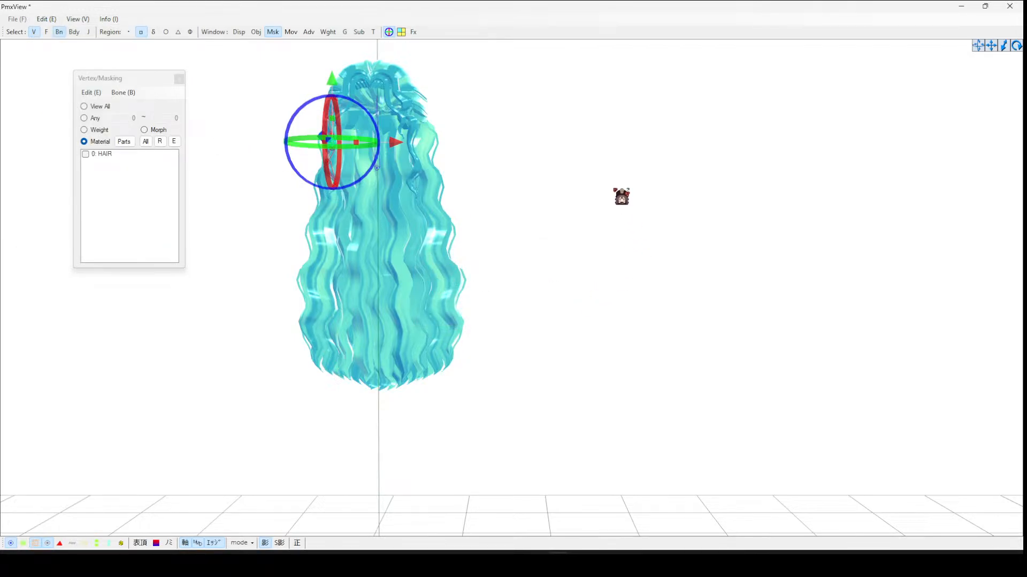
left_click(487, 135)
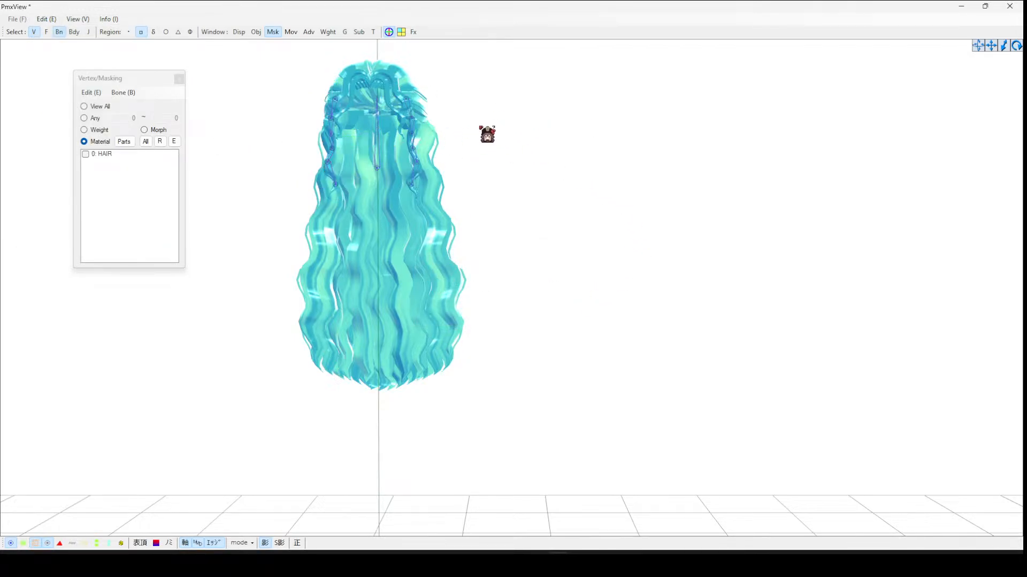
- Orbit around the hair to examine the original and mirrored strand bones
right_click_drag(493, 132, 476, 153)
left_click(415, 164)
left_click(503, 148)
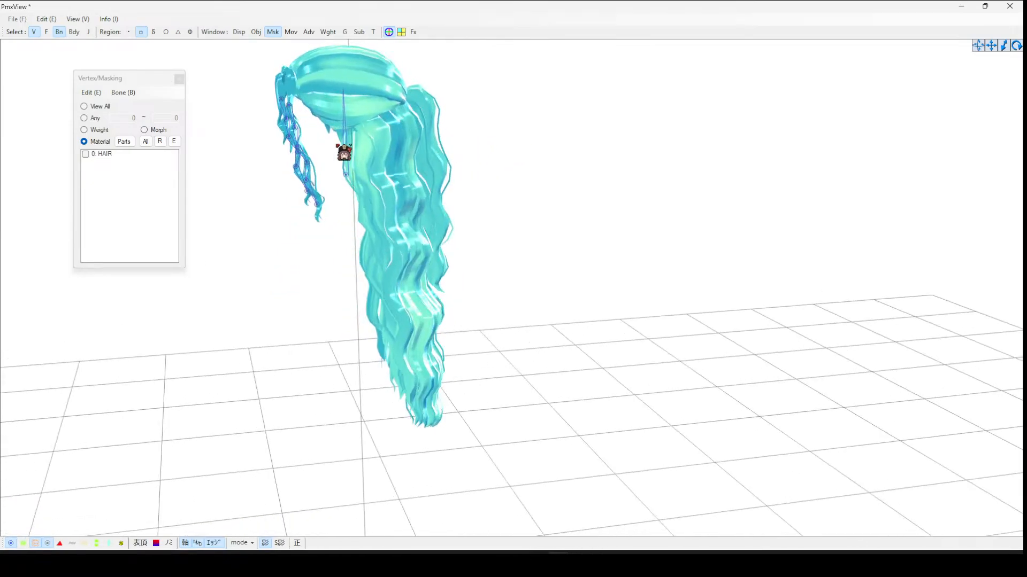
right_click_drag(344, 152, 300, 129)
left_click(300, 127)
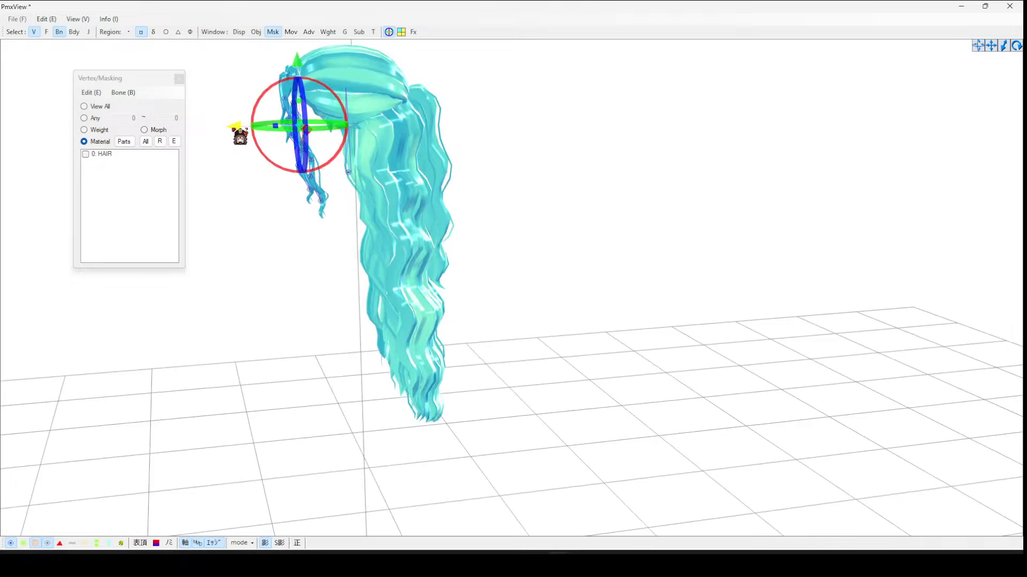
left_click(485, 128)
right_click_drag(485, 128, 394, 127)
left_click(439, 102)
left_click(497, 106)
left_click(405, 135)
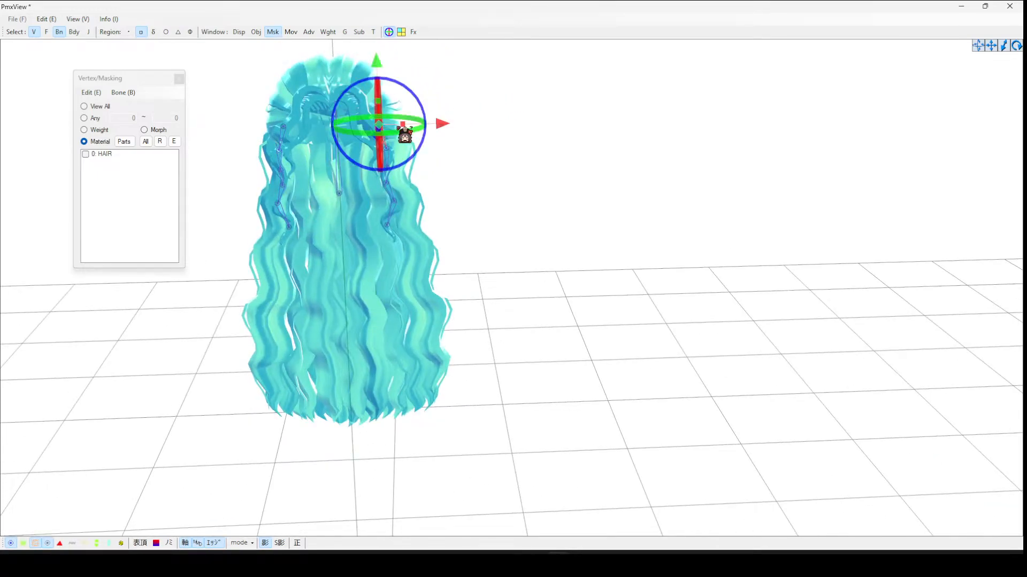
left_click(415, 121)
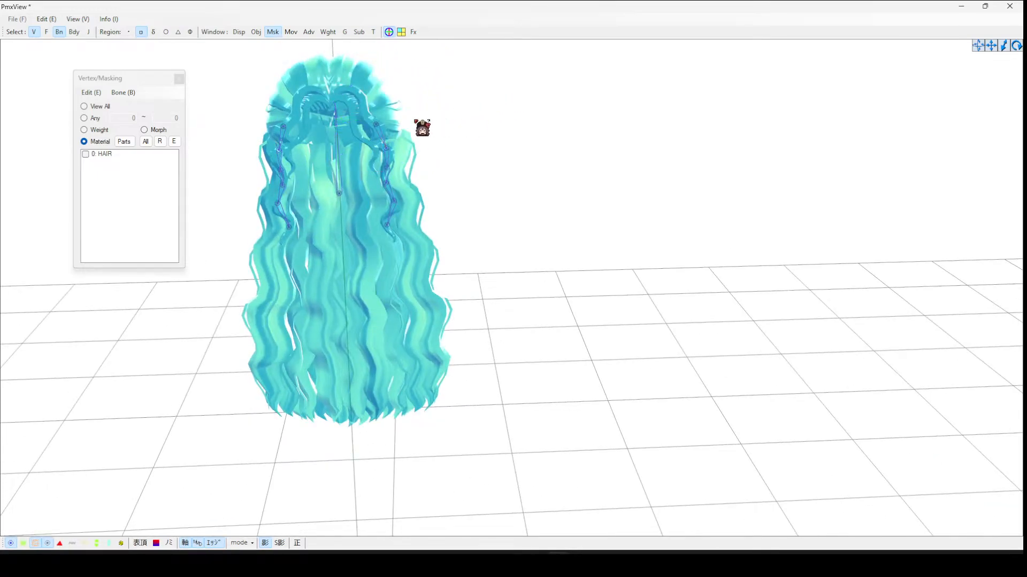
left_click(376, 125)
right_click_drag(381, 125, 560, 106)
- Open Weight/UV Drawing and paint the M-HAIR1 bone's weight onto the top of the mirrored strand at 100
left_click(335, 33)
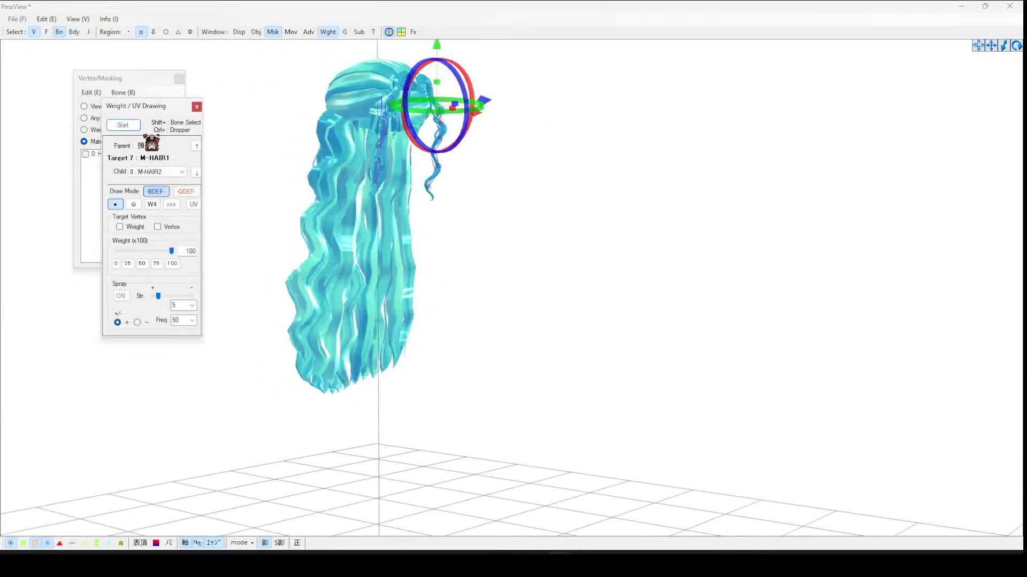
left_click(123, 125)
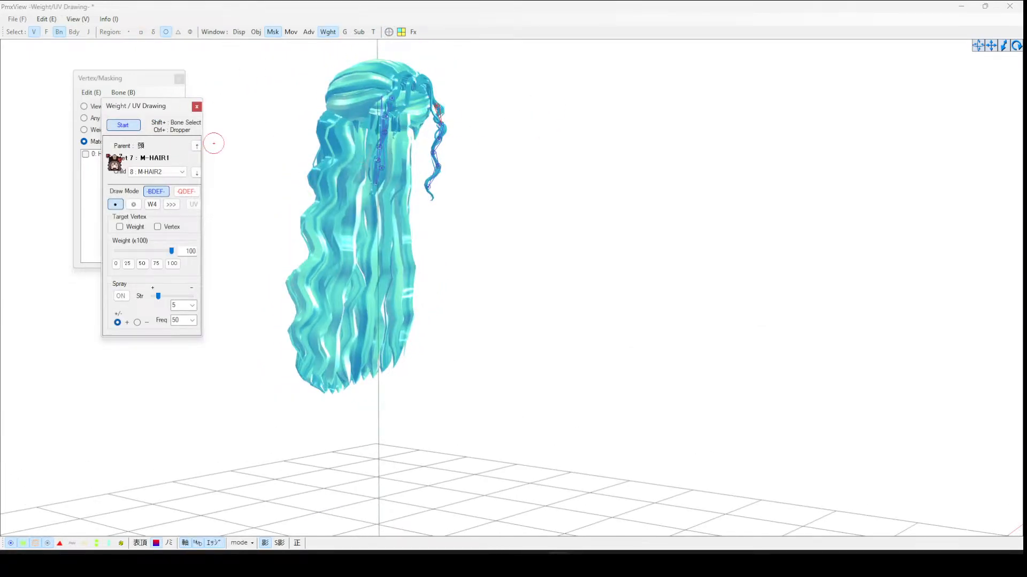
left_click(87, 154)
right_click_drag(507, 142, 479, 145)
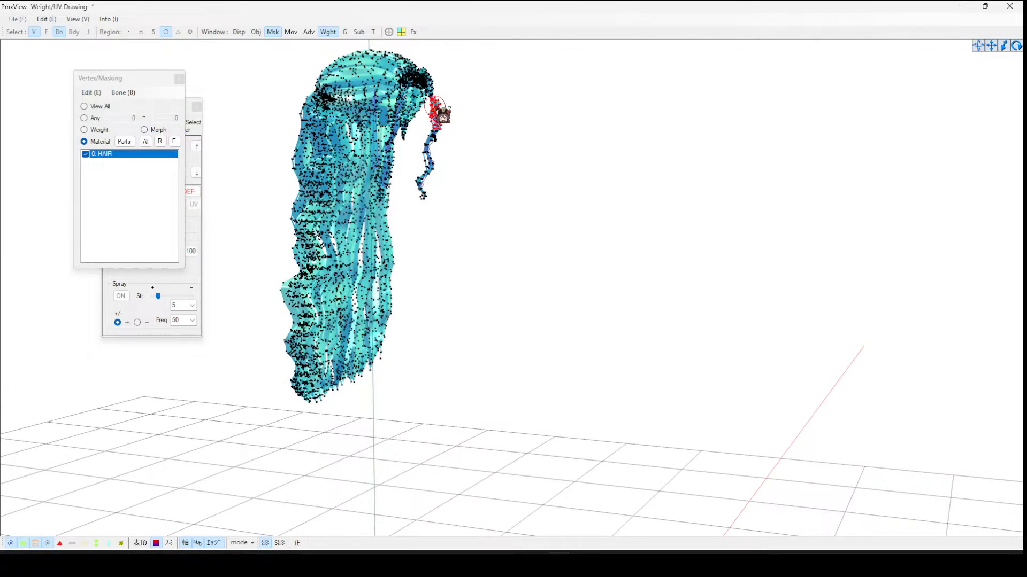
left_click_drag(436, 175, 431, 203)
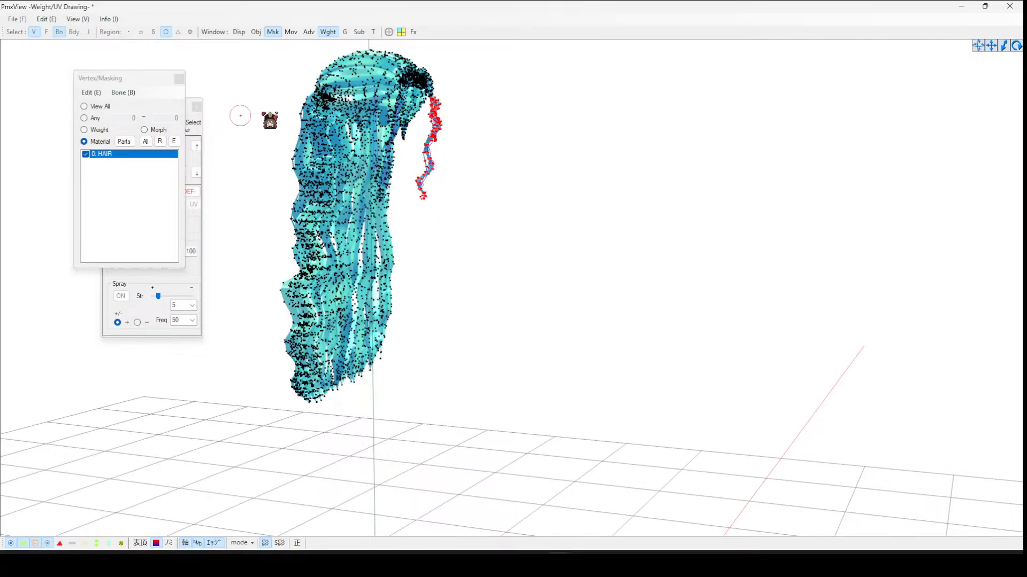
left_click_drag(133, 79, 701, 147)
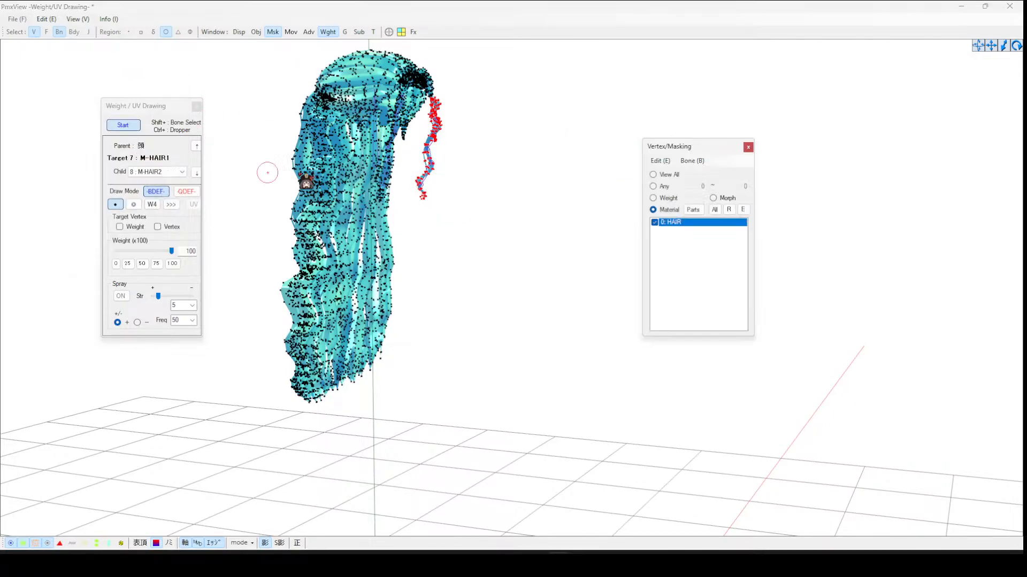
left_click(130, 127)
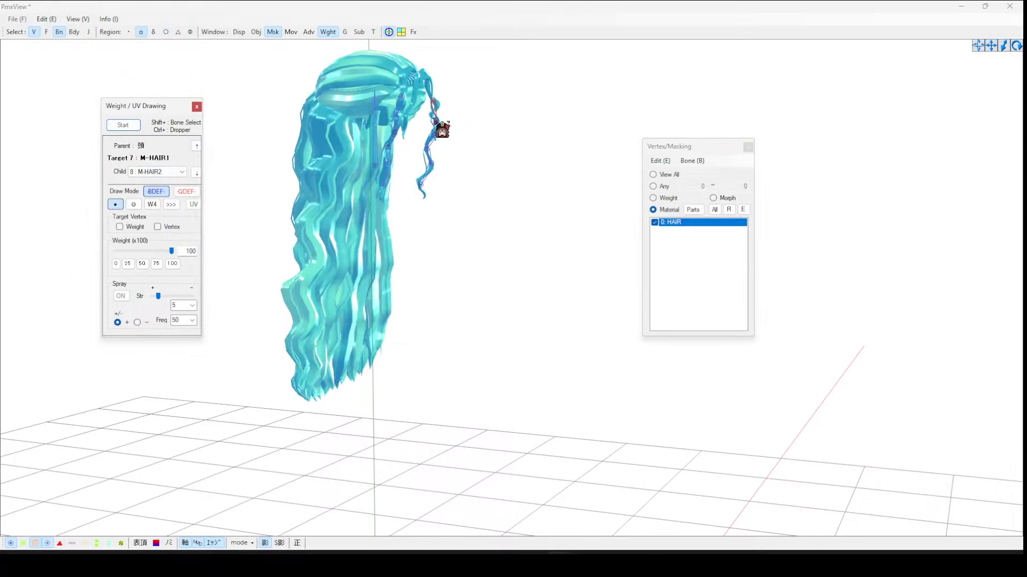
- Select the M-HAIR2 bone and paint its weight onto the next section of the mirrored strand
left_click(435, 121)
left_click(123, 125)
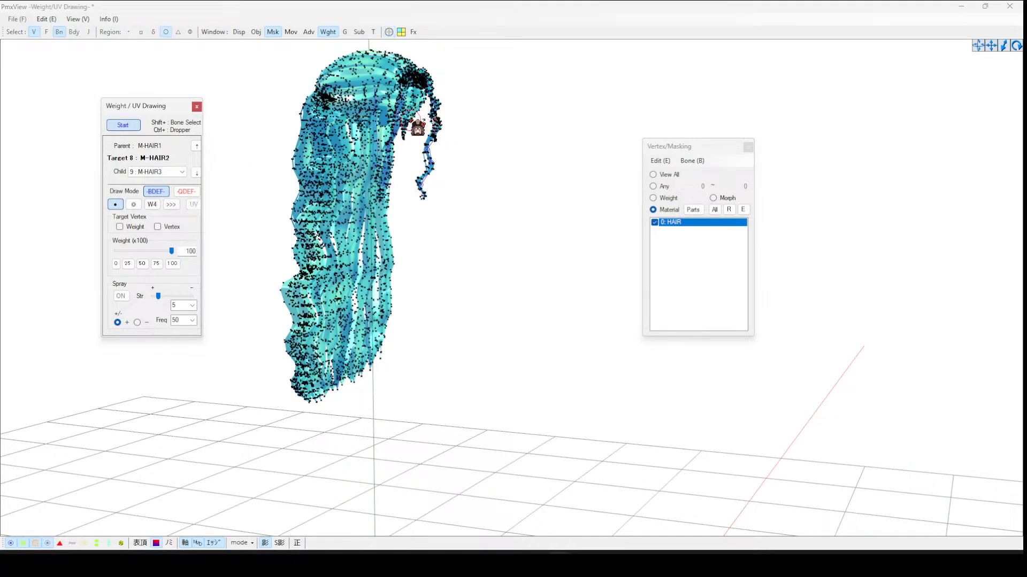
right_click_drag(438, 126, 273, 137)
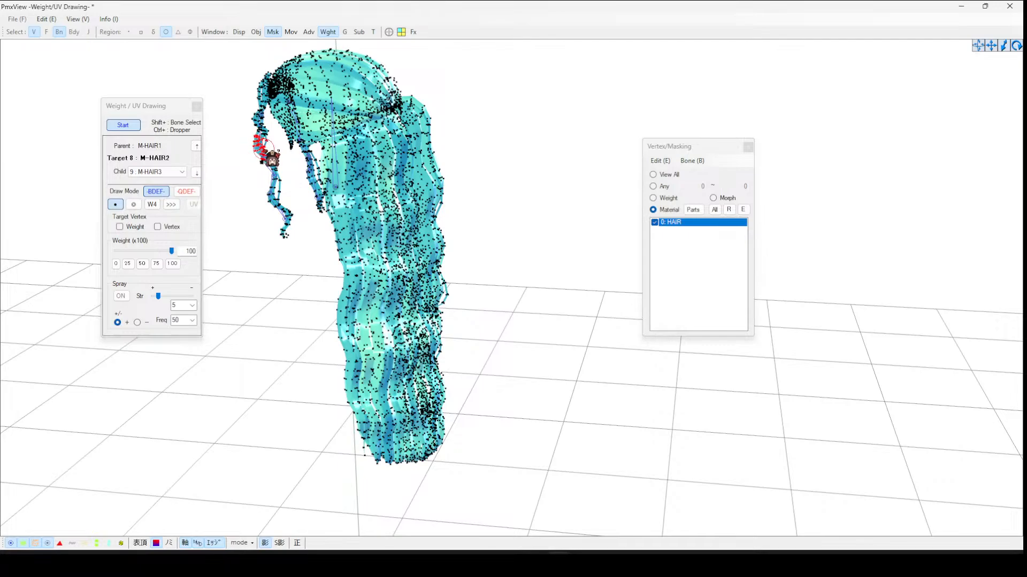
mouse_move(268, 170)
left_mouse_down()
mouse_move(287, 214)
mouse_move(280, 246)
left_mouse_up()
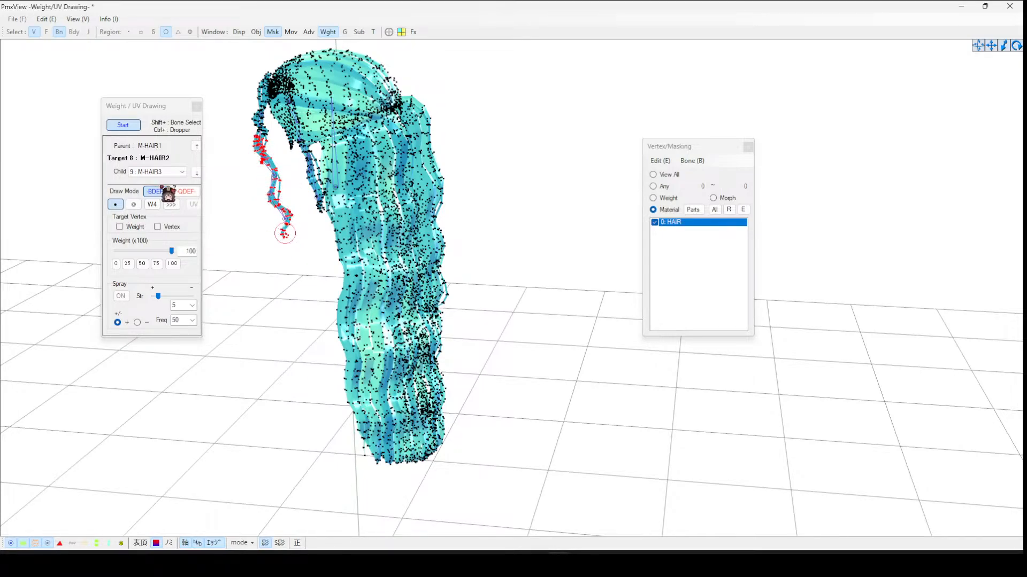
left_click(138, 128)
- Select the M-HAIR3 bone and paint its weight onto the middle of the mirrored strand
left_click(276, 169)
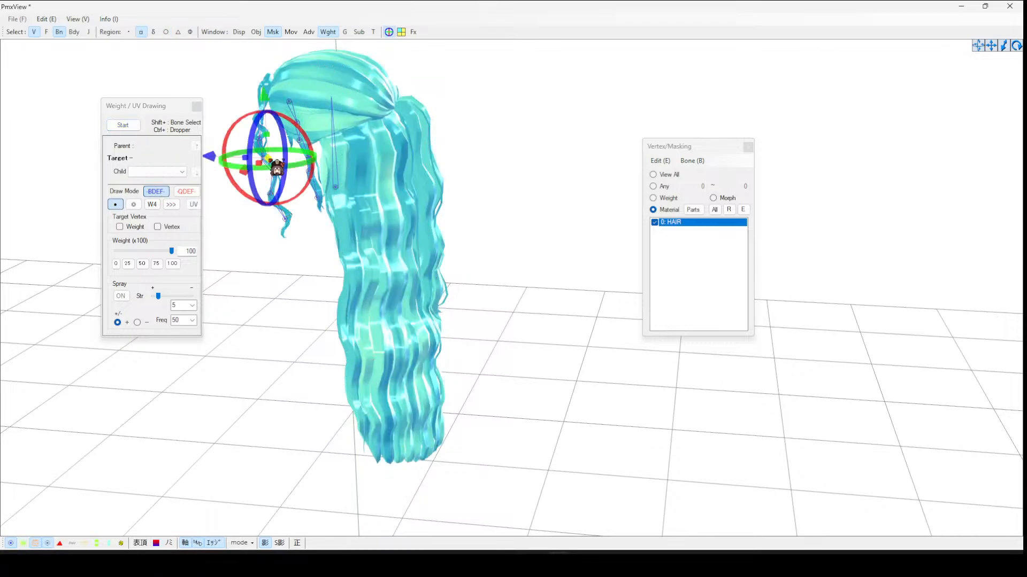
left_click(298, 295)
left_click(272, 168)
left_click(123, 124)
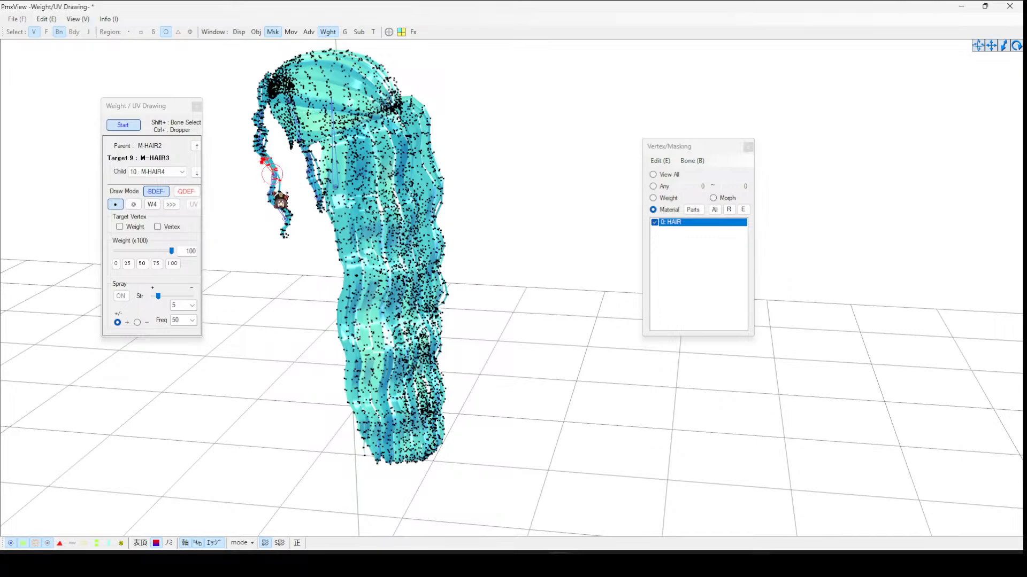
mouse_move(271, 199)
left_mouse_down()
mouse_move(290, 222)
mouse_move(284, 241)
left_mouse_up()
left_click(123, 125)
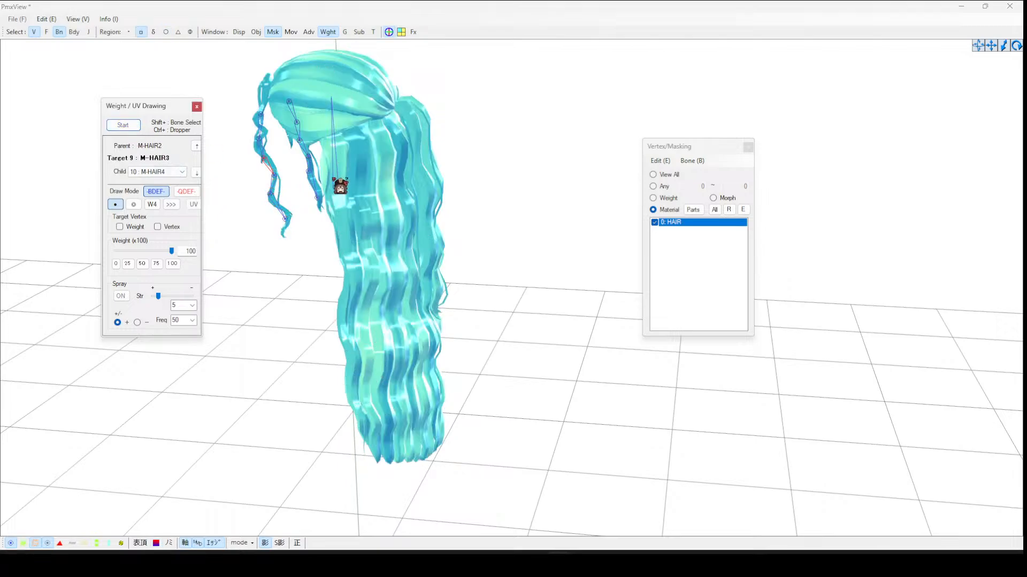
- Select the M-HAIR4 bone and paint its weight onto the lower section of the mirrored strand
left_click(276, 179)
left_click(124, 125)
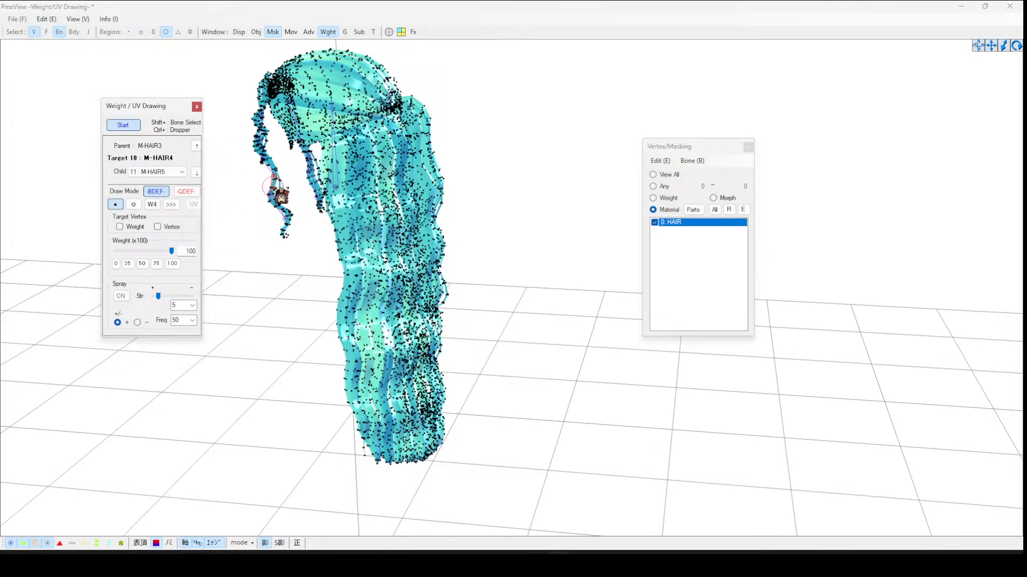
left_click_drag(273, 182, 275, 177)
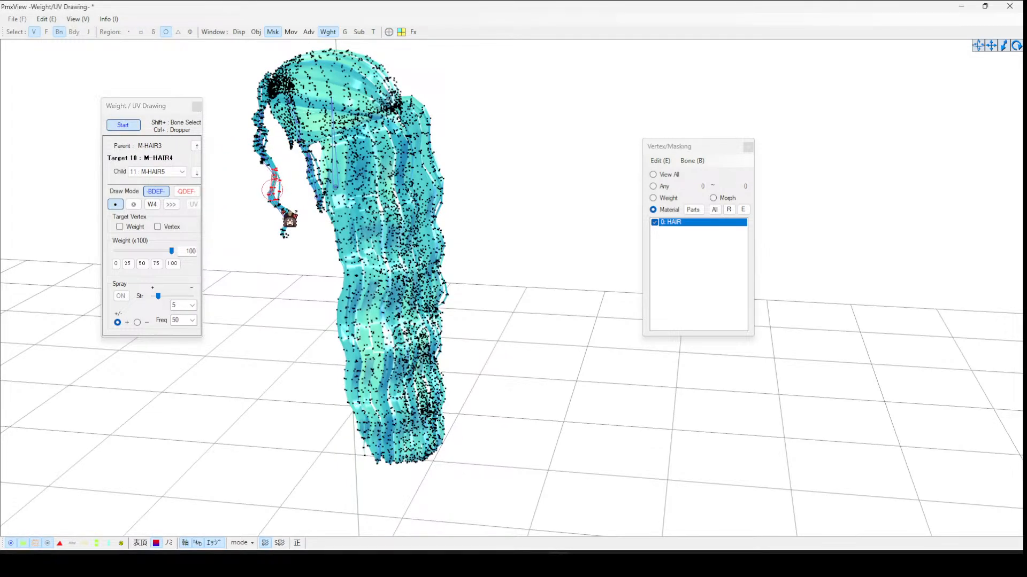
left_click_drag(289, 216, 280, 240)
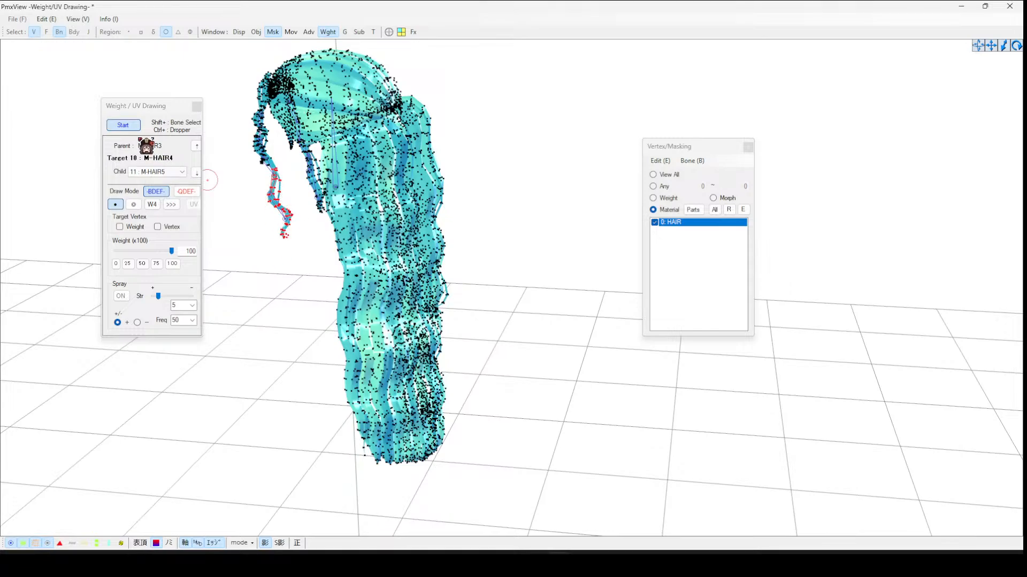
left_click(126, 128)
- Select the M-HAIR5 bone and paint its weight onto the strand below M-HAIR4
left_click(135, 127)
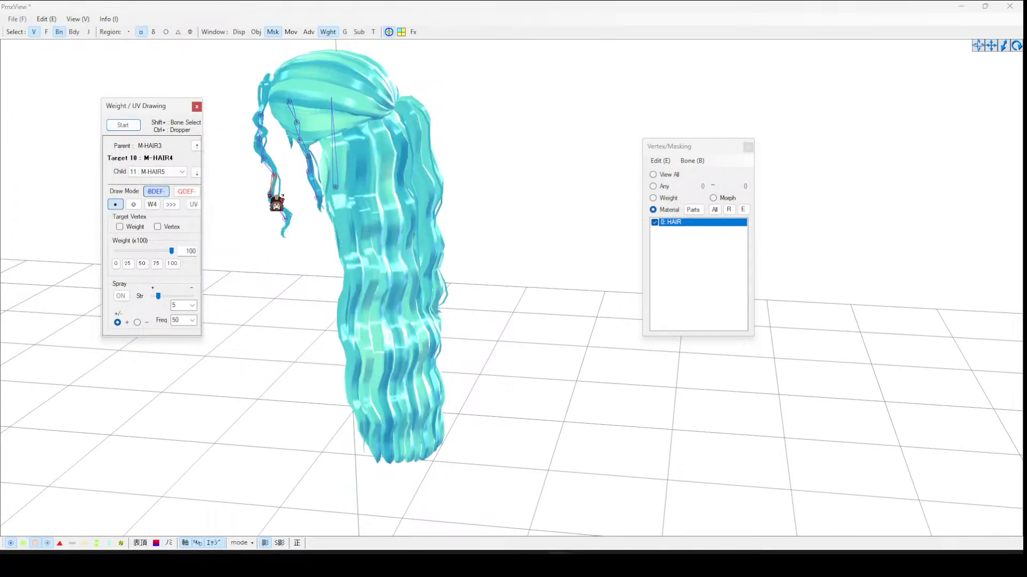
left_click(269, 194)
left_click(123, 125)
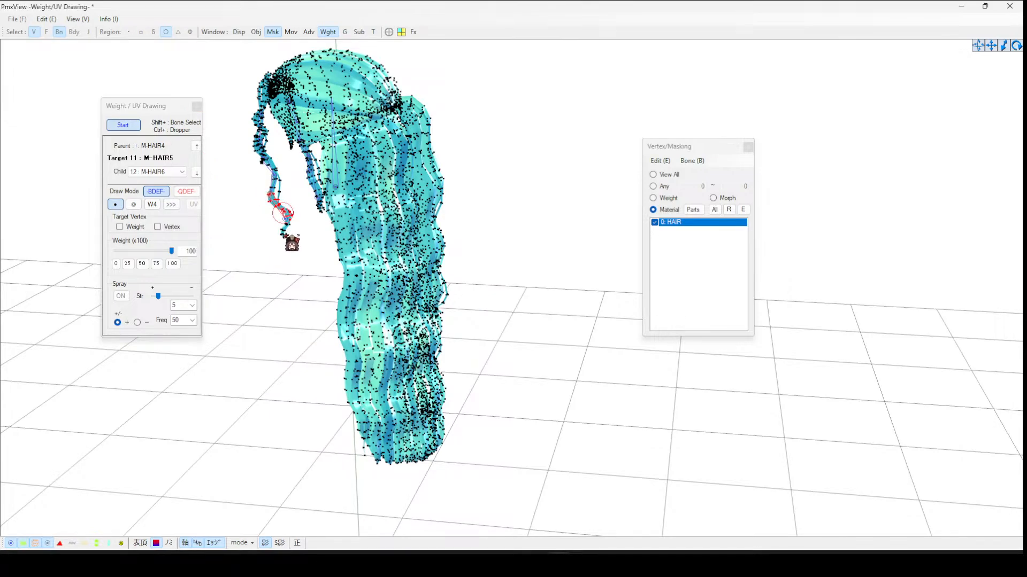
left_click(128, 127)
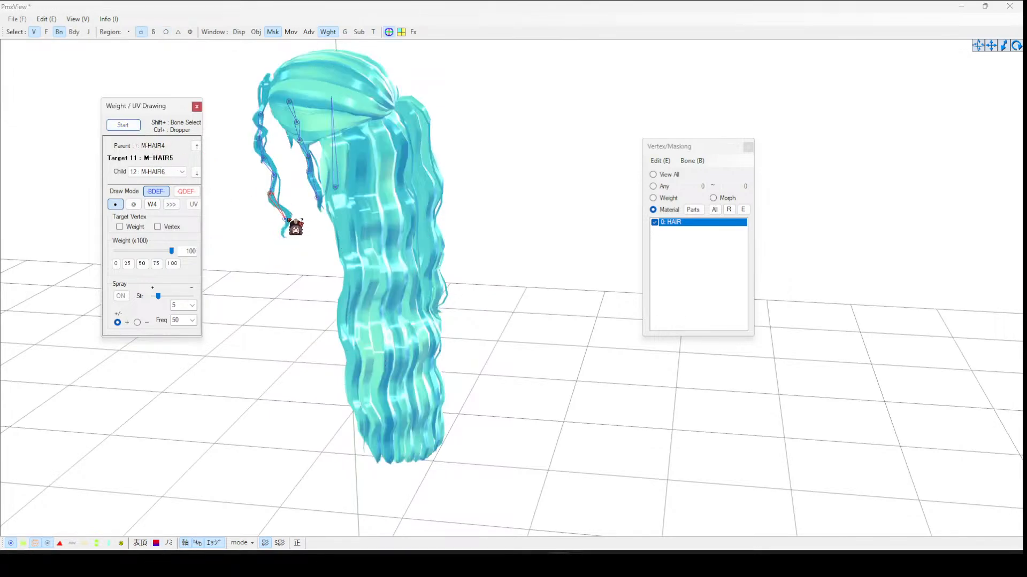
- Select the M-HAIR6 bone and paint its weight onto the tip of the mirrored strand
left_click(290, 221)
left_click(128, 127)
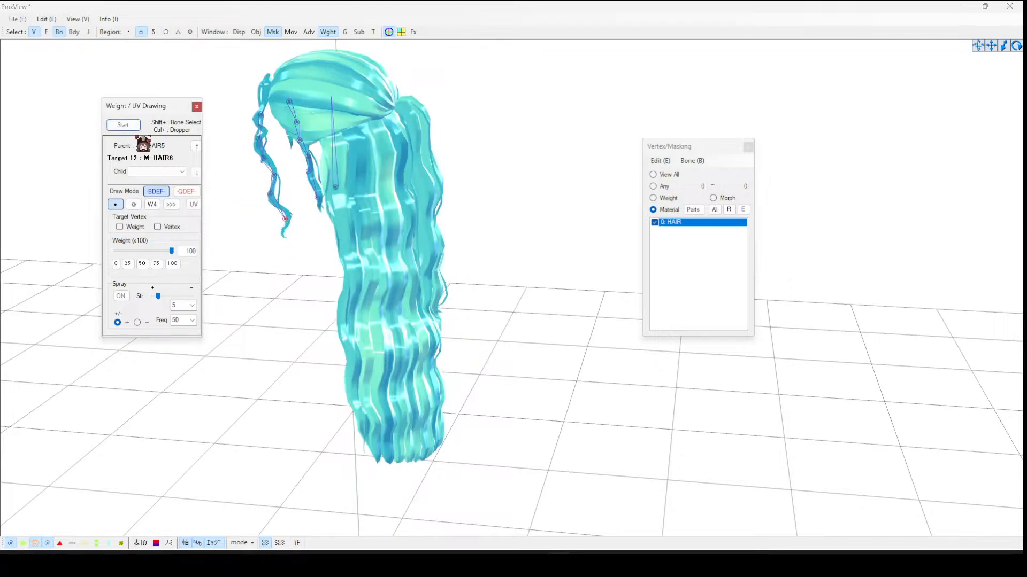
mouse_move(285, 235)
left_mouse_down()
mouse_move(289, 214)
mouse_move(287, 226)
left_mouse_up()
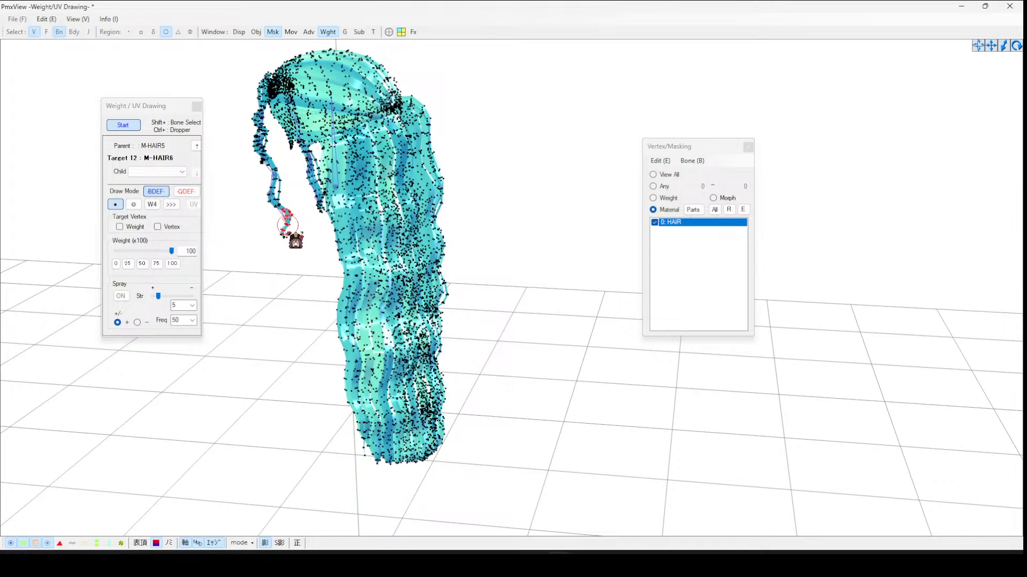
left_click(131, 127)
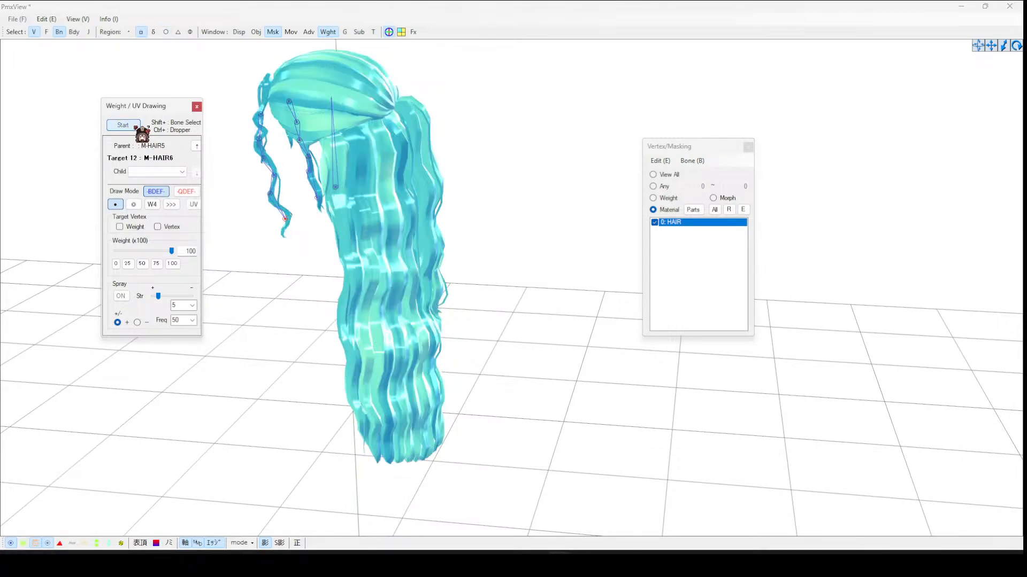
- Finish the last weight stroke on the mirrored strand and close the weight drawing and masking windows
right_click_drag(340, 132, 388, 131)
left_click(748, 146)
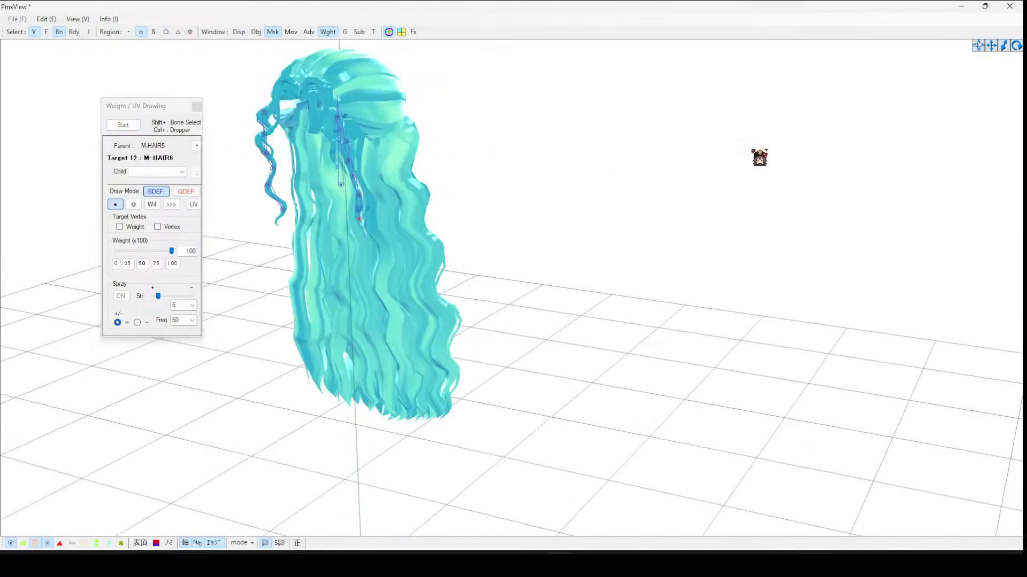
right_click_drag(717, 157, 431, 142)
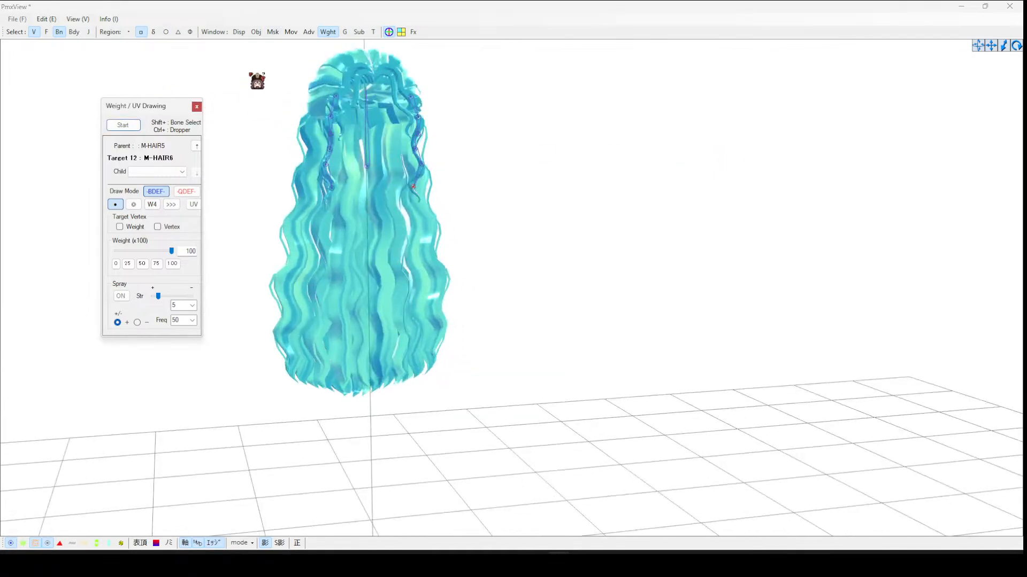
left_click(197, 107)
- Select the mirrored hair bones and create rigid bodies and joints on them
left_click(273, 31)
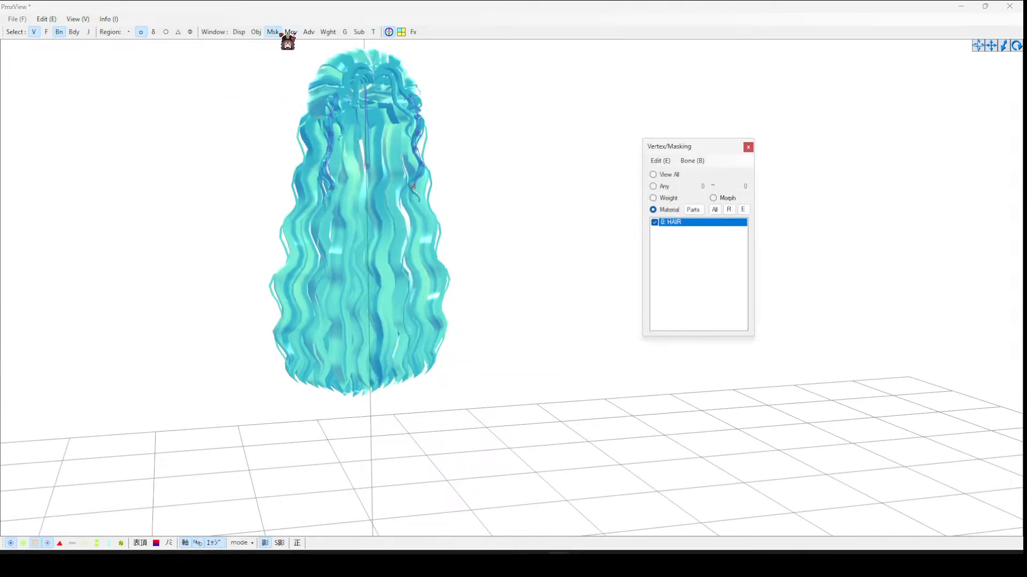
left_click_drag(398, 71, 453, 266)
left_click(46, 19)
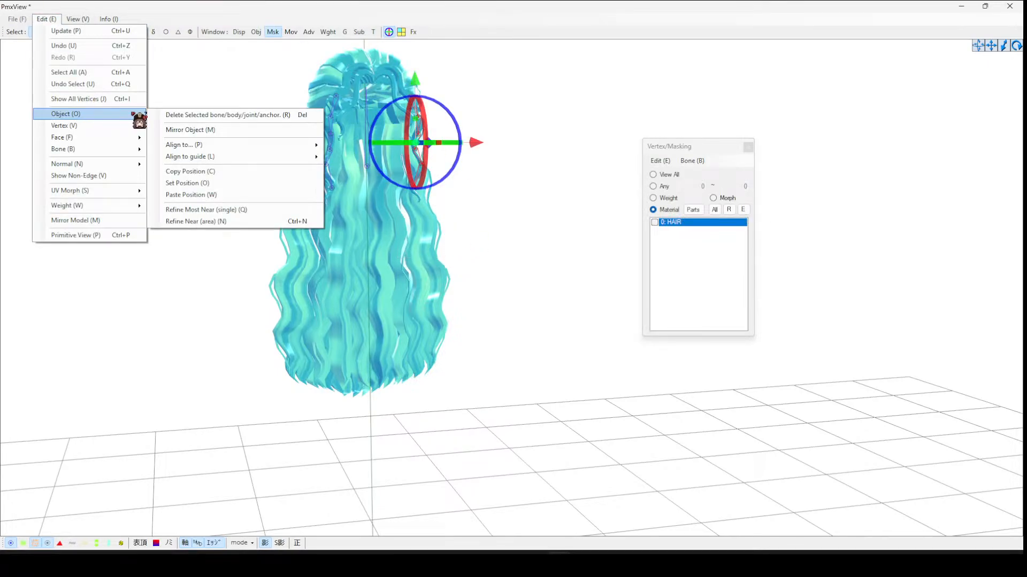
mouse_move(98, 149)
left_click(232, 303)
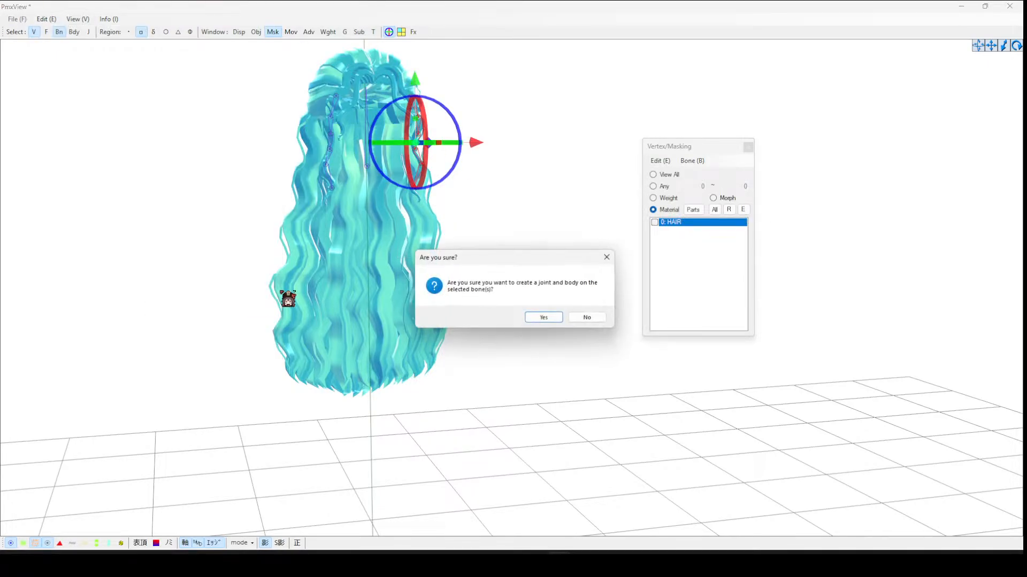
left_click(555, 319)
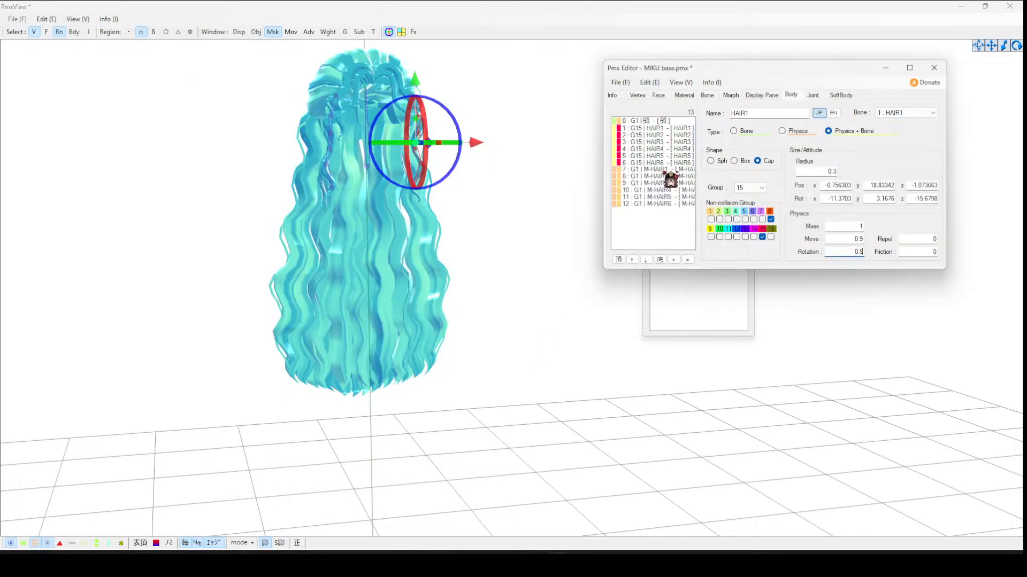
- Rename the first two mirrored bones to M-HAIR7 and M-HAIR8
left_click(663, 169)
left_click(677, 204, "shift")
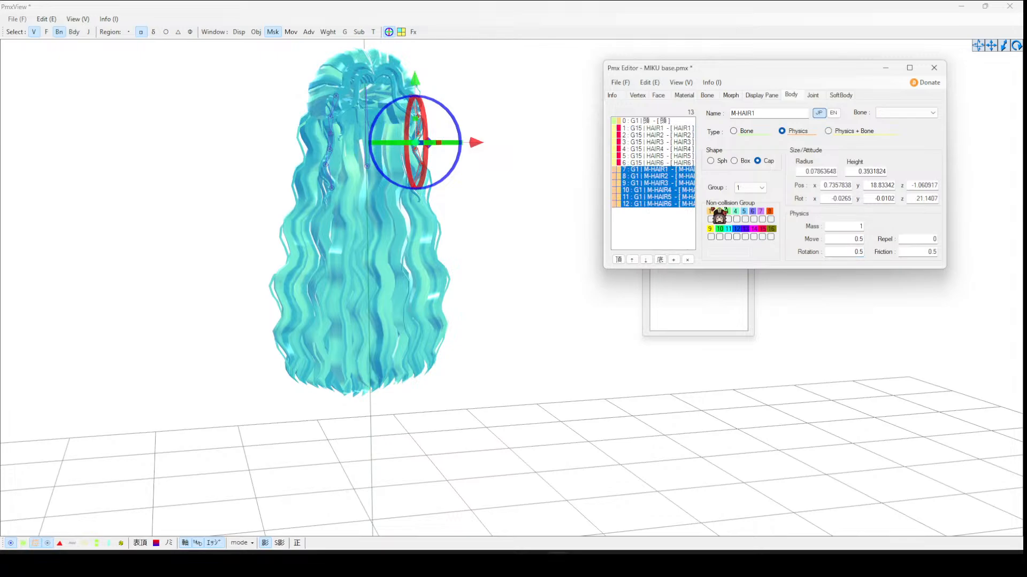
left_click(707, 95)
left_click(658, 169)
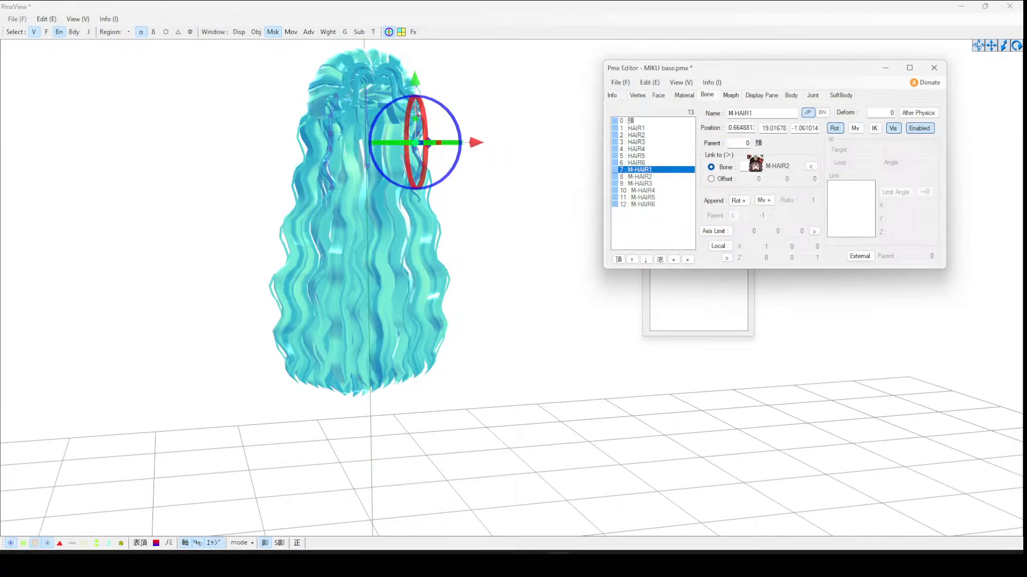
left_click(775, 113)
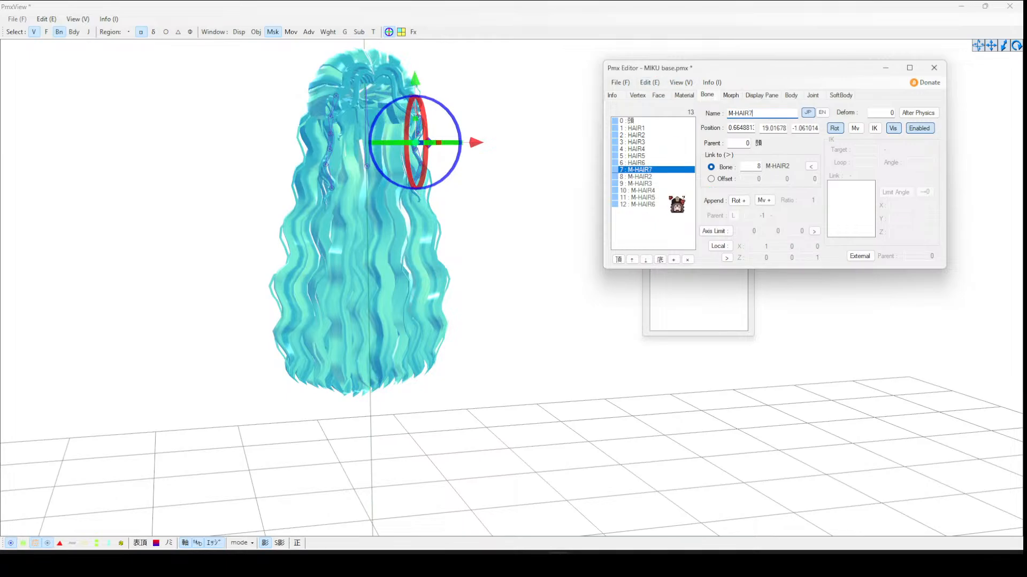
left_click(669, 177)
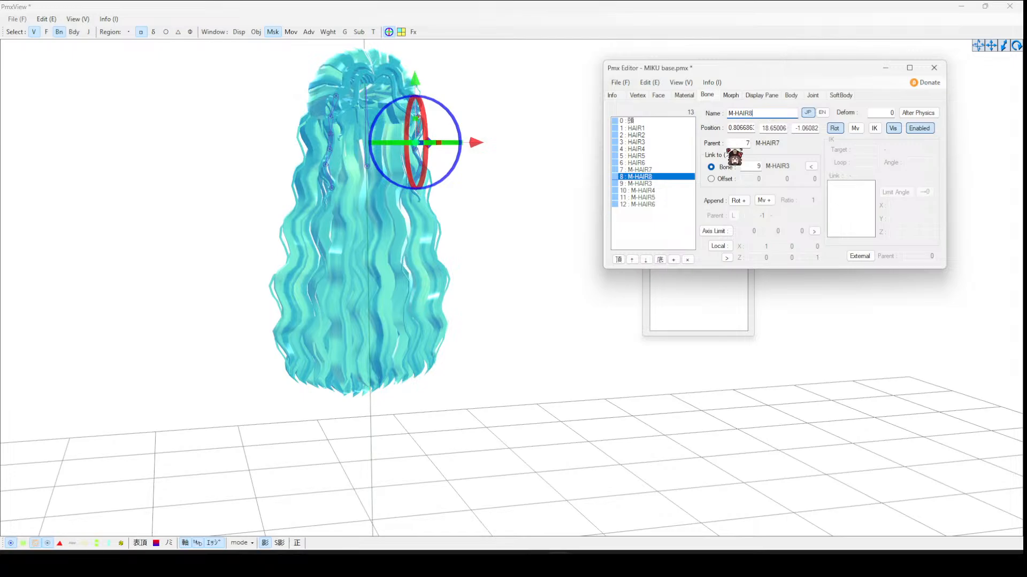
- Rename the remaining mirrored bones to M-HAIR9, M-HAIR10, M-HAIR11 and M-HAIR12
left_click(671, 183)
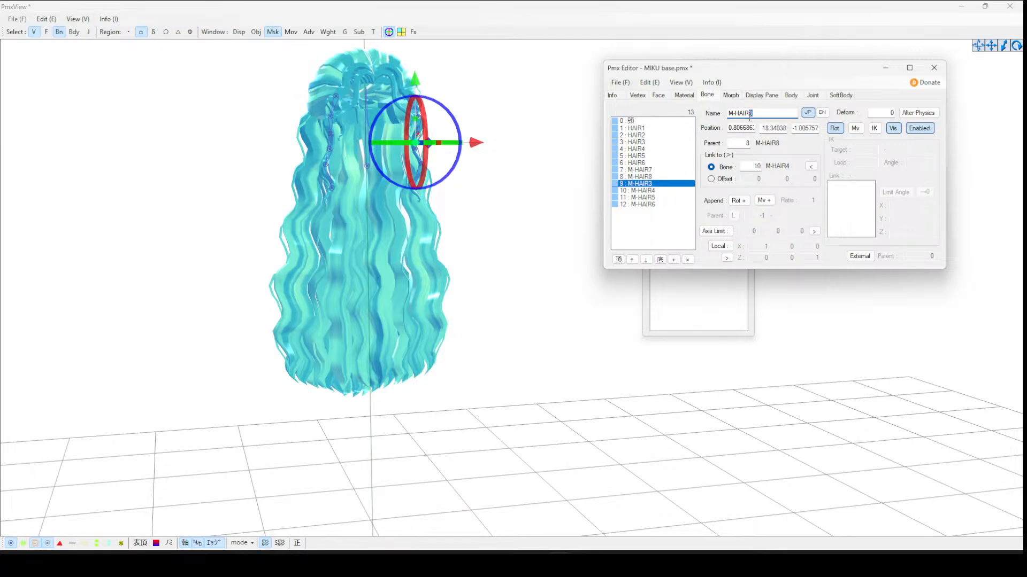
left_click(649, 190)
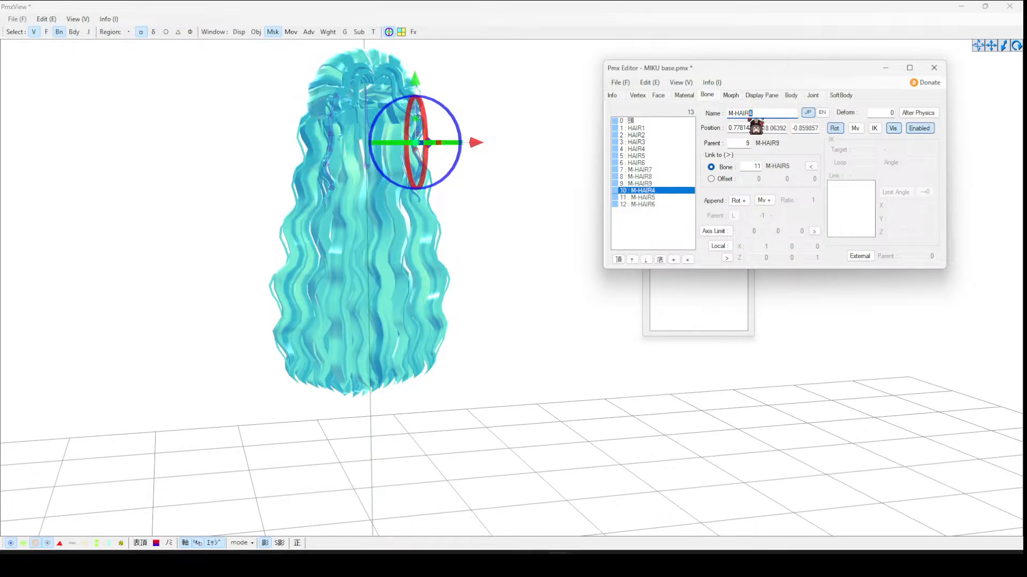
left_click(671, 198)
left_click(755, 114)
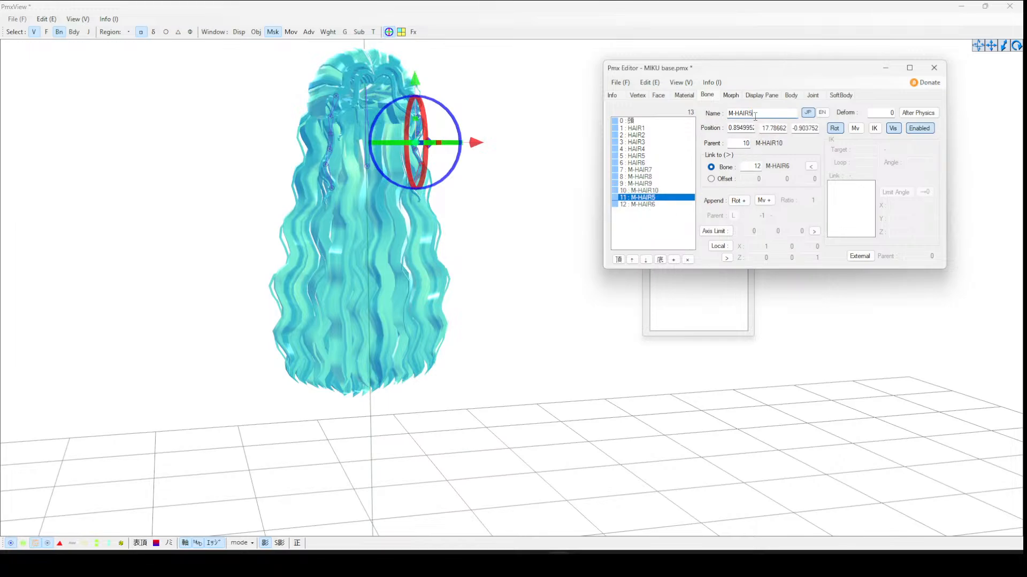
type("11")
left_click(661, 205)
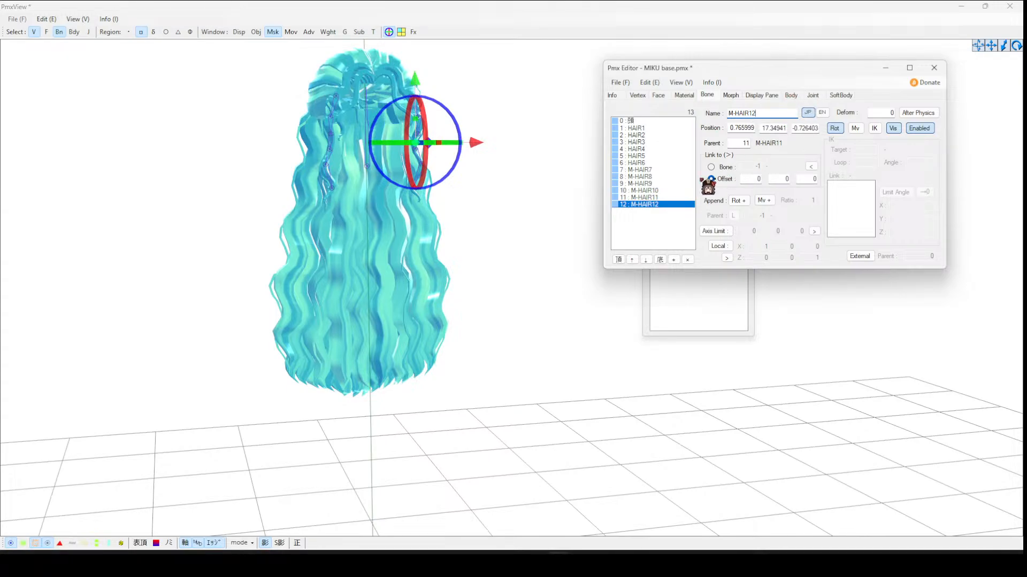
left_click(655, 170)
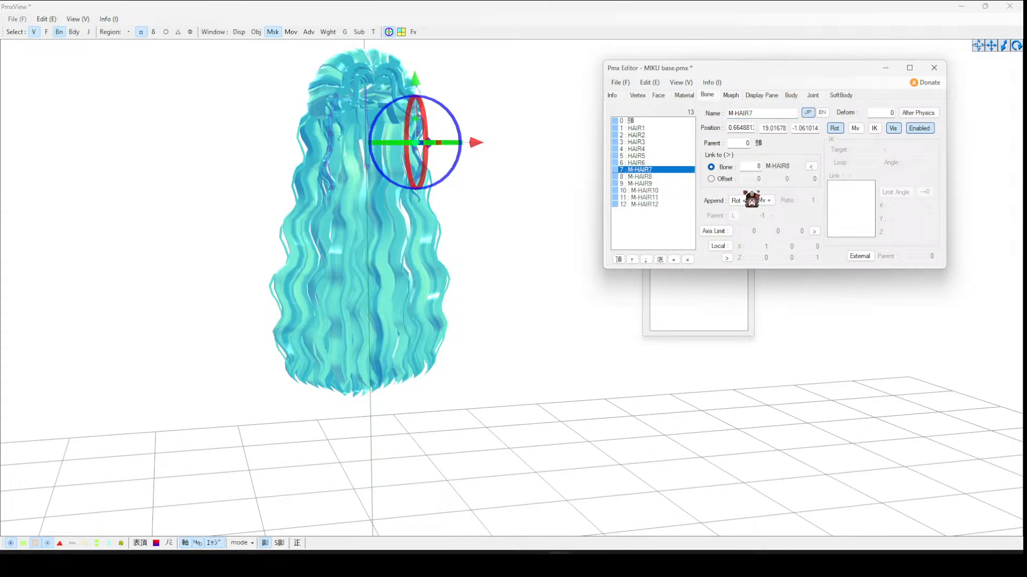
- Set the mirrored rigid bodies to group 15 with the original hair's non-collision groups and a radius of 0.3
left_click(792, 96)
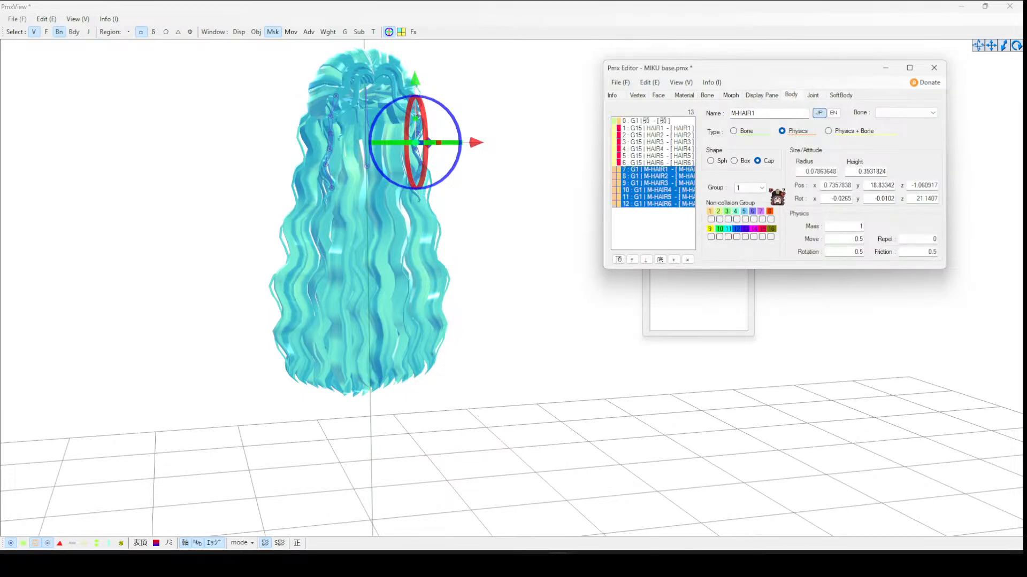
left_click(754, 188)
left_click(746, 295)
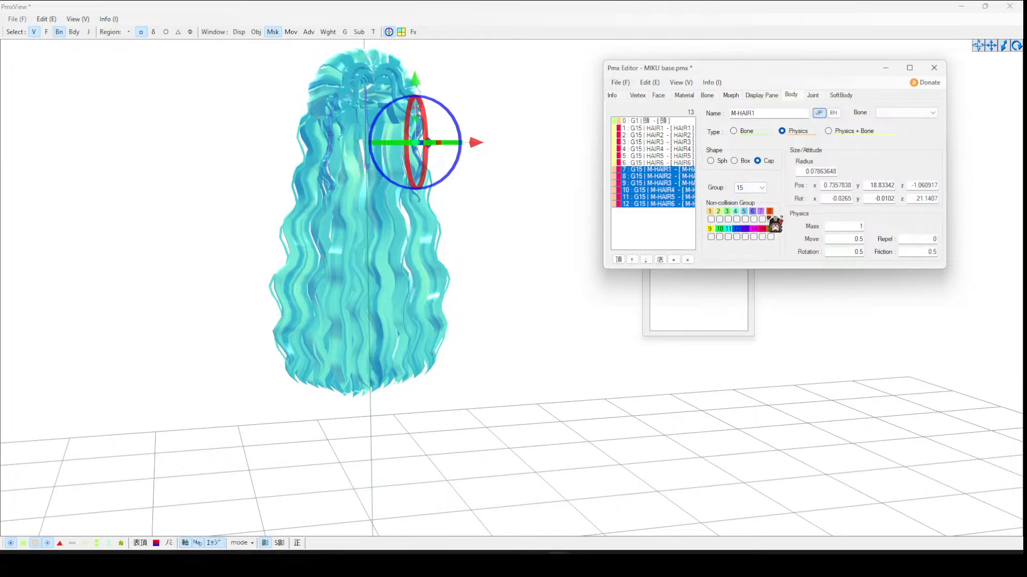
left_click(770, 220)
left_click(762, 237)
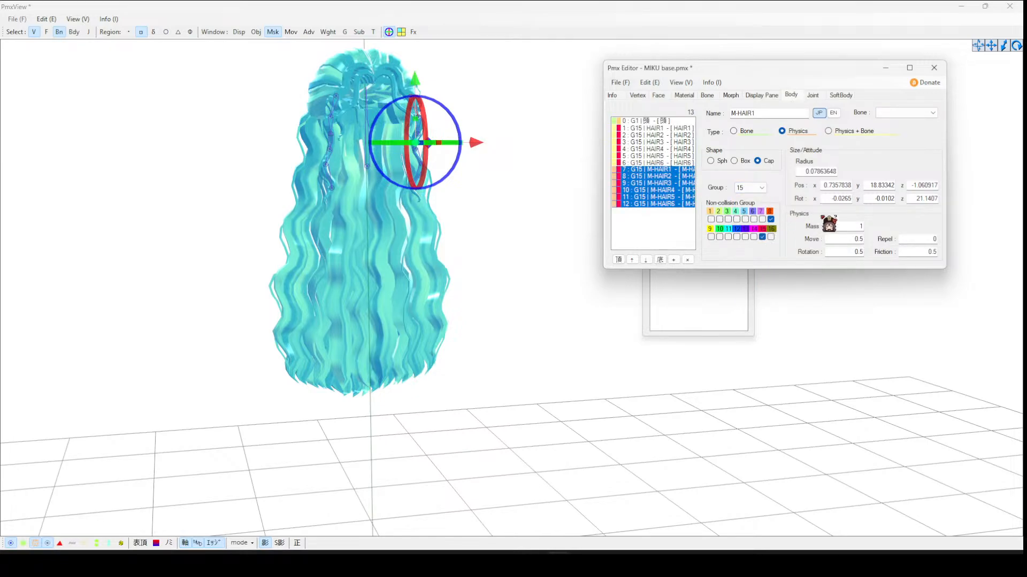
double_click(804, 171)
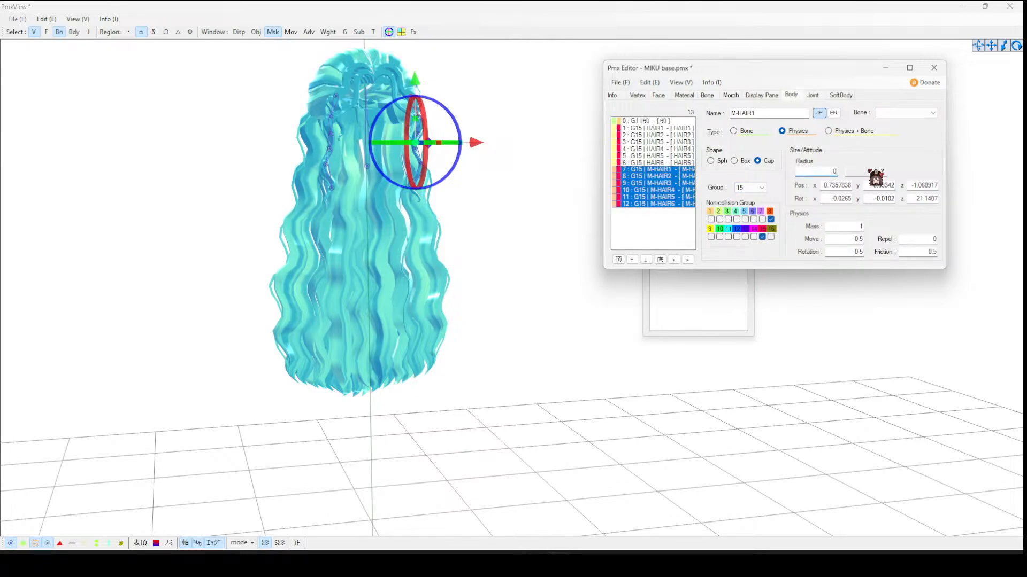
type("0.3")
- Switch the mirrored rigid bodies to Physics + Bone and edit their movement damping value
left_click(654, 169)
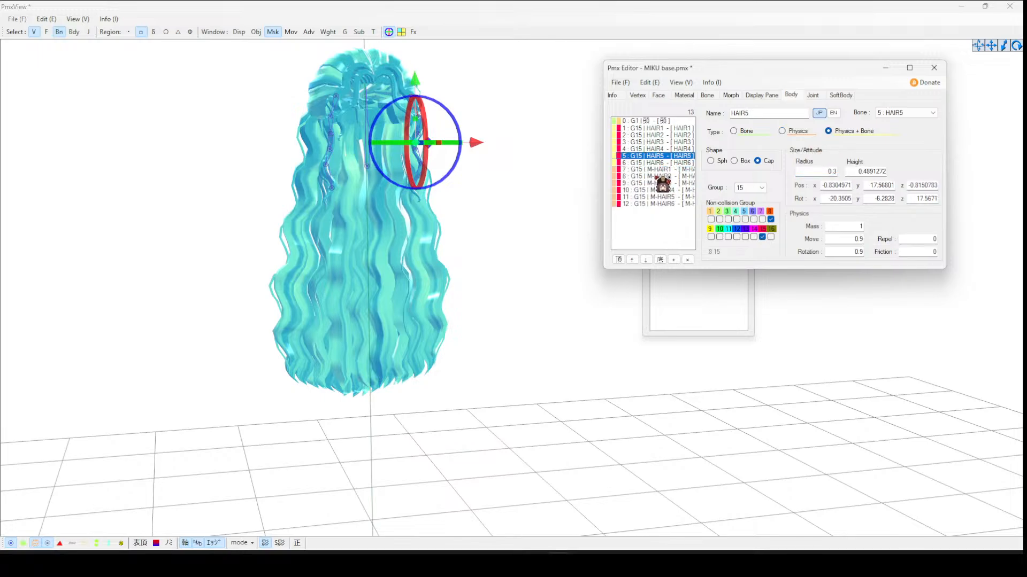
left_click(675, 203, "shift")
left_click(858, 131)
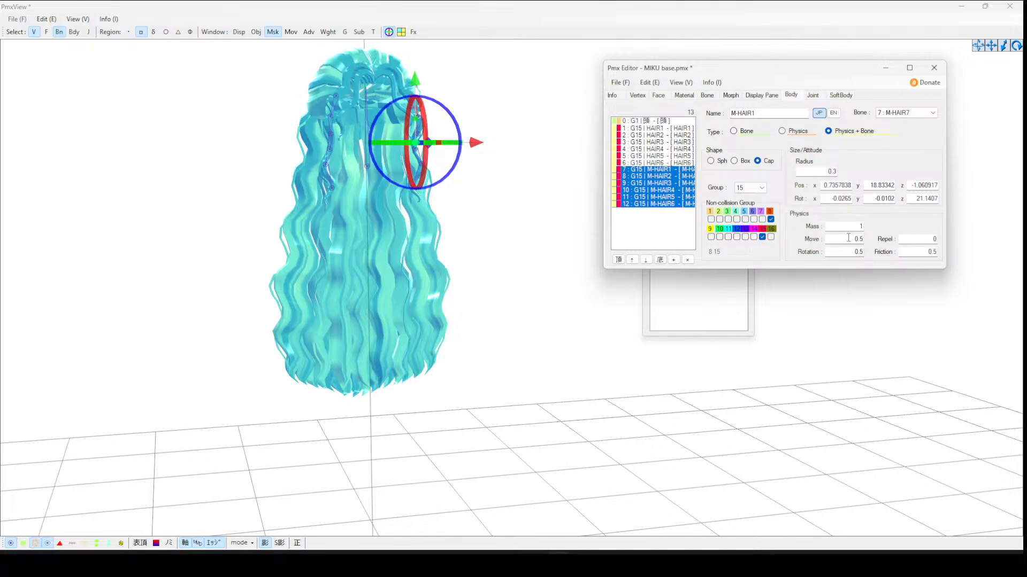
left_click(858, 239)
type("0")
left_click_drag(921, 252, 988, 256)
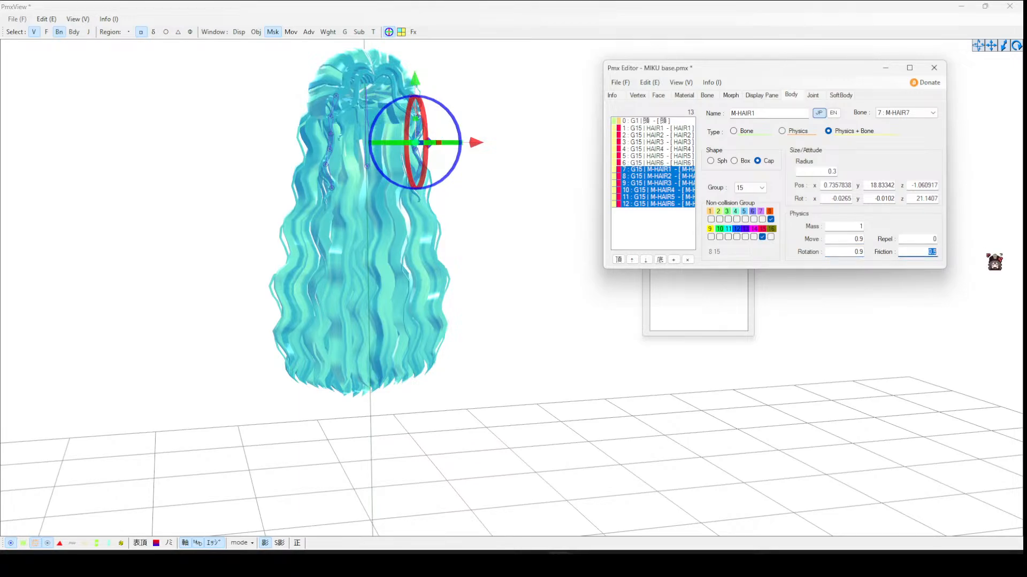
- Connect the M-HAIR1 joint between the head body and the M-HAIR1 rigid body
left_click(811, 95)
left_click(666, 163)
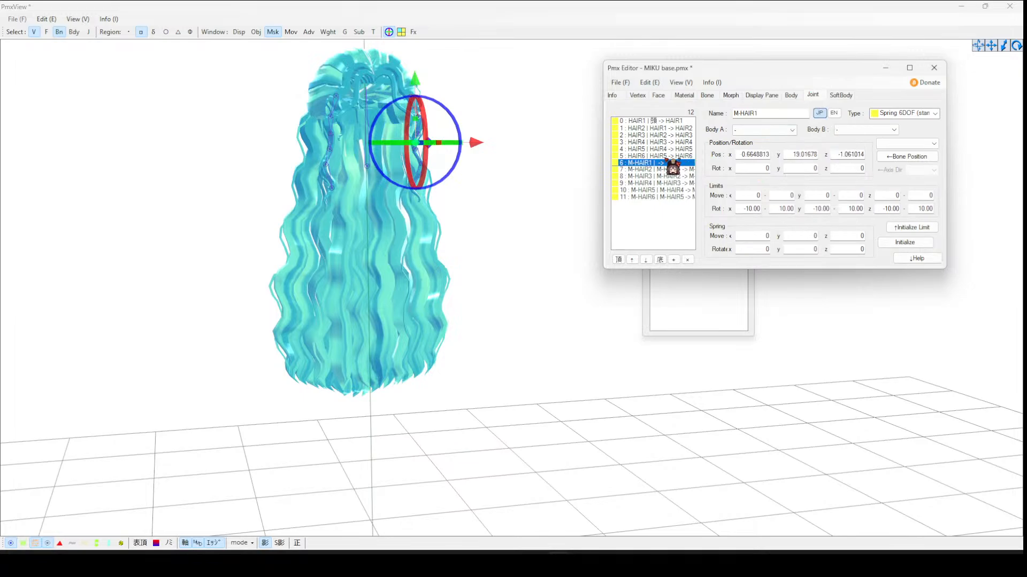
left_click(770, 130)
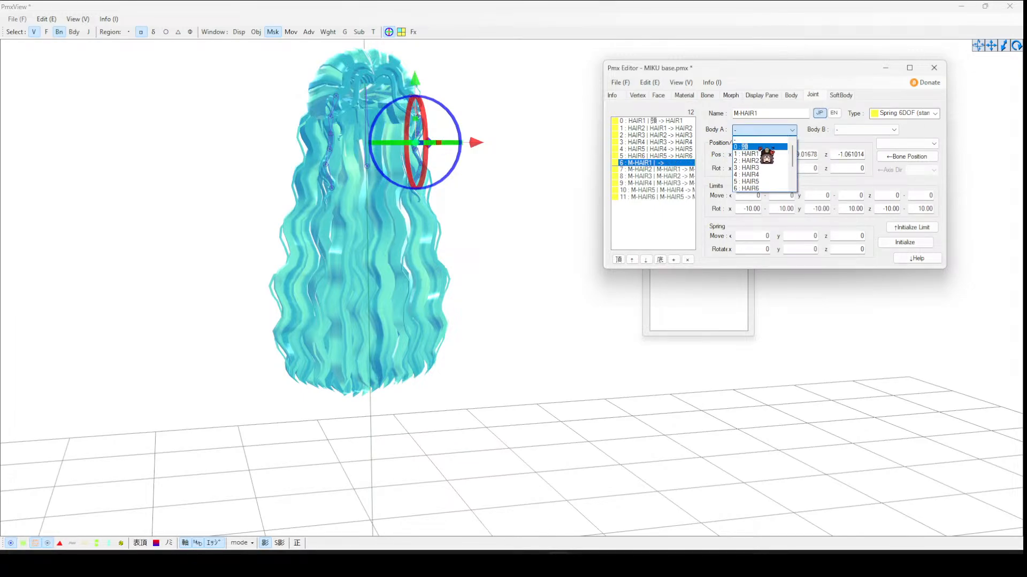
left_click(759, 148)
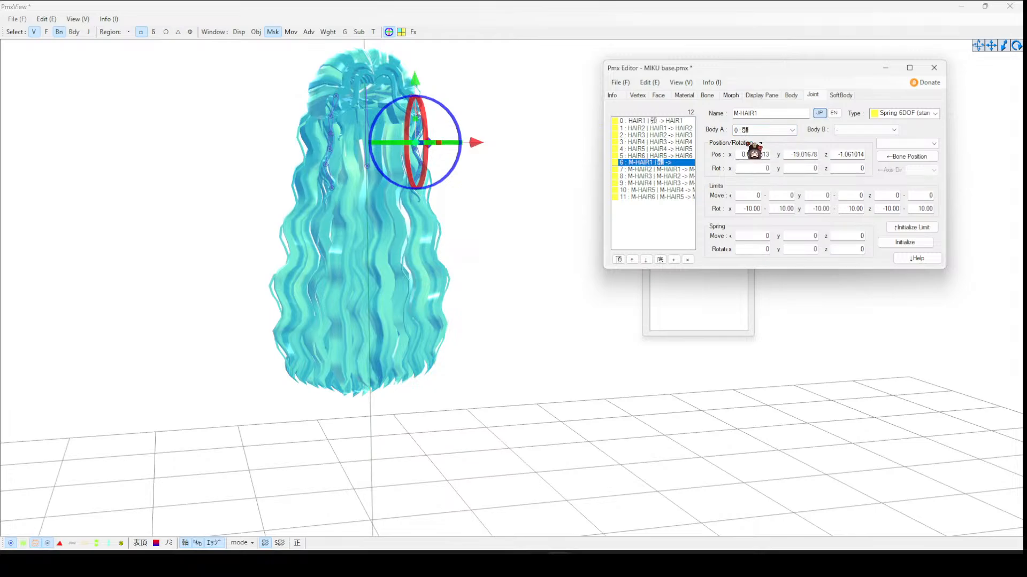
left_click(868, 131)
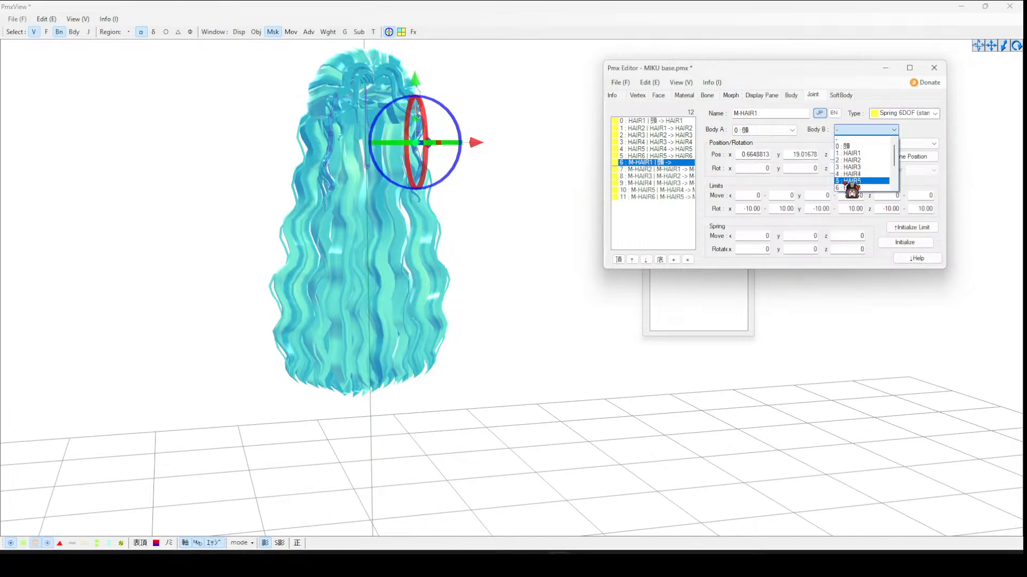
scroll(845, 183, "down", 2)
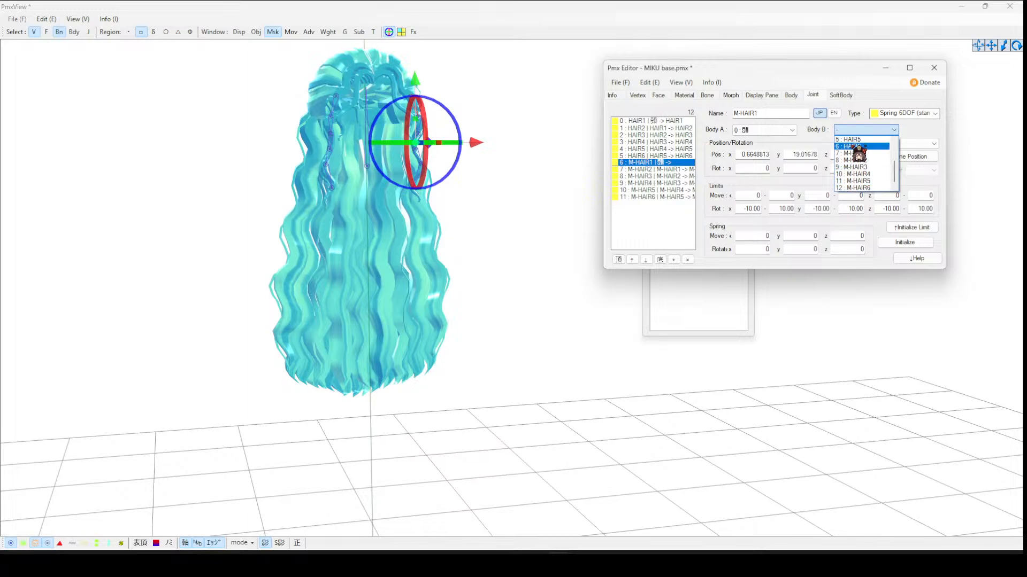
left_click(851, 152)
- Review the body connections of the remaining mirrored hair joints
left_click(659, 169)
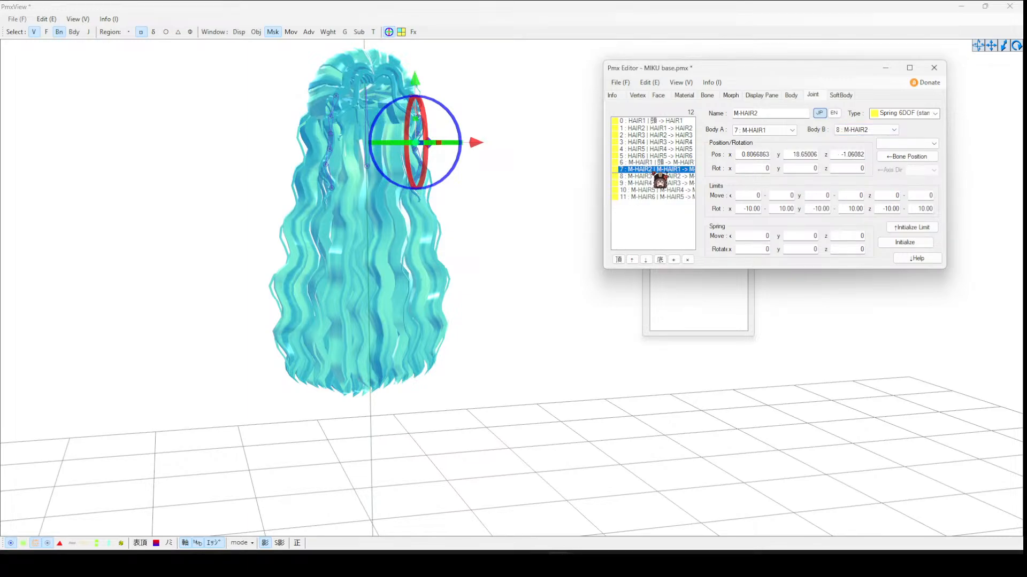
left_click(687, 176)
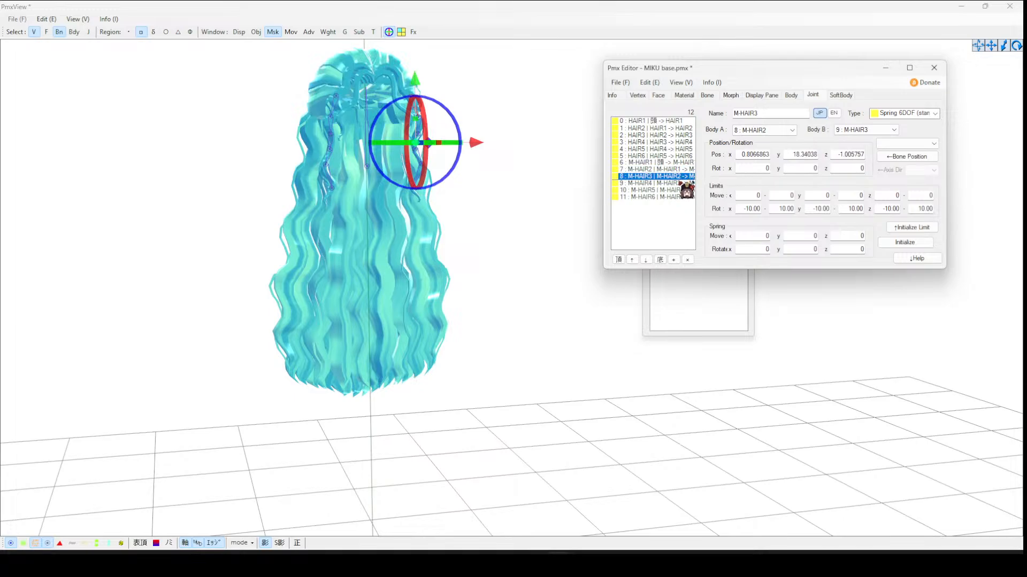
left_click(687, 183)
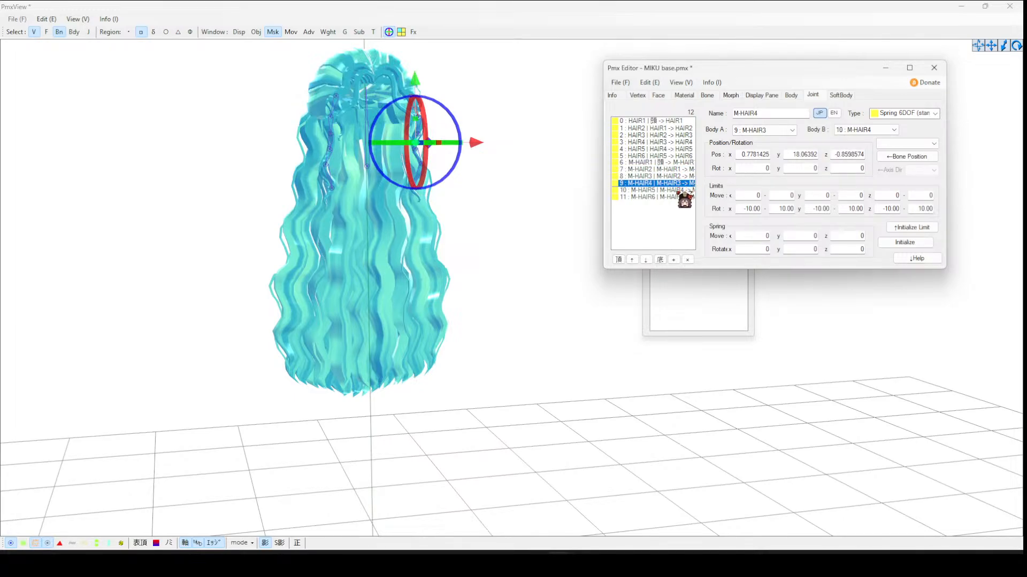
left_click(687, 190)
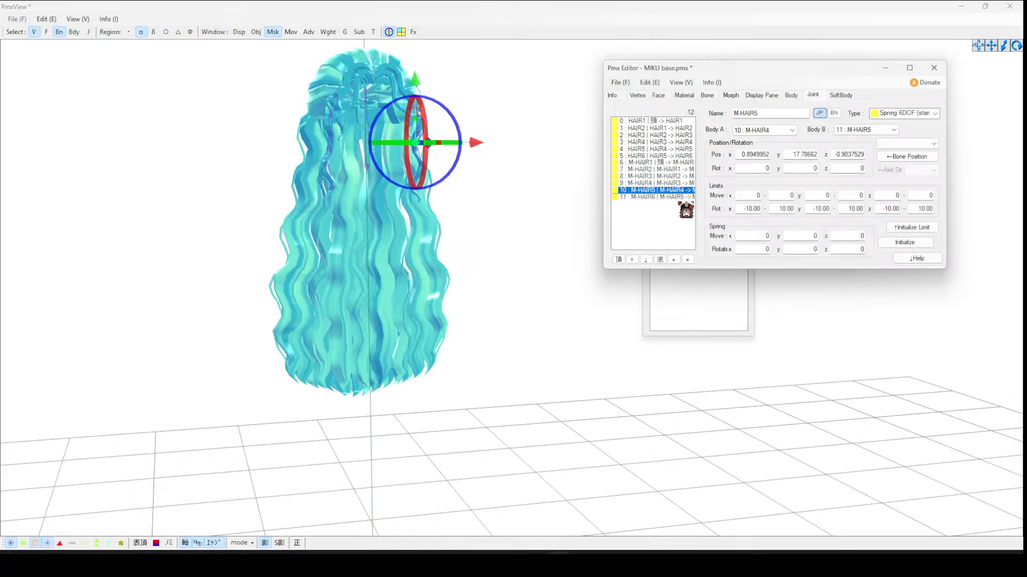
left_click(687, 197)
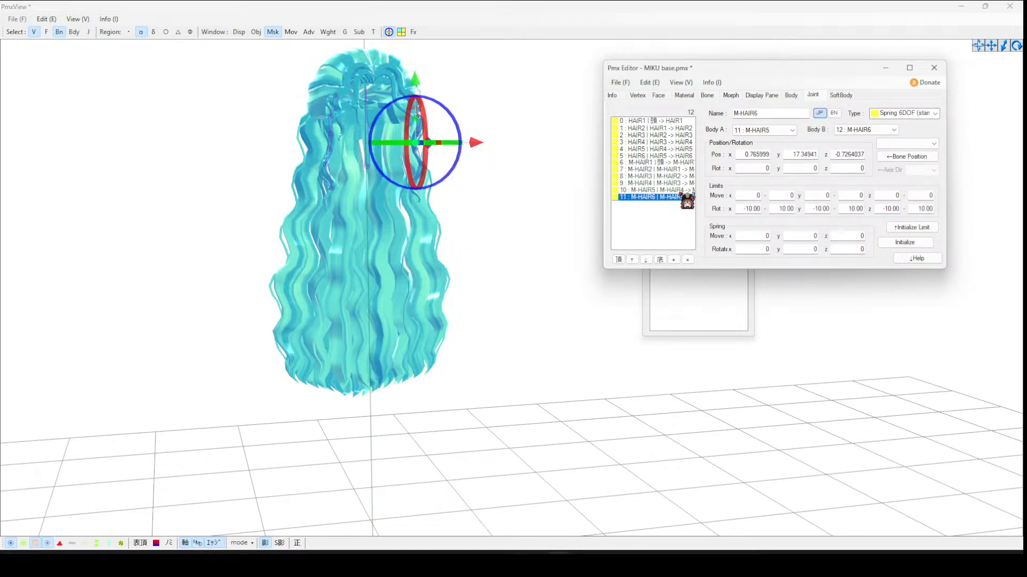
- Open the Transform View and run then stop the physics simulation to test the hair
left_click(381, 32)
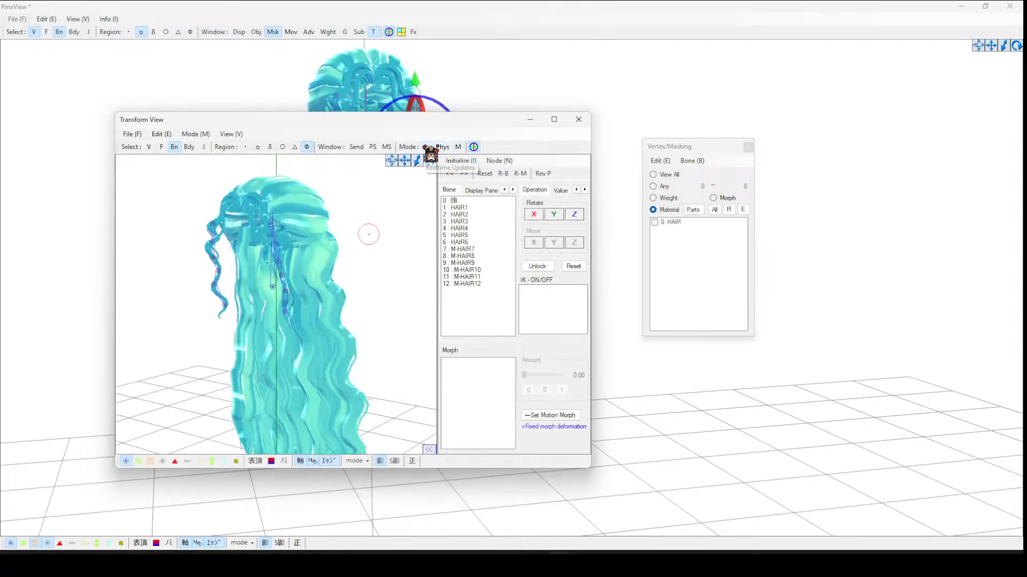
left_click(426, 147)
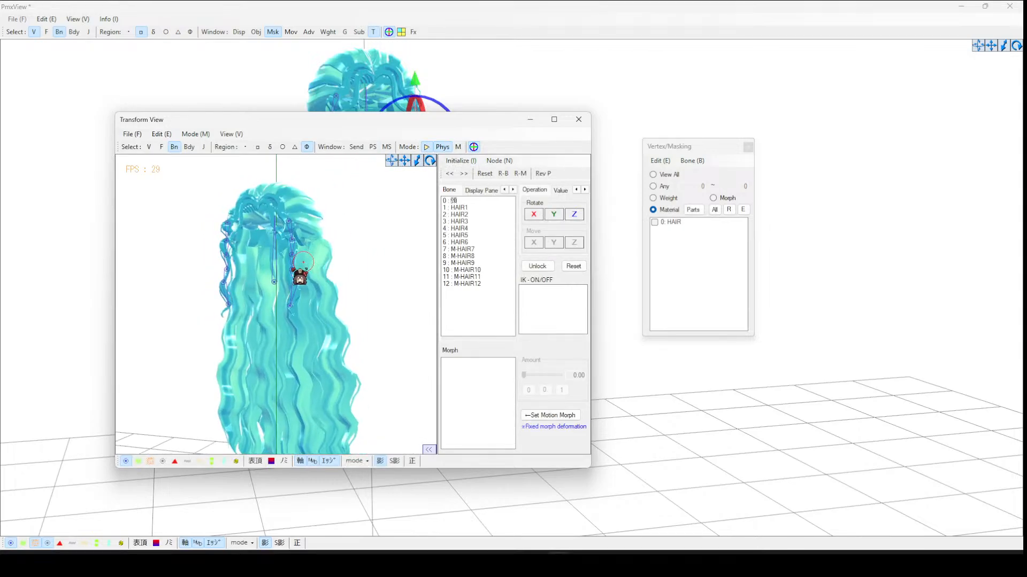
left_click(275, 282)
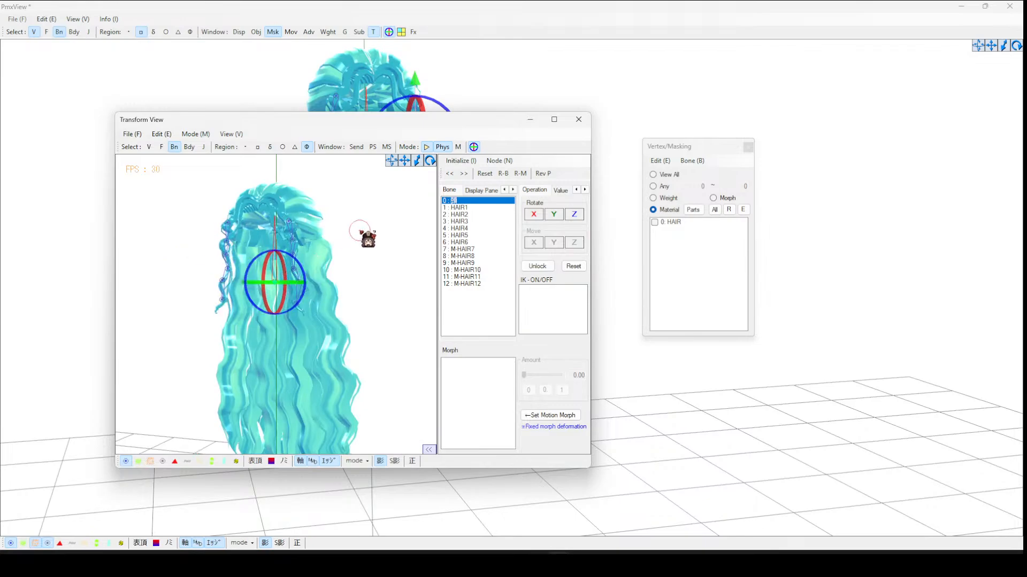
left_click(427, 147)
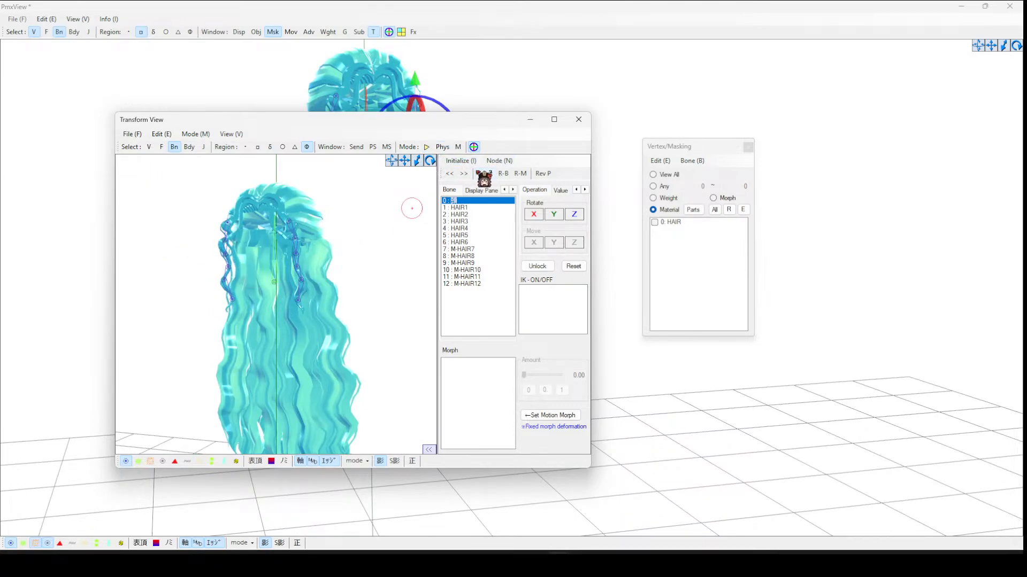
- Close the Transform View, then add a new bone named backhair1 after M-HAIR12 in the bone list
left_click(571, 121)
right_click_drag(549, 120, 504, 110)
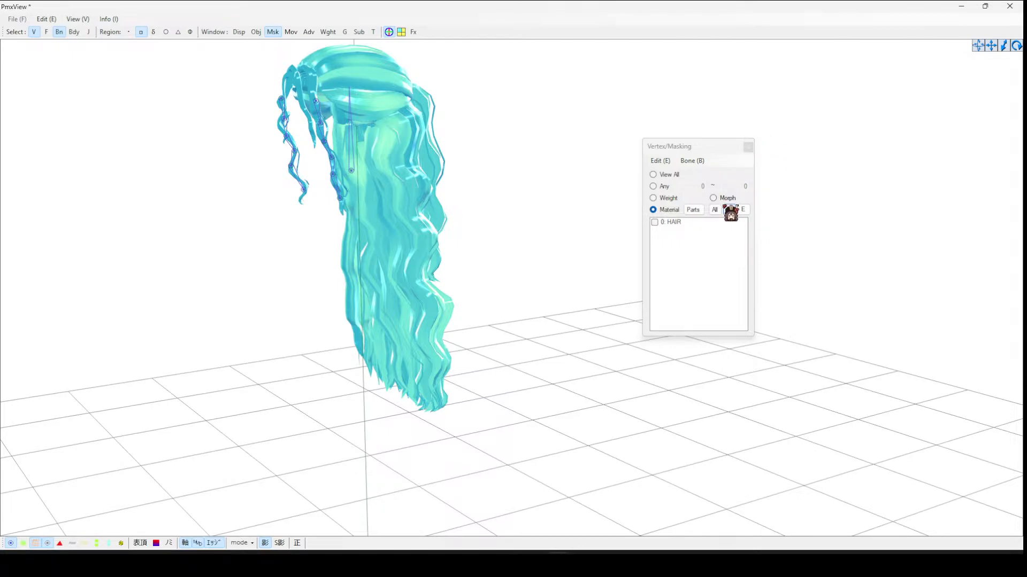
right_click_drag(431, 214, 447, 183)
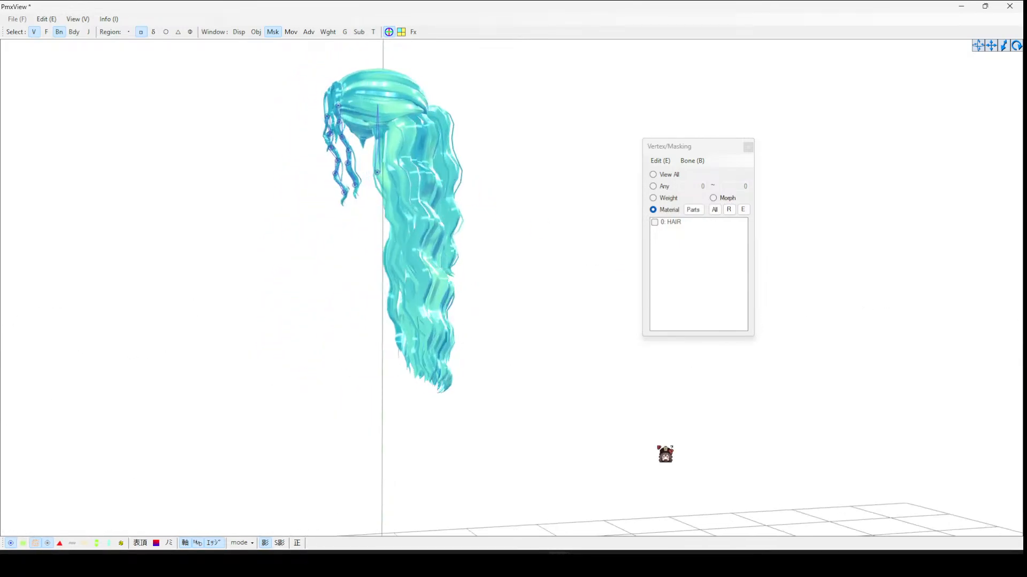
mouse_move(558, 562)
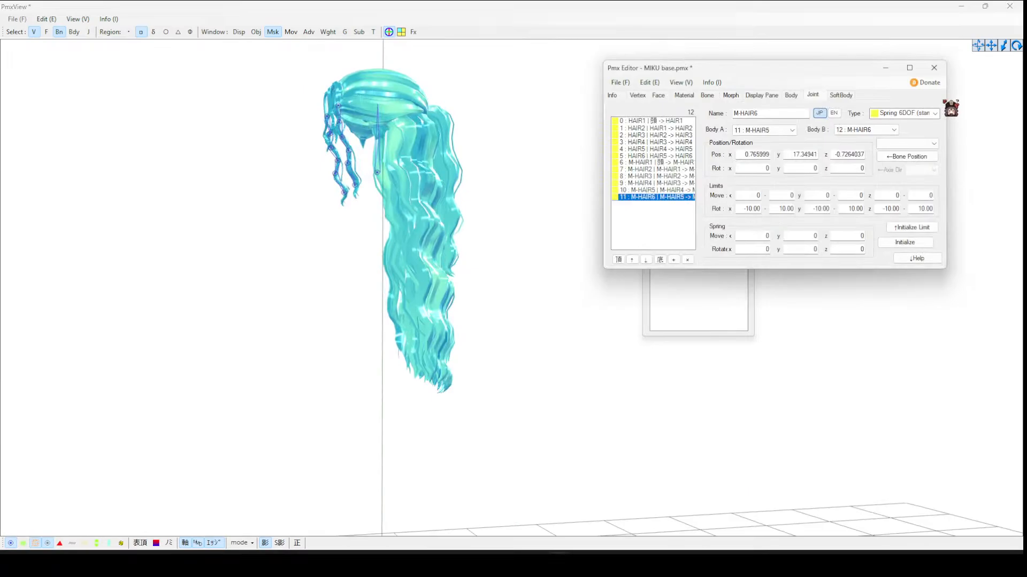
left_click(707, 96)
left_click(665, 204)
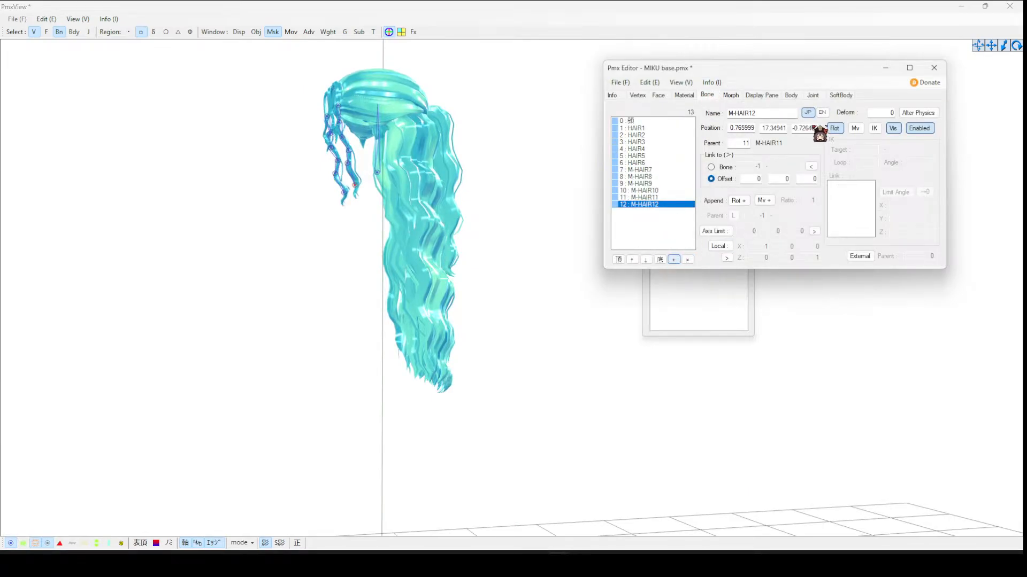
left_click(673, 260)
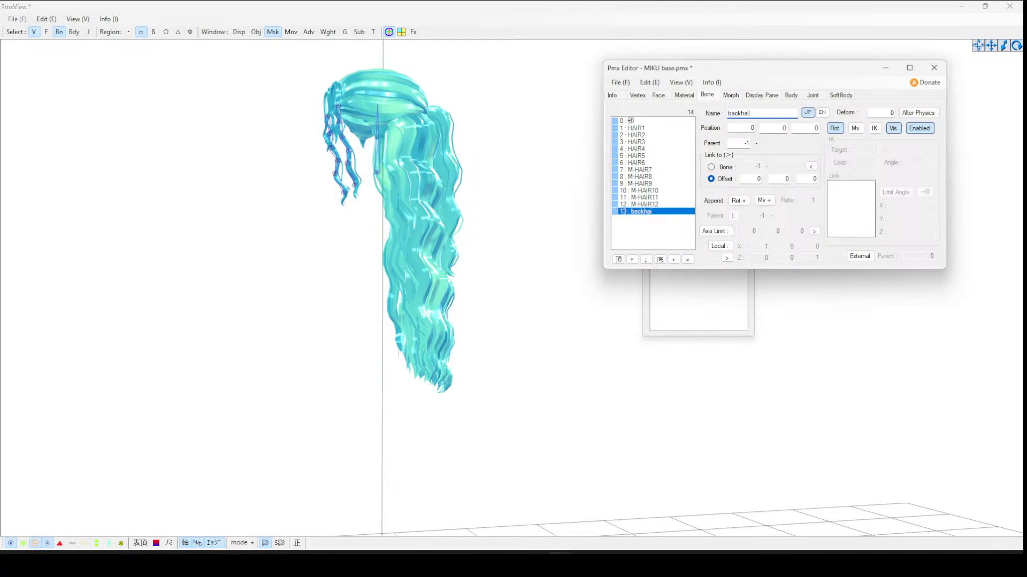
- Move the backhair1 bone up from the origin to the top of the back hair
left_click(390, 33)
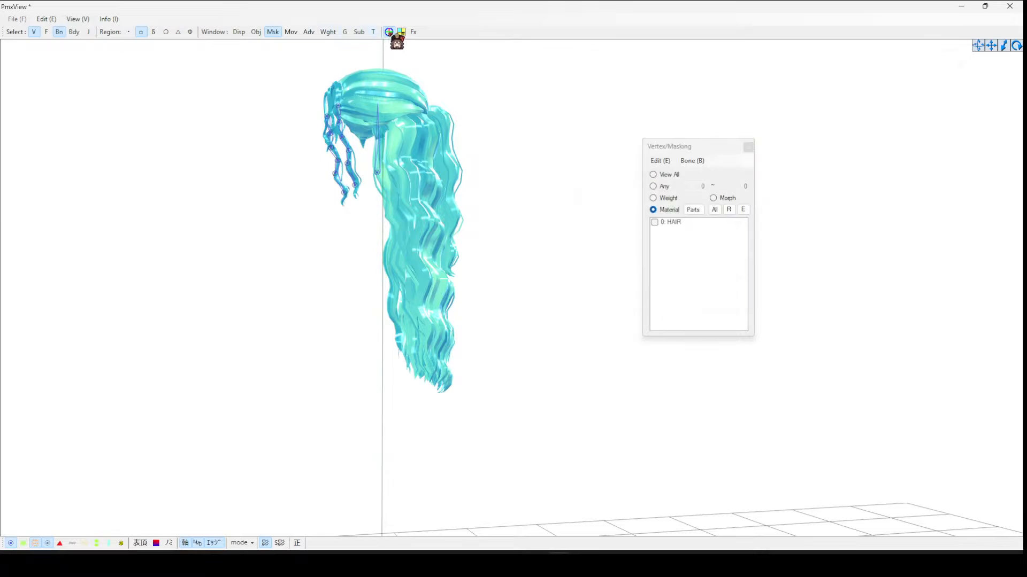
scroll(465, 318, "down", 5)
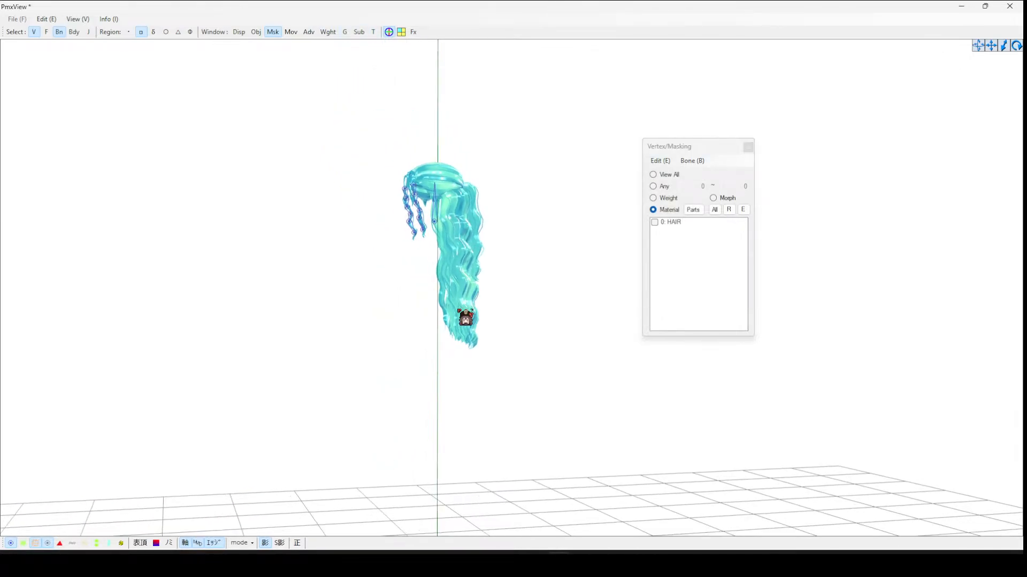
scroll(461, 308, "down", 5)
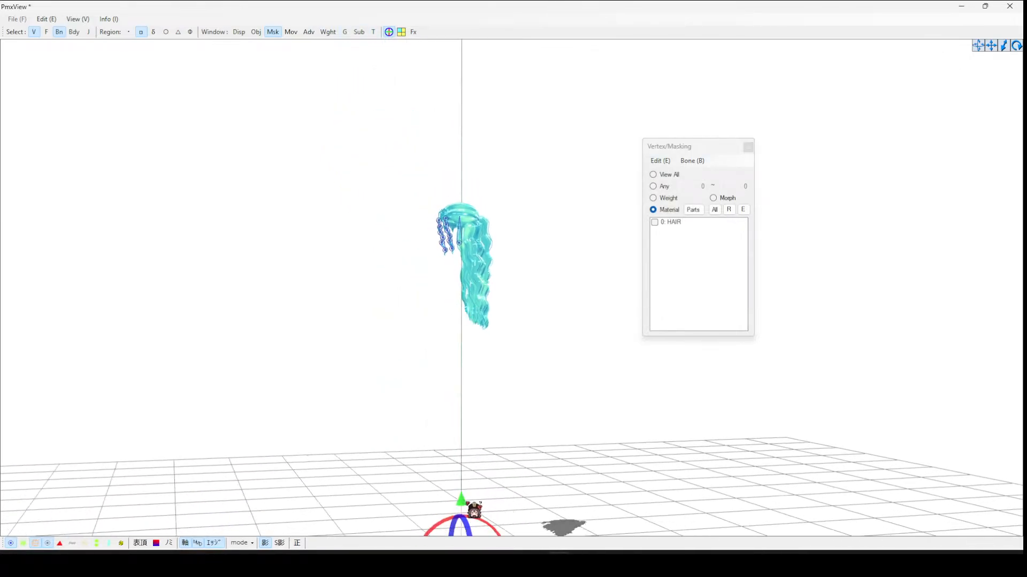
left_click_drag(463, 502, 507, 163)
mouse_move(415, 232)
left_mouse_down()
mouse_move(429, 232)
mouse_move(420, 235)
left_mouse_up()
right_click_drag(525, 165, 450, 202)
left_click_drag(393, 191, 442, 232)
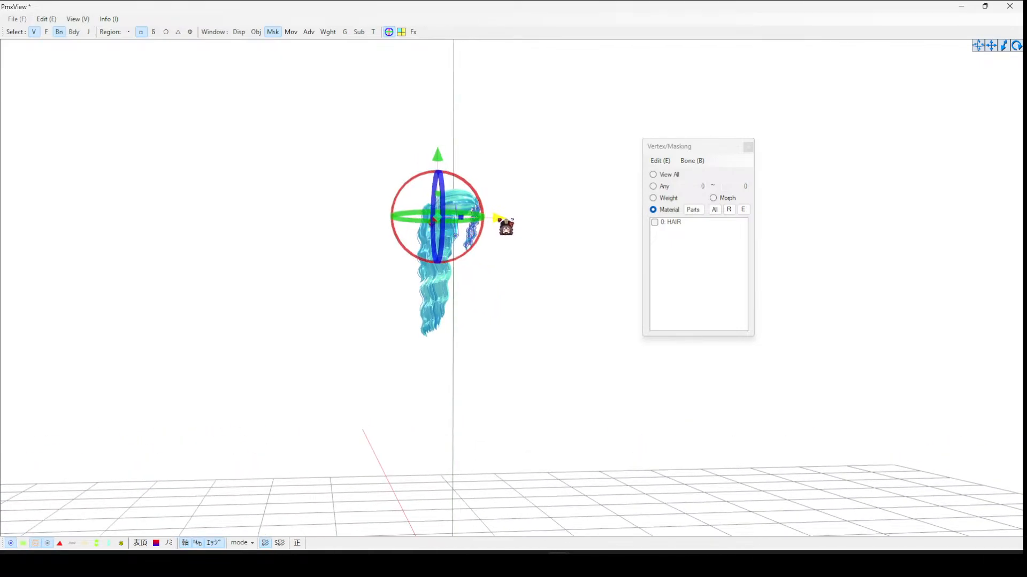
right_click_drag(536, 183, 466, 375)
- Place a second backhair1 bone just below the first one at the top of the back hair
mouse_move(651, 564)
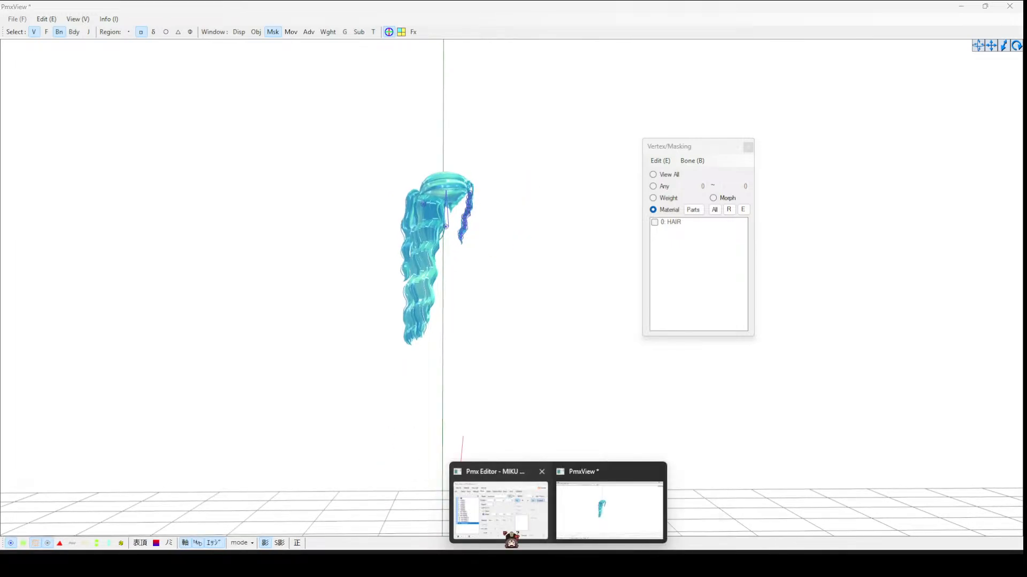
left_click(508, 538)
left_click(428, 214)
left_click_drag(424, 145, 423, 136)
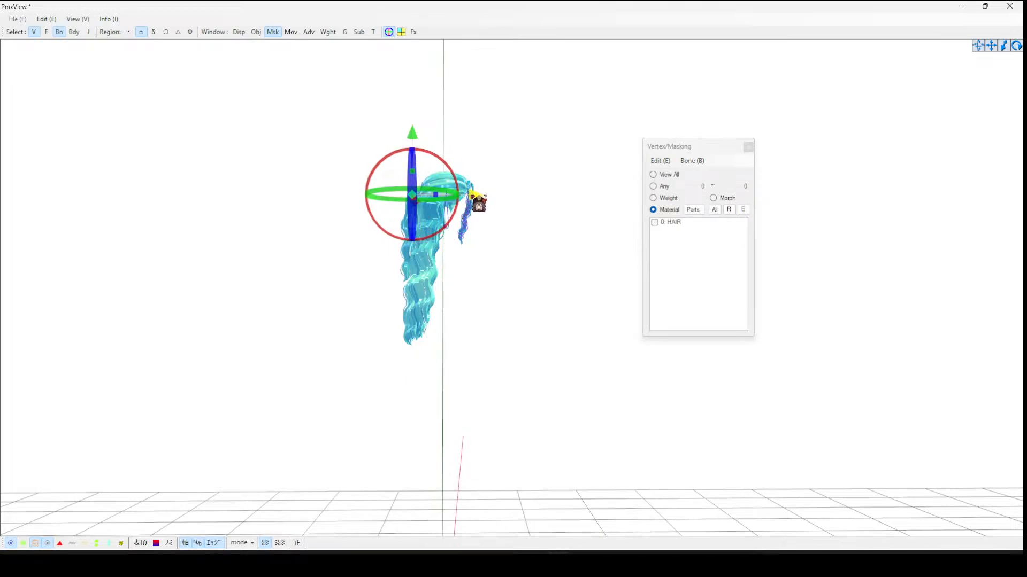
left_click(529, 192)
mouse_move(557, 561)
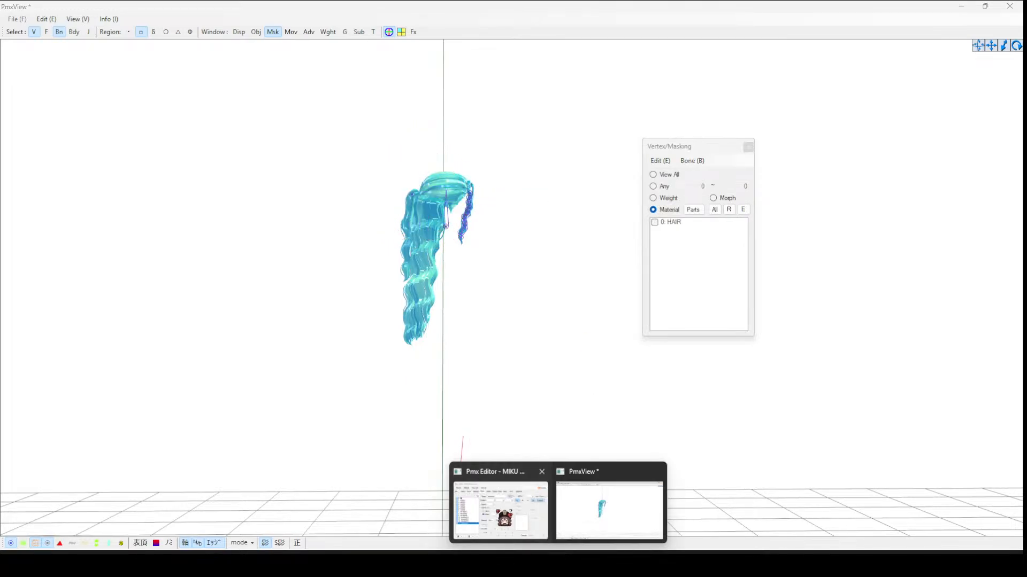
- Add a third backhair1 bone and lower it a step further down the back hair
left_click(500, 512)
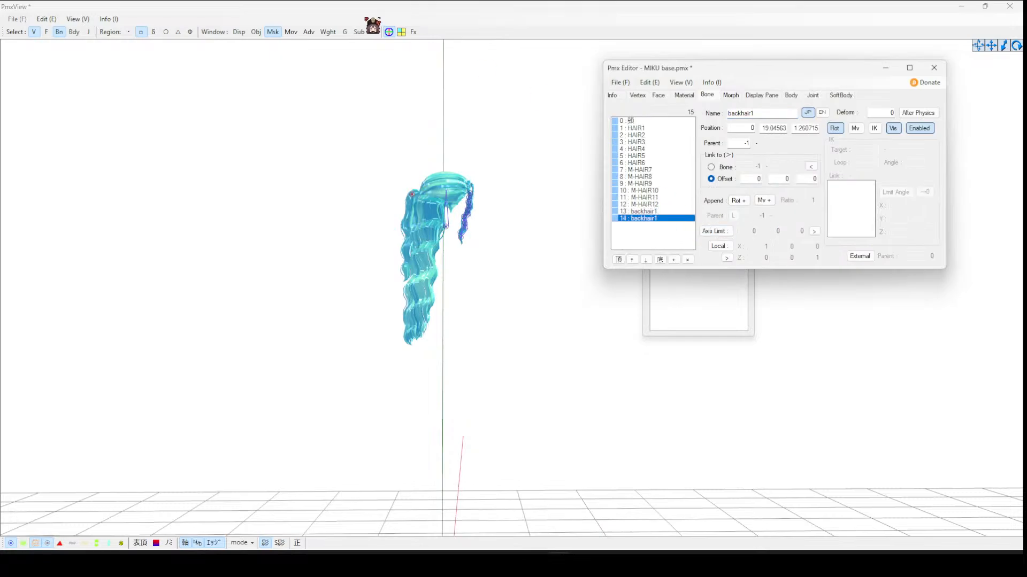
left_click(390, 31)
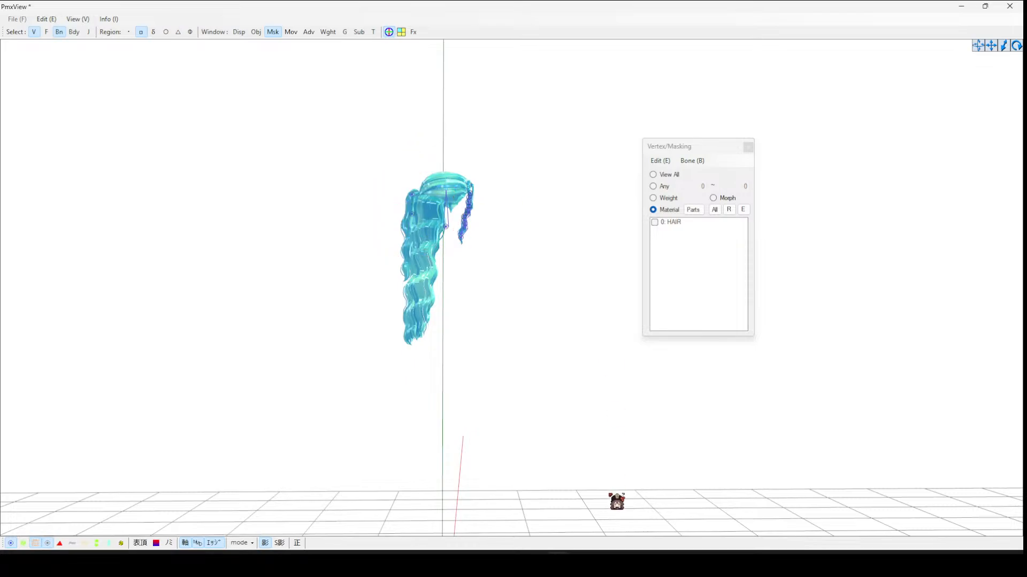
mouse_move(628, 563)
mouse_move(556, 562)
left_click(500, 511)
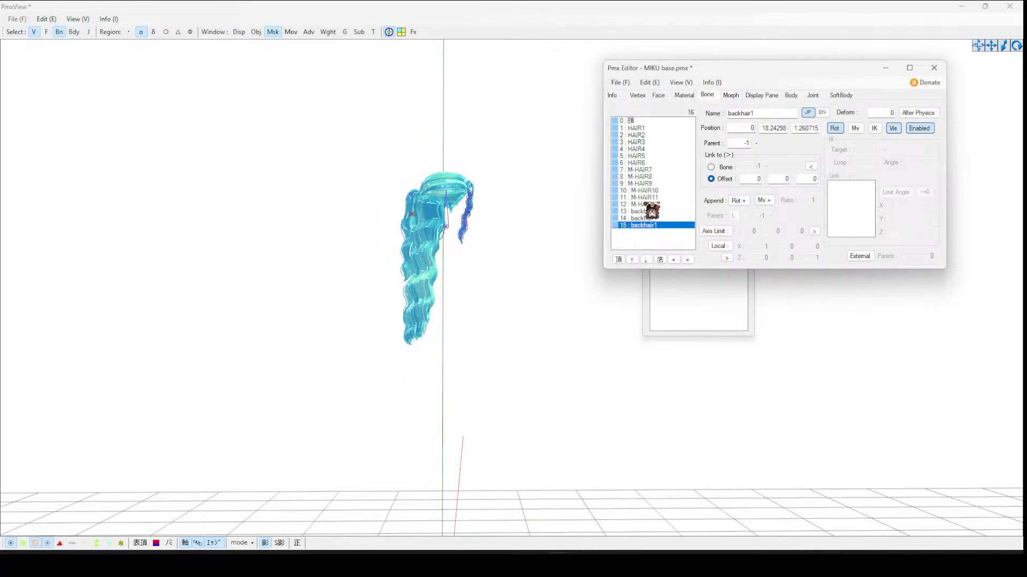
left_click(390, 32)
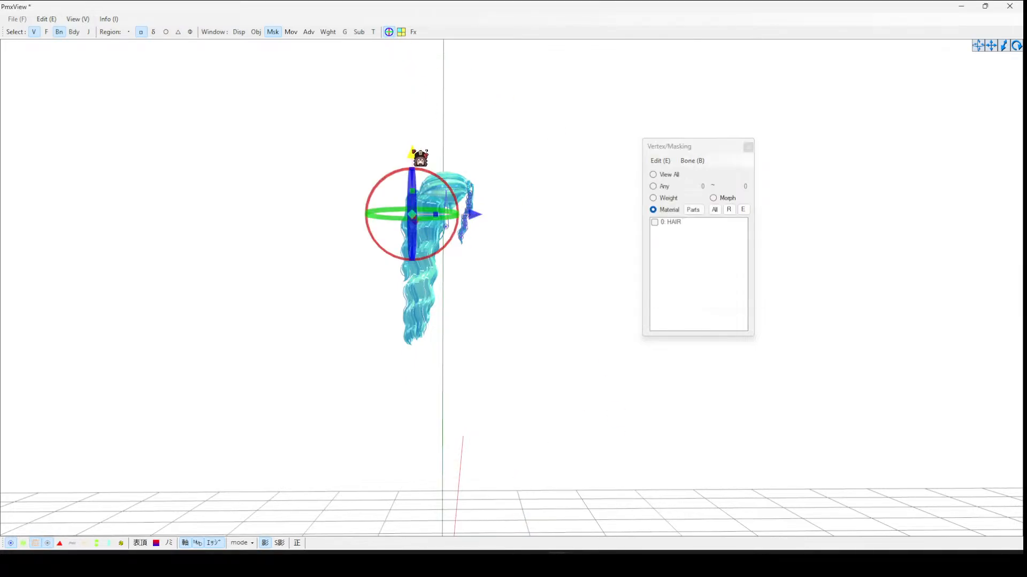
mouse_move(556, 561)
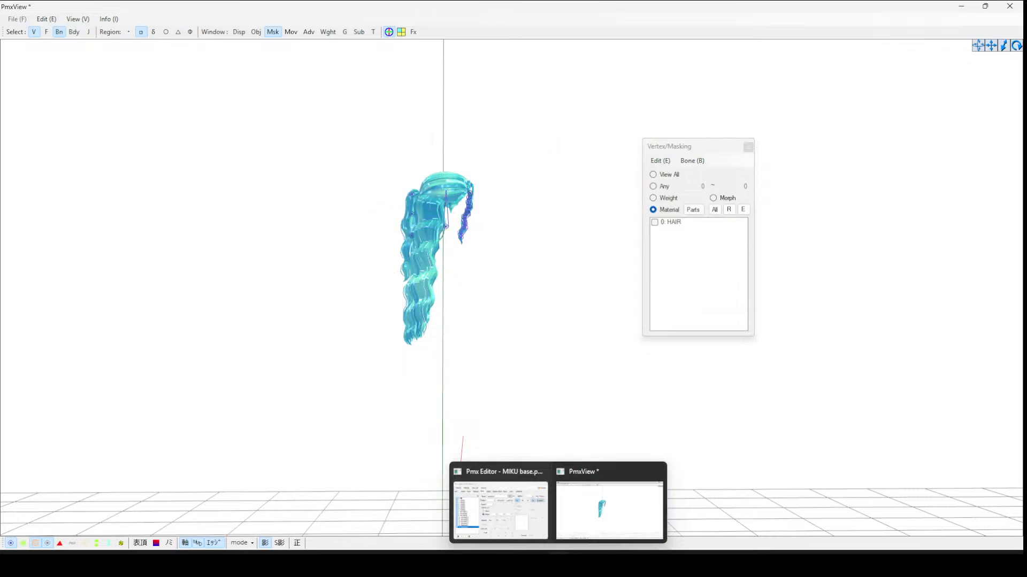
left_click(503, 508)
- Add a fourth backhair1 bone and drag it further down along the back hair strand
left_click(673, 260)
left_click(390, 32)
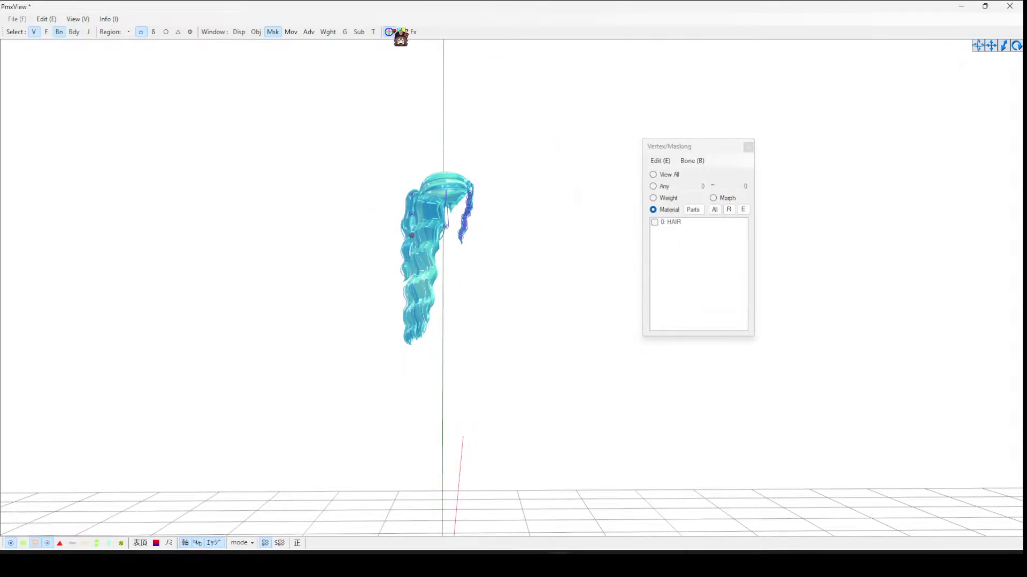
left_click_drag(414, 175, 415, 203)
left_click(538, 136)
left_click_drag(393, 255, 427, 274)
left_click_drag(414, 204, 414, 191)
left_click(522, 178)
left_click_drag(396, 245, 429, 259)
left_click(596, 125)
left_click_drag(404, 259, 427, 247)
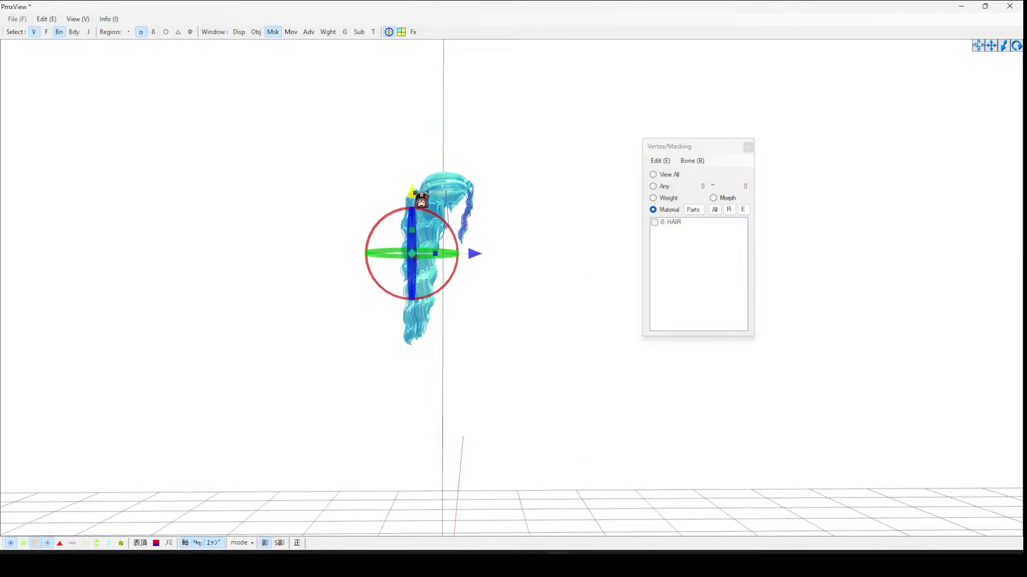
left_click_drag(413, 193, 414, 199)
left_click(565, 344)
mouse_move(557, 564)
left_click(512, 526)
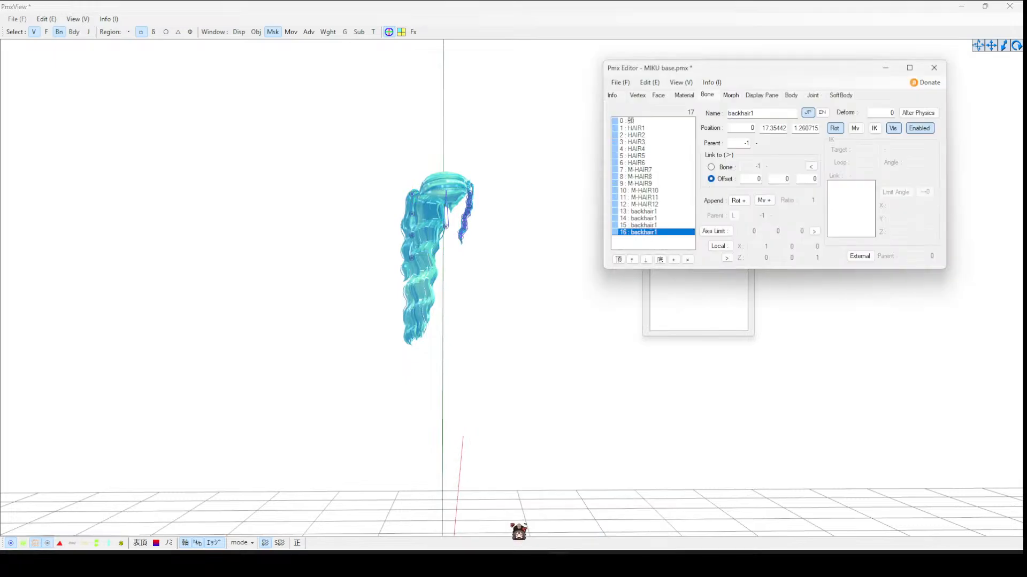
- Position a fifth backhair1 bone lower down the back hair chain
left_click(396, 37)
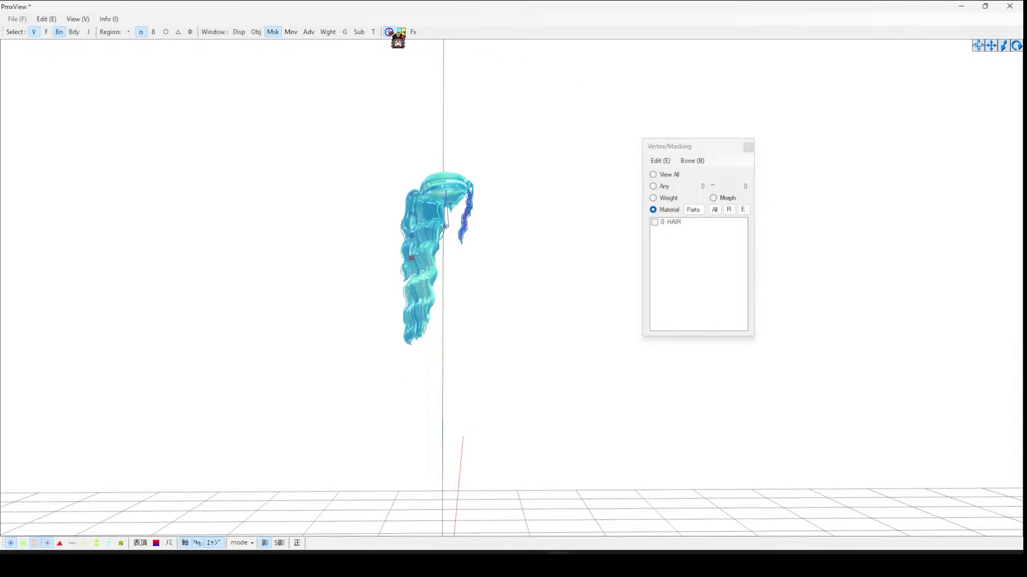
left_click(388, 32)
left_click(389, 32)
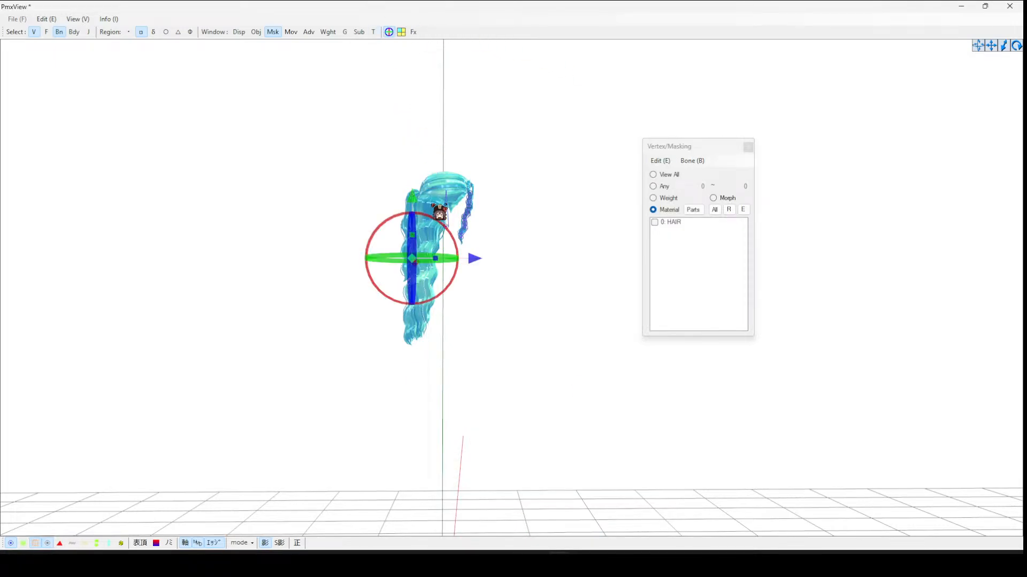
left_click(502, 199)
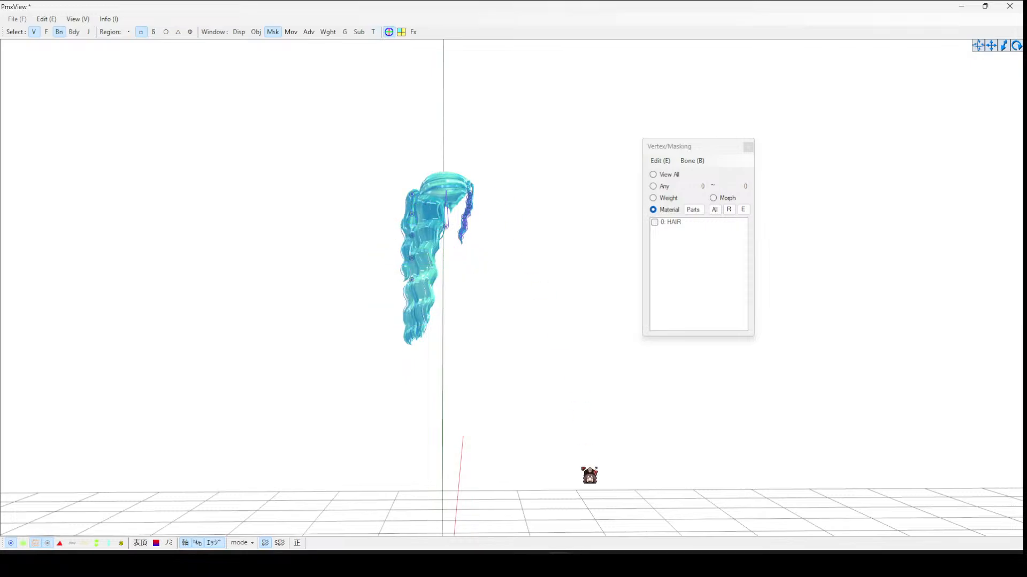
mouse_move(560, 564)
left_click(520, 517)
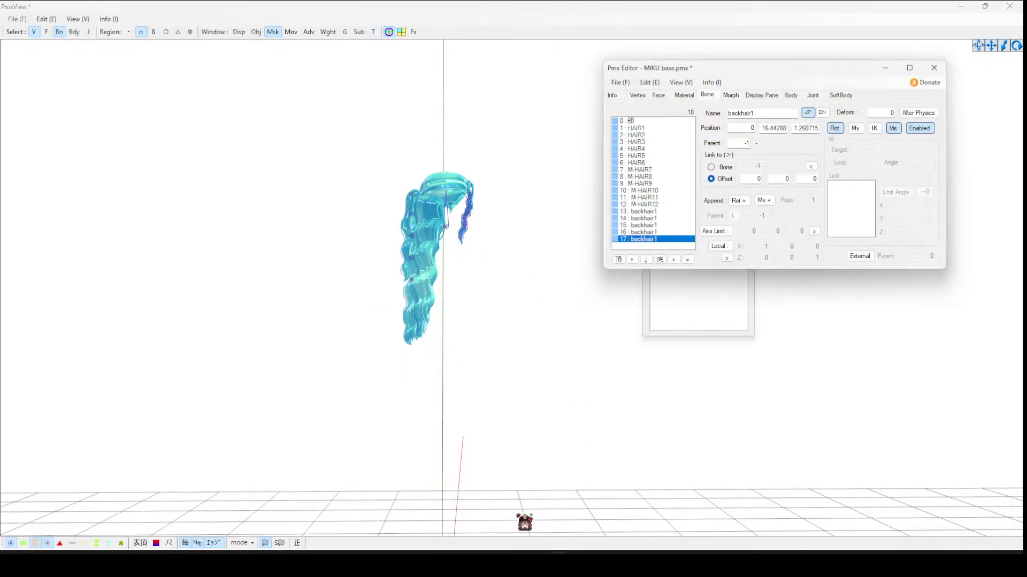
- Add a sixth backhair1 bone and move it further down toward the lower back hair
left_click(672, 260)
left_click(389, 32)
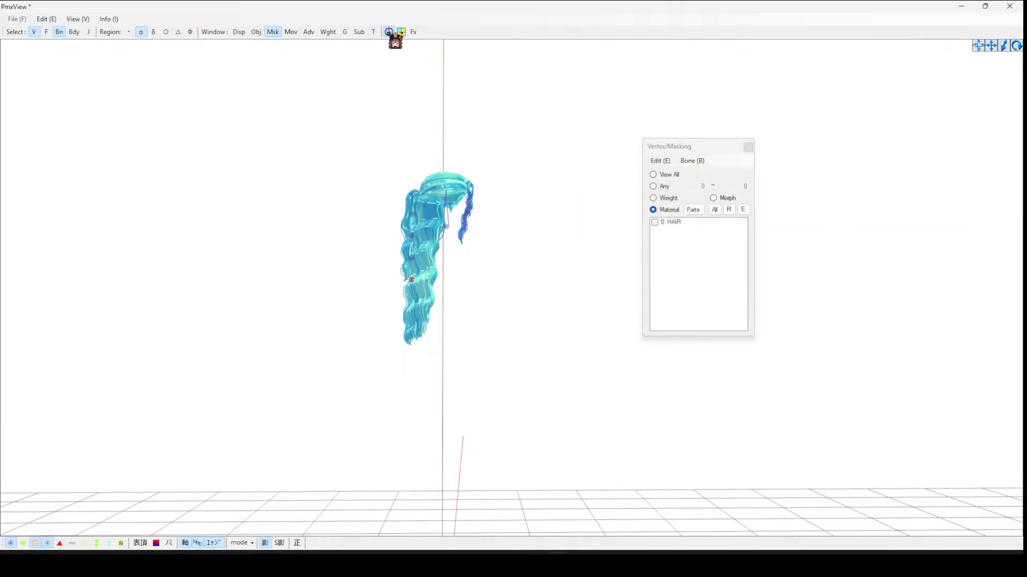
left_click_drag(412, 220, 414, 242)
left_click(533, 249)
mouse_move(556, 564)
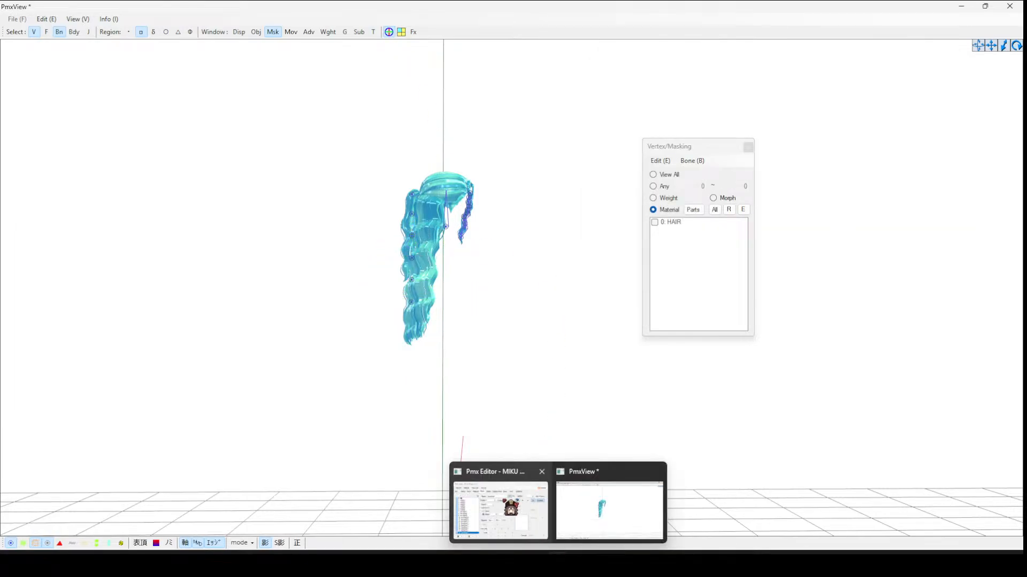
left_click(497, 511)
left_click(389, 32)
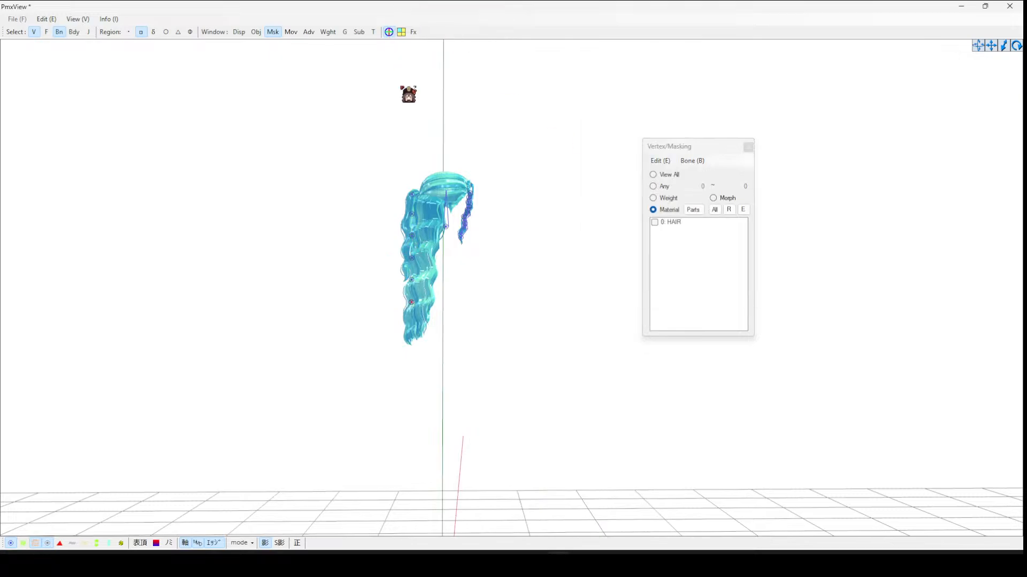
left_click_drag(419, 243, 421, 270)
- Select the top backhair1 bone, mask the HAIR material, and paint weight 100 onto the back hair vertices in Weight/UV Drawing
right_click_drag(541, 263, 593, 264)
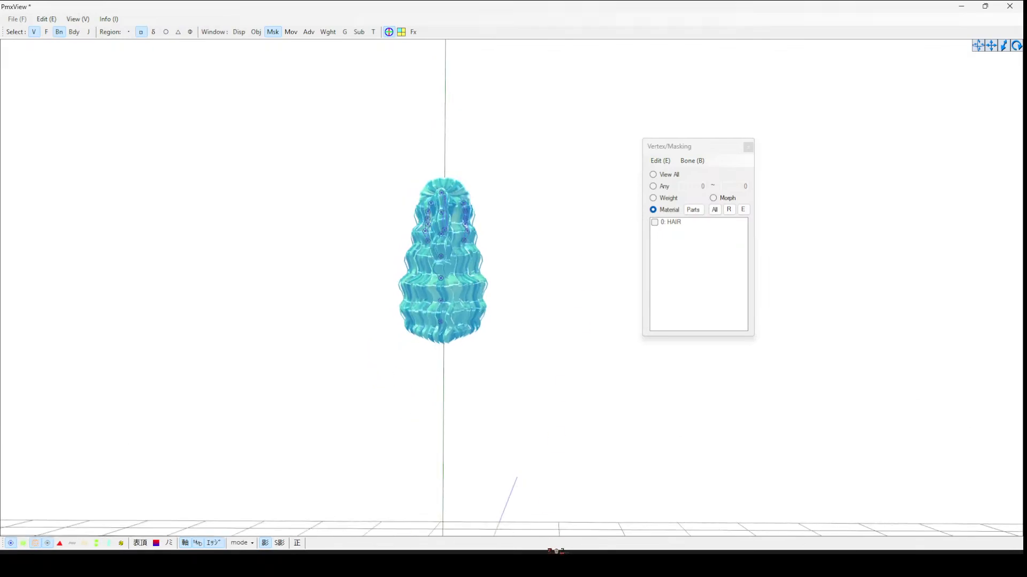
right_click_drag(415, 321, 406, 203)
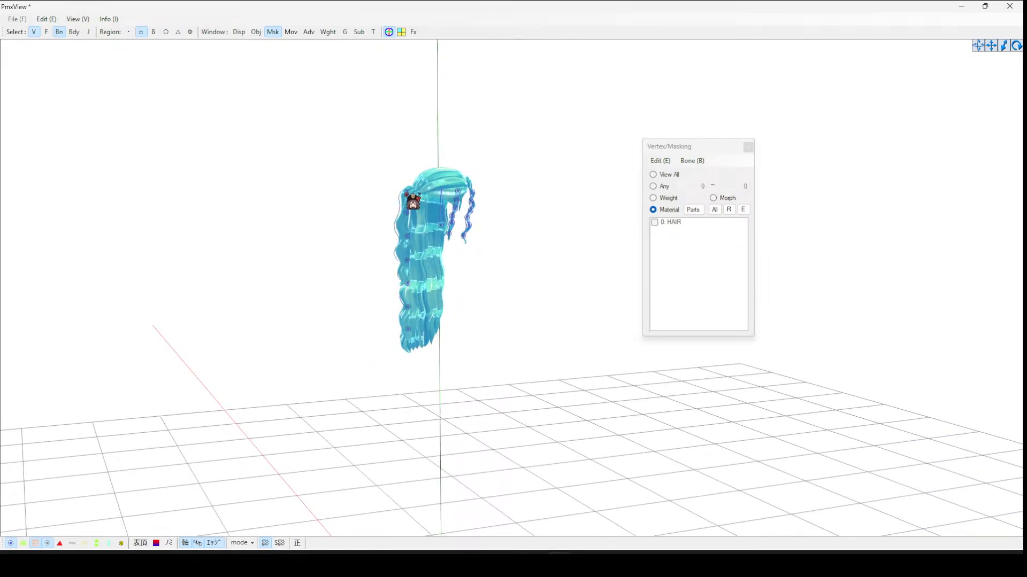
left_click(409, 196)
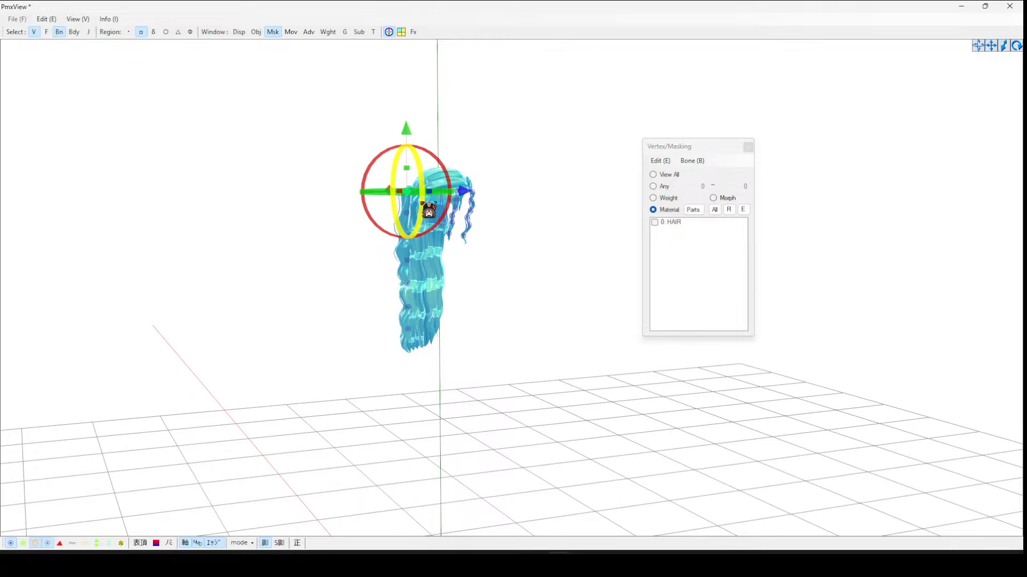
left_click(688, 226)
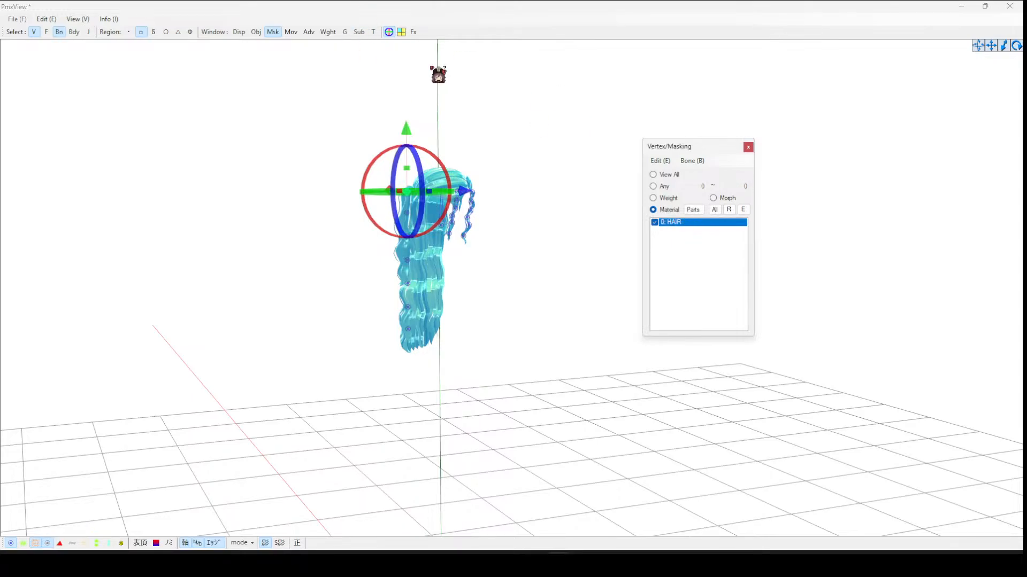
left_click(329, 32)
left_click(124, 128)
right_click_drag(473, 166, 544, 110)
scroll(532, 163, "up", 2)
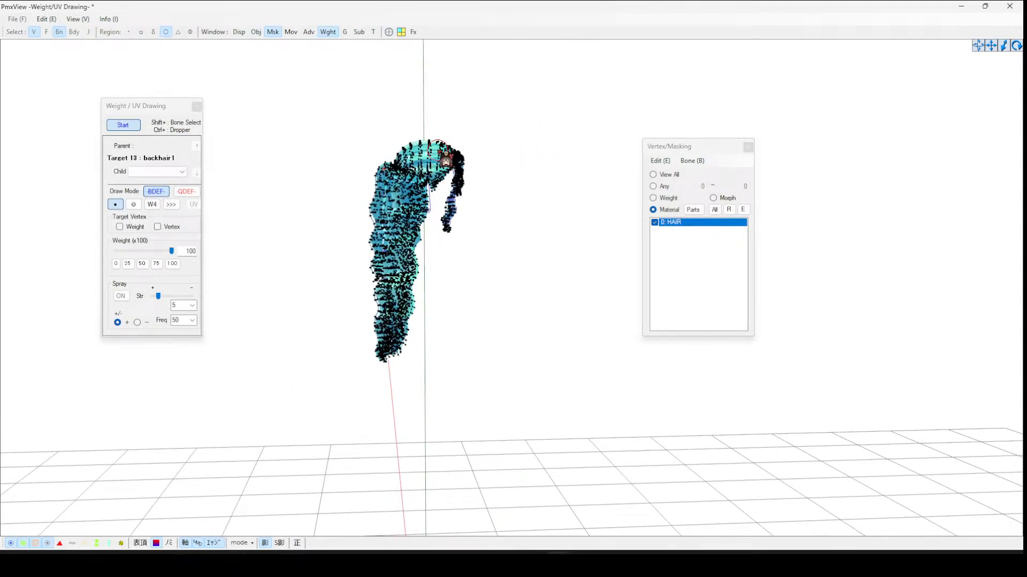
scroll(438, 149, "up", 2)
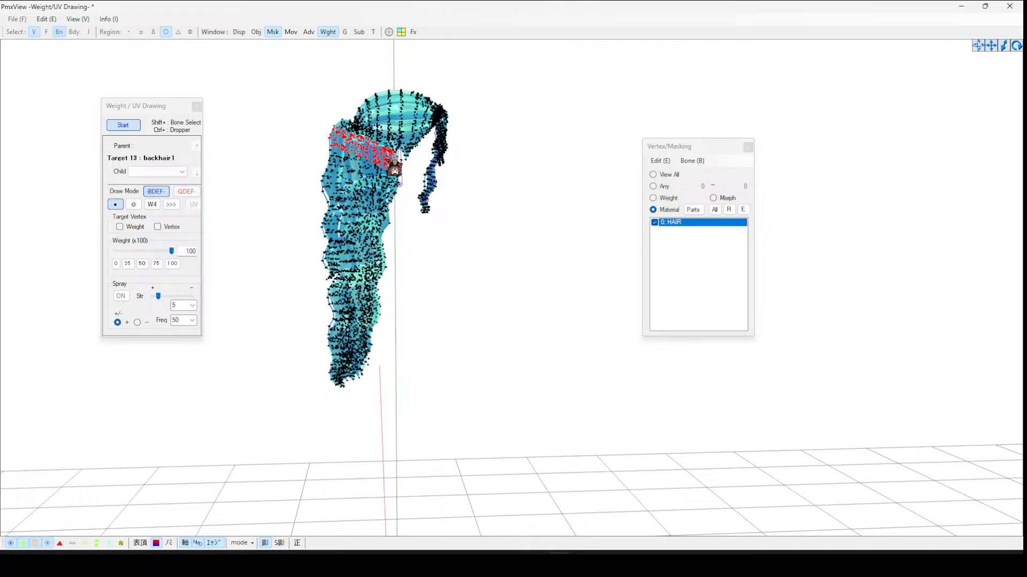
mouse_move(399, 174)
left_mouse_down()
mouse_move(375, 283)
mouse_move(392, 246)
mouse_move(394, 201)
mouse_move(383, 332)
mouse_move(339, 394)
mouse_move(350, 303)
mouse_move(338, 172)
mouse_move(341, 283)
mouse_move(359, 252)
mouse_move(373, 305)
mouse_move(363, 253)
left_mouse_up()
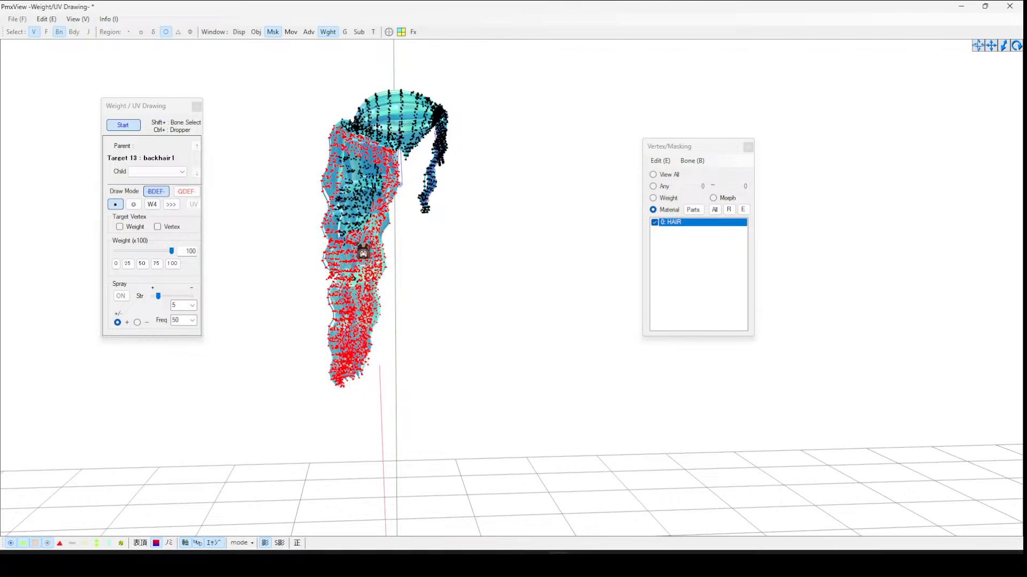
mouse_move(362, 293)
left_mouse_down()
mouse_move(349, 161)
mouse_move(348, 226)
mouse_move(364, 188)
mouse_move(379, 201)
left_mouse_up()
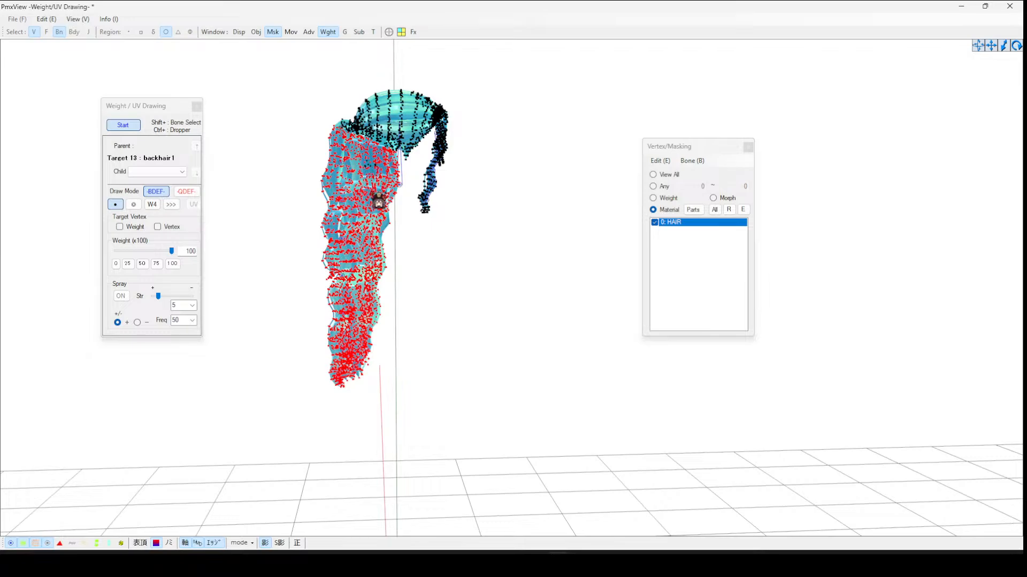
- Select the second backhair1 bone and paint weight 100 onto the back hair vertices around its position
right_click_drag(428, 258, 537, 257)
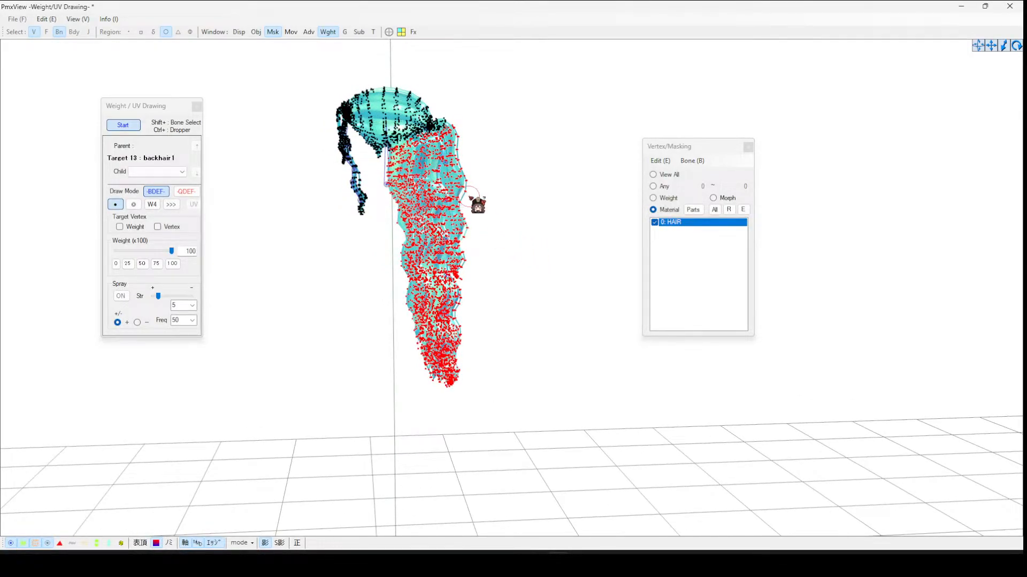
right_click_drag(476, 201, 475, 203)
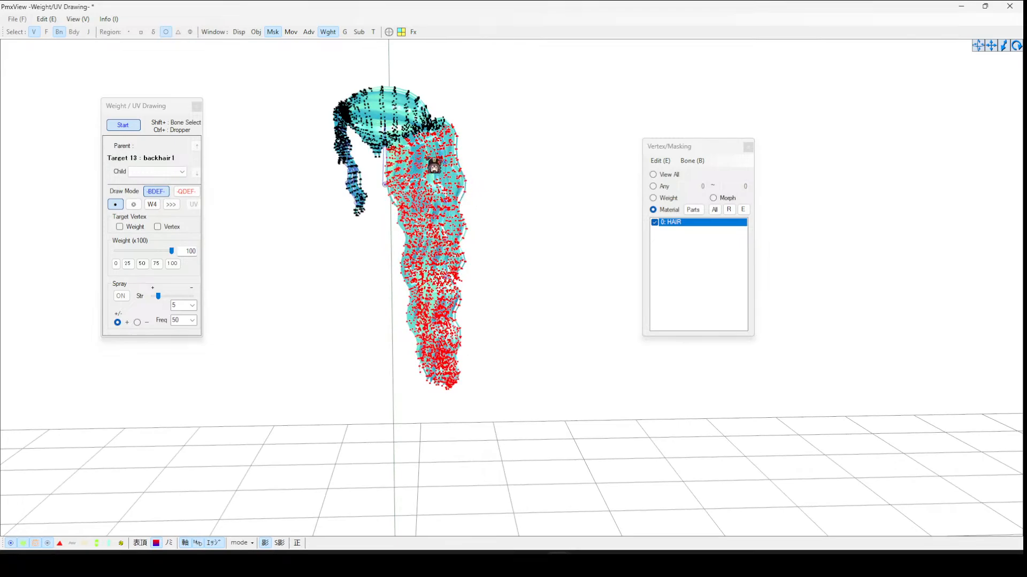
right_click_drag(516, 177, 367, 155)
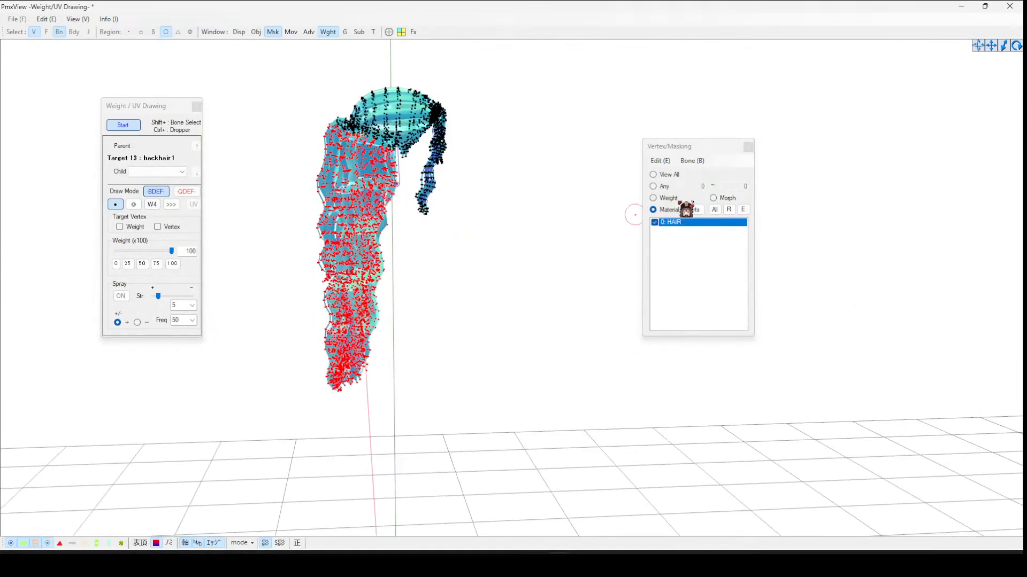
left_click(134, 127)
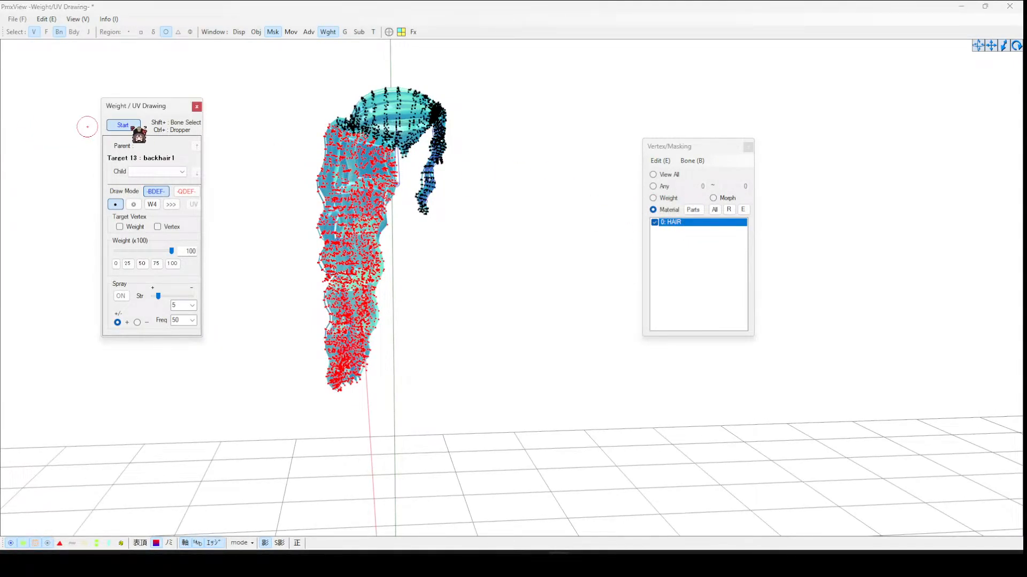
left_click(340, 160)
left_click(124, 125)
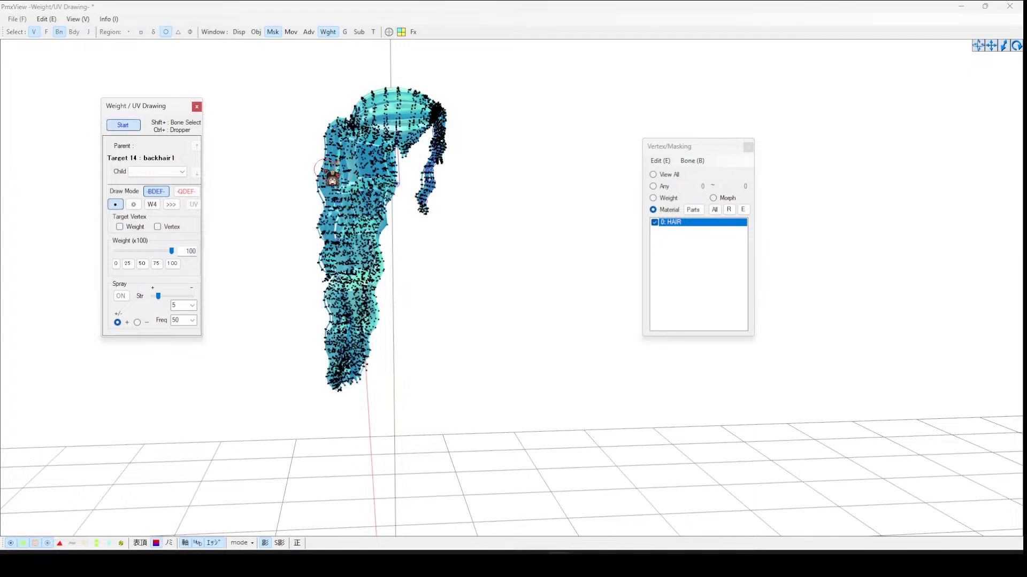
right_click_drag(328, 176, 350, 177)
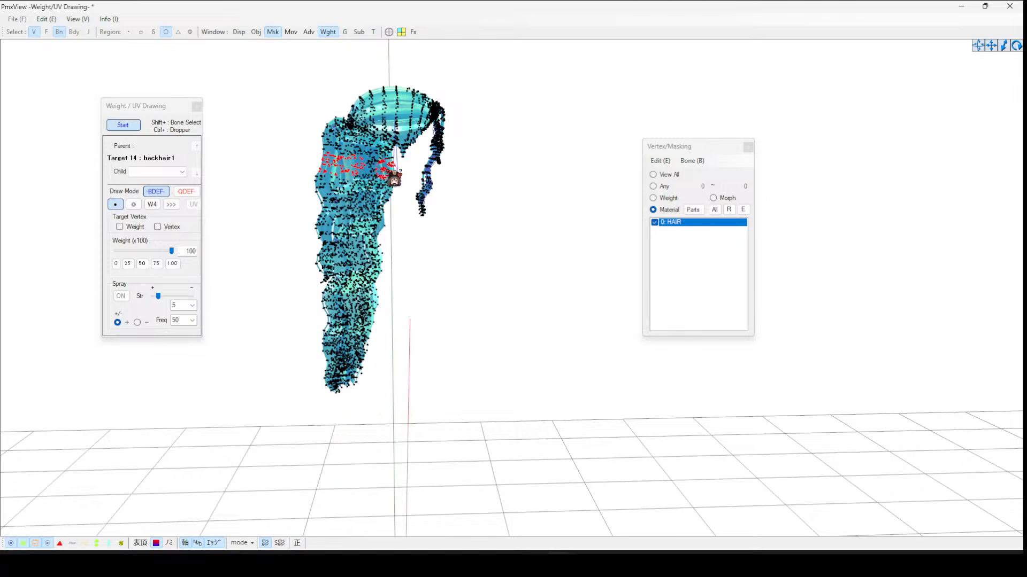
left_click_drag(394, 179, 366, 182)
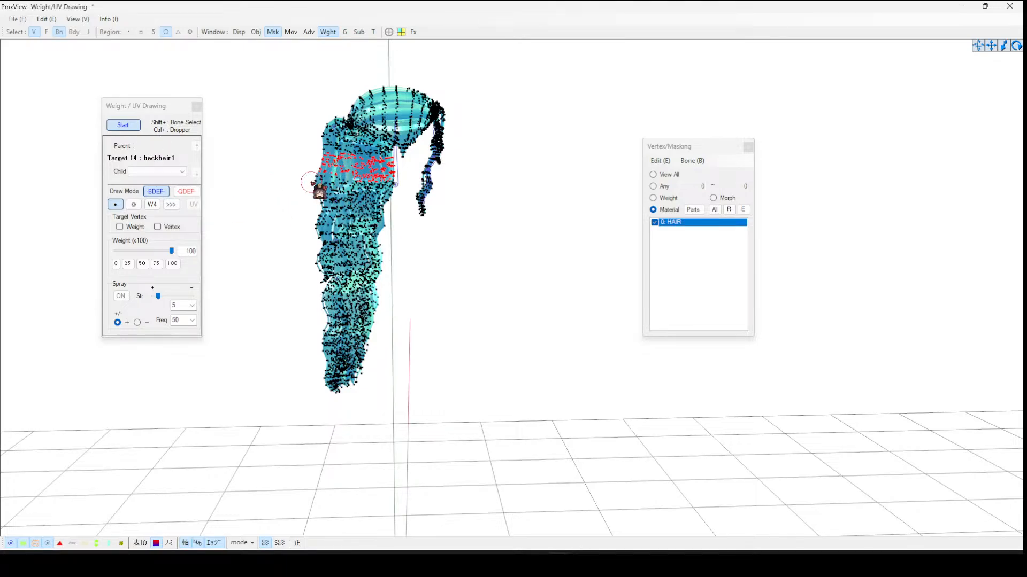
- Extend the second backhair1 bone's weight 100 down over the rest of the back hair to its tips, then stop drawing
mouse_move(335, 193)
left_mouse_down()
mouse_move(394, 192)
mouse_move(396, 207)
mouse_move(334, 221)
mouse_move(373, 214)
mouse_move(320, 244)
mouse_move(390, 234)
mouse_move(375, 286)
mouse_move(385, 280)
mouse_move(362, 321)
mouse_move(382, 339)
mouse_move(360, 392)
mouse_move(376, 351)
mouse_move(360, 356)
mouse_move(348, 394)
mouse_move(353, 257)
mouse_move(356, 291)
mouse_move(374, 311)
mouse_move(328, 262)
mouse_move(339, 285)
mouse_move(320, 314)
mouse_move(325, 393)
left_mouse_up()
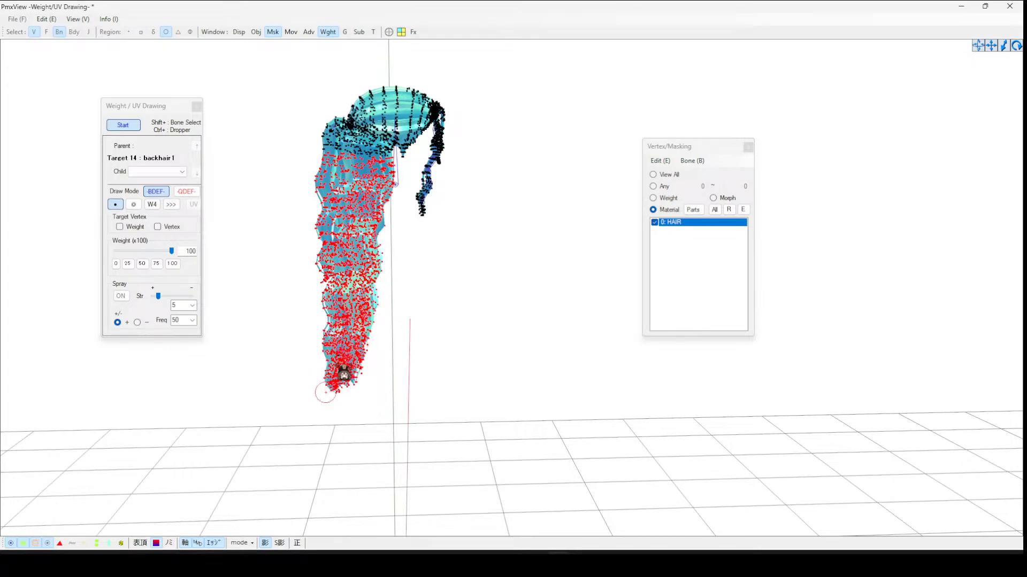
left_click(125, 126)
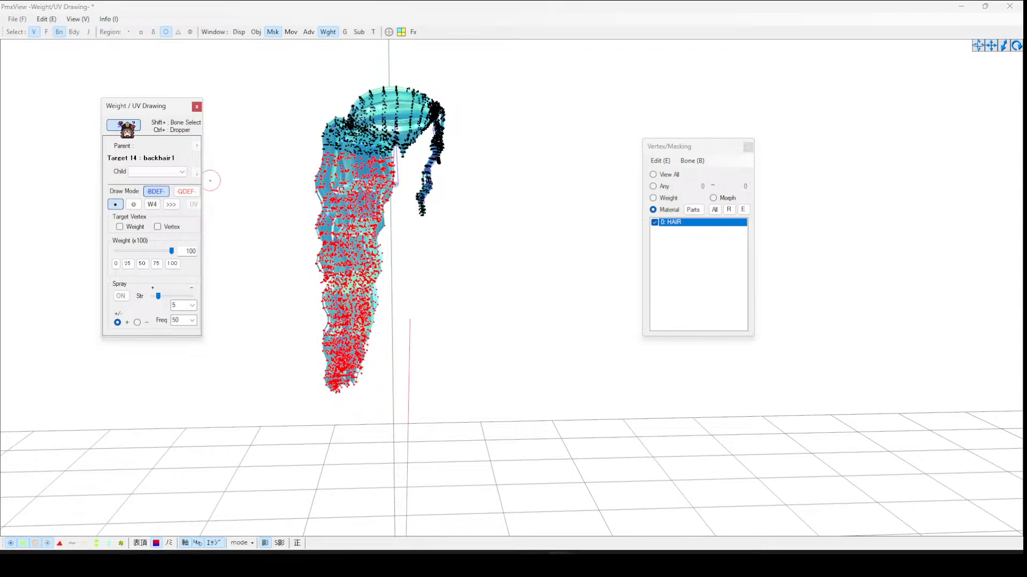
- Select the third backhair1 bone and paint weight 100 onto the back hair from its position down to the tips
left_click(337, 202)
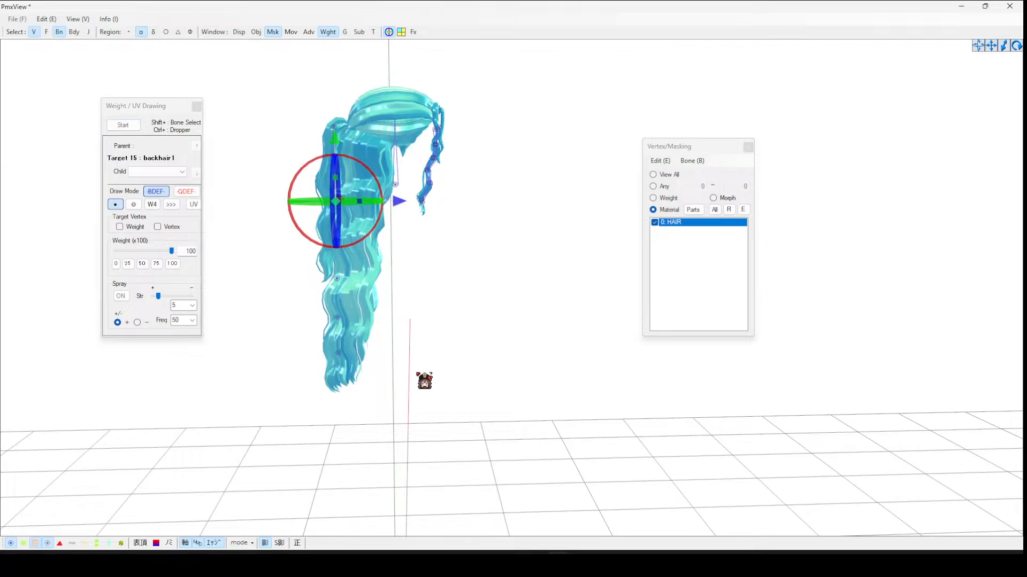
left_click(123, 125)
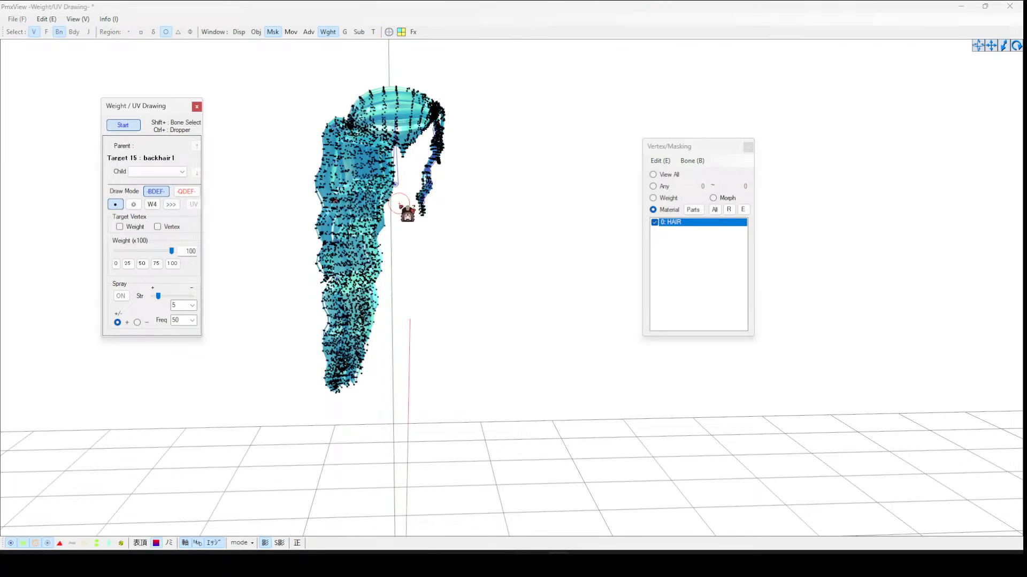
right_click_drag(400, 206, 407, 220)
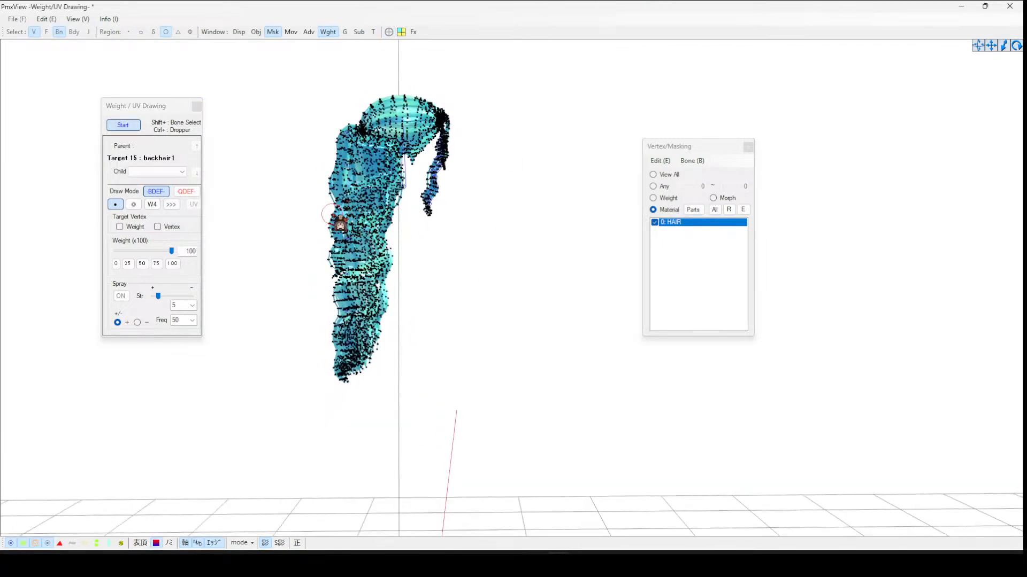
left_click_drag(361, 219, 405, 222)
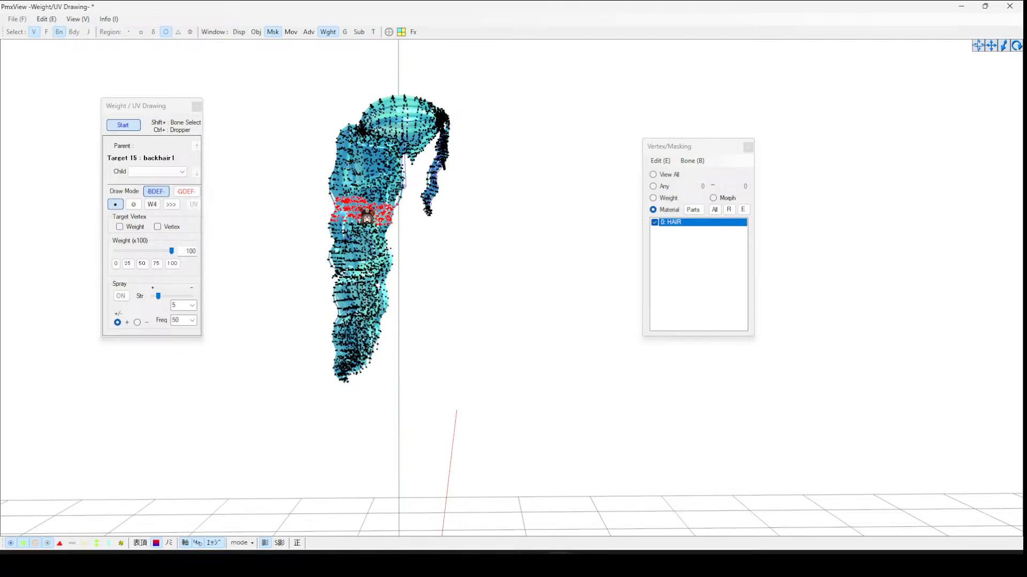
mouse_move(403, 221)
left_mouse_down()
mouse_move(337, 251)
mouse_move(399, 264)
mouse_move(359, 277)
mouse_move(326, 270)
mouse_move(361, 292)
mouse_move(399, 295)
mouse_move(334, 307)
mouse_move(355, 307)
mouse_move(334, 346)
mouse_move(338, 324)
mouse_move(353, 344)
left_mouse_up()
scroll(369, 348, "down", 2)
right_click_drag(376, 351, 427, 316)
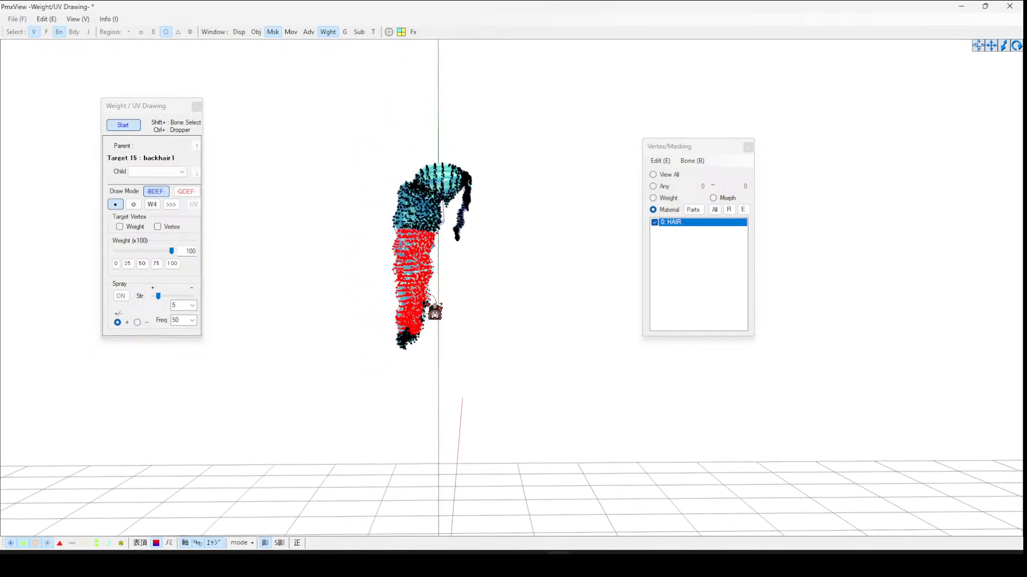
mouse_move(426, 316)
left_mouse_down()
mouse_move(418, 355)
mouse_move(406, 352)
mouse_move(426, 339)
mouse_move(426, 303)
left_mouse_up()
scroll(472, 357, "up", 1)
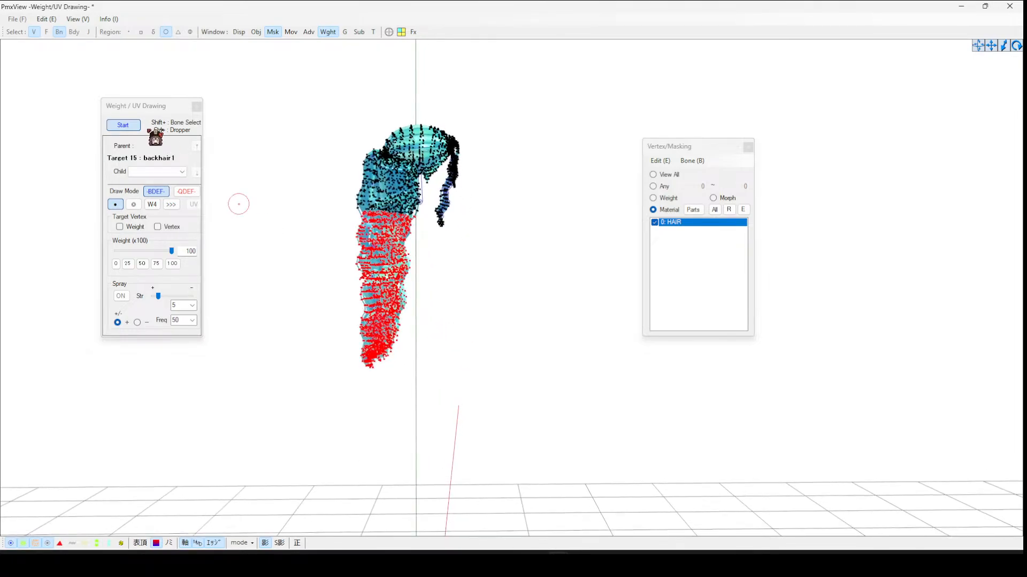
- Select the fourth backhair1 bone and paint weight 100 onto the back hair from its position down to the tips
left_click(124, 126)
left_click(340, 245)
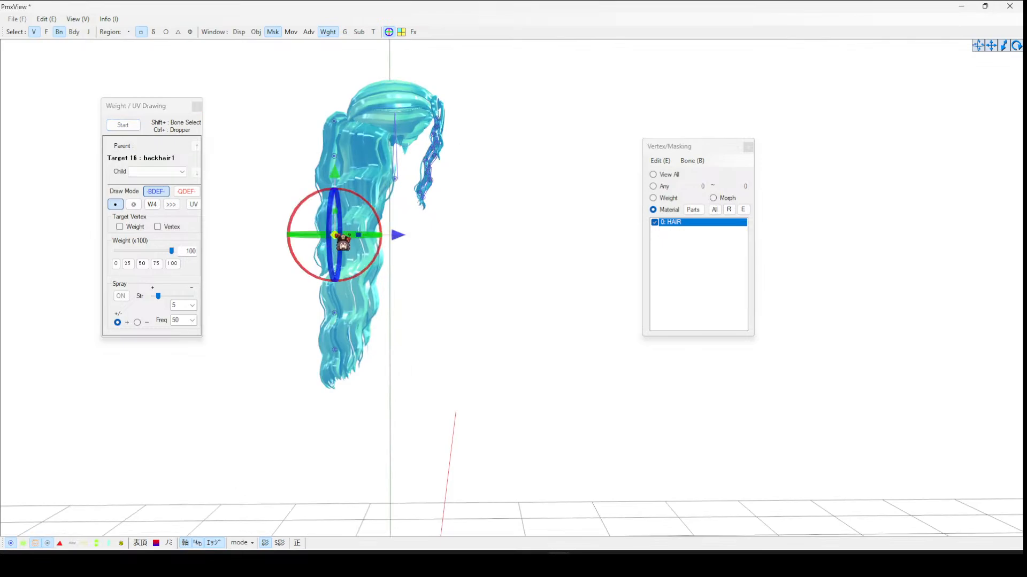
left_click(128, 126)
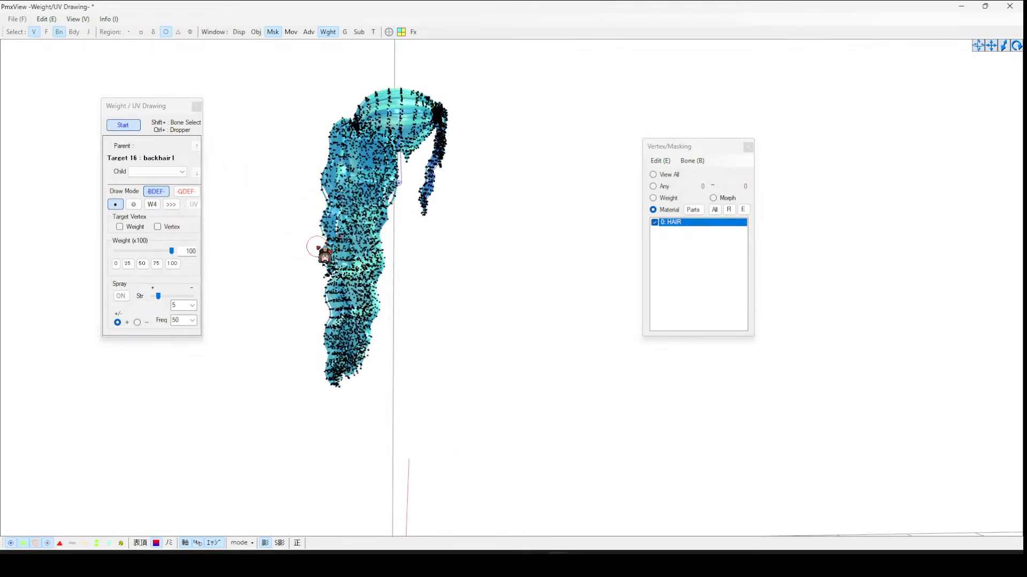
left_click_drag(316, 245, 371, 239)
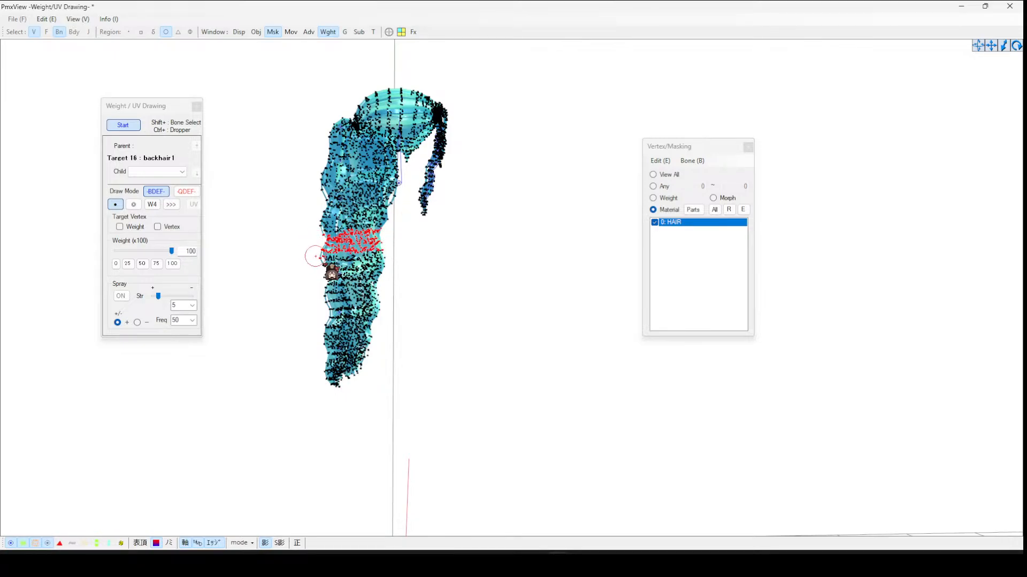
mouse_move(323, 267)
left_mouse_down()
mouse_move(391, 255)
mouse_move(331, 289)
mouse_move(392, 285)
left_mouse_up()
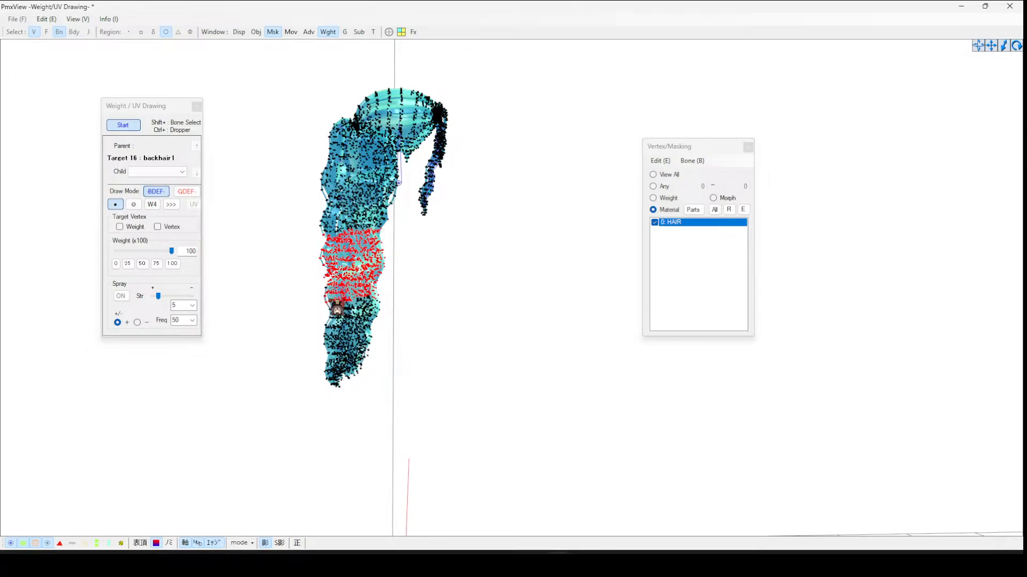
mouse_move(342, 317)
left_mouse_down()
mouse_move(342, 392)
mouse_move(360, 355)
mouse_move(369, 382)
mouse_move(377, 320)
mouse_move(366, 332)
left_mouse_up()
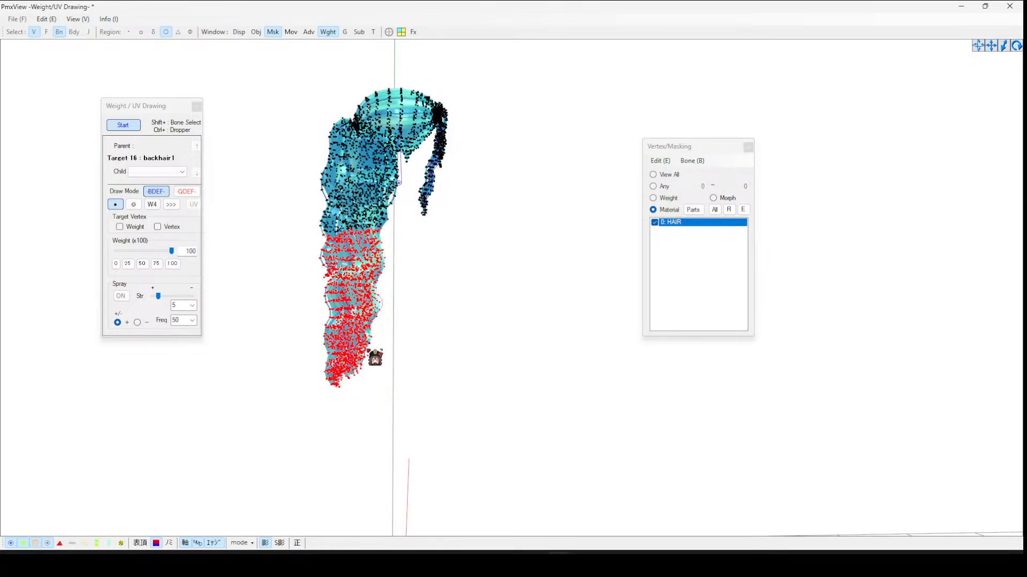
left_click(125, 127)
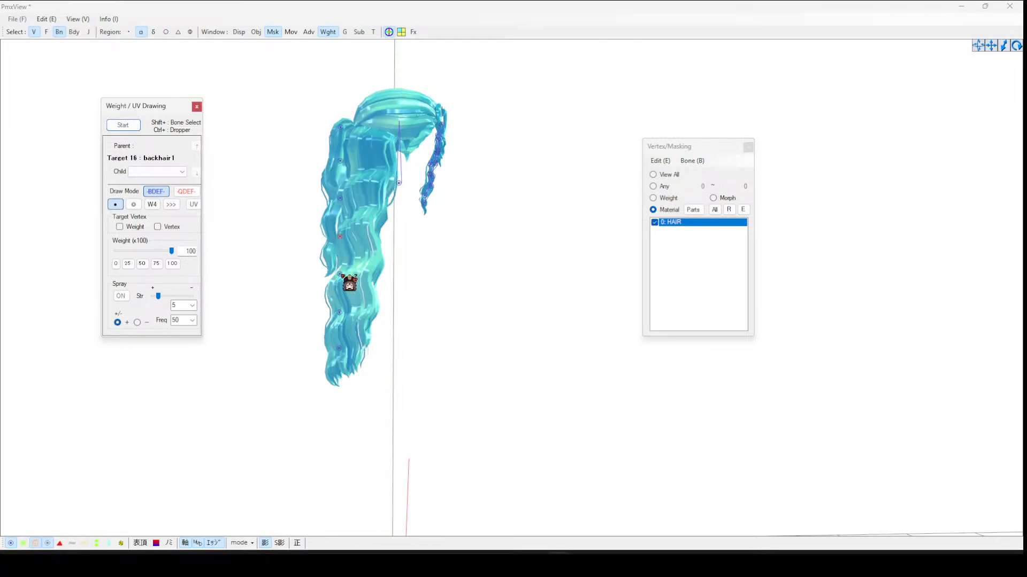
- Select the fifth backhair1 bone and paint weight 100 onto the lower back hair from its position down
left_click(348, 281)
left_click(123, 125)
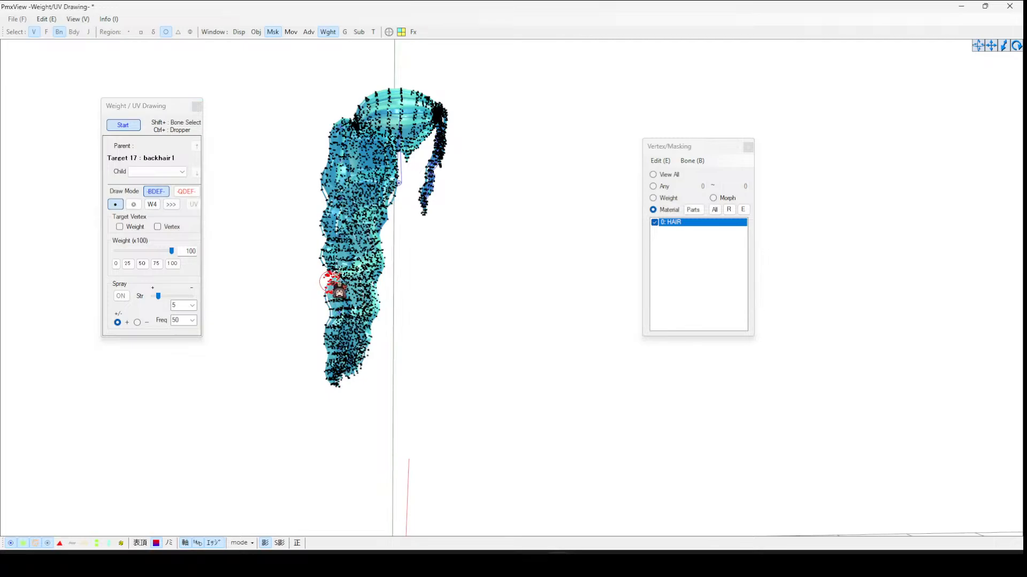
left_click_drag(343, 290, 369, 288)
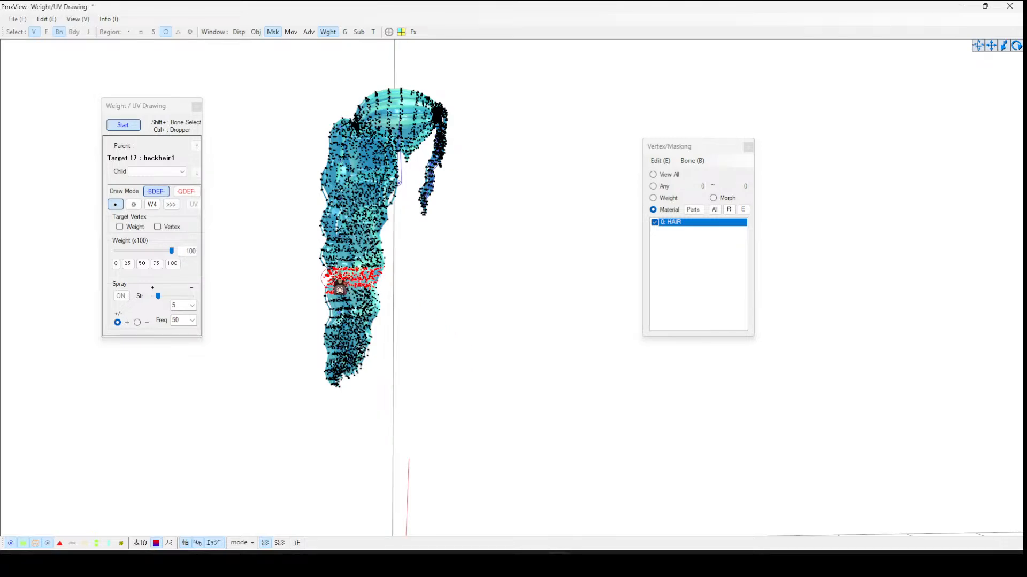
mouse_move(338, 288)
left_mouse_down()
mouse_move(327, 295)
mouse_move(334, 305)
mouse_move(386, 313)
mouse_move(340, 332)
mouse_move(377, 356)
mouse_move(337, 353)
mouse_move(322, 370)
mouse_move(340, 356)
left_mouse_up()
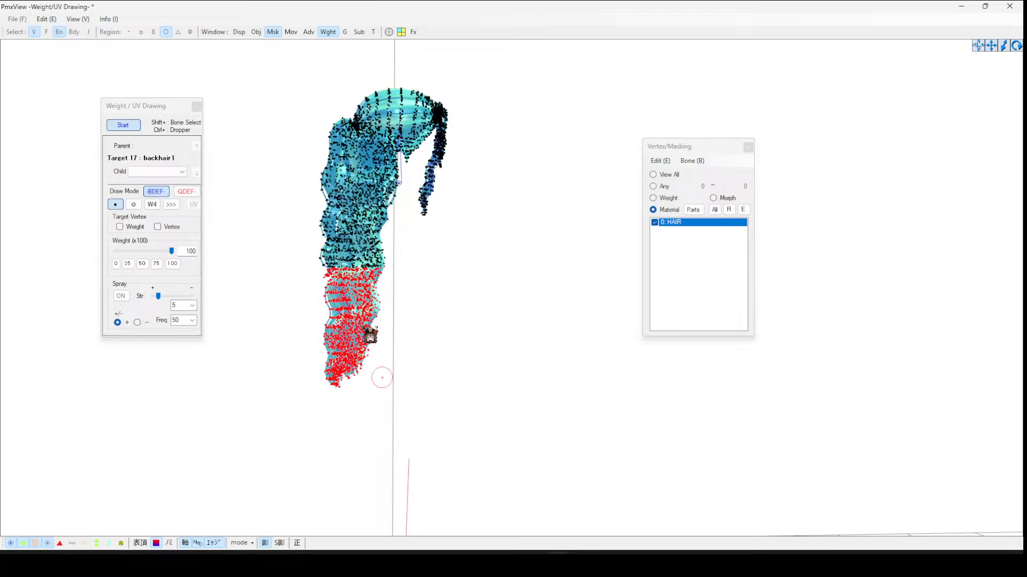
left_click(123, 125)
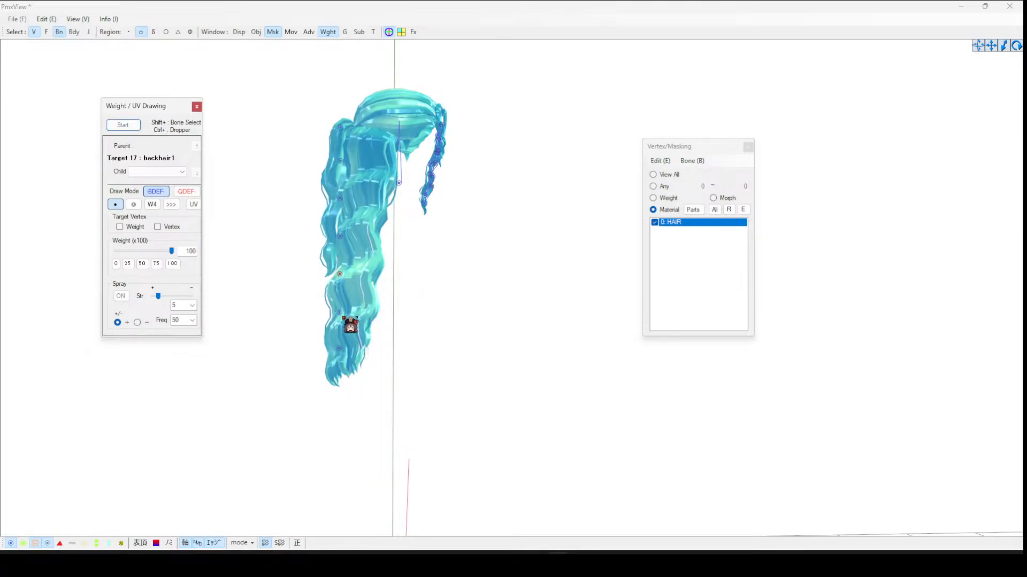
- Select the sixth backhair1 bone and paint weight 100 onto the band of back hair below it, all around
left_click(339, 313)
left_click(123, 126)
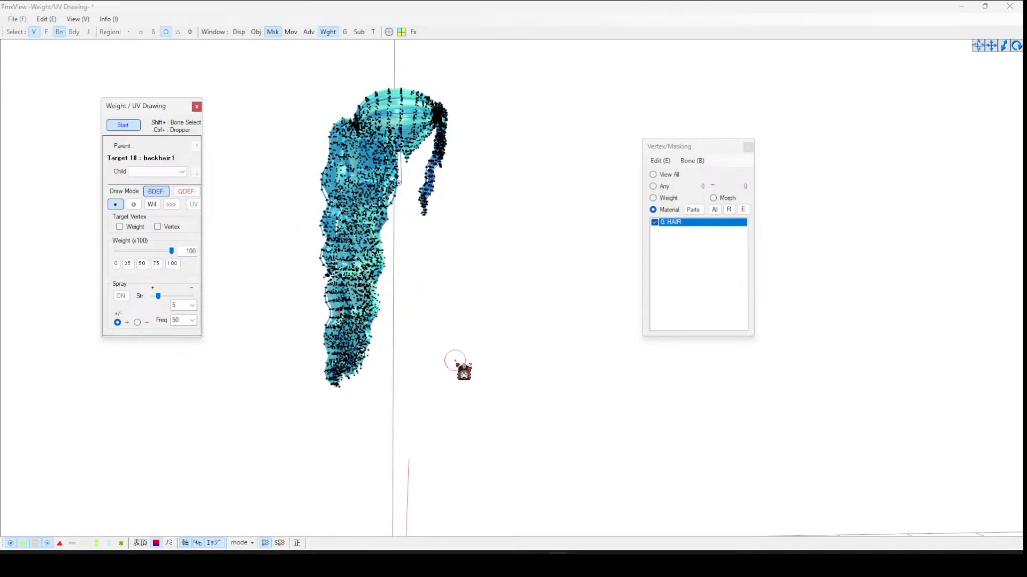
left_click(328, 321)
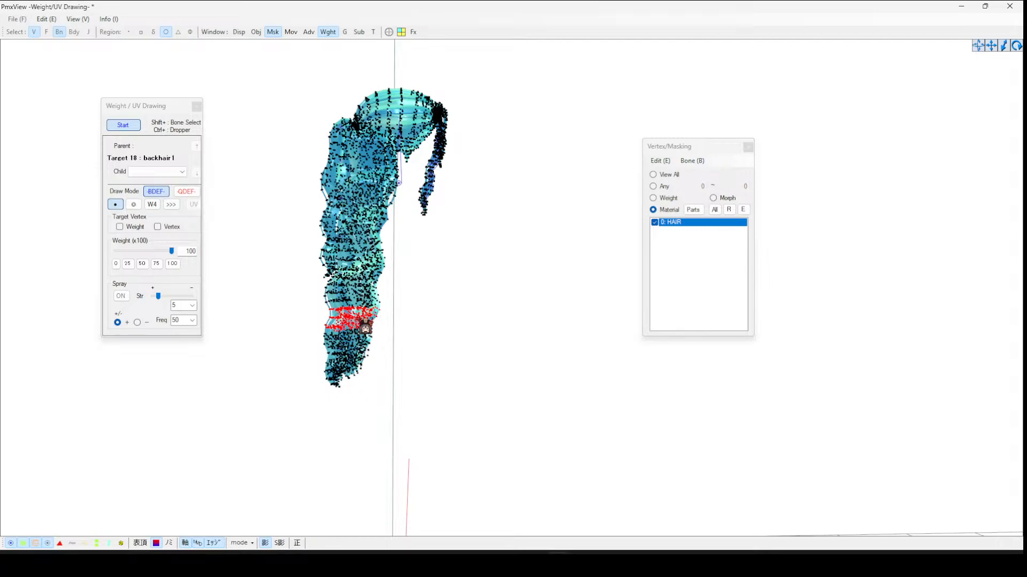
left_click_drag(365, 343, 358, 342)
mouse_move(411, 329)
right_mouse_down()
mouse_move(355, 338)
mouse_move(368, 340)
right_mouse_up()
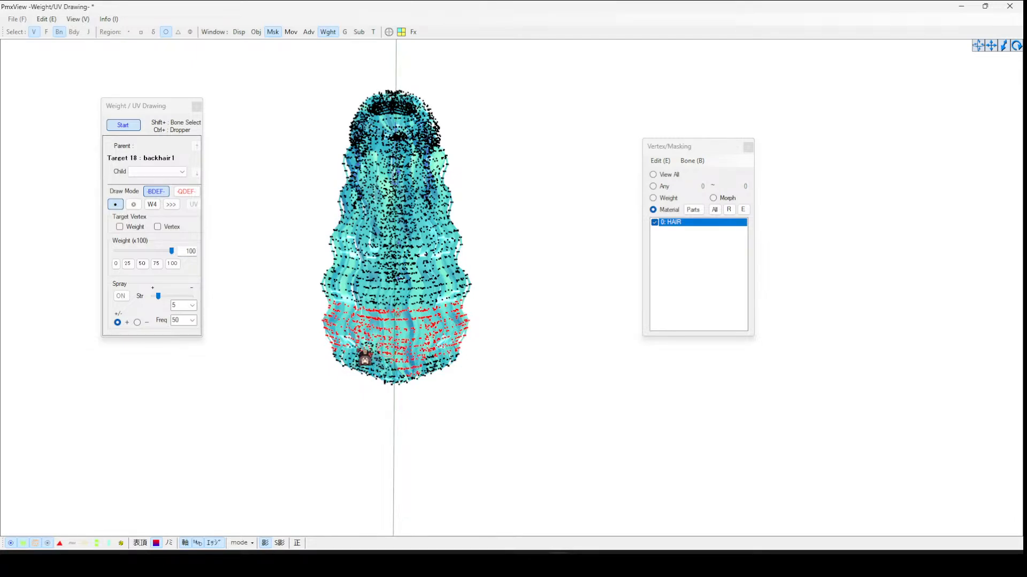
mouse_move(360, 348)
left_mouse_down()
mouse_move(350, 369)
mouse_move(380, 370)
mouse_move(403, 388)
mouse_move(388, 368)
mouse_move(415, 392)
mouse_move(414, 368)
mouse_move(443, 381)
left_mouse_up()
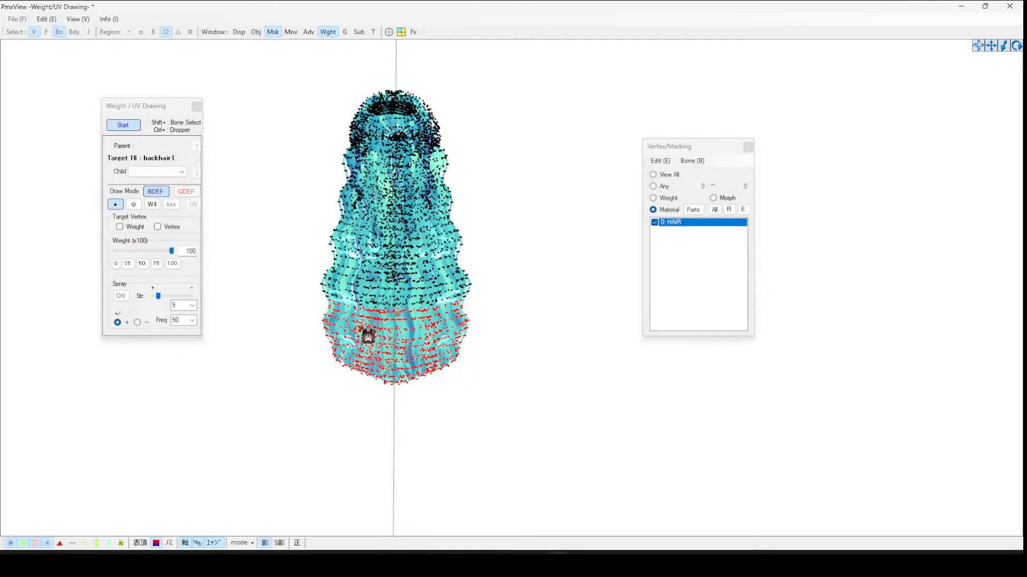
left_click(132, 127)
- Select the lowest backhair1 bone and paint weight 100 onto the hair tips all around
left_click(400, 351)
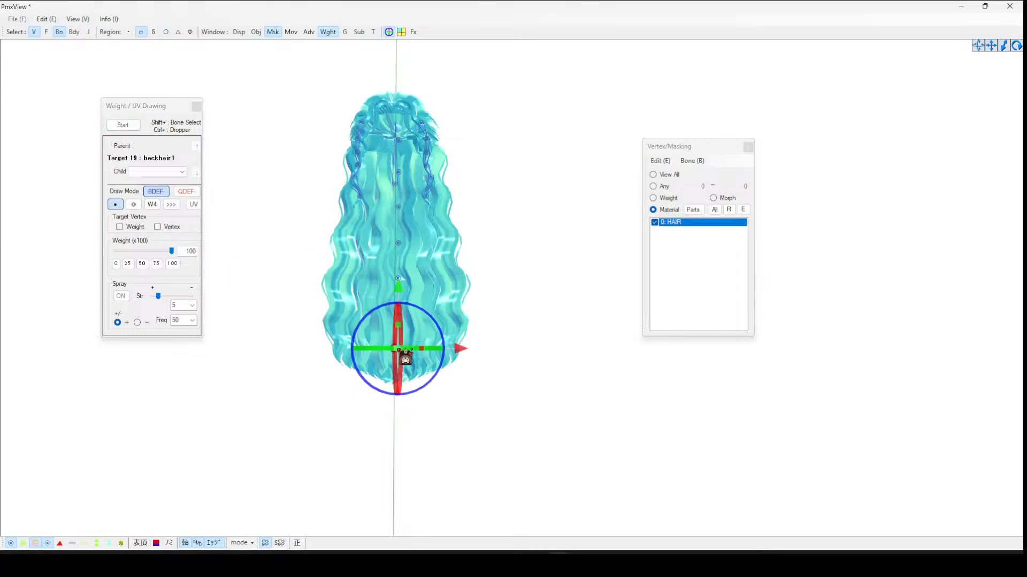
left_click(136, 124)
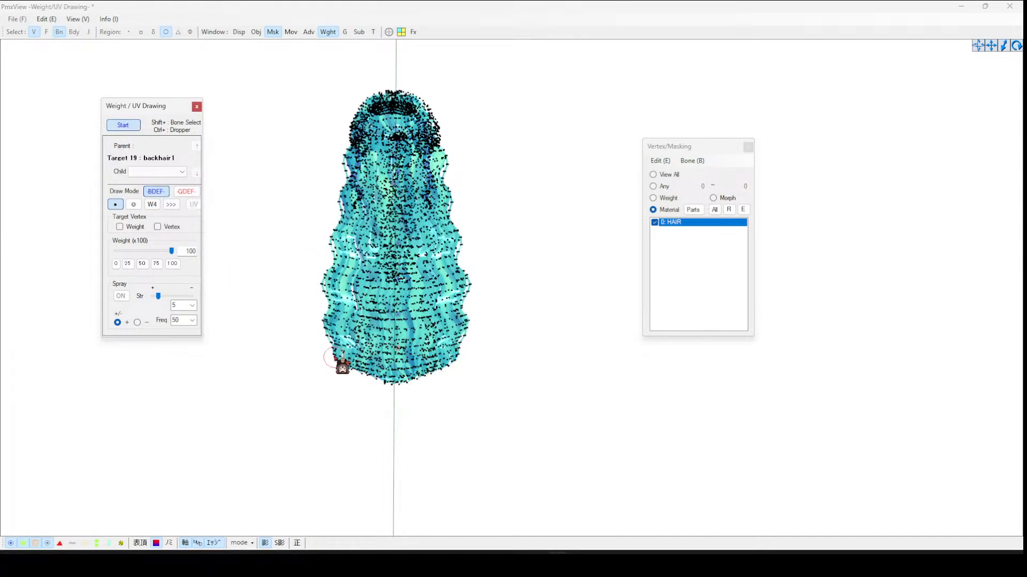
left_click_drag(321, 348, 364, 358)
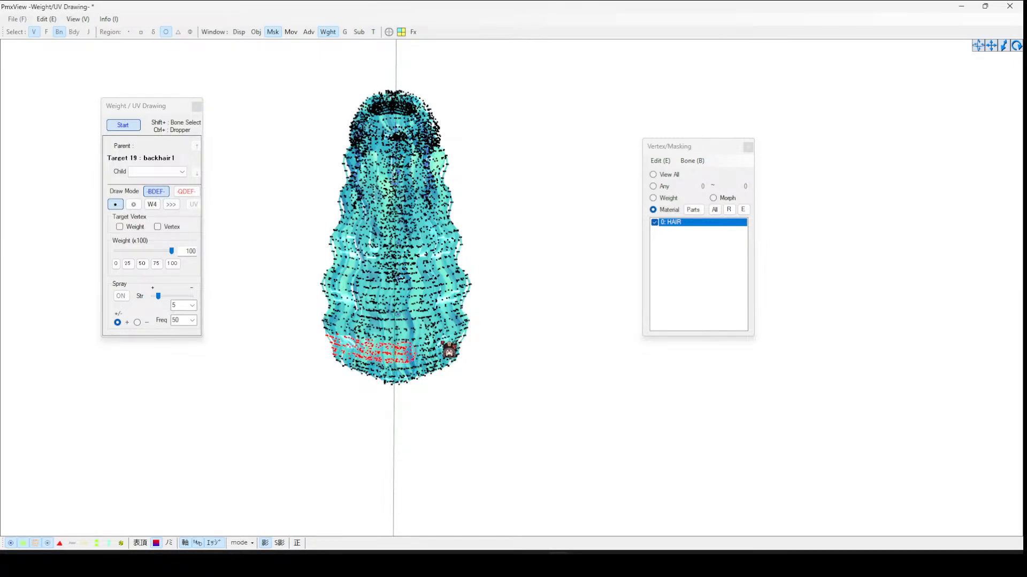
mouse_move(449, 350)
left_mouse_down()
mouse_move(479, 341)
mouse_move(418, 368)
mouse_move(456, 373)
mouse_move(396, 383)
mouse_move(349, 370)
mouse_move(424, 383)
mouse_move(336, 353)
left_mouse_up()
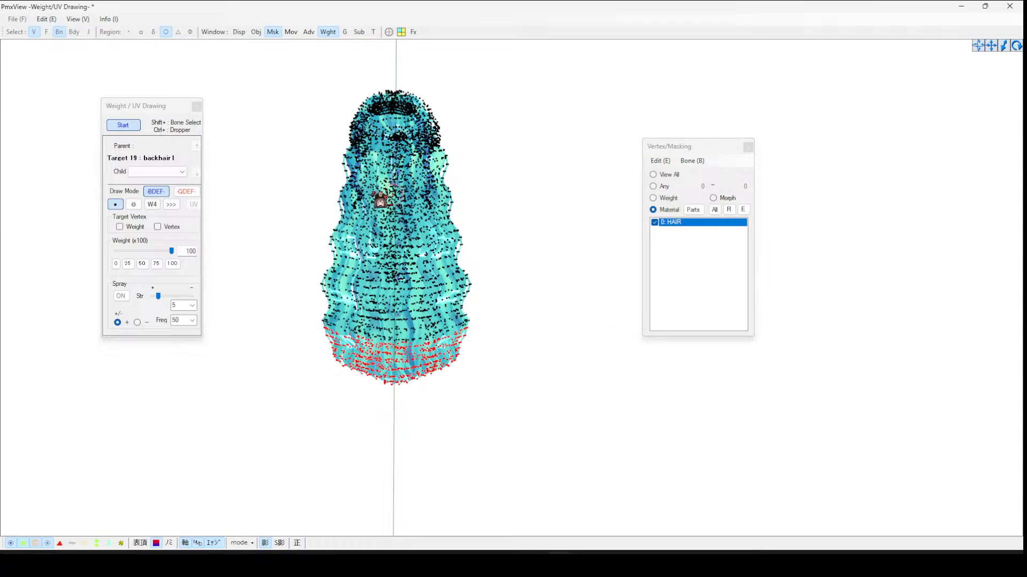
left_click(123, 125)
- In the bone list, set the top backhair1 bone's parent to bone 0 (頭) and link it to a bone
right_click_drag(572, 339, 536, 376)
mouse_move(559, 565)
left_click(510, 510)
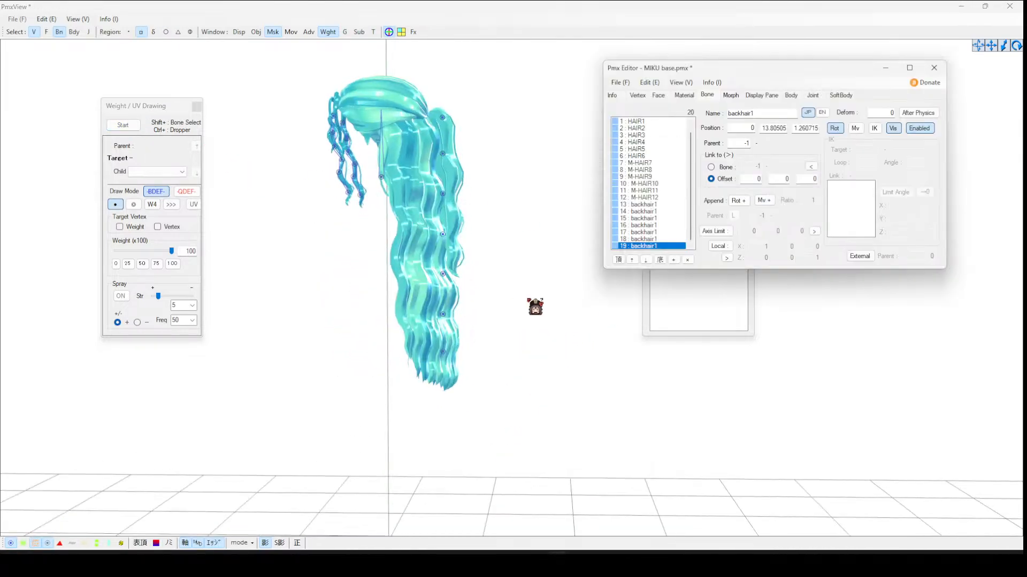
left_click(650, 204)
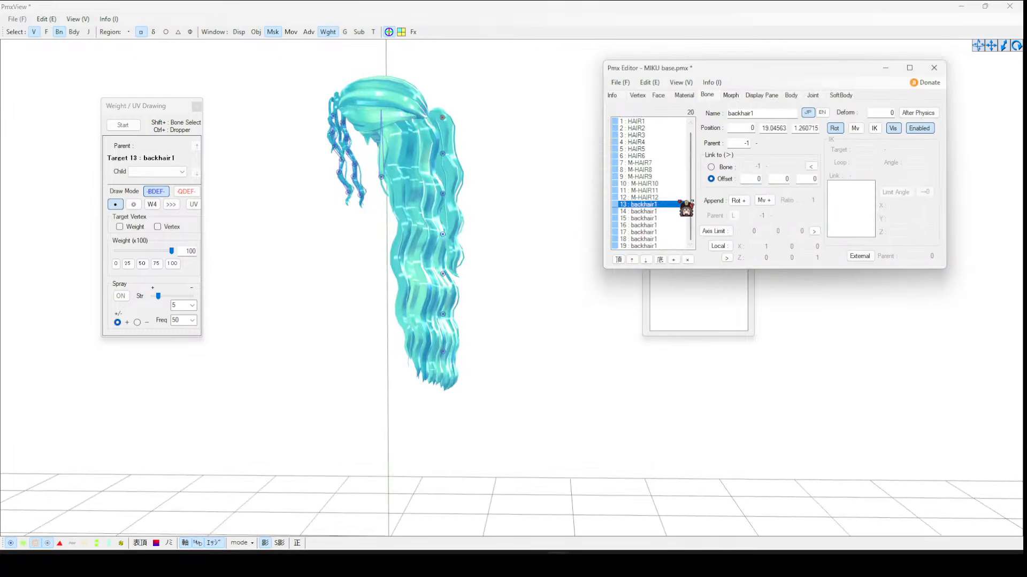
key("Return")
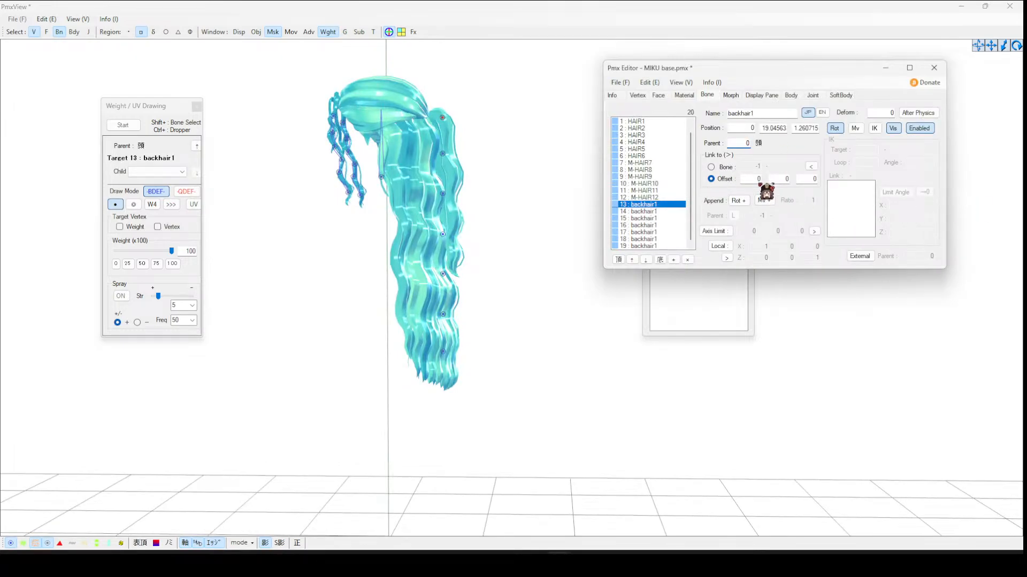
left_click(729, 169)
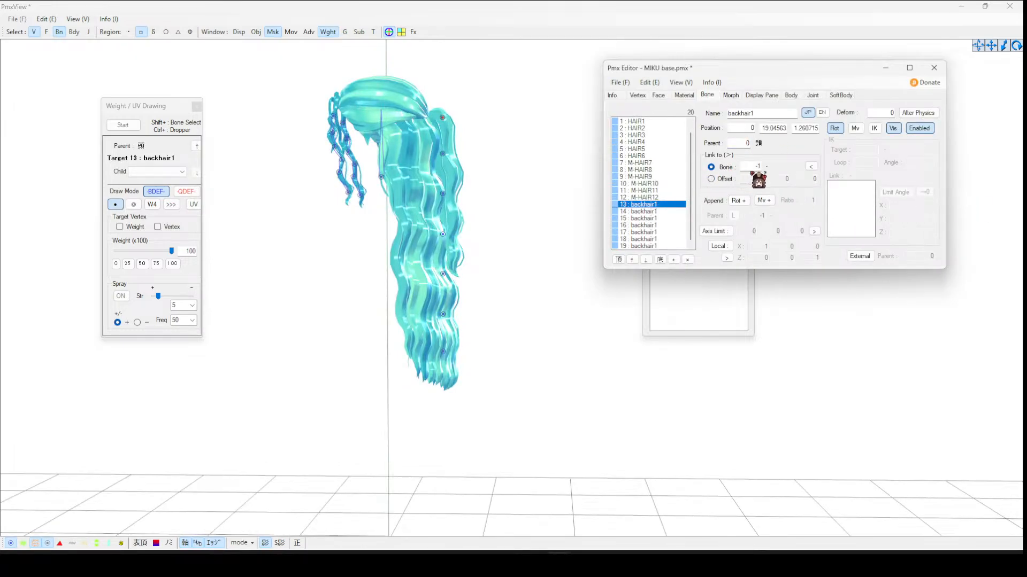
- Rename the second and third back hair bones as backhair2 and backhair3
left_click(665, 211)
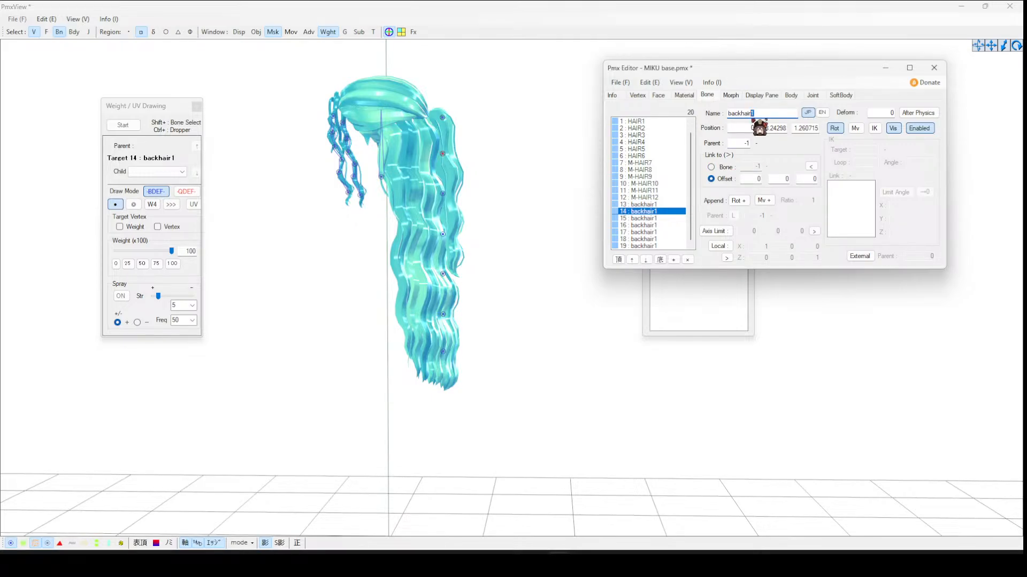
type("2")
key("Return")
left_click(669, 225)
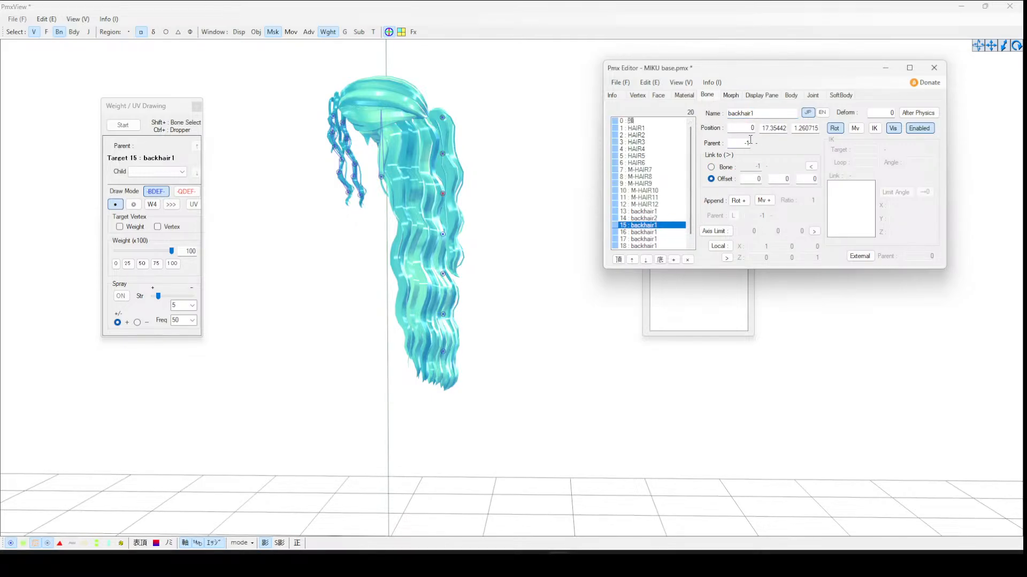
type("3")
key("Return")
- Rename the fourth, fifth and sixth back hair bones as backhair4, backhair5 and backhair6
left_click(655, 232)
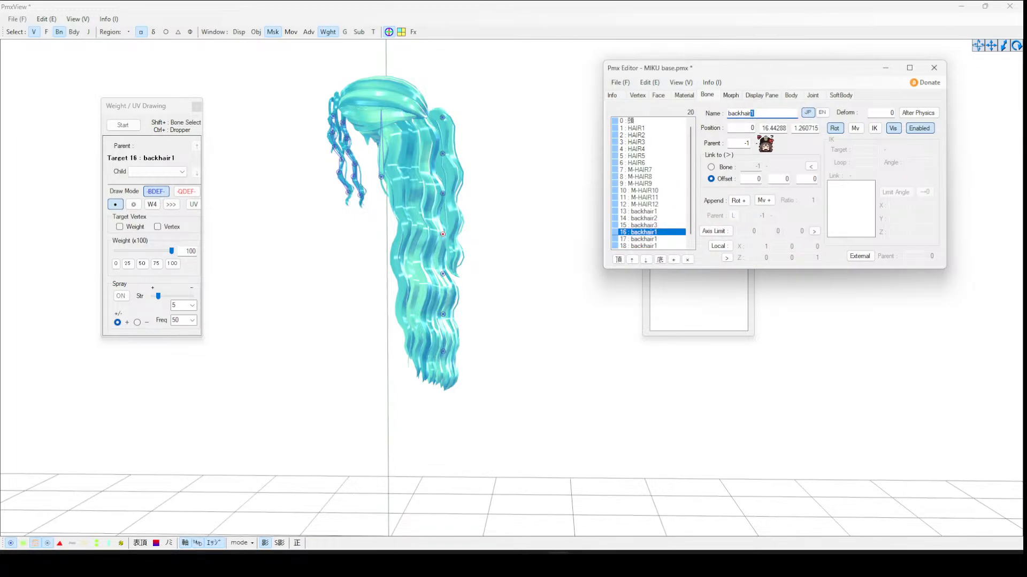
type("4")
key("Return")
left_click(658, 239)
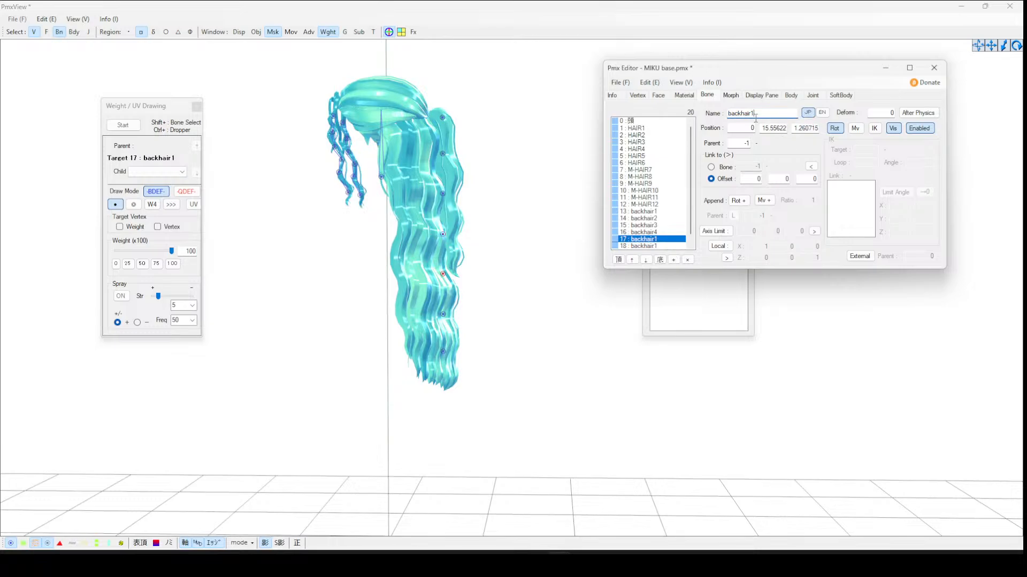
type("5")
key("Return")
left_click(657, 246)
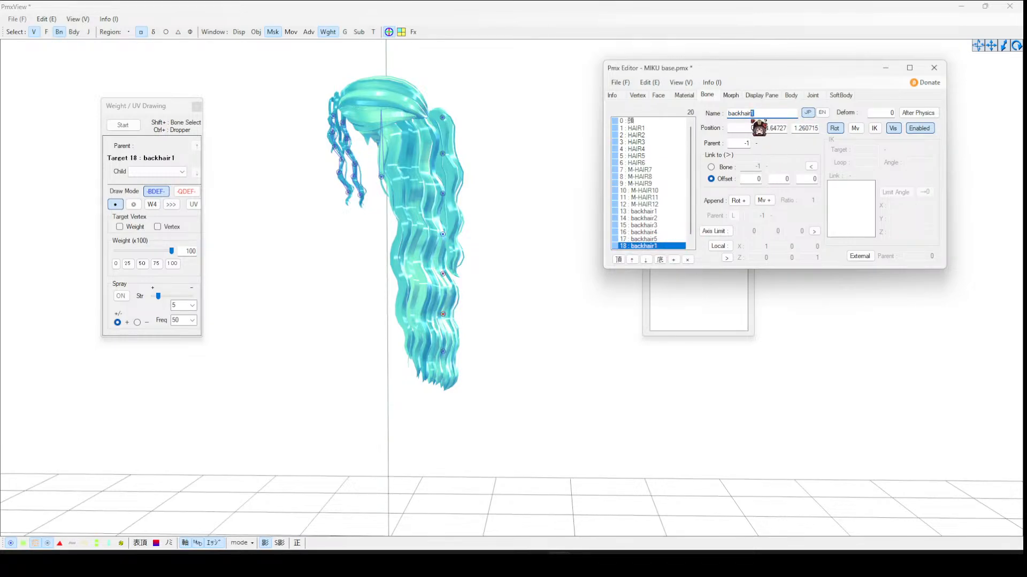
type("6")
key("Return")
- Rename the first three back hair bones as backhair13, backhair14 and backhair15 to match their indices
left_click(687, 211)
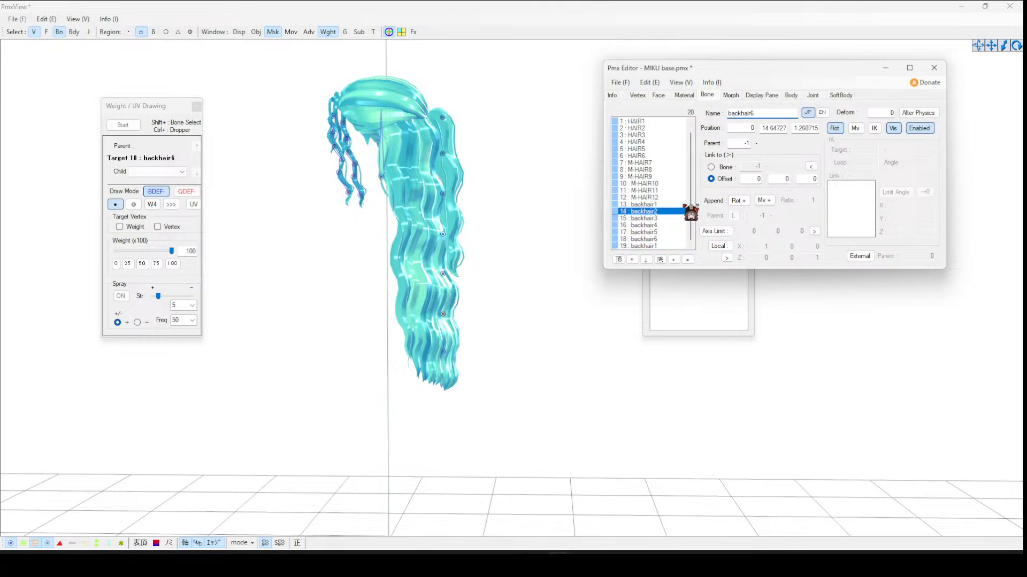
left_click(678, 204)
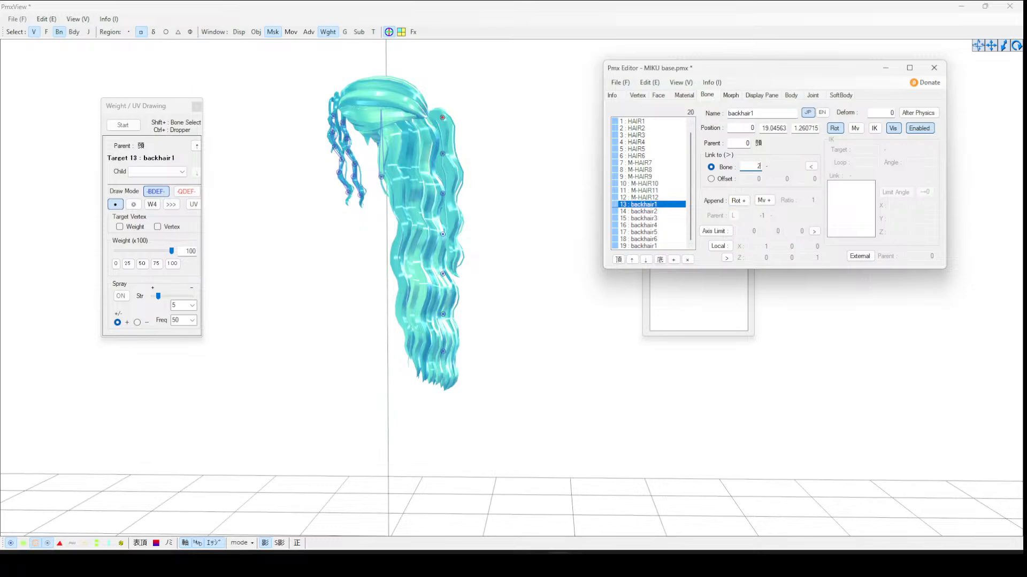
key("Return")
type("3")
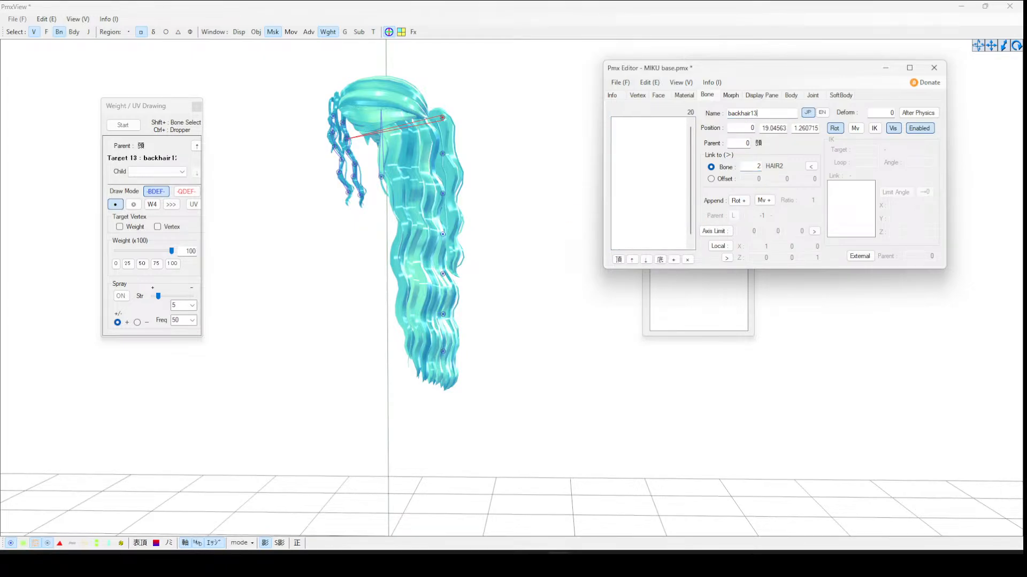
left_click(659, 218)
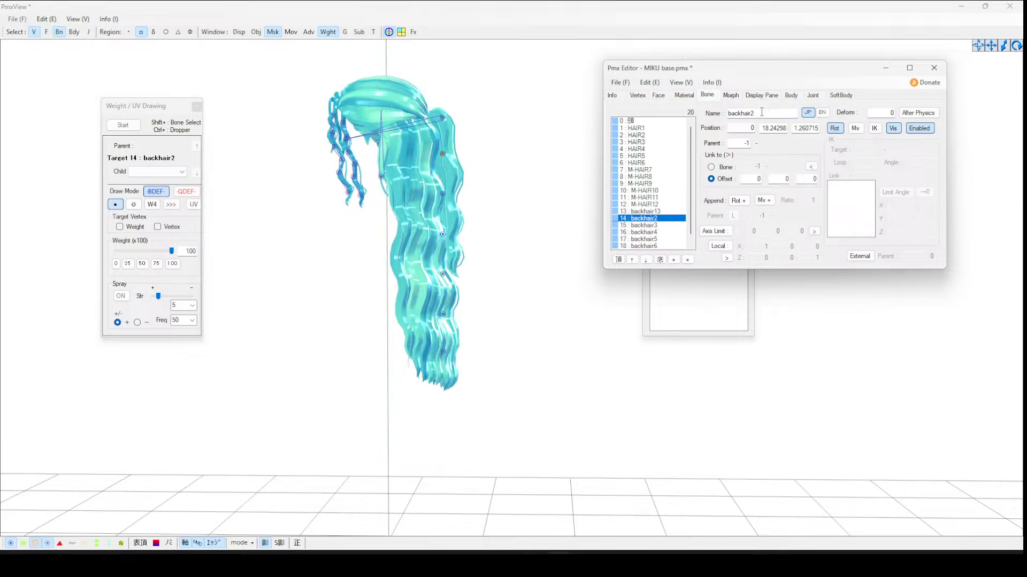
type("4")
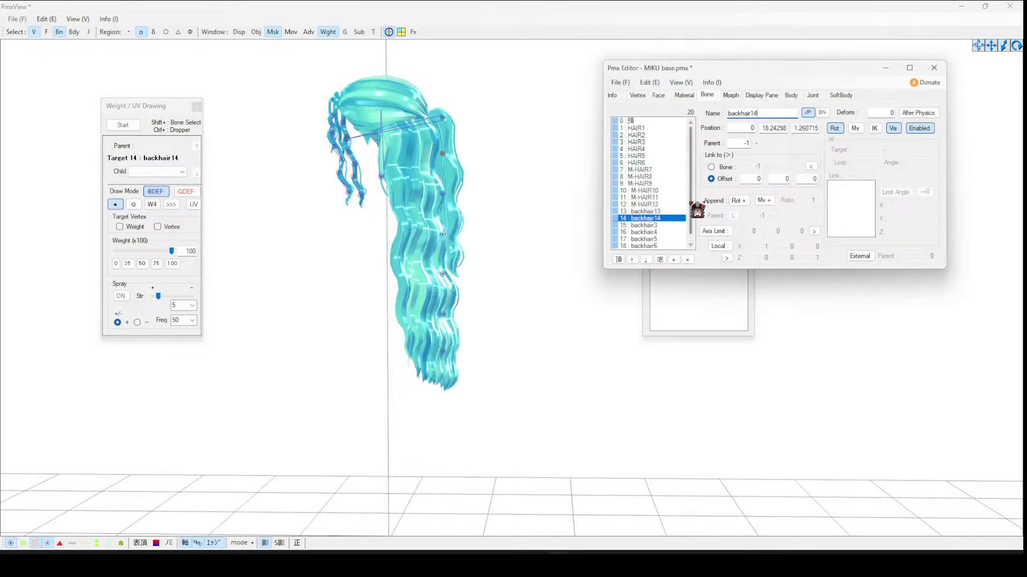
left_click(671, 226)
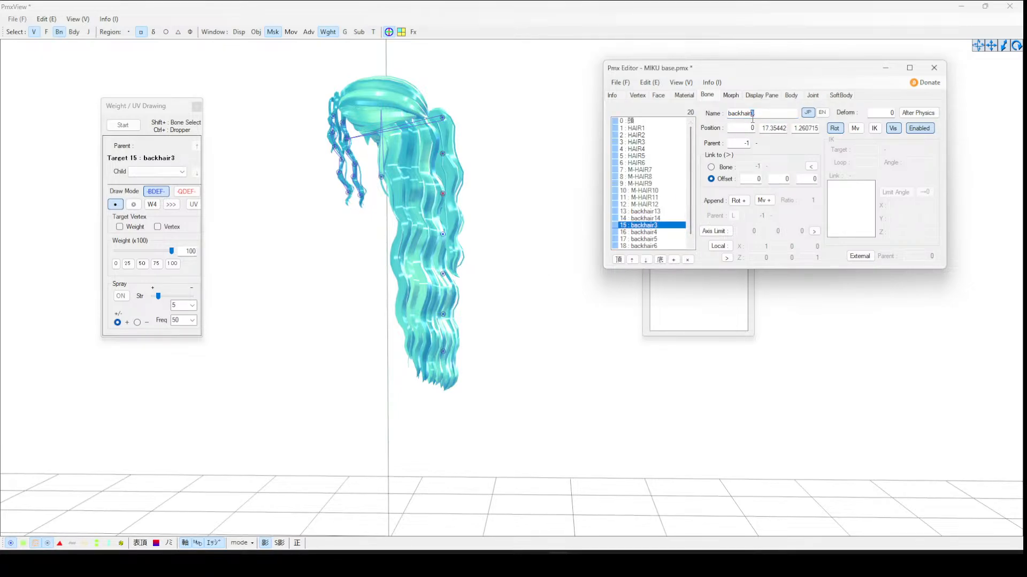
type("15")
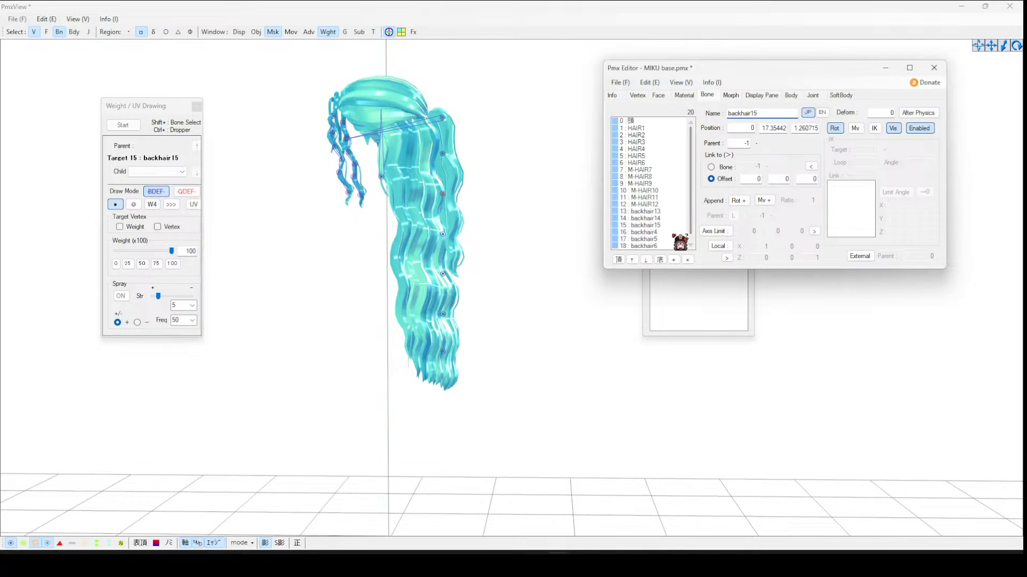
- Rename the remaining back hair bones as backhair16, backhair17, backhair18 and backhair19
left_click(675, 232)
type("16")
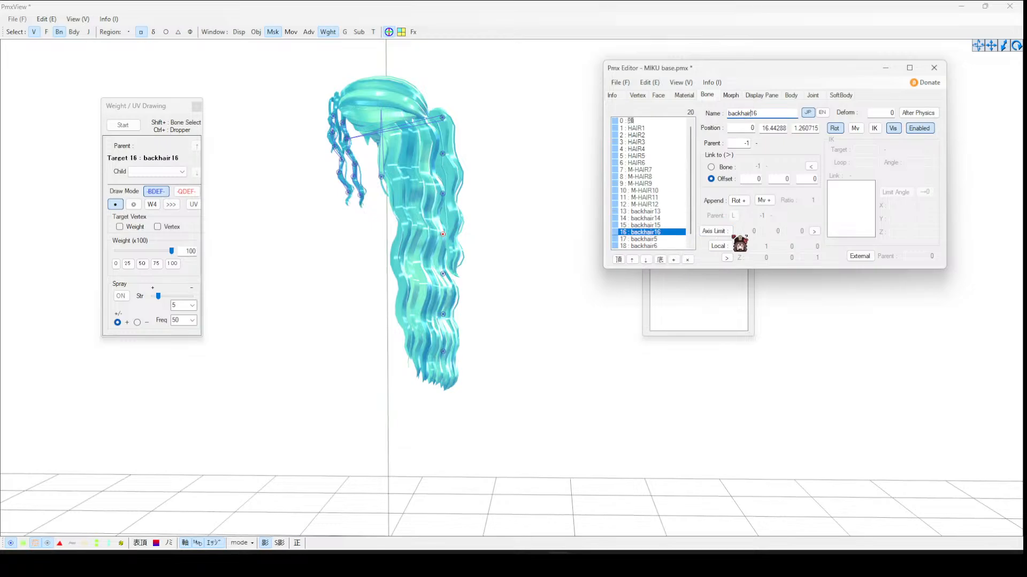
left_click(655, 239)
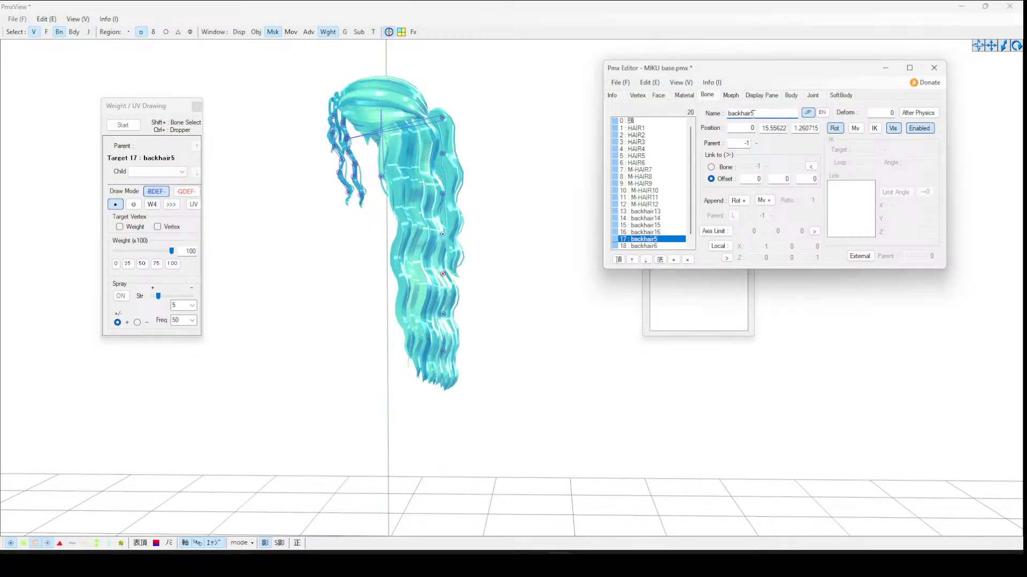
type("17")
left_click(650, 246)
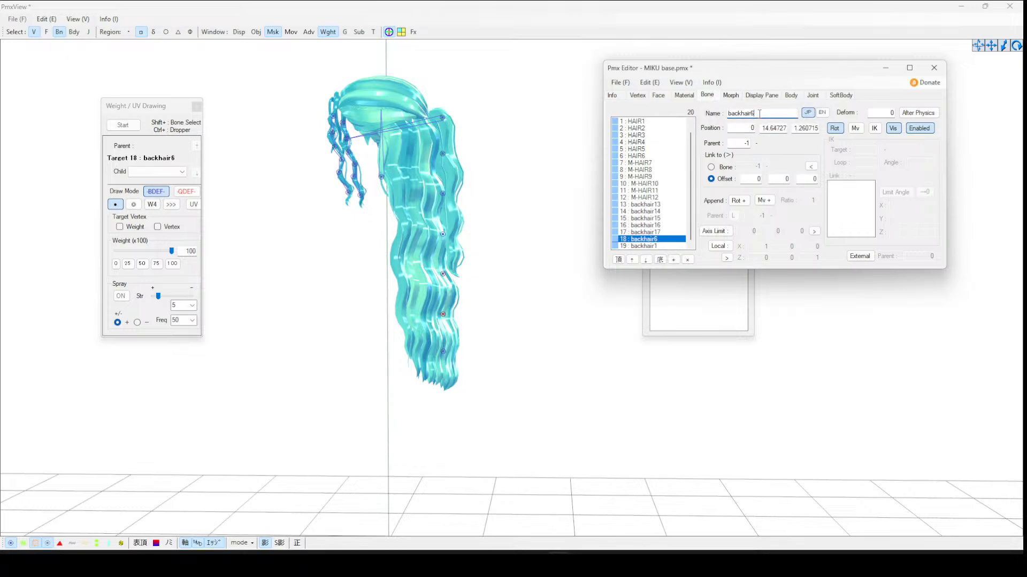
type("18")
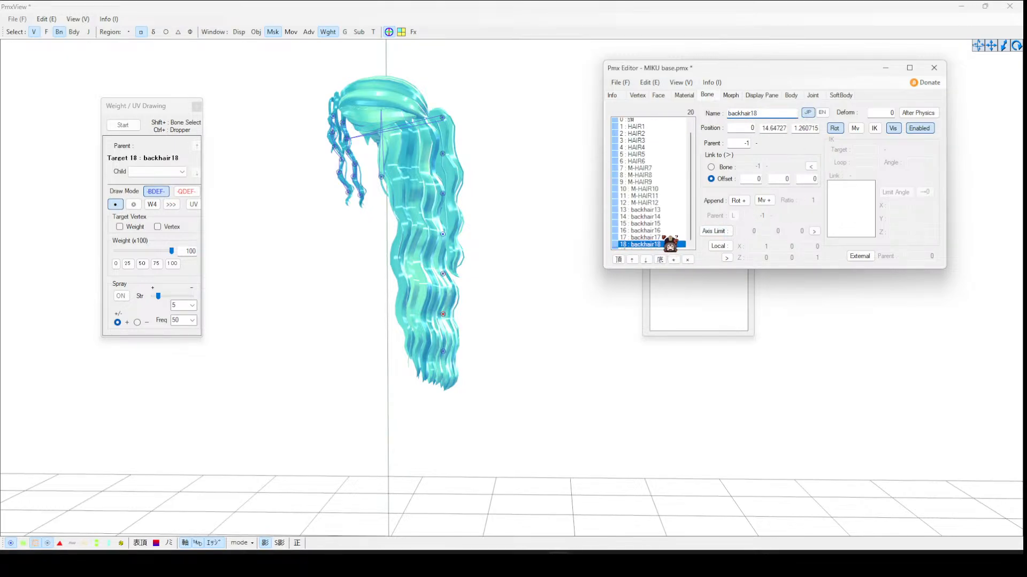
left_click(663, 246)
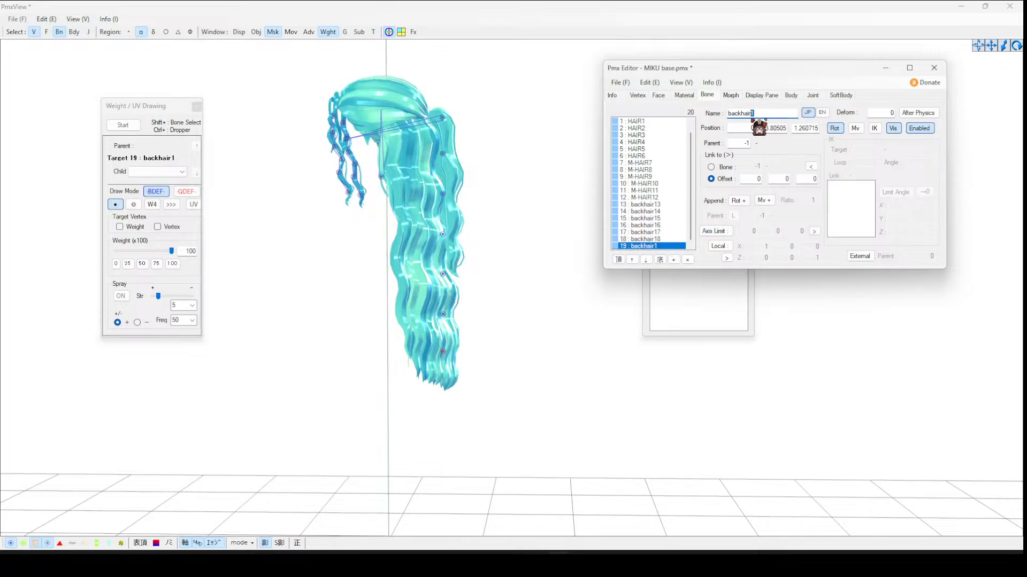
type("9")
- Link backhair13 to bone backhair14, and link backhair14 to bone backhair15
left_click(660, 205)
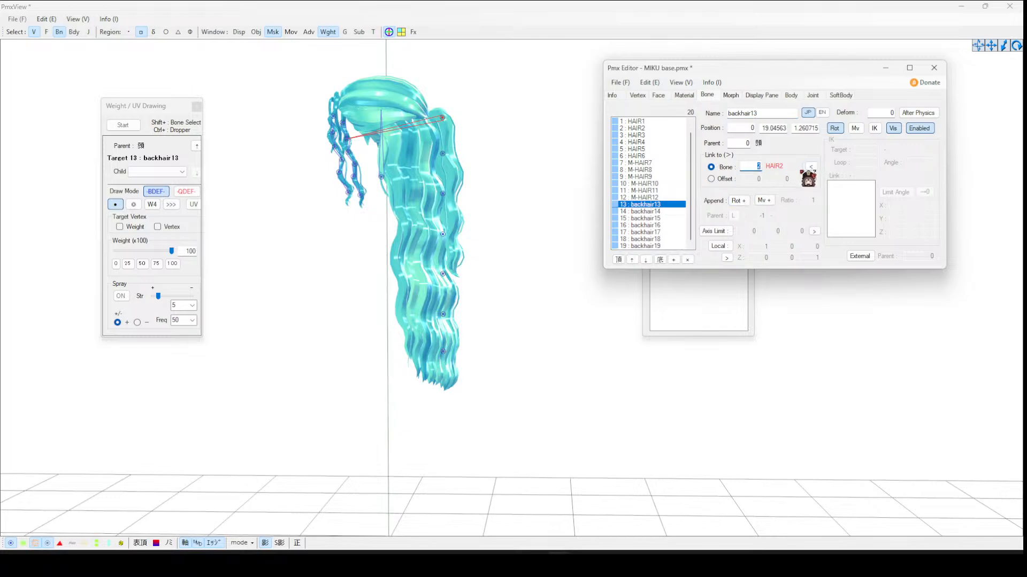
type("14")
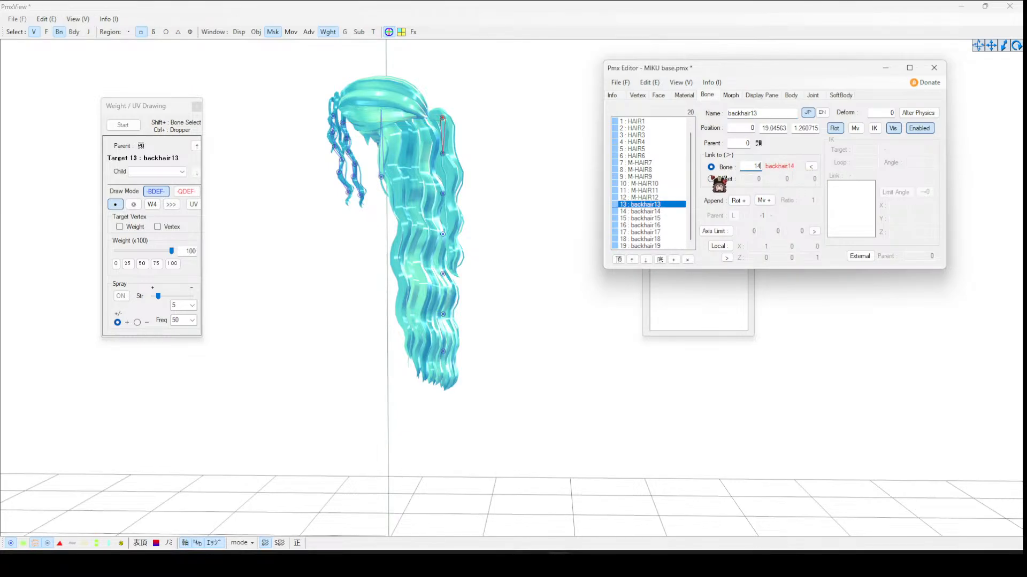
left_click(671, 212)
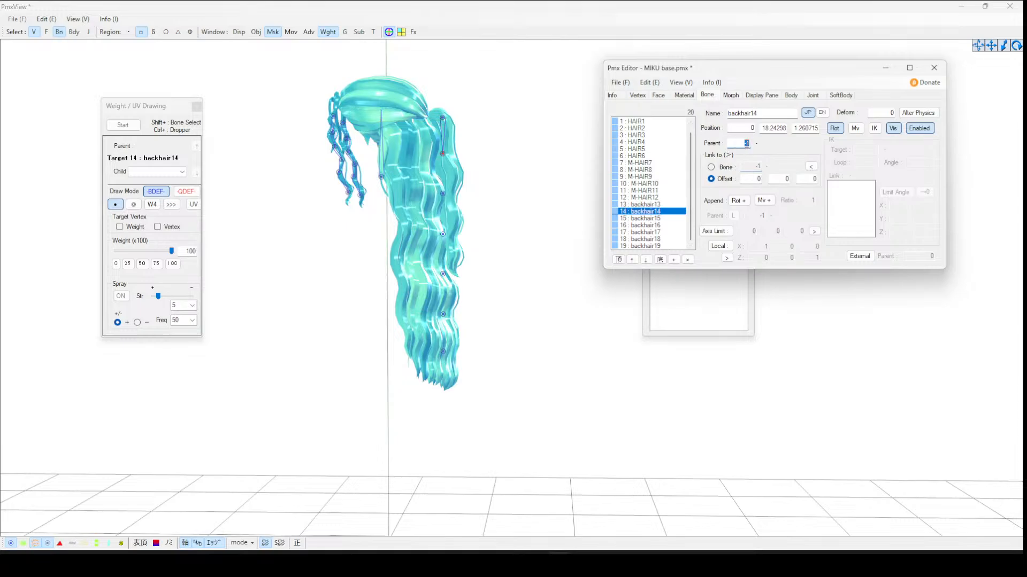
left_click(746, 168)
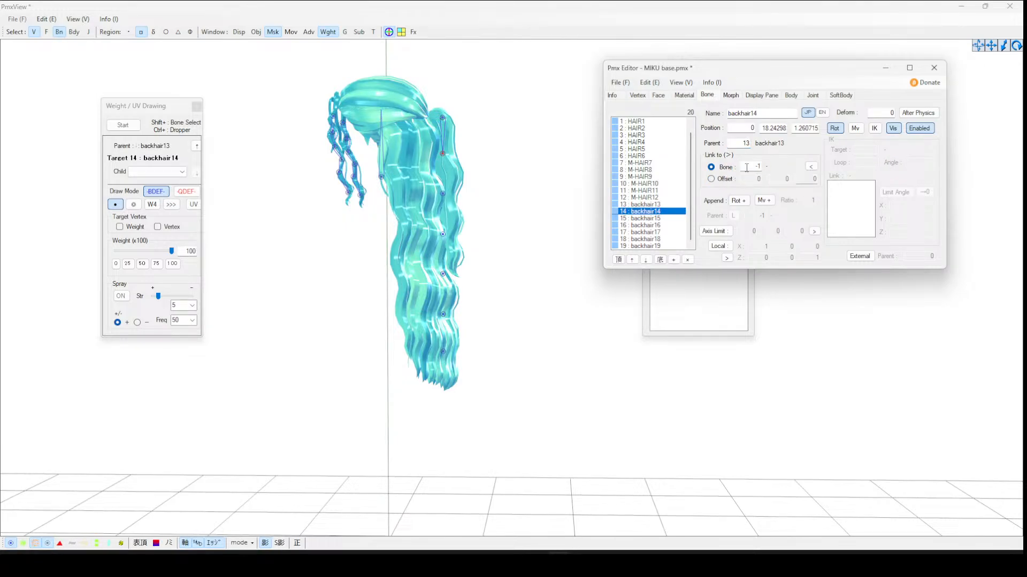
type("15")
- Set backhair15's parent to backhair14 linked to backhair16, and backhair16's parent to backhair15 linked to backhair17
left_click(664, 218)
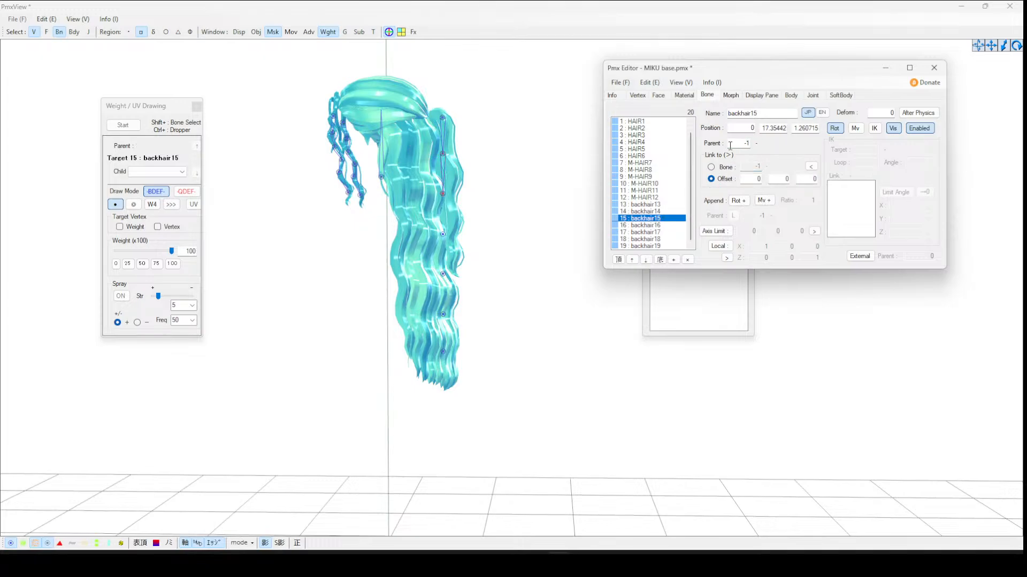
type("13")
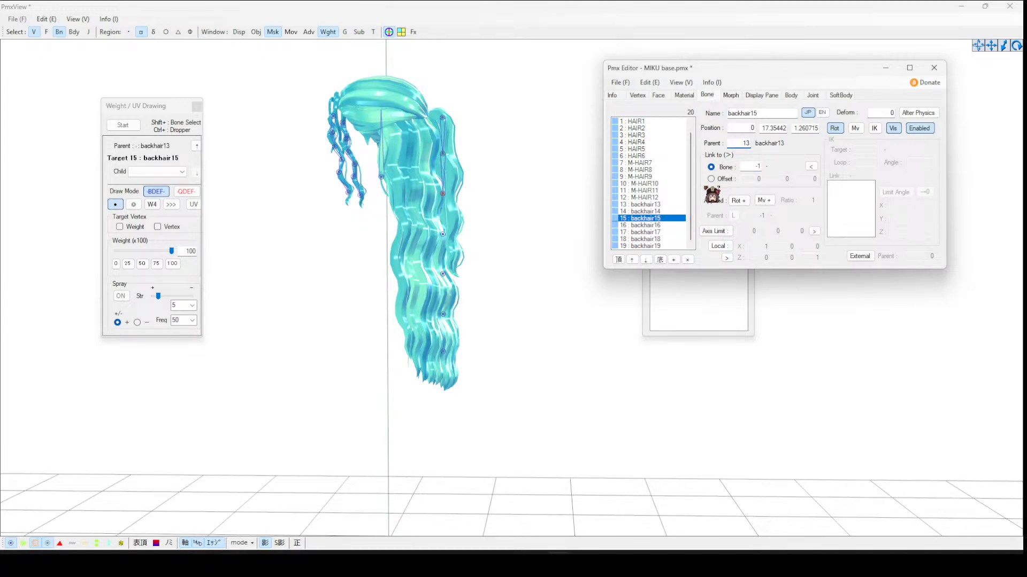
type("4")
type("16")
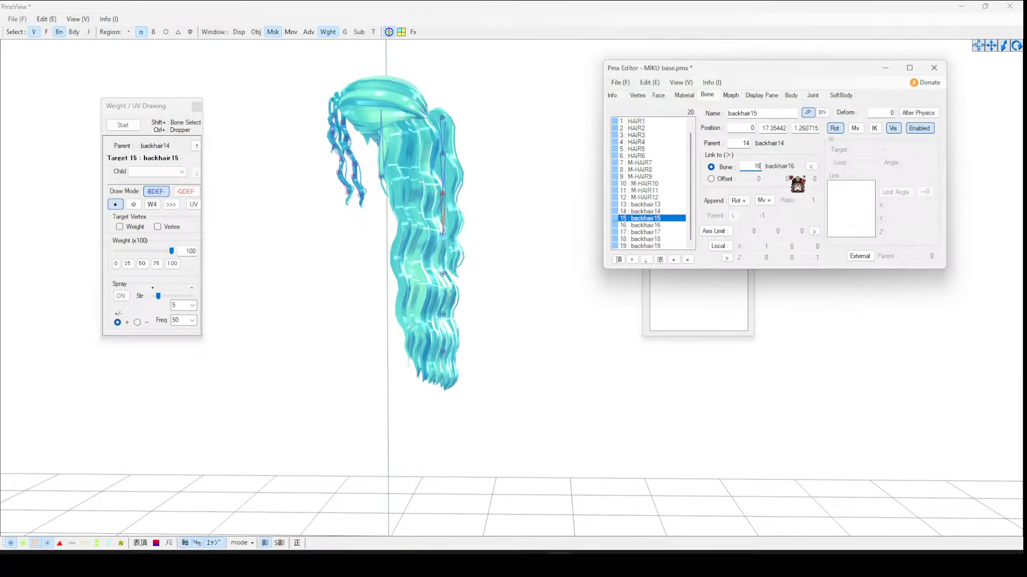
left_click(671, 225)
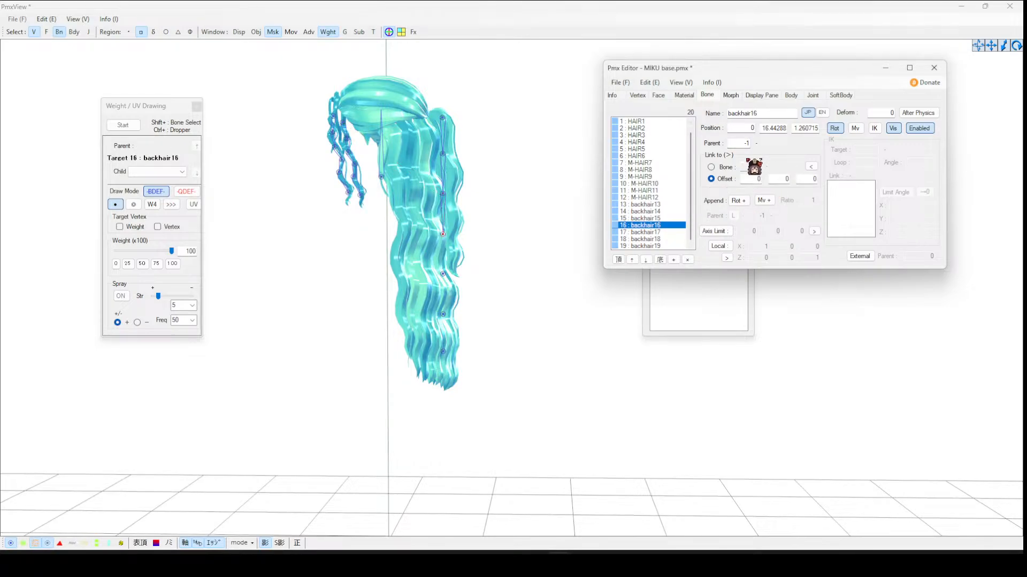
type("5")
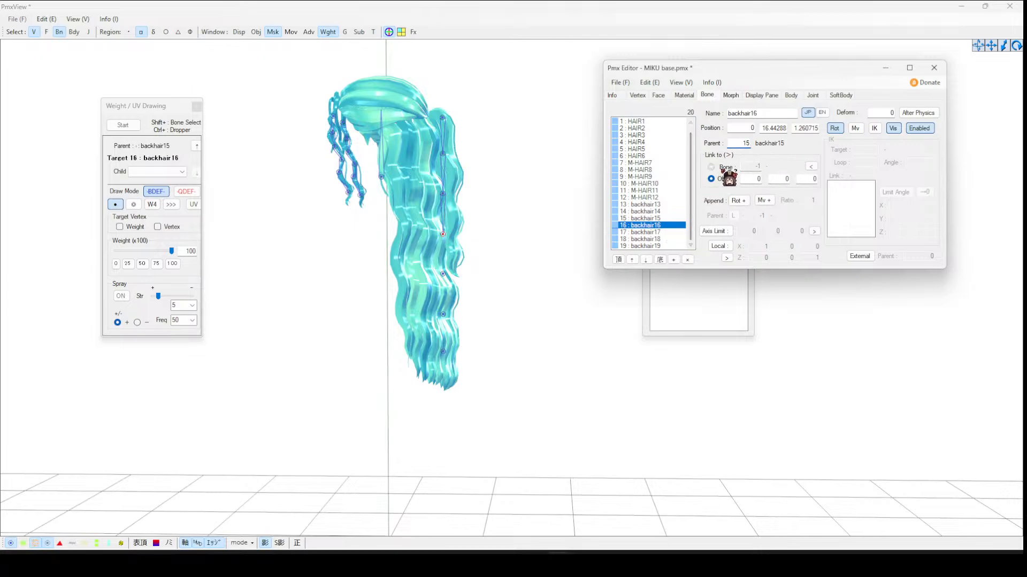
left_click(711, 167)
type("17")
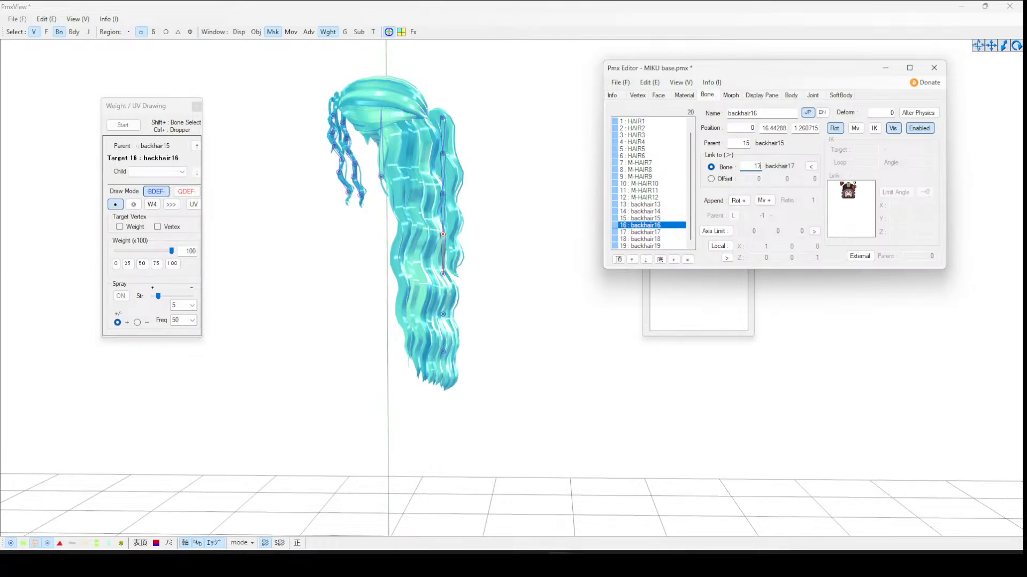
- Set backhair17's parent to backhair16 linked to backhair18, and backhair18's parent to backhair17 linked to backhair19
left_click(676, 233)
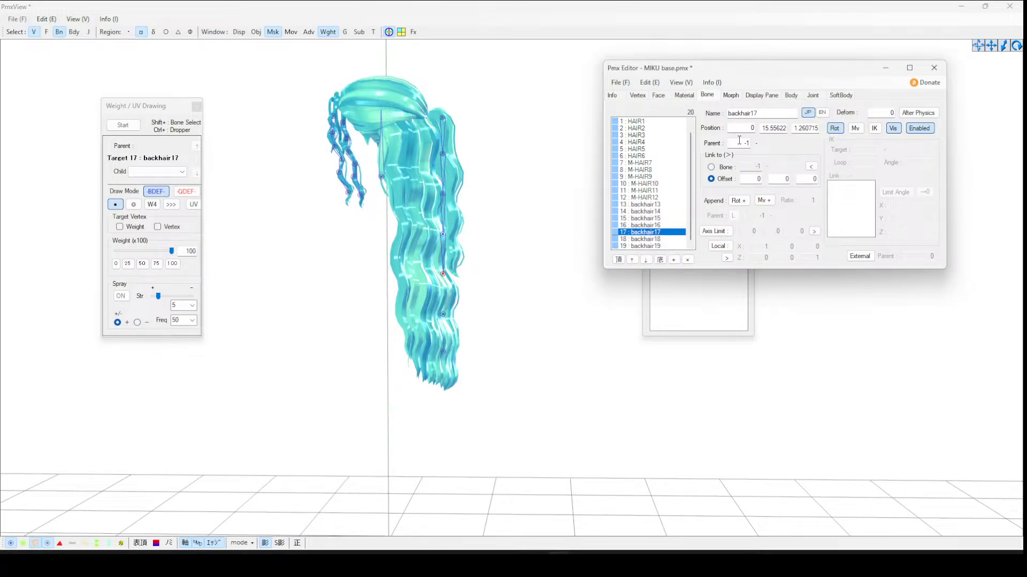
type("16")
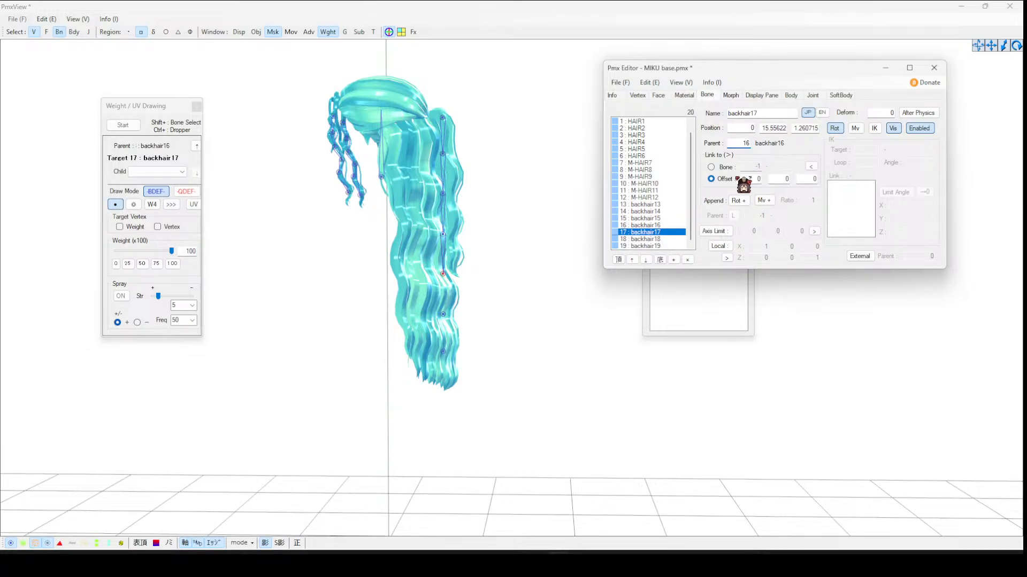
left_click(730, 167)
left_click(744, 165)
type("18")
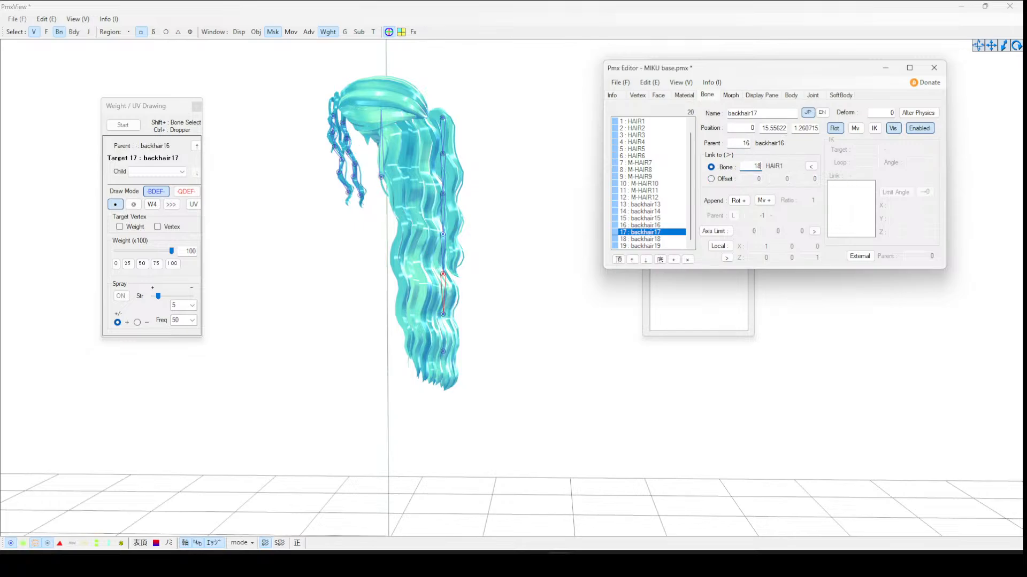
left_click(670, 239)
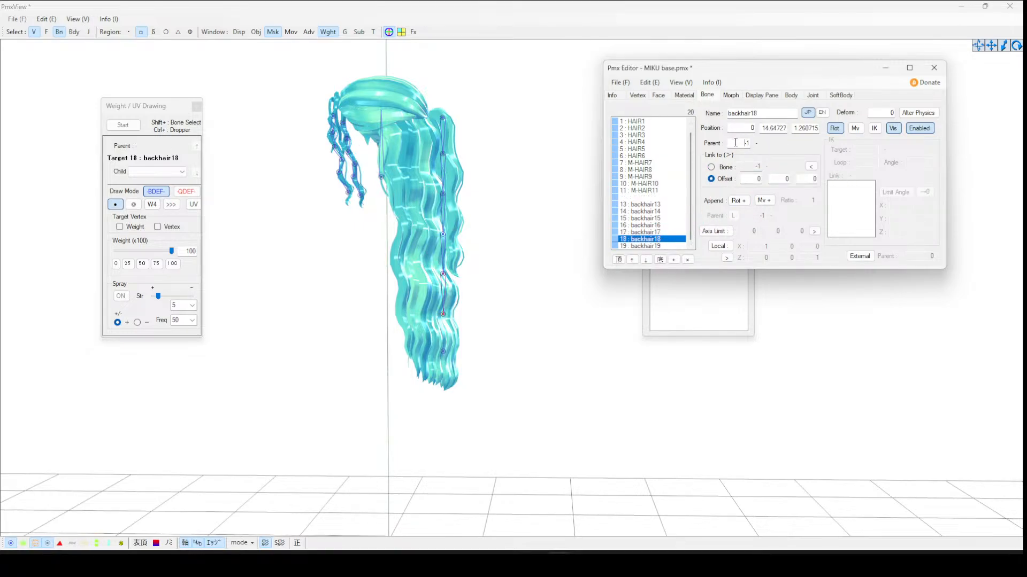
type("17")
left_click(711, 167)
left_click(754, 167)
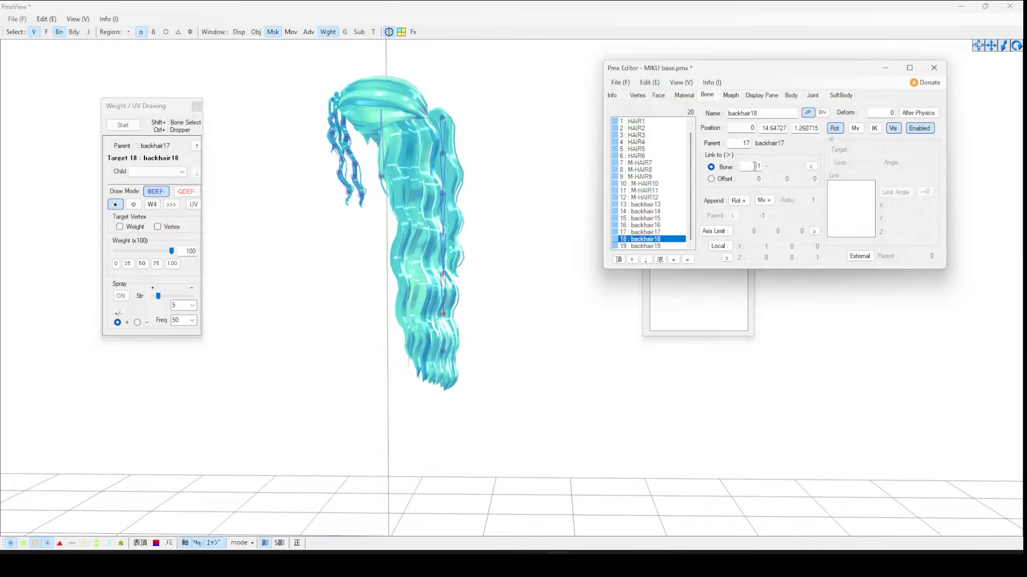
type("19")
- Set backhair19's parent to backhair18
left_click(666, 246)
double_click(747, 143)
type("1")
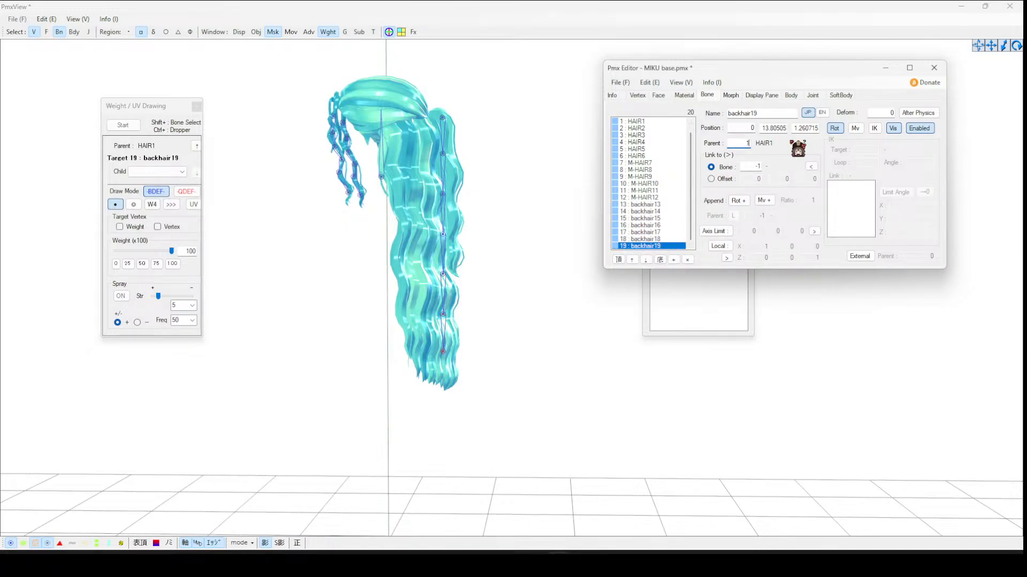
type("8")
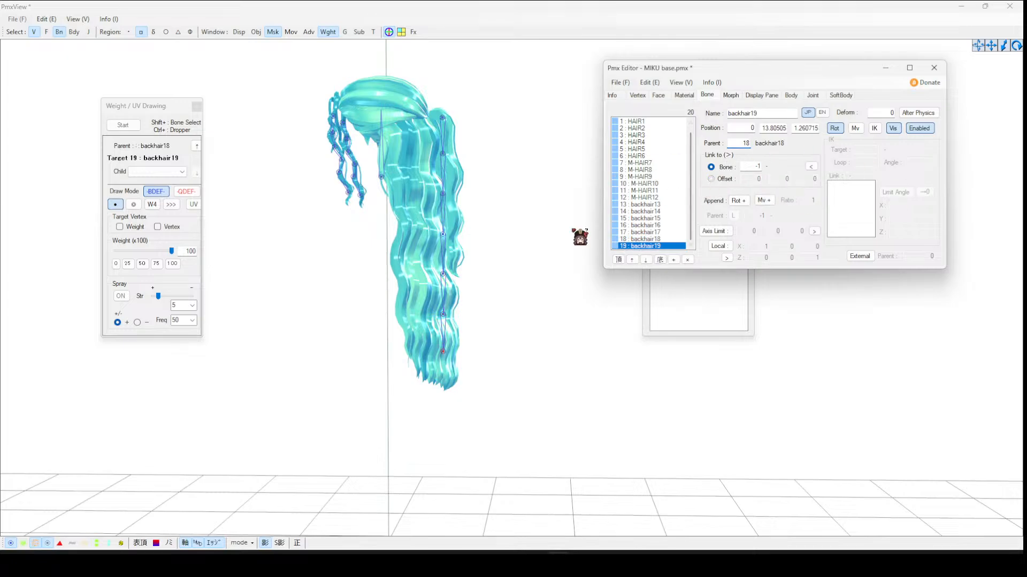
left_click(721, 179)
key("ctrl+z")
- Mask the HAIR material in the view and select the top backhair13 bone
left_click(484, 111)
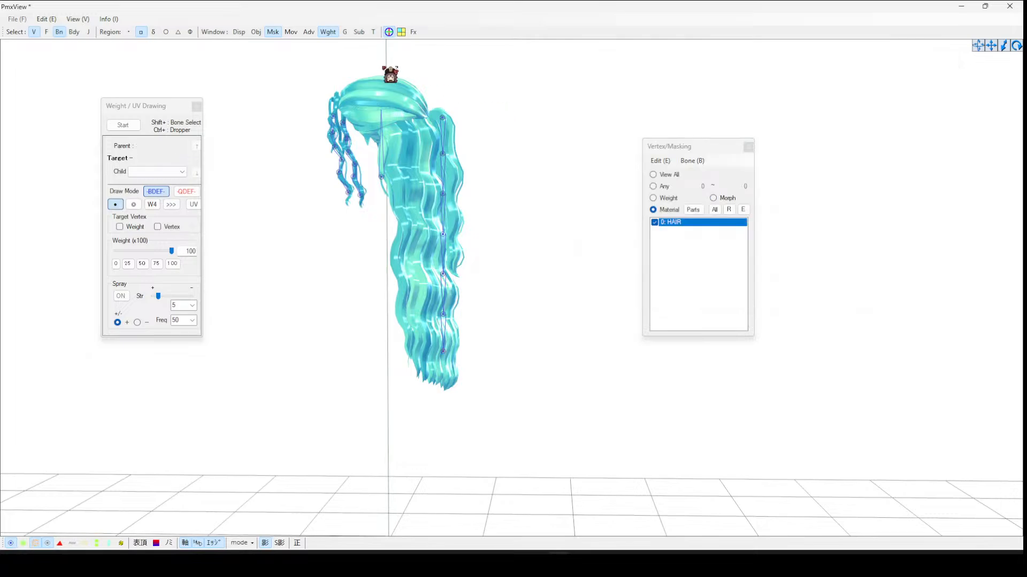
right_click_drag(445, 98, 448, 98)
left_click(663, 222)
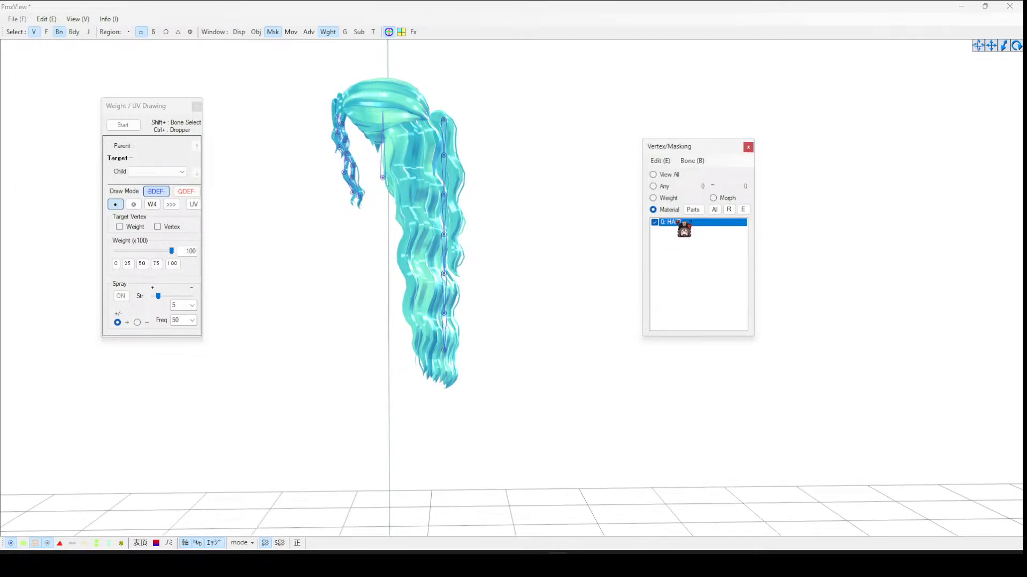
left_click(448, 162)
left_click_drag(438, 102, 520, 430)
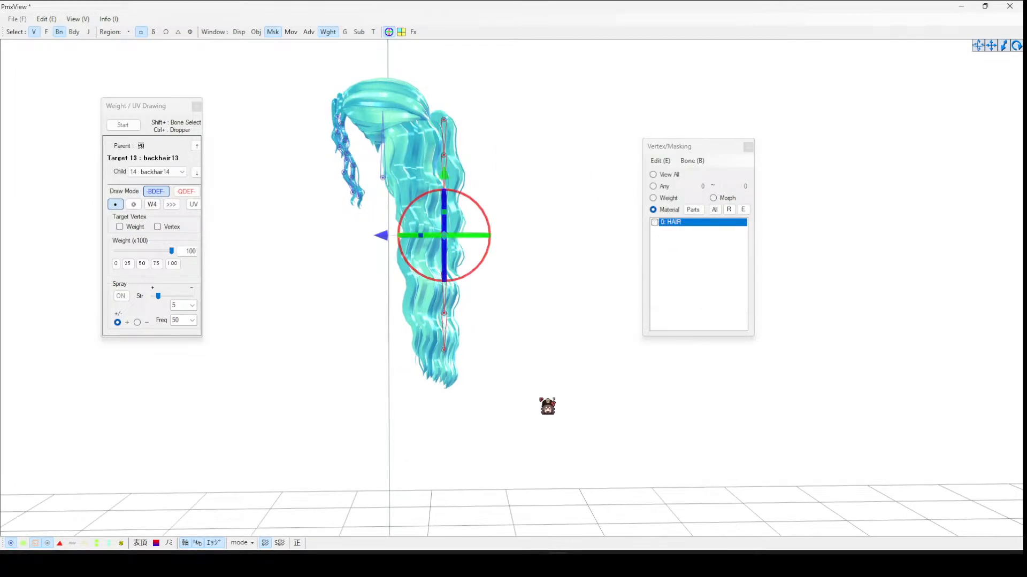
- Select the backhair13 to backhair19 bones, create rigid bodies and joints for them, and show bodies in the view
left_click(651, 444)
left_click_drag(439, 123, 524, 347)
left_click(46, 19)
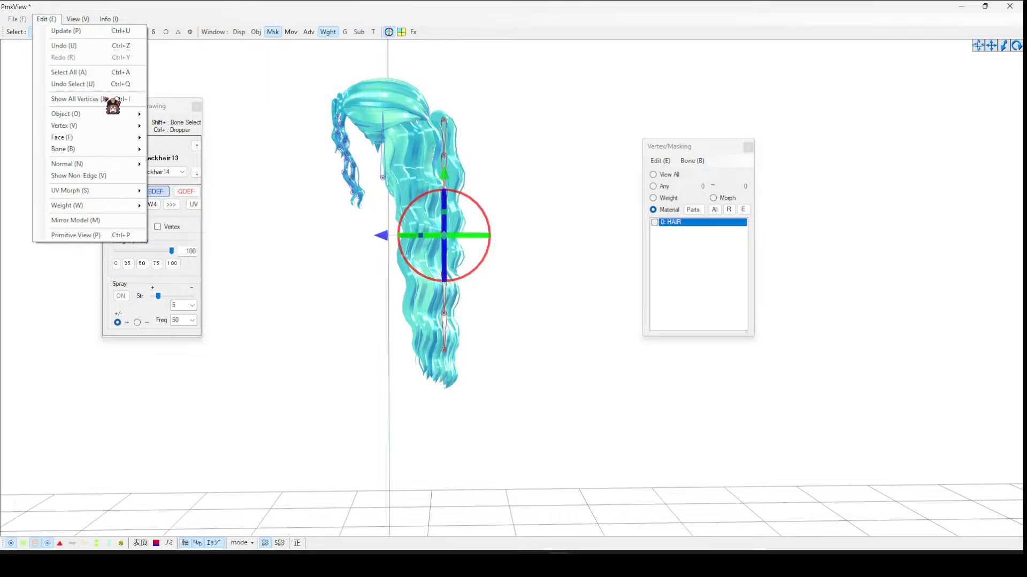
mouse_move(107, 150)
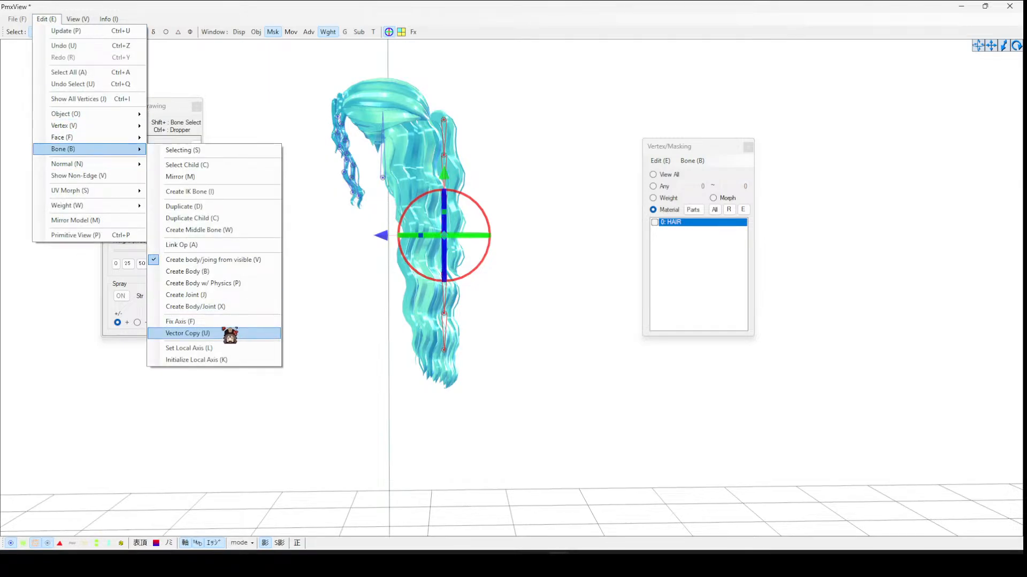
left_click(225, 306)
left_click(551, 319)
mouse_move(558, 561)
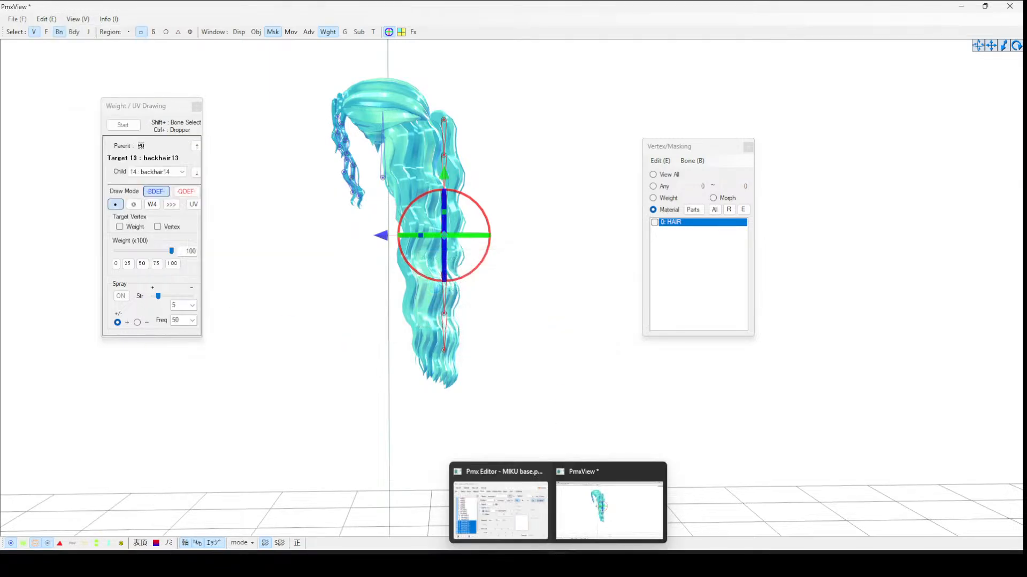
left_click(529, 535)
left_click(74, 31)
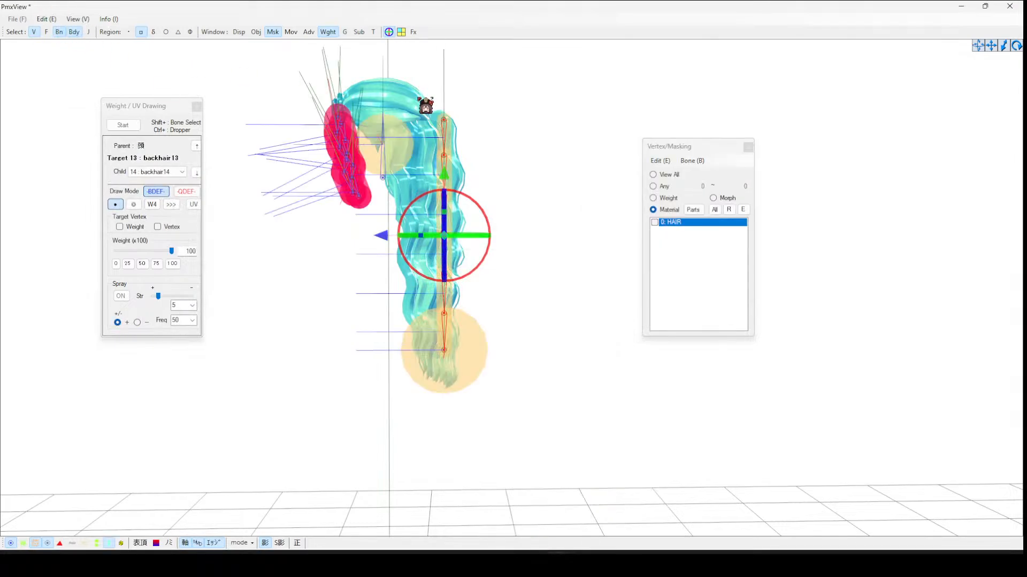
- Select the backhair13 to backhair19 rigid bodies, set them to group 15 and make them non-colliding with groups 8 and 15
right_click_drag(425, 105, 355, 103)
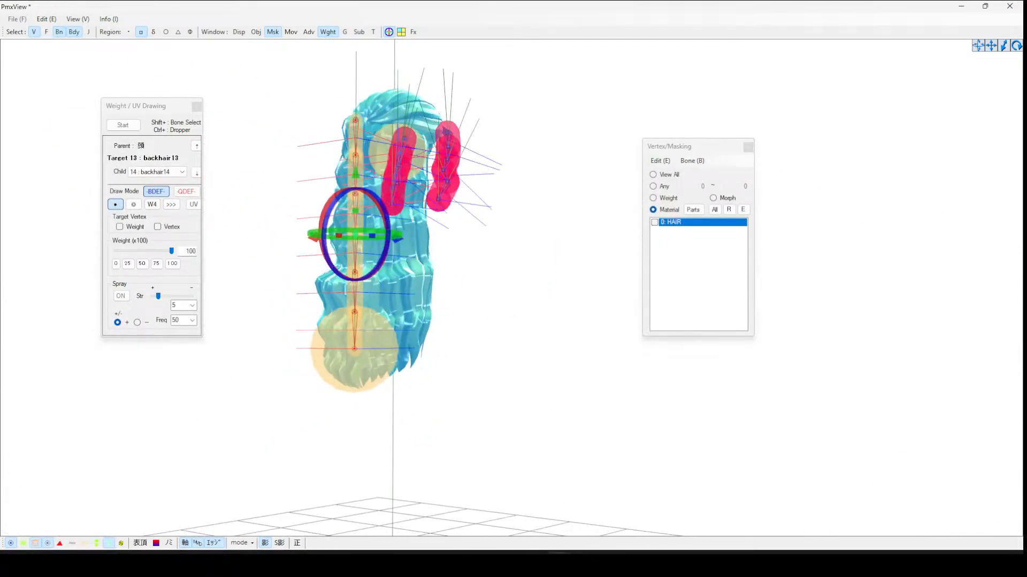
left_click(559, 505)
left_click(791, 95)
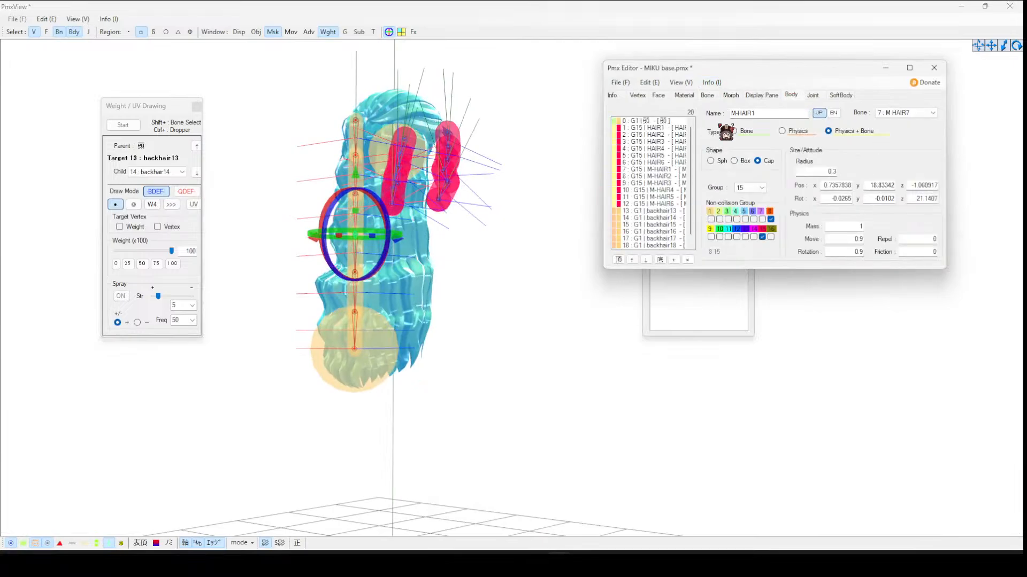
left_click(663, 211)
scroll(695, 230, "down", 1)
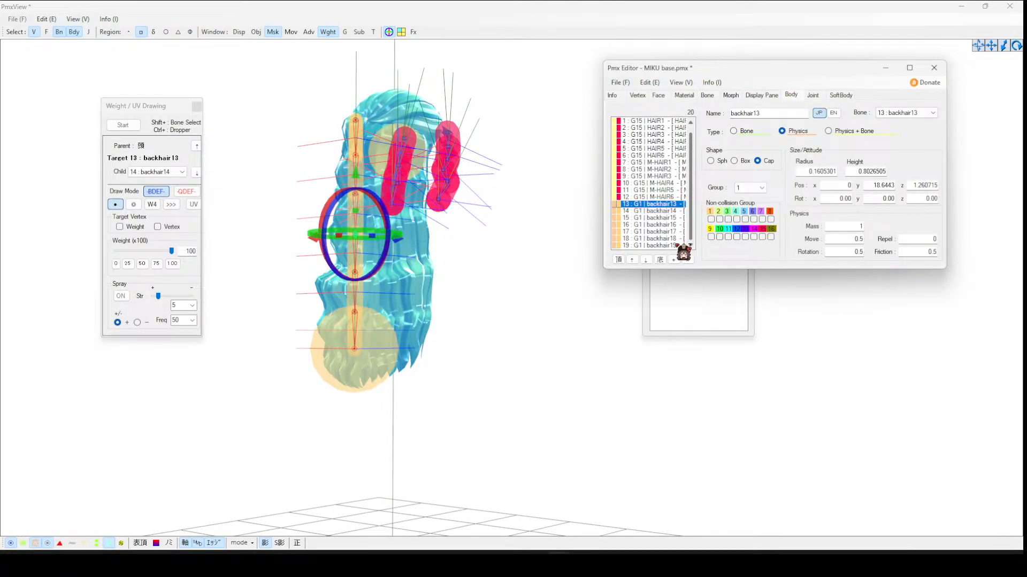
left_click(679, 245, "shift")
left_click(762, 237)
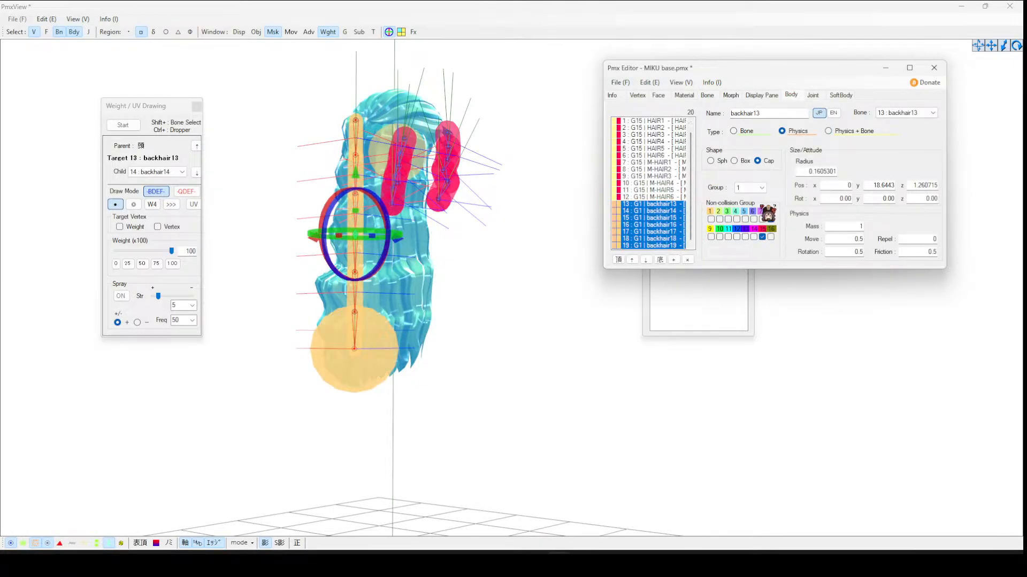
left_click(771, 219)
left_click(761, 188)
left_click(748, 295)
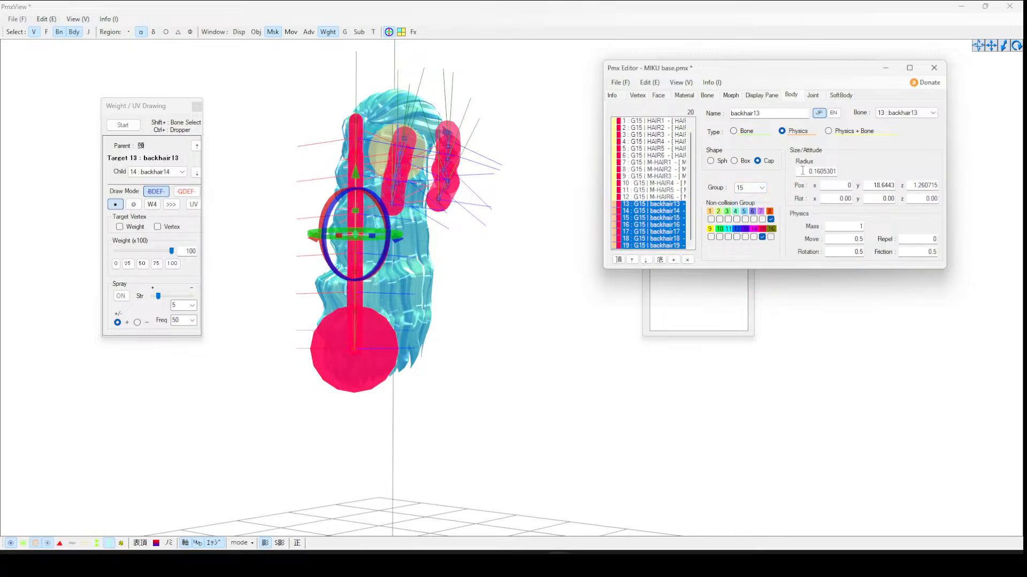
- Set these bodies to Physics + Bone with radius 0.5, move and rotation damping 0.99, and friction 0
type("0")
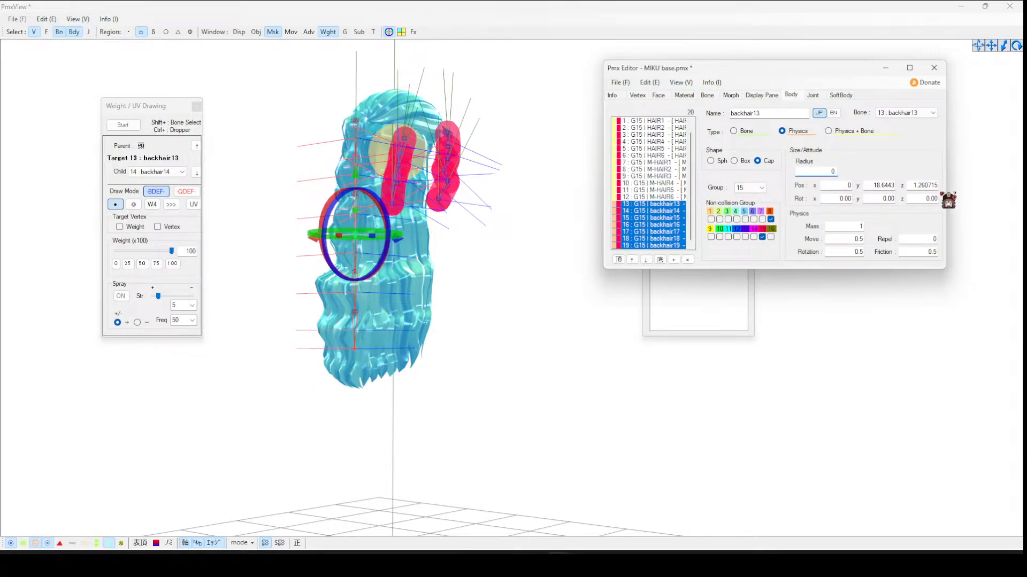
type(".5")
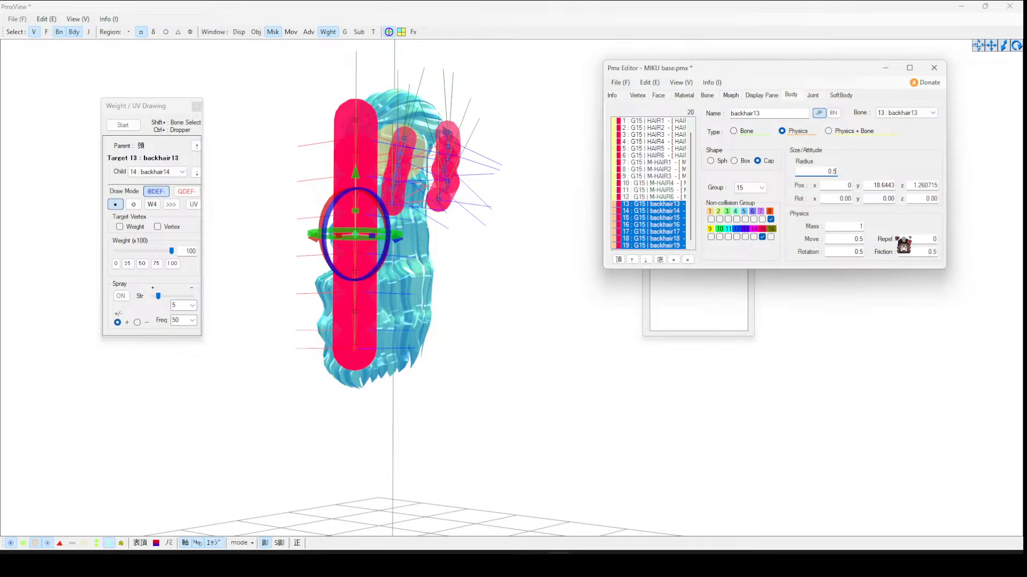
left_click(858, 131)
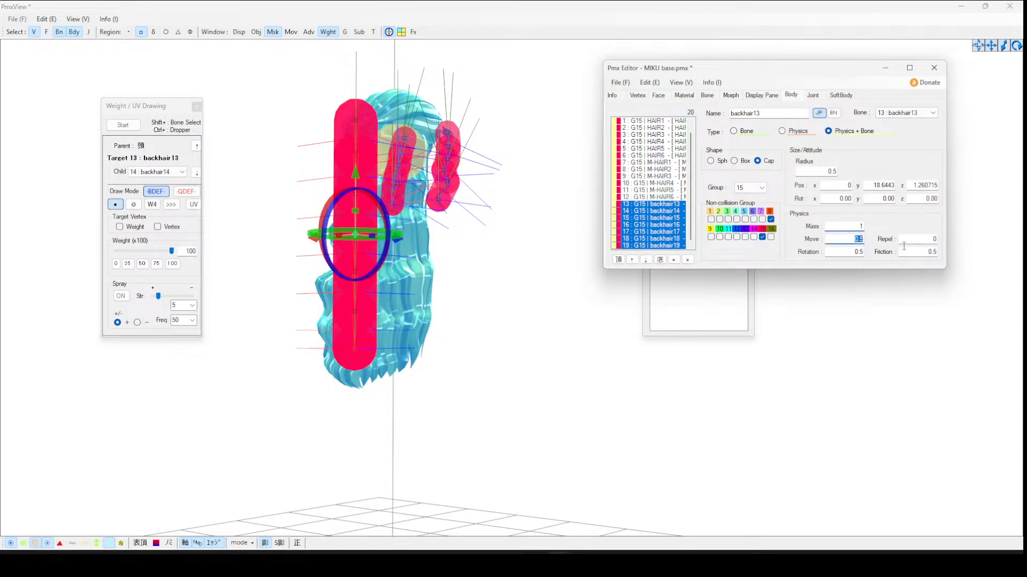
type(".9900")
- Connect the backhair13 joint with the head body 頭 as Body A and backhair14 as Body B
left_click(812, 95)
left_click(683, 204)
left_click(781, 130)
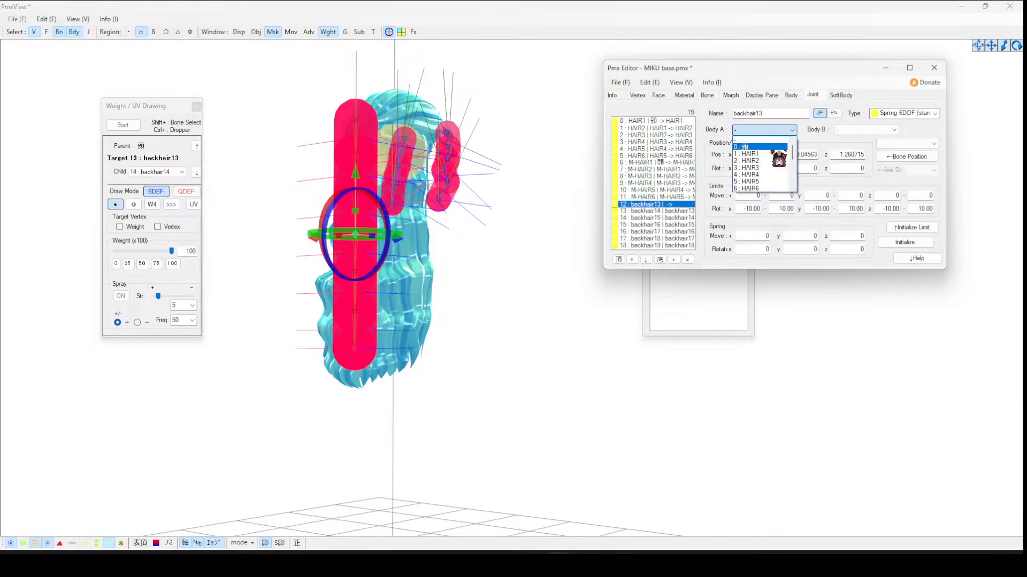
left_click(773, 147)
left_click(864, 129)
scroll(867, 172, "down", 2)
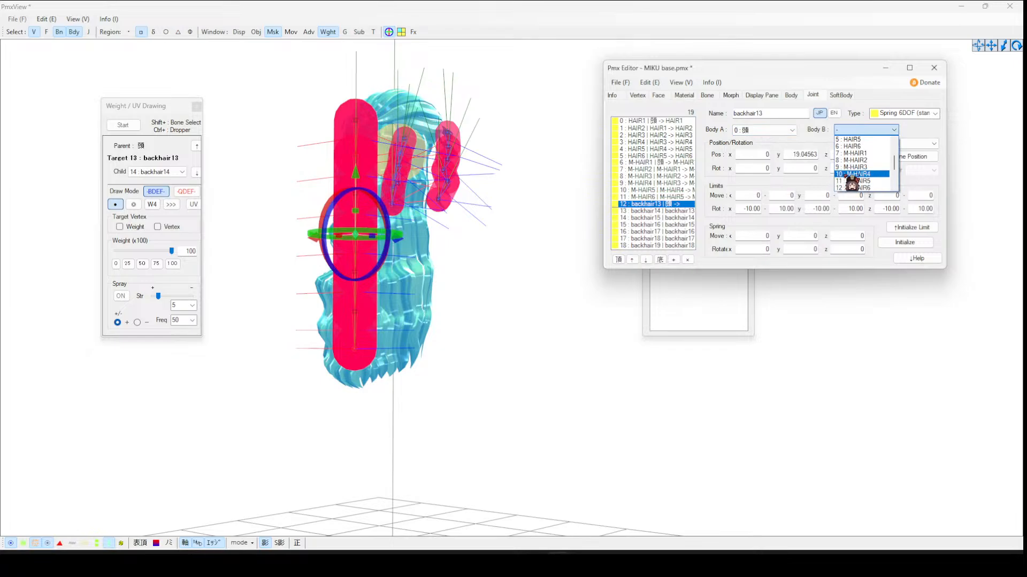
scroll(882, 186, "down", 1)
scroll(890, 192, "down", 5)
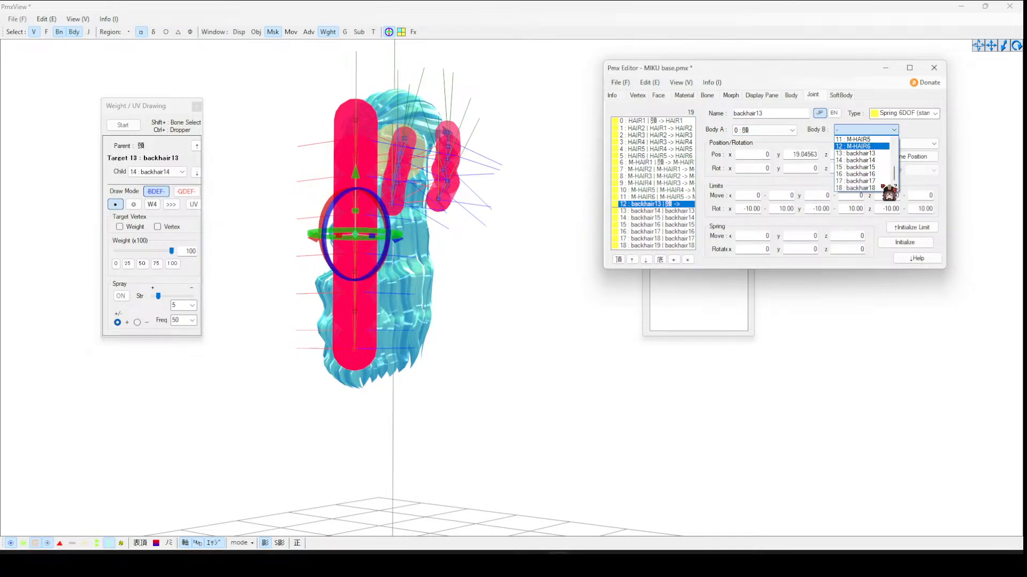
left_click(869, 161)
left_click(684, 211)
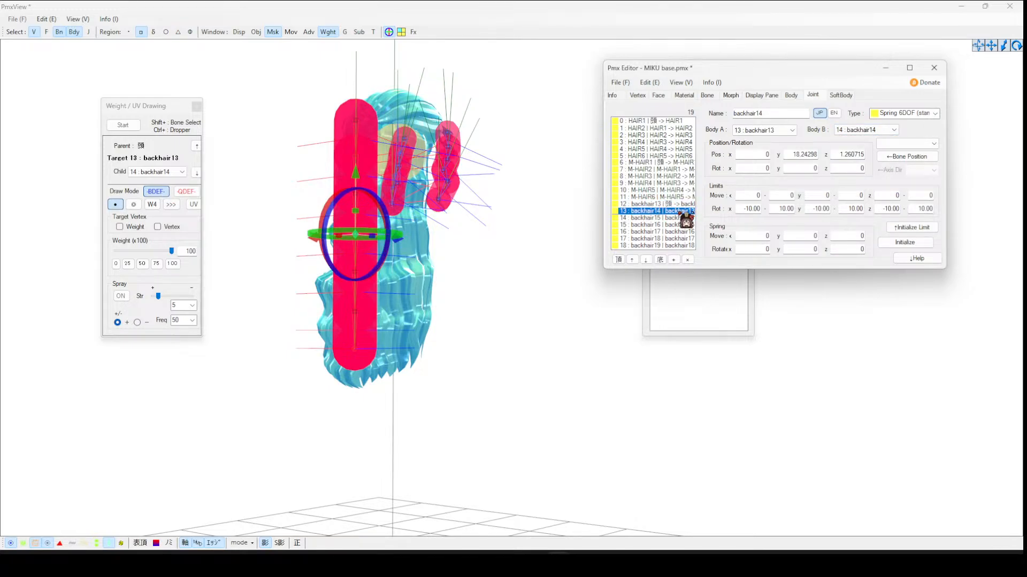
left_click(685, 205)
left_click(881, 130)
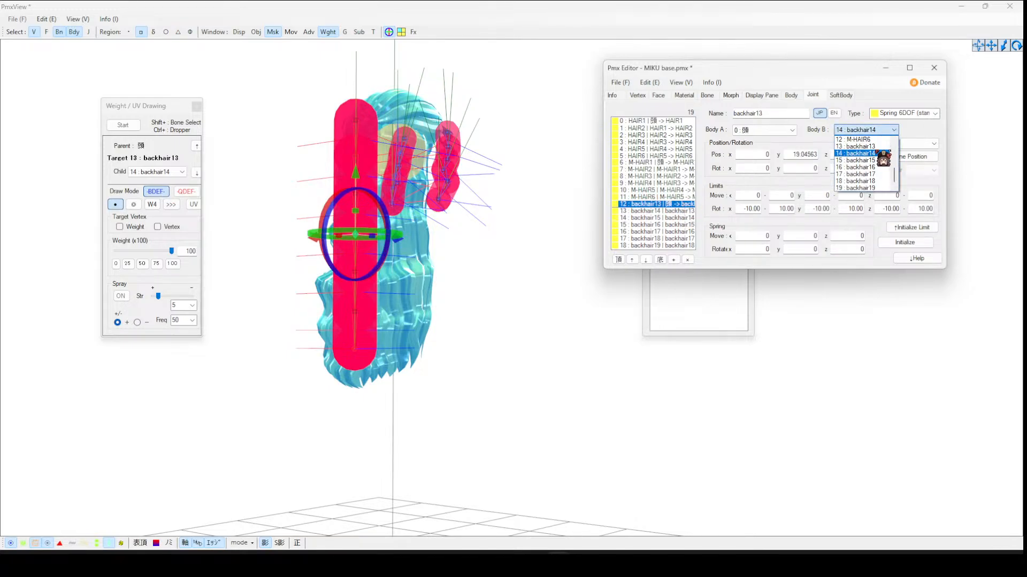
left_click(875, 153)
- Review the body connections of the backhair14 to backhair19 joints
left_click(689, 212)
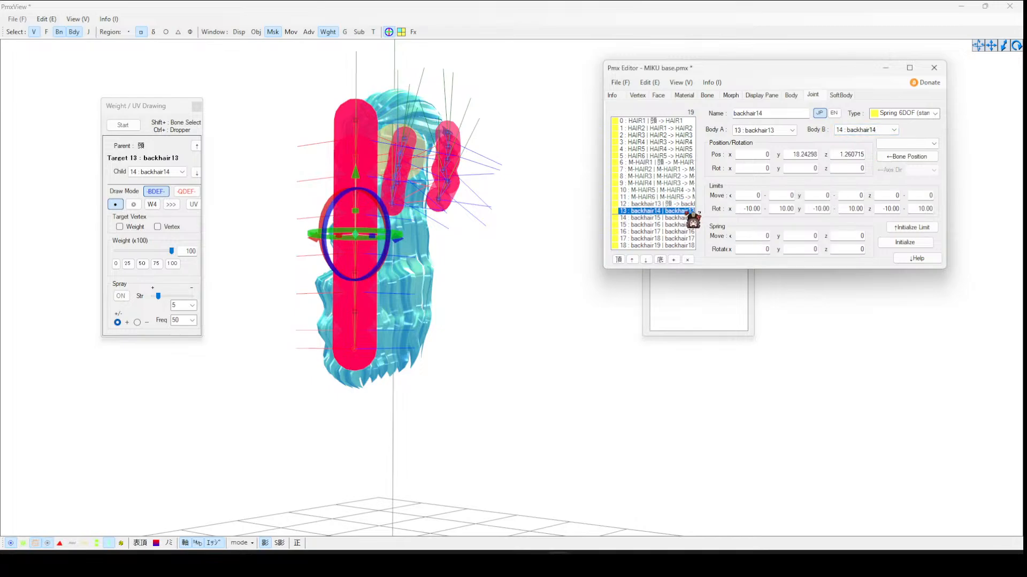
left_click(689, 218)
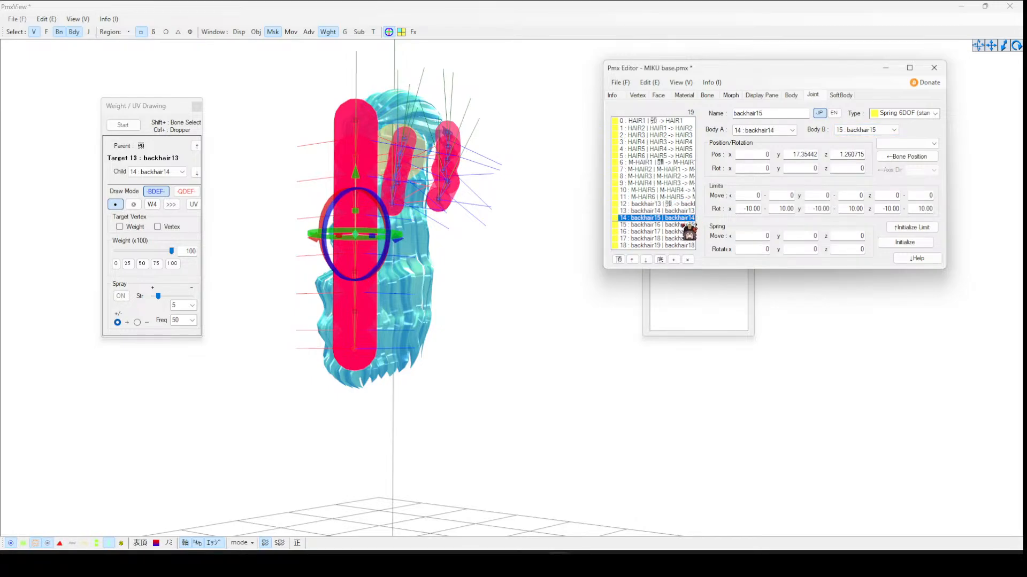
left_click(689, 225)
left_click(688, 232)
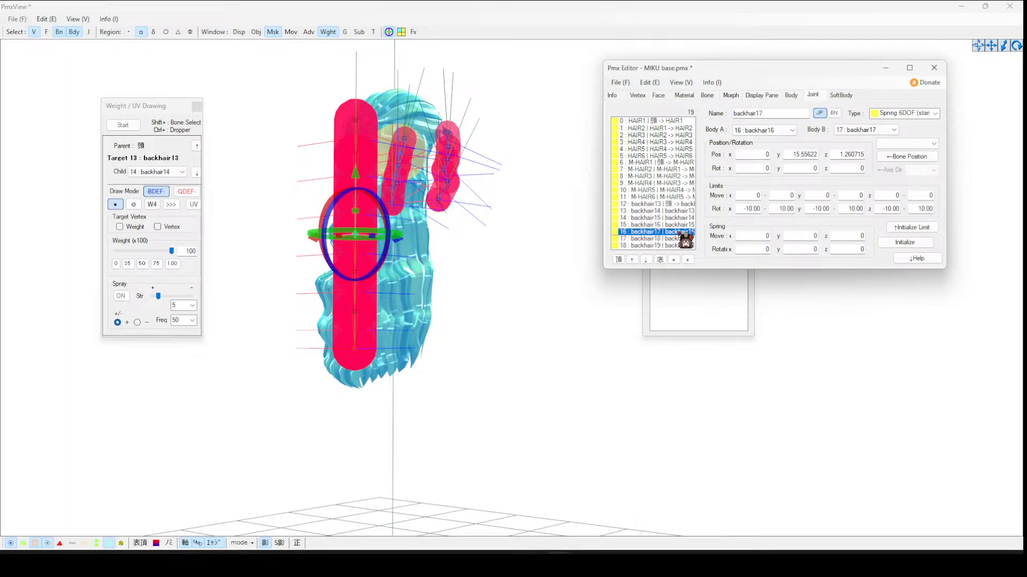
left_click(683, 239)
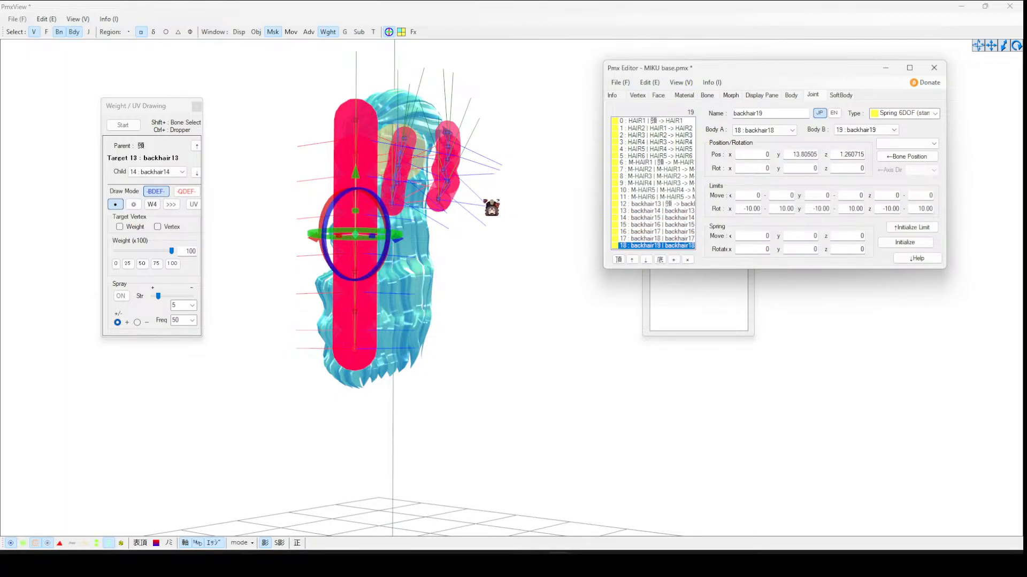
- Open the Transform View with physics enabled and move the head to test the back hair's physics, then close it
left_click(387, 33)
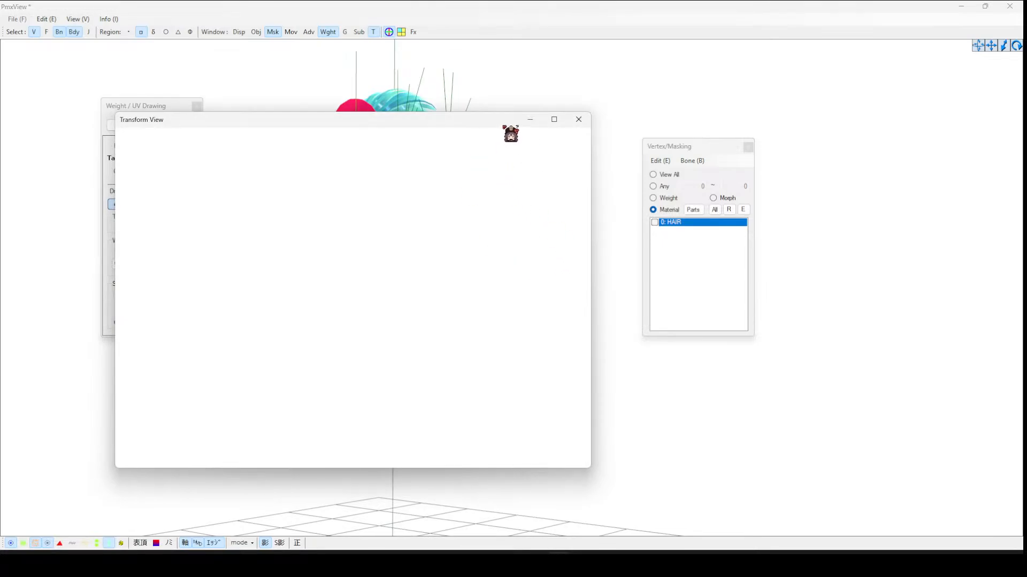
left_click(427, 148)
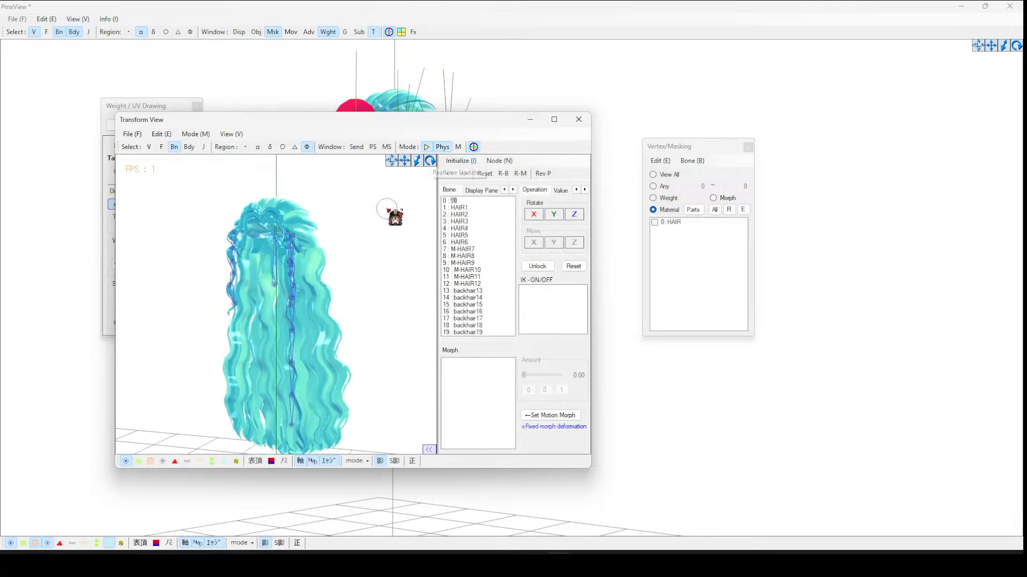
right_click_drag(387, 209, 374, 212)
left_click(284, 292)
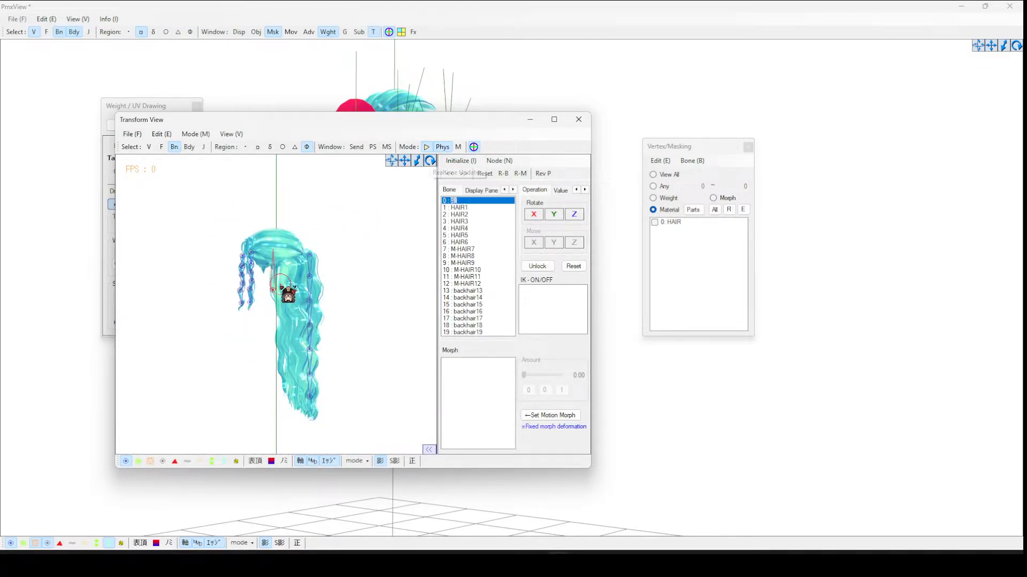
left_click_drag(284, 293, 299, 290)
right_click_drag(347, 236, 373, 252)
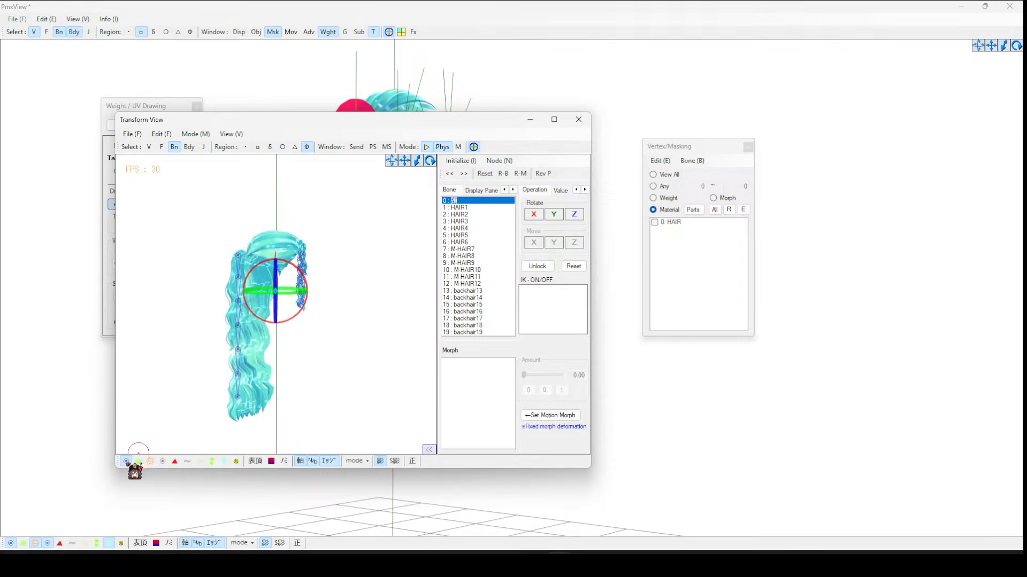
right_click_drag(213, 390, 256, 415)
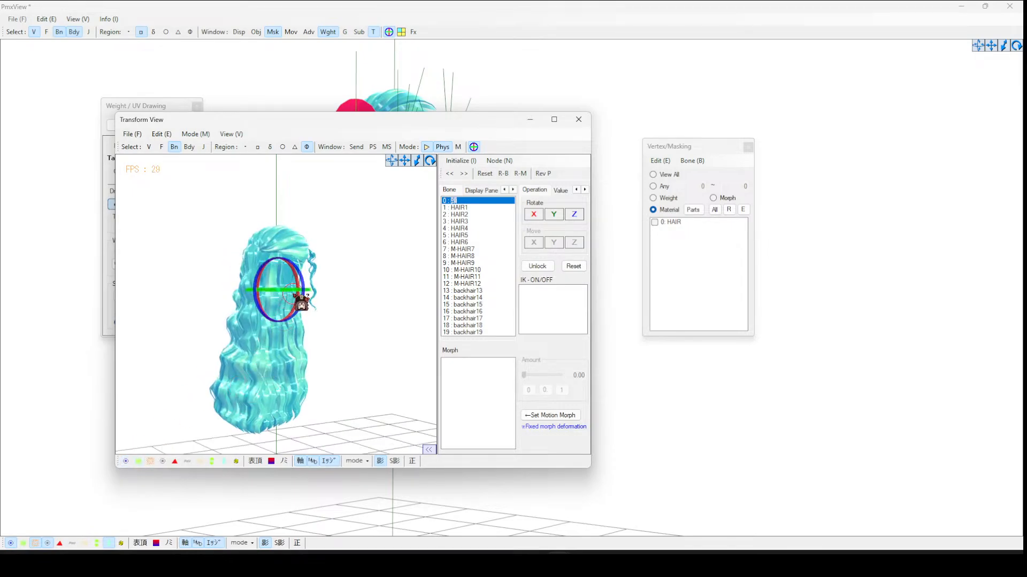
left_click_drag(293, 292, 339, 300)
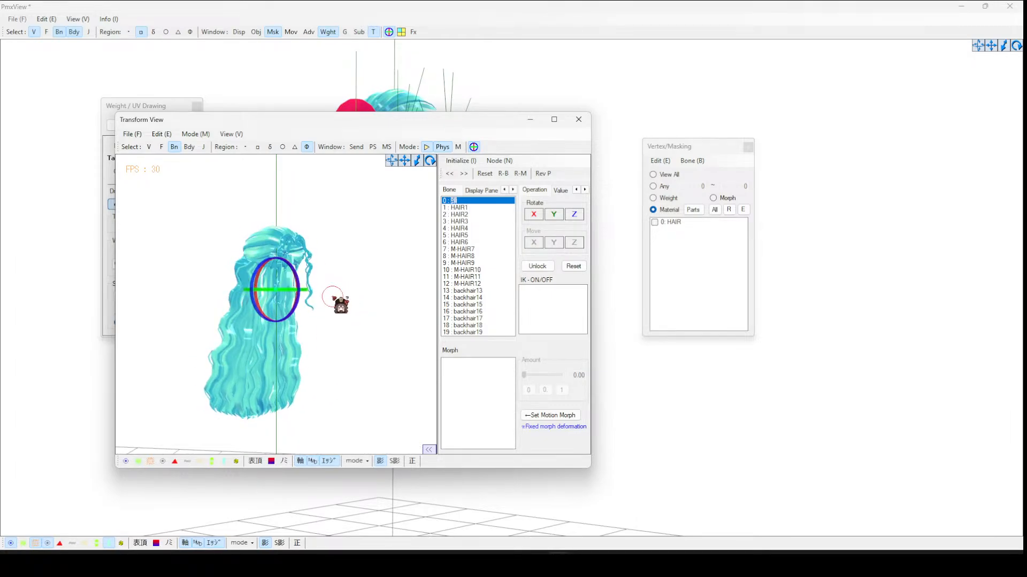
left_click(578, 119)
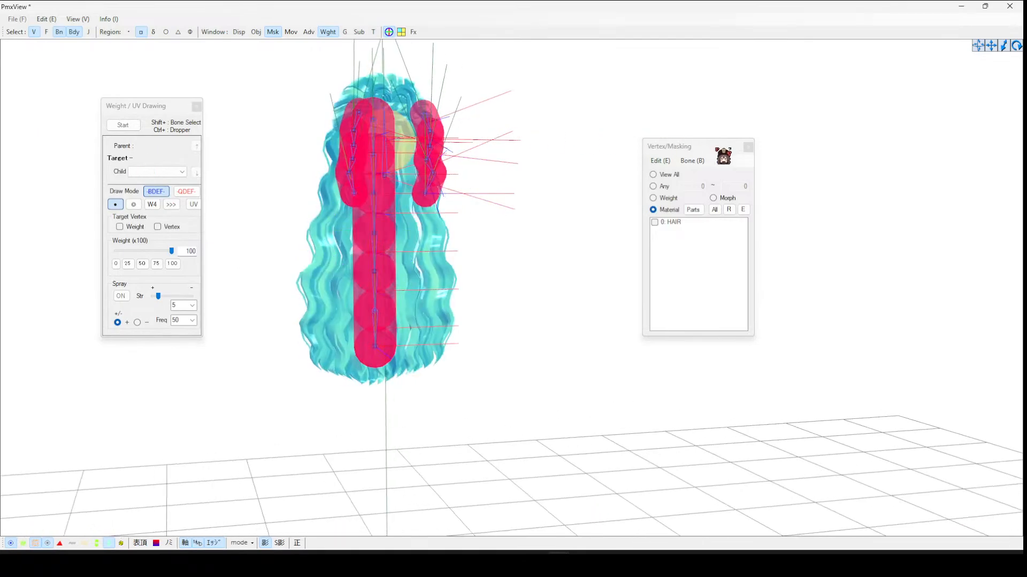
- Close the masking and weight panels and hide the rigid bodies and bones in the view
left_click(749, 147)
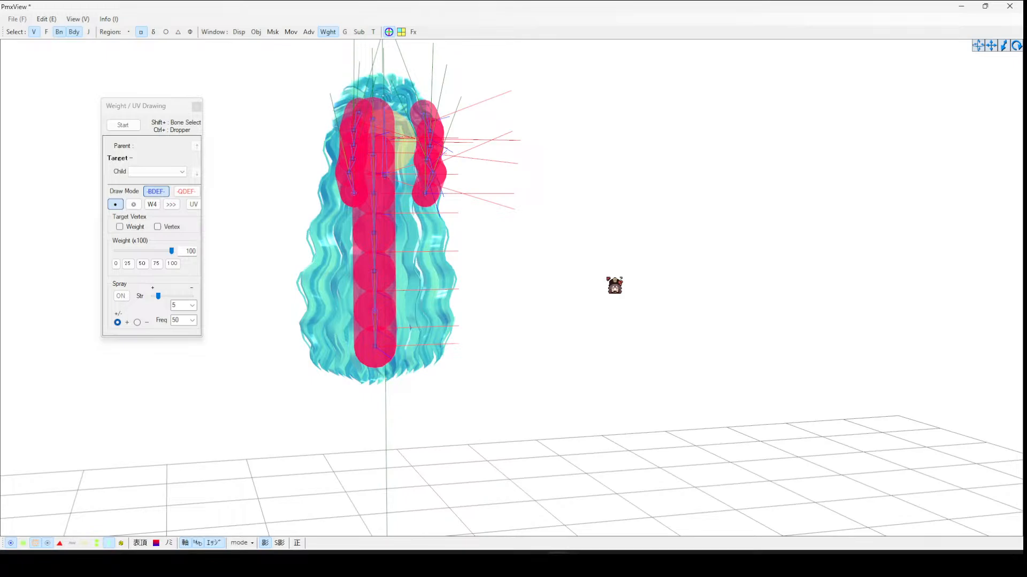
right_click_drag(614, 285, 339, 113)
left_click(196, 106)
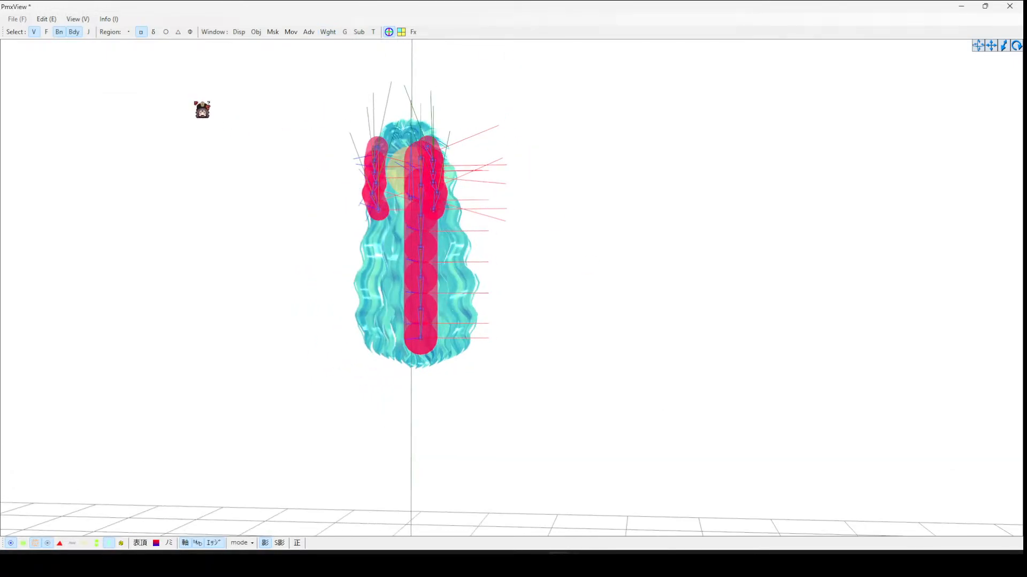
left_click(73, 31)
left_click(142, 32)
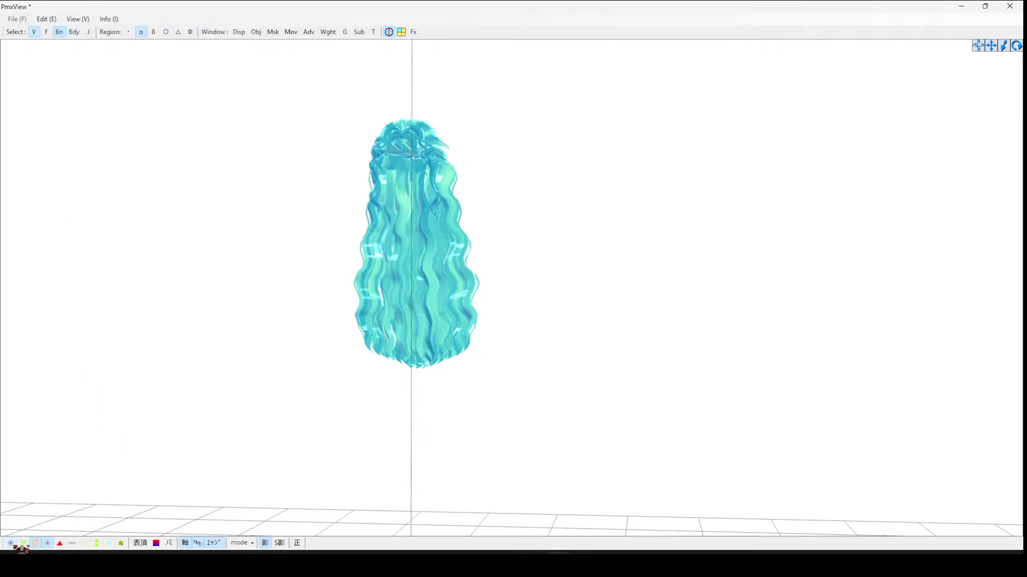
mouse_move(225, 290)
right_mouse_down()
mouse_move(312, 291)
mouse_move(232, 286)
right_mouse_up()
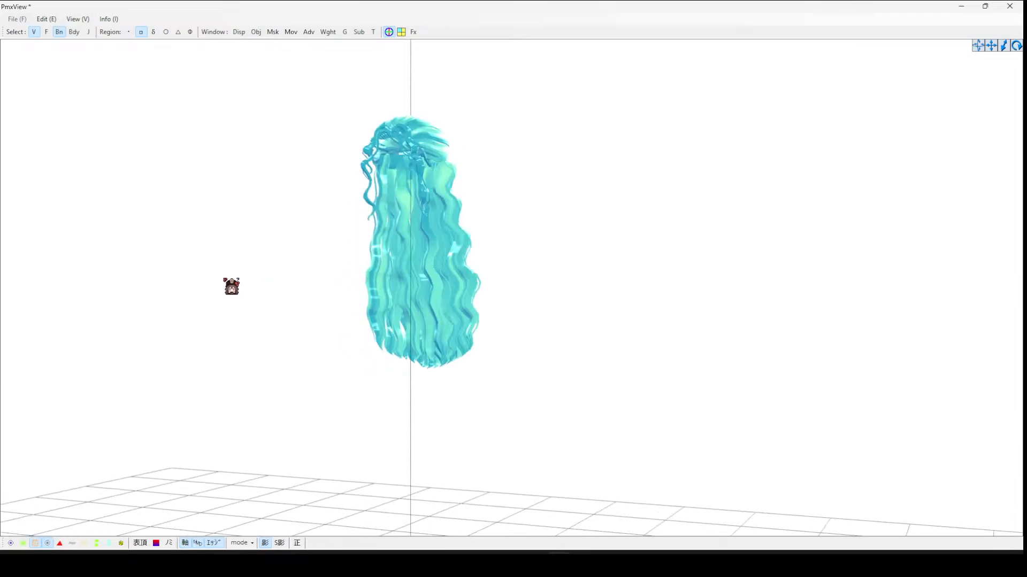